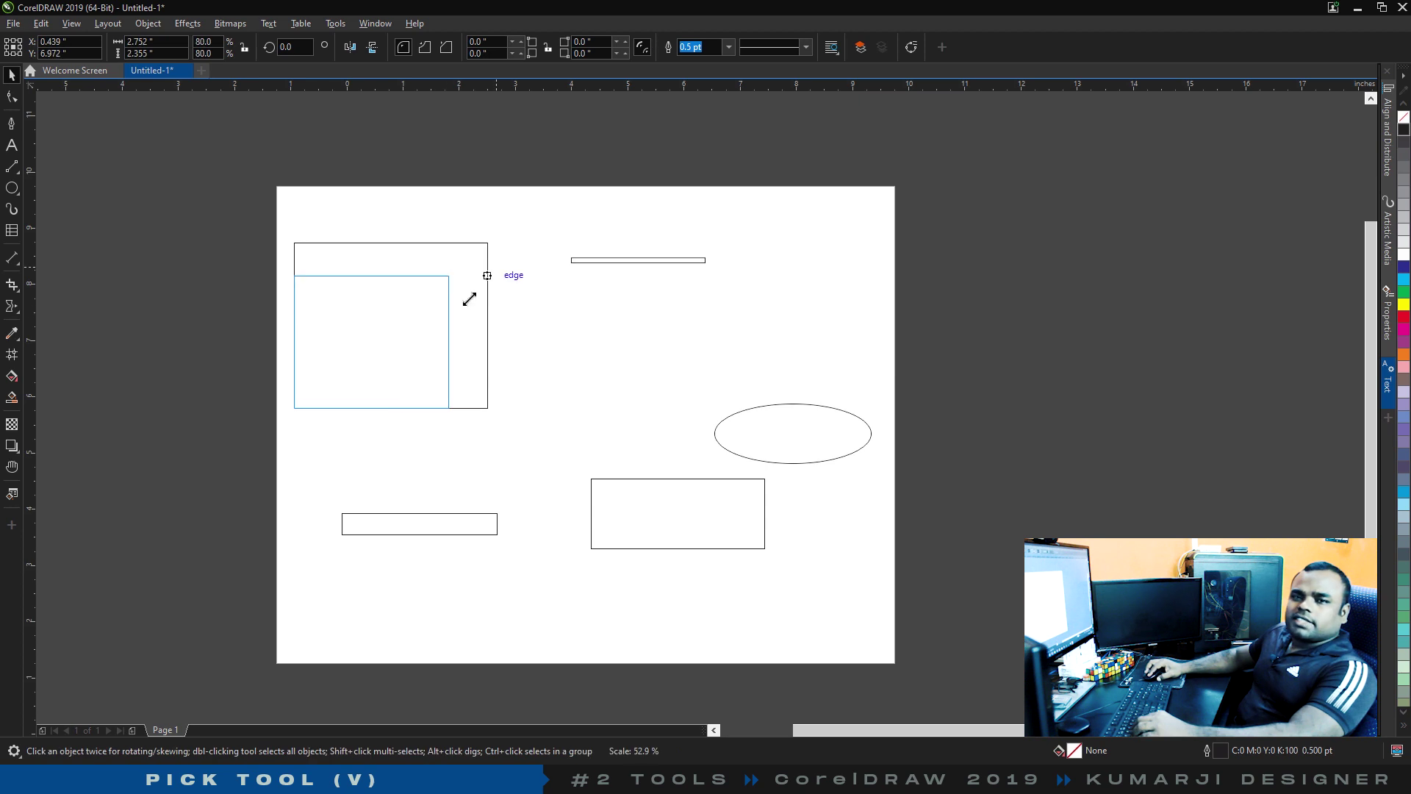
Scale the large upper-left rectangle down to about 71% and rotate it to about 318 degrees.
drag(466, 293, 454, 350)
click(348, 329)
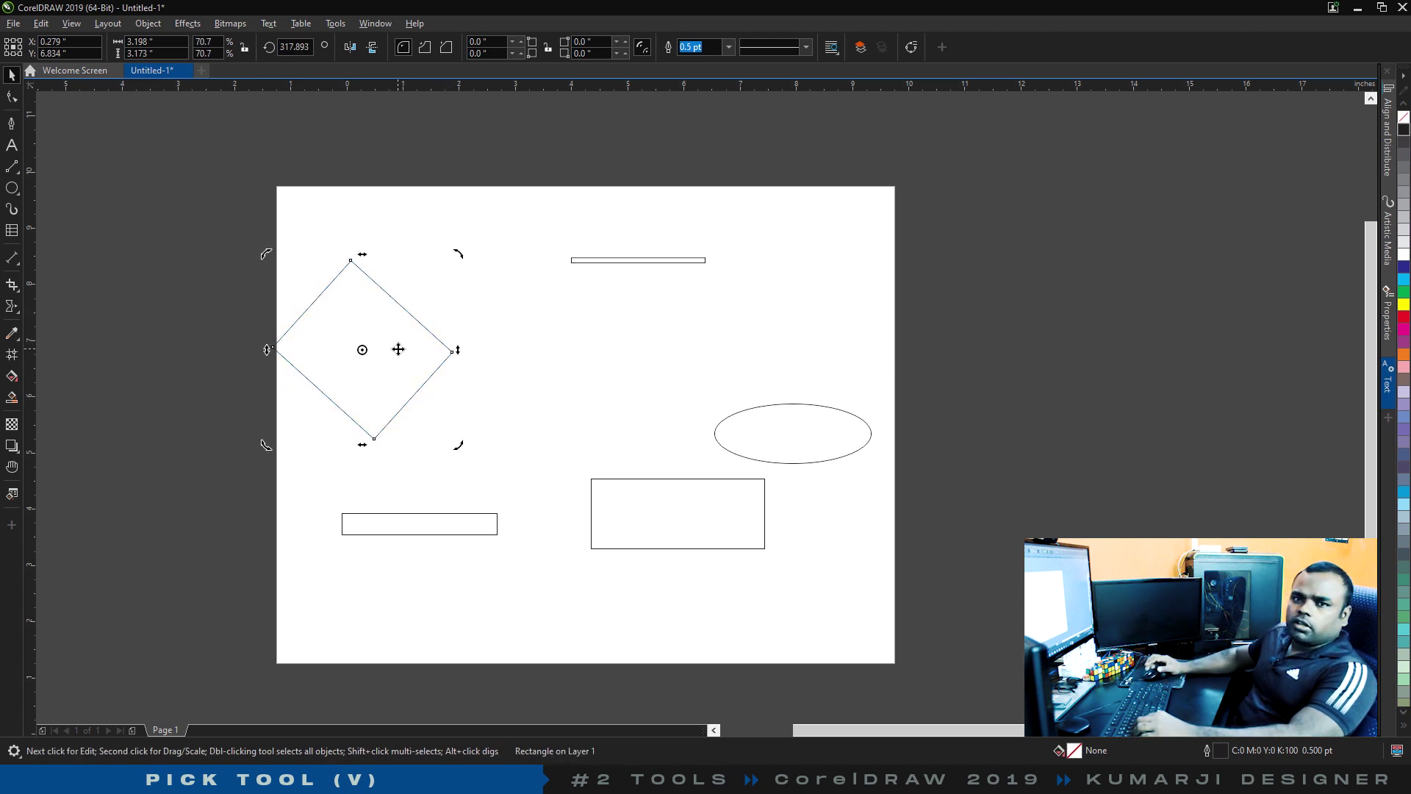
click(527, 355)
Move the rotated rectangle up and to the right so it sits fully on the page, and deselect it.
drag(373, 372, 393, 298)
click(479, 315)
click(394, 306)
key(Escape)
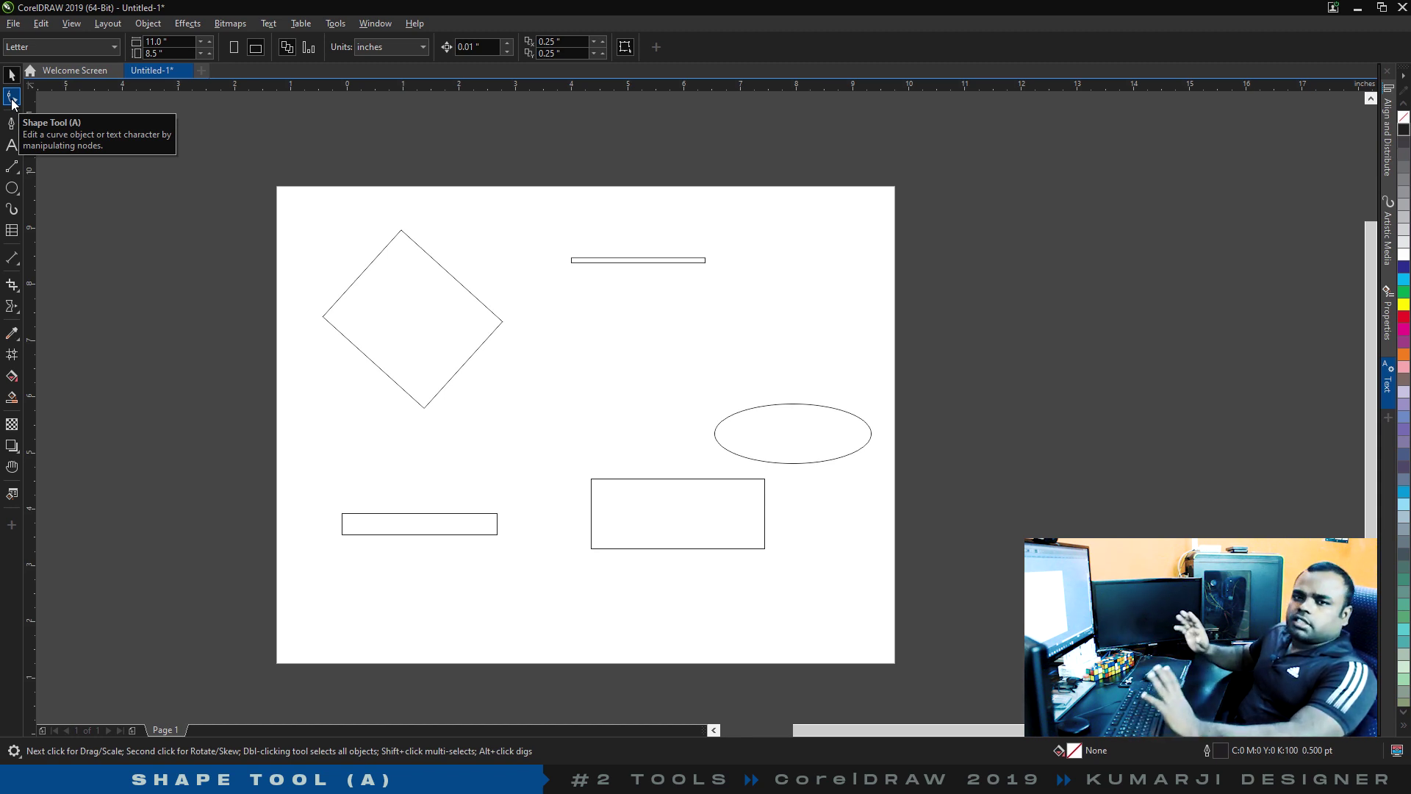
Activate the Shape tool for editing the rotated rectangle's nodes.
click(12, 97)
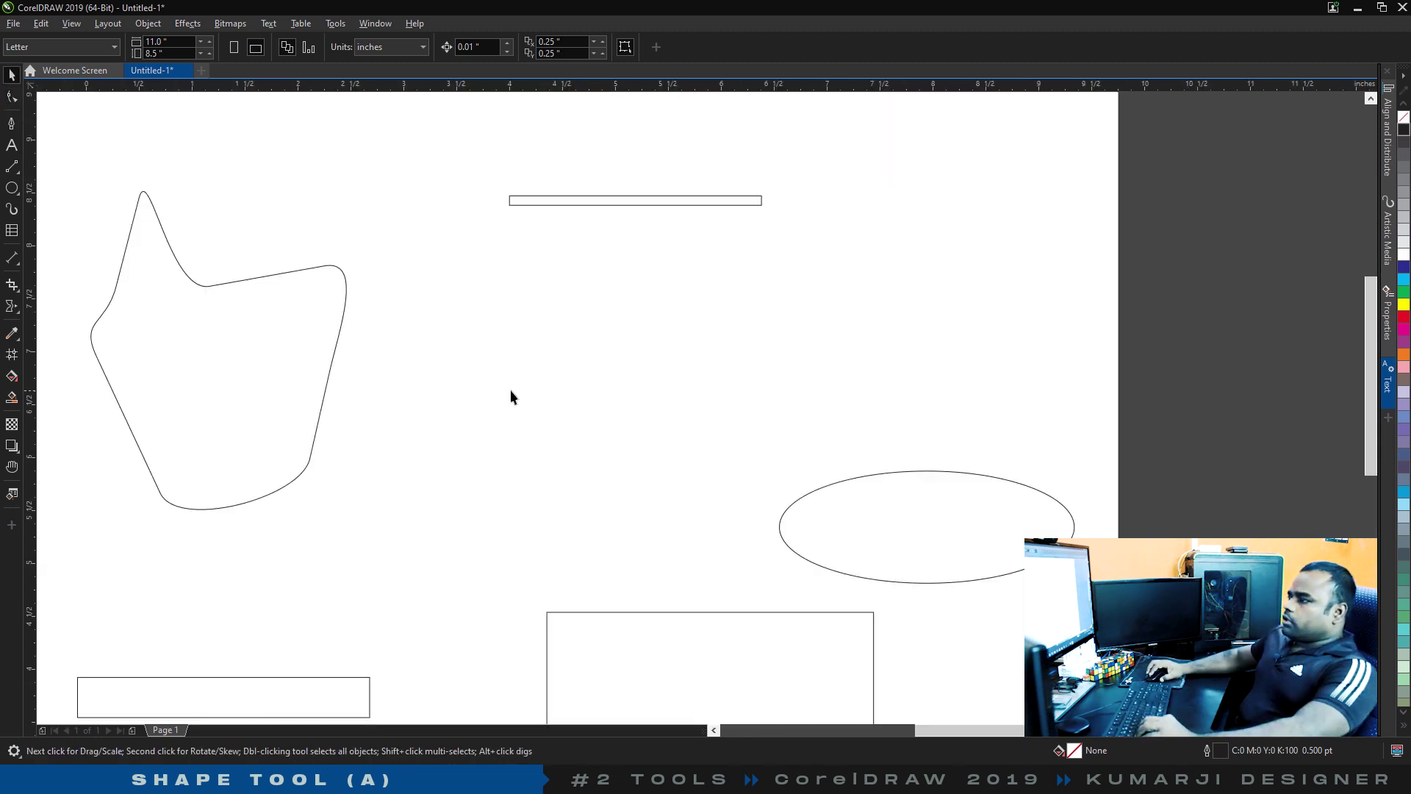
Add artistic text between the curved shape and the ellipse with the lines asdfasdfasdf, asdf and asdfsad.
key(F8)
click(439, 313)
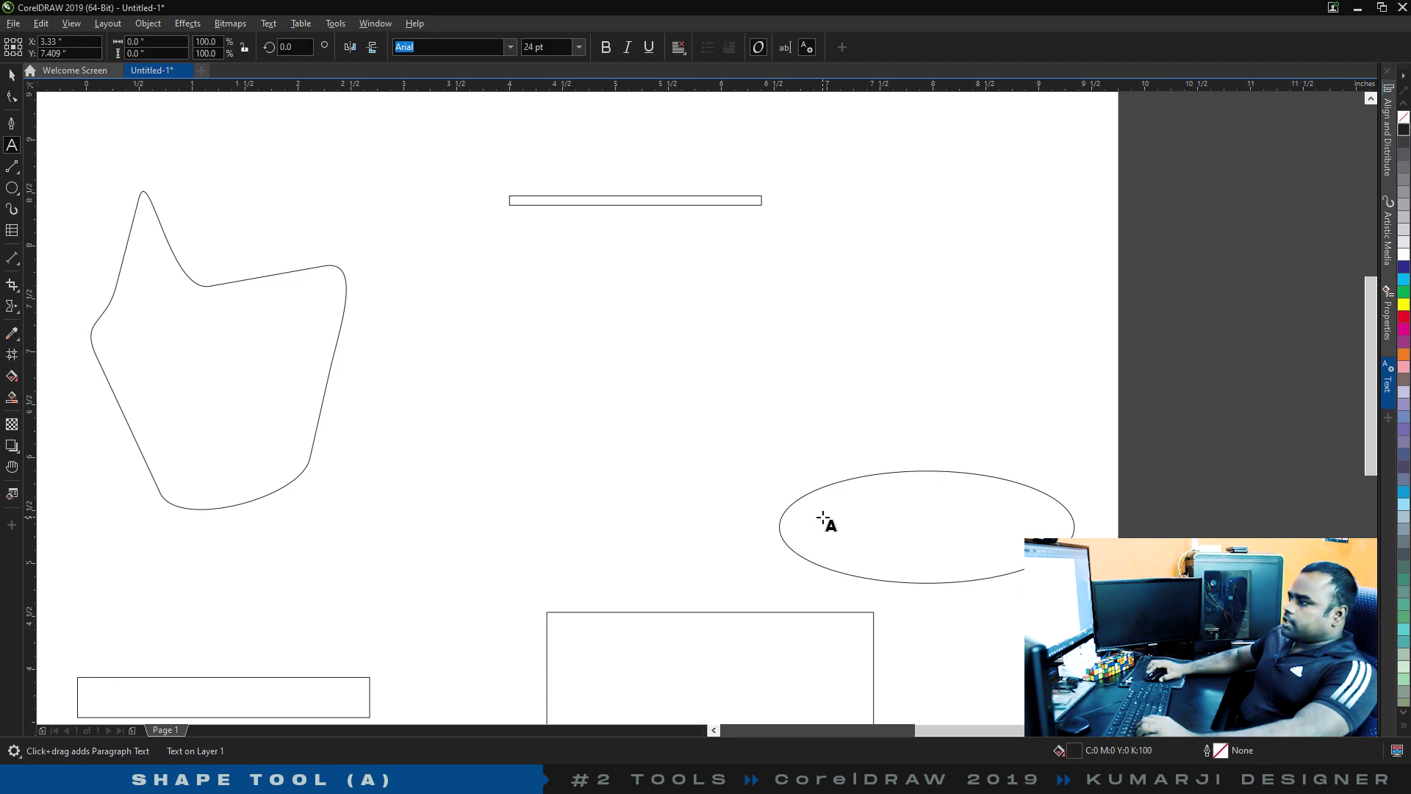
text(asdfasdfasdf)
key(Return)
text(asdf)
key(Return)
text(asdfsad)
key(Return)
Widen the letter spacing and the line spacing of the three-line text with the Shape tool.
key(F10)
drag(641, 393, 821, 397)
drag(434, 393, 438, 491)
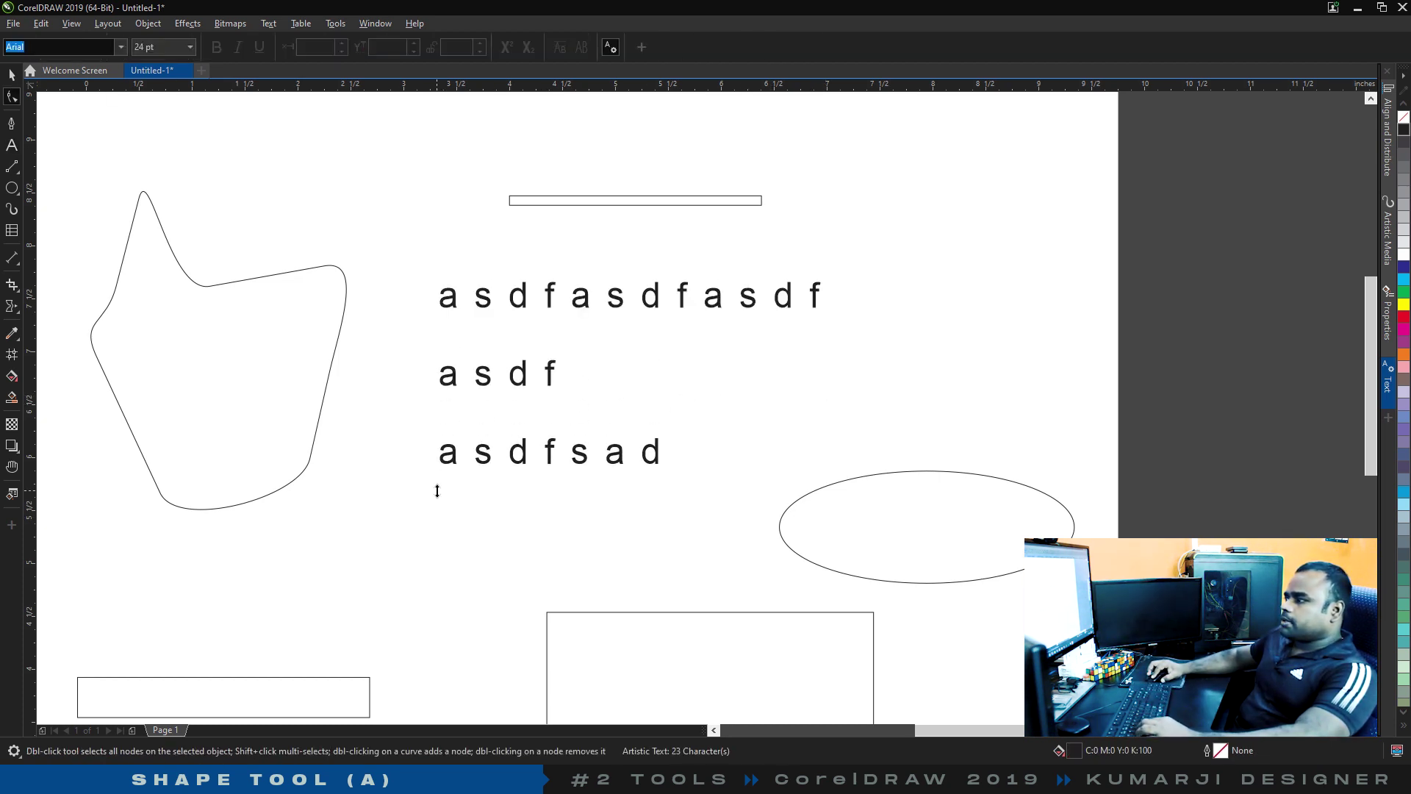
Round all corners of the rectangle below the ellipse to a radius of about 0.265 inches with the Shape tool.
scroll(775, 362, down, 2)
click(701, 526)
scroll(743, 535, up, 4)
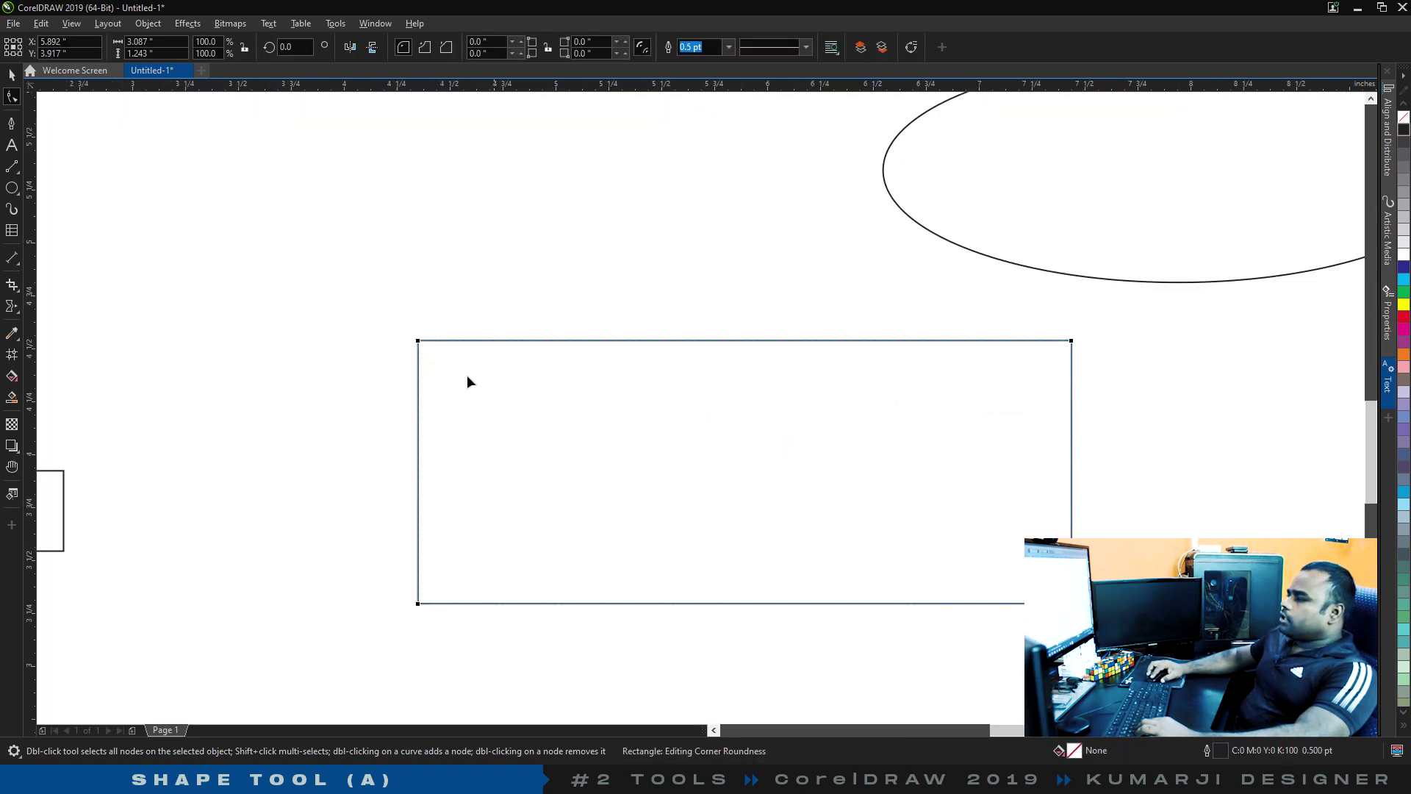
drag(423, 345, 471, 397)
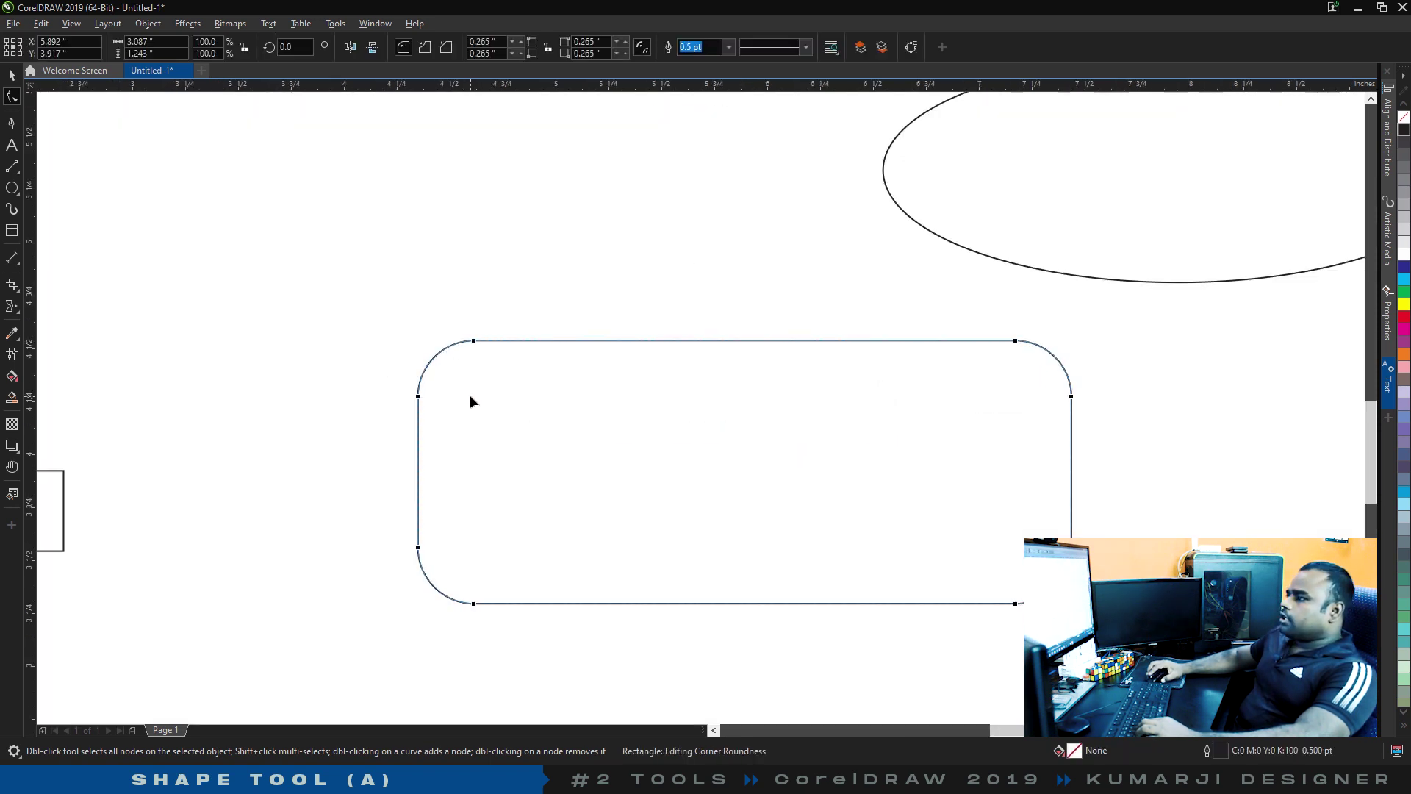
Convert the rounded rectangle to curves and distort it by moving three of its left-side nodes.
right_click(470, 397)
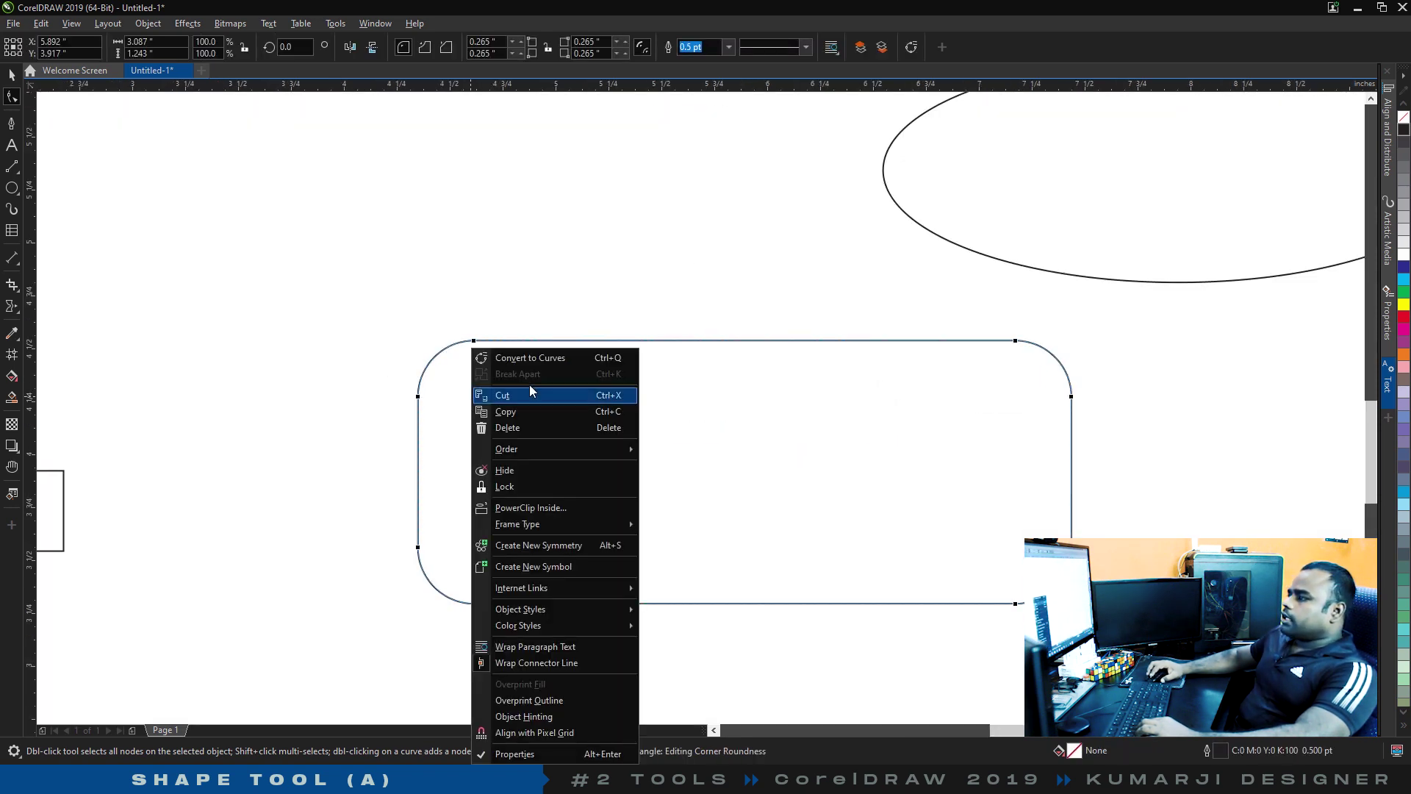
click(593, 360)
drag(473, 341, 499, 413)
drag(416, 547, 297, 580)
drag(473, 602, 534, 530)
scroll(629, 438, down, 5)
key(space)
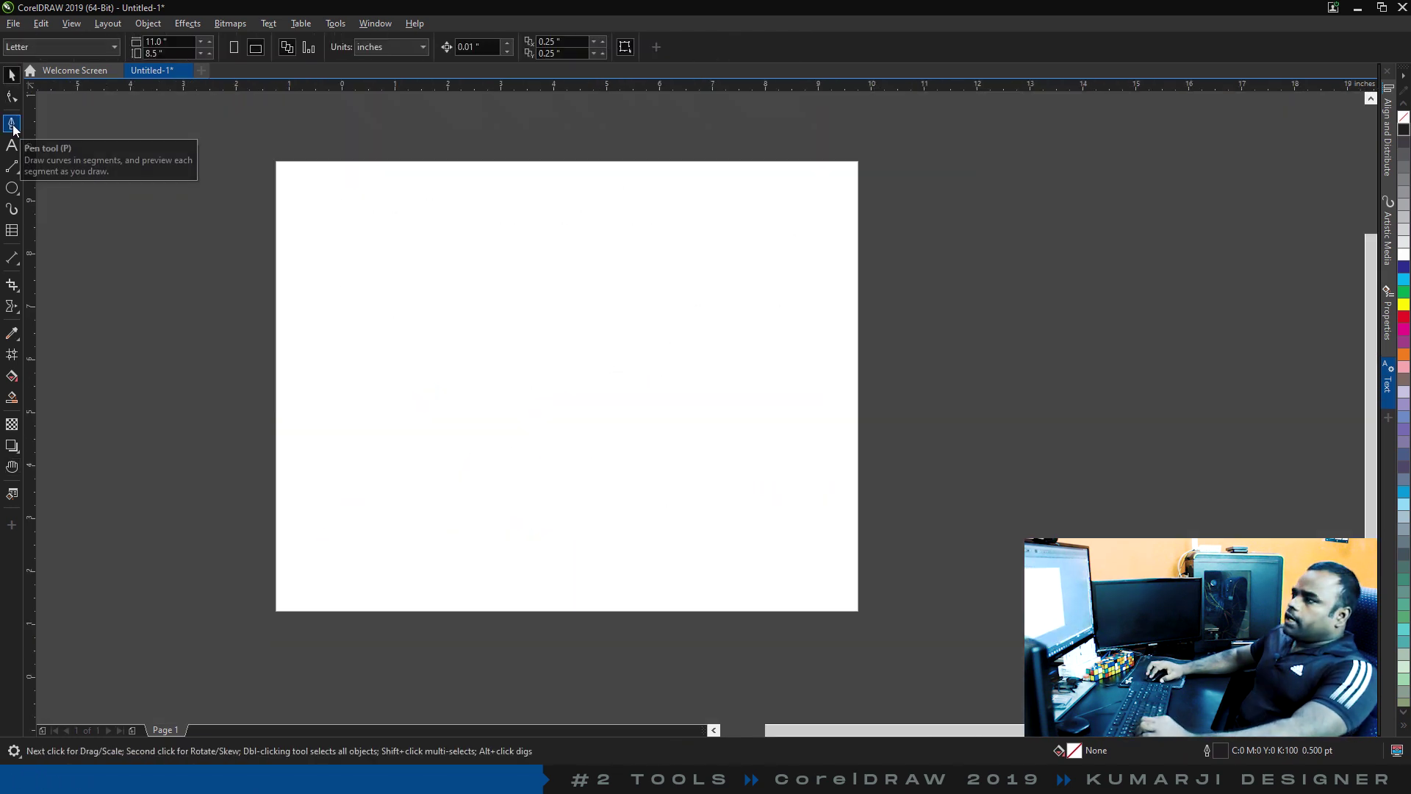
Draw three connected straight Pen tool segments: a horizontal top, a vertical drop and a slanted line back to the left.
click(12, 125)
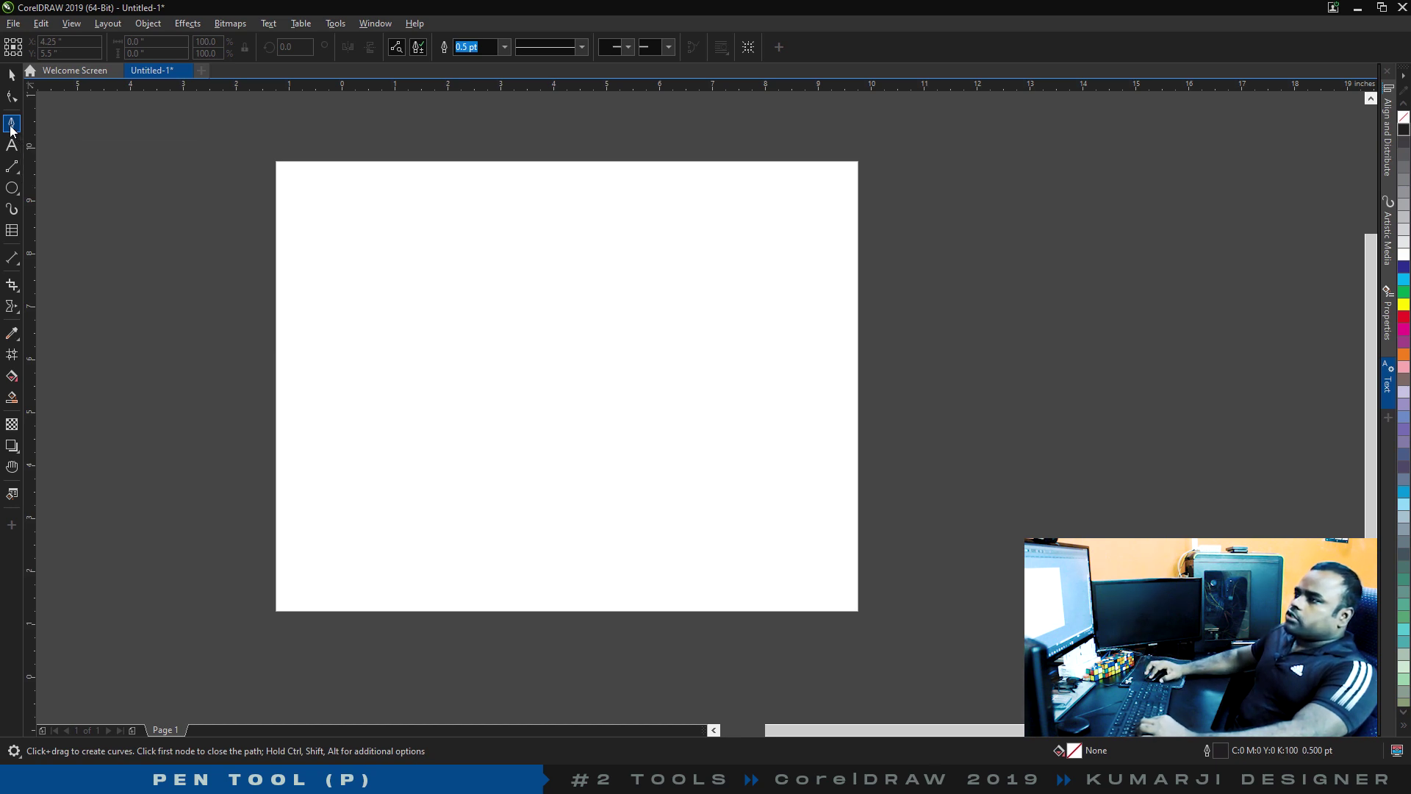
scroll(306, 287, up, 1)
click(307, 280)
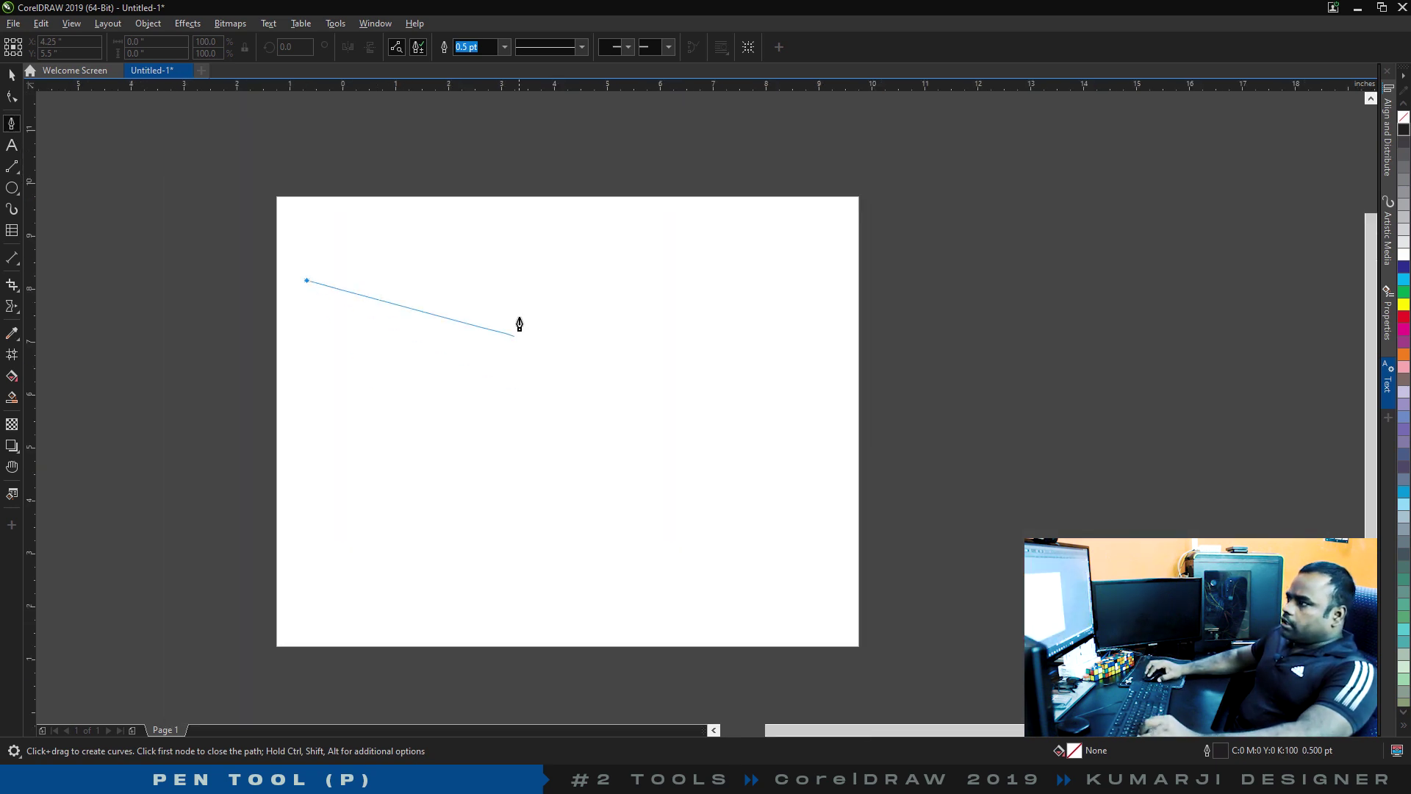
click(549, 280)
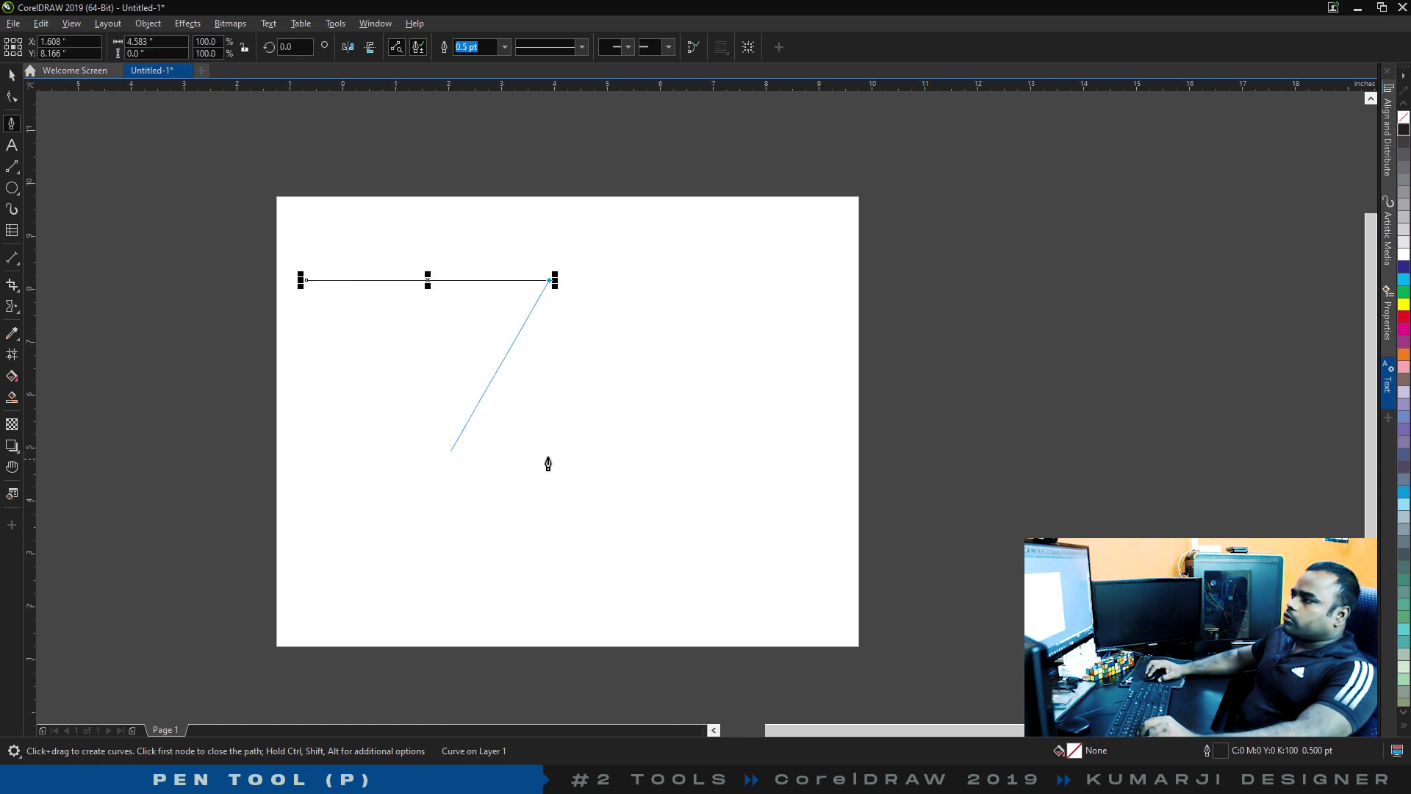
click(550, 390)
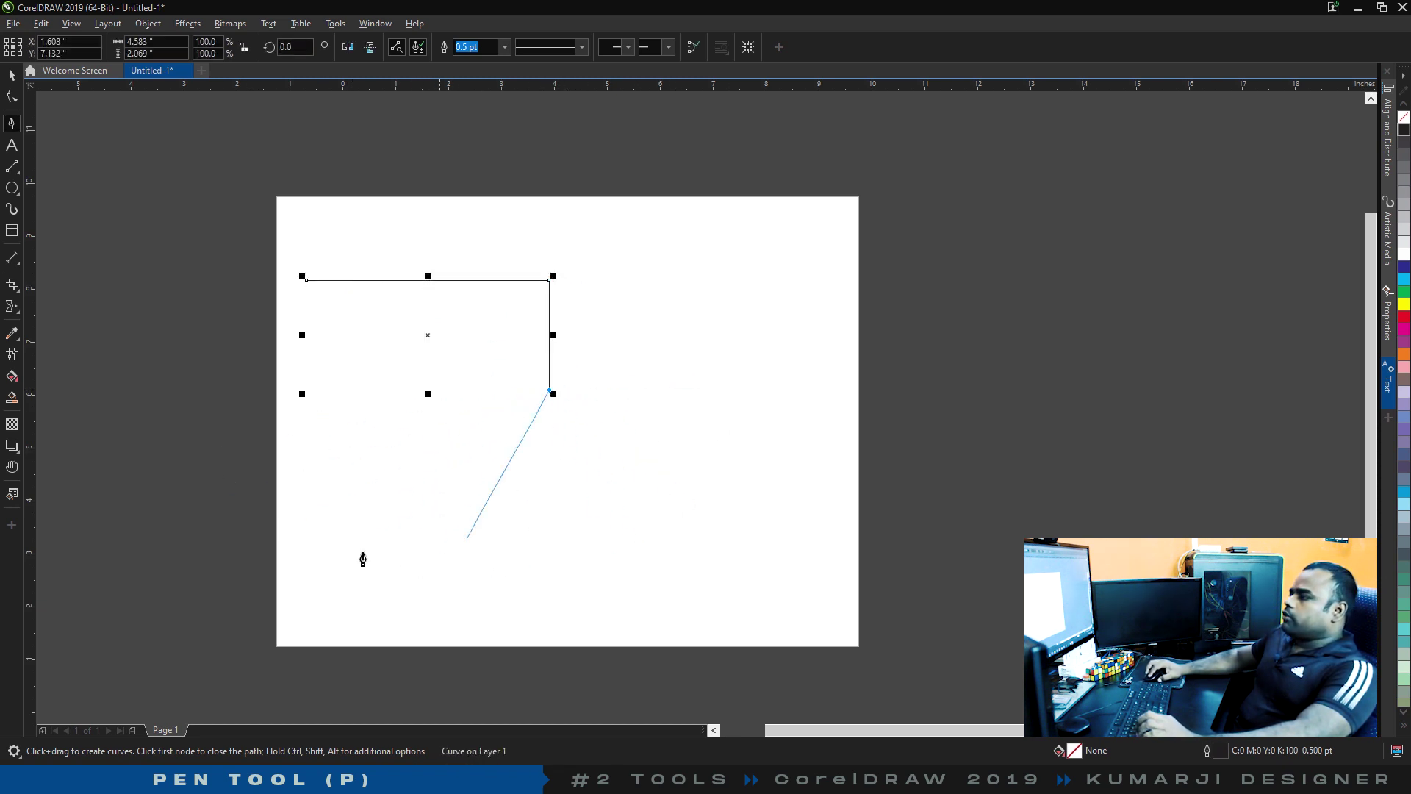
click(387, 422)
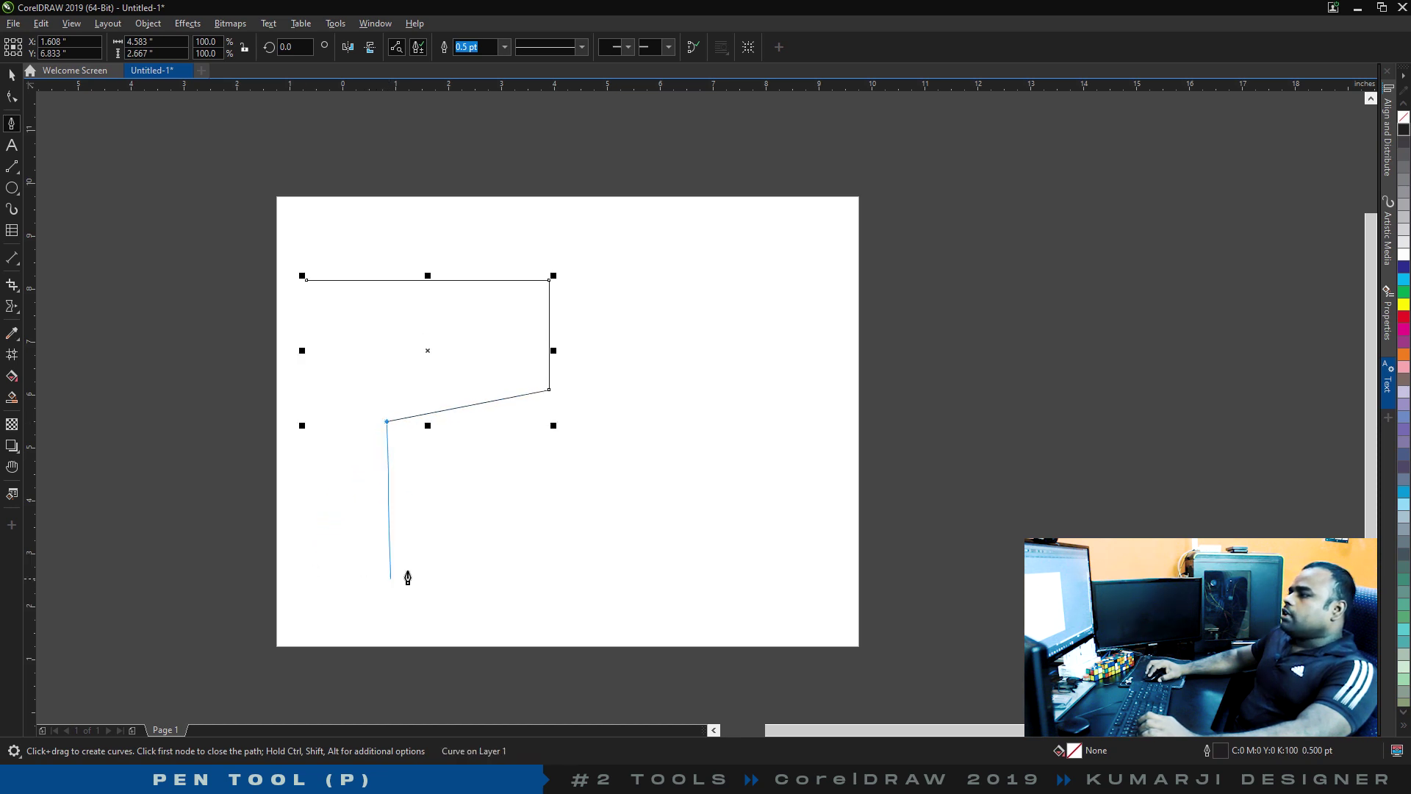
Try to add a curved segment bulging toward the page's lower edge and retract the handle at its end node.
drag(627, 519, 858, 446)
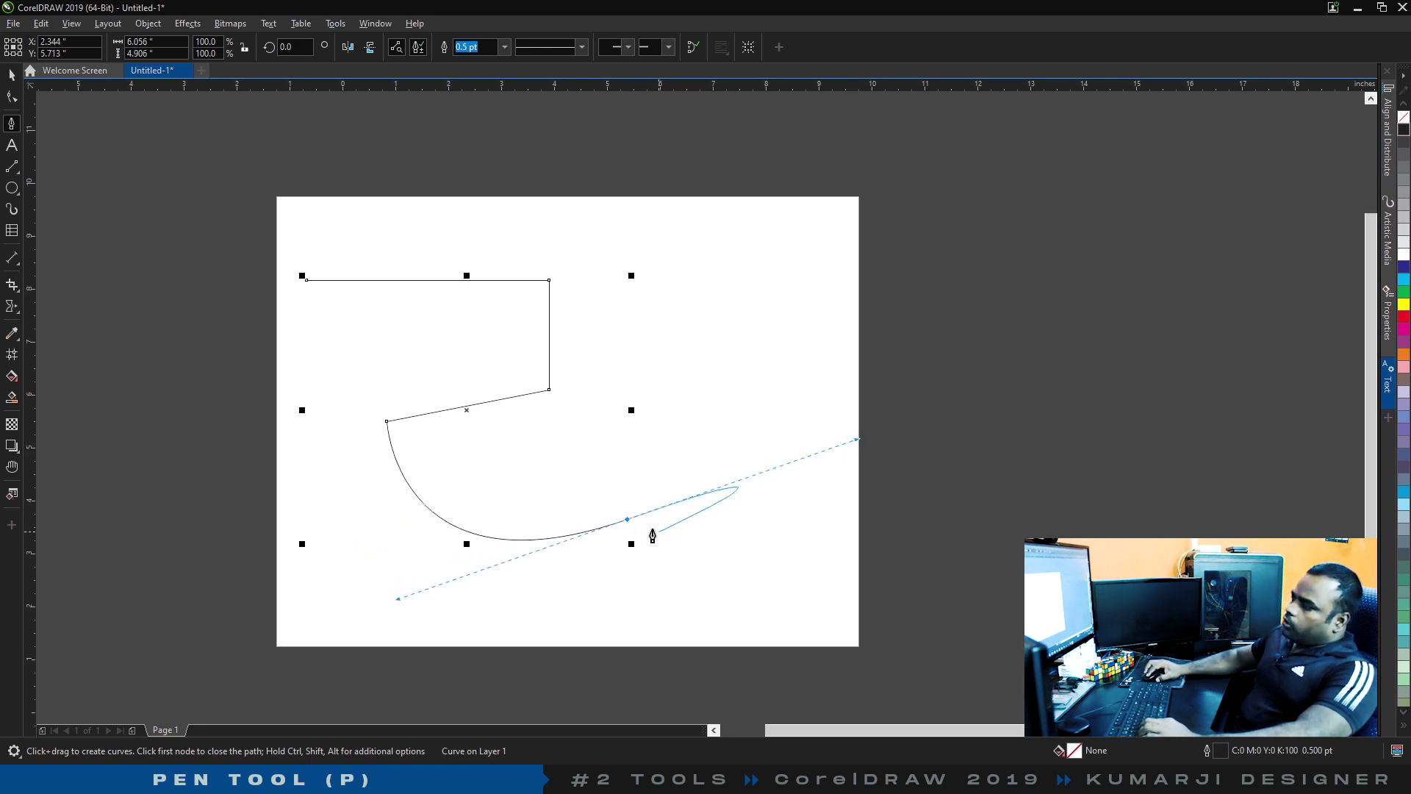
click(627, 519)
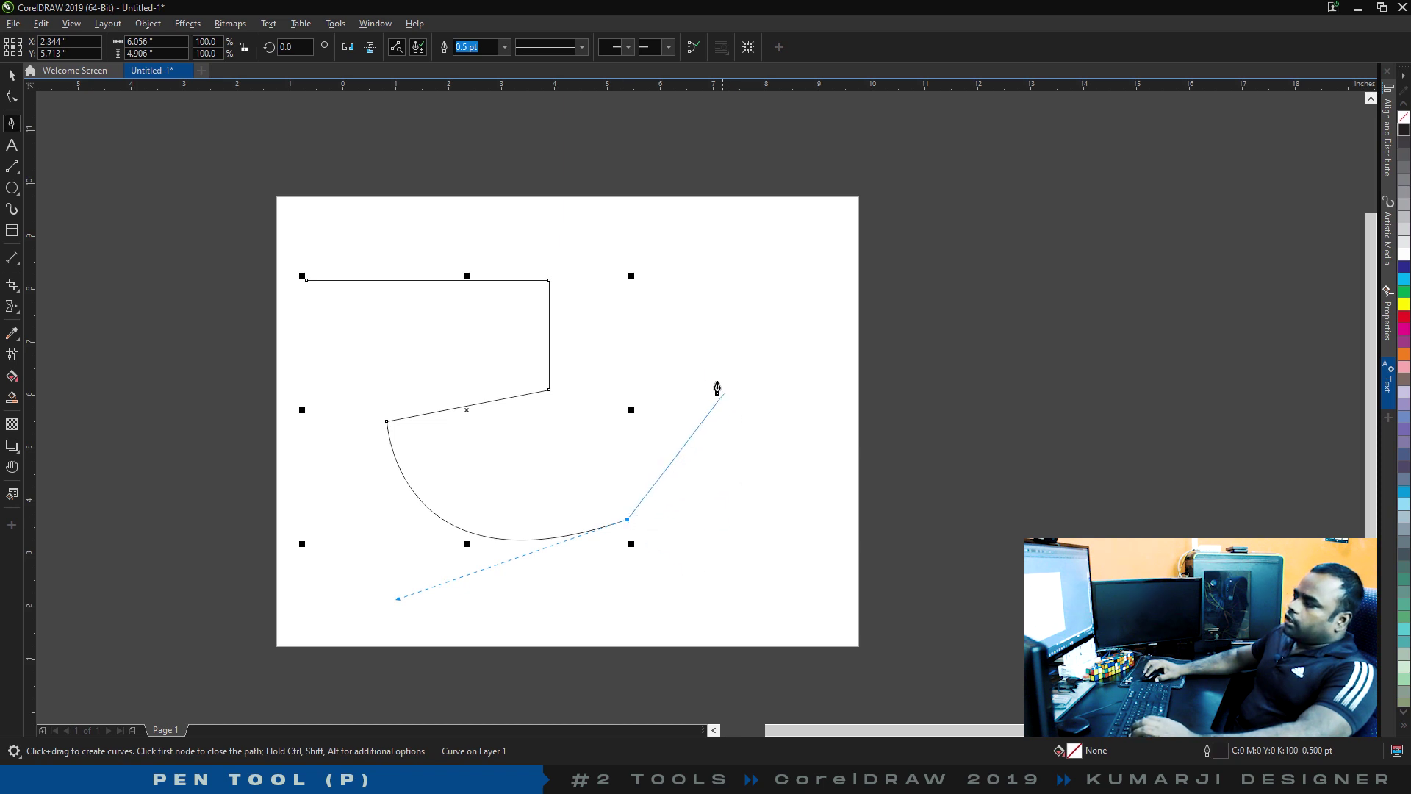
key(ctrl+z)
Continue the pen path with three curved segments and a node near the lower left, and close it at its first node.
drag(504, 542, 685, 498)
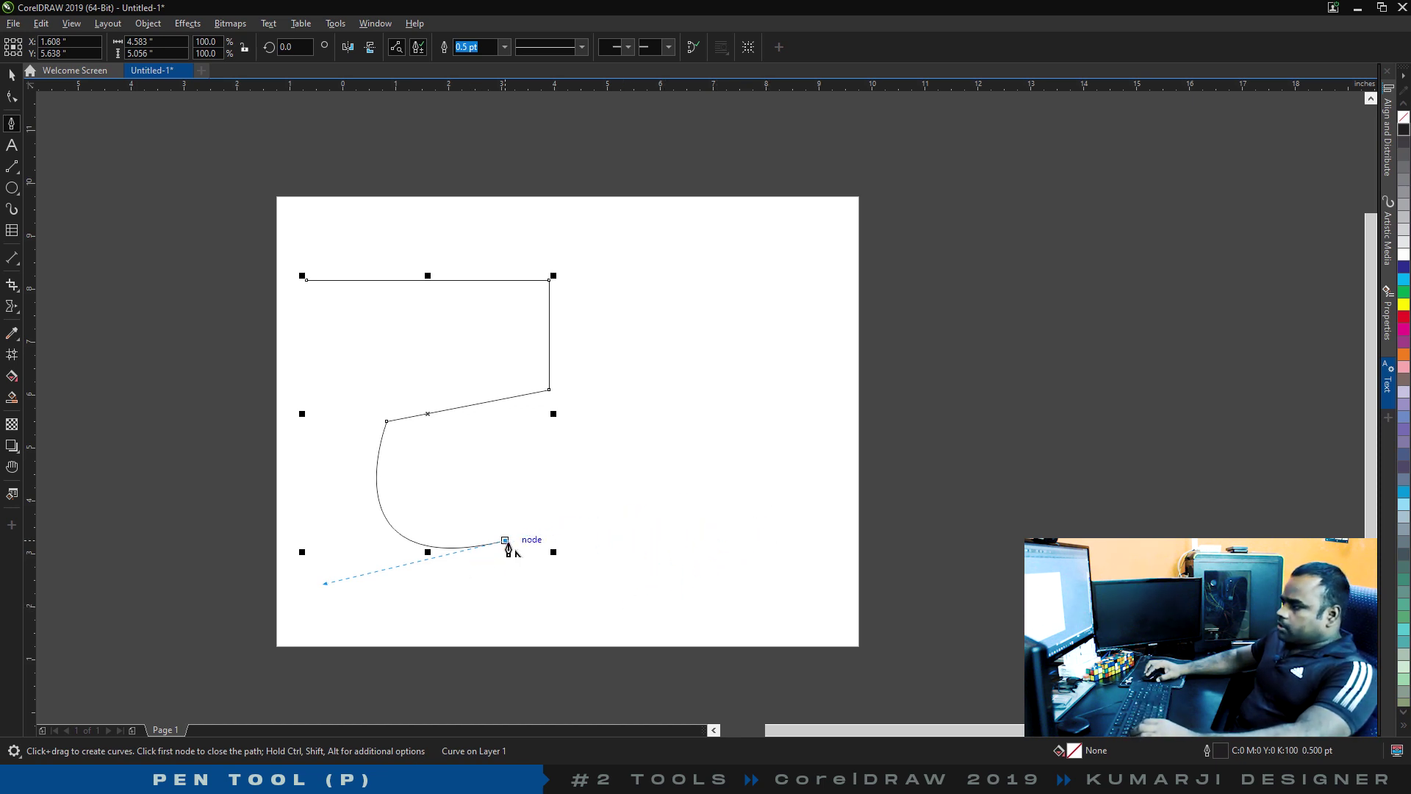
drag(665, 388, 840, 342)
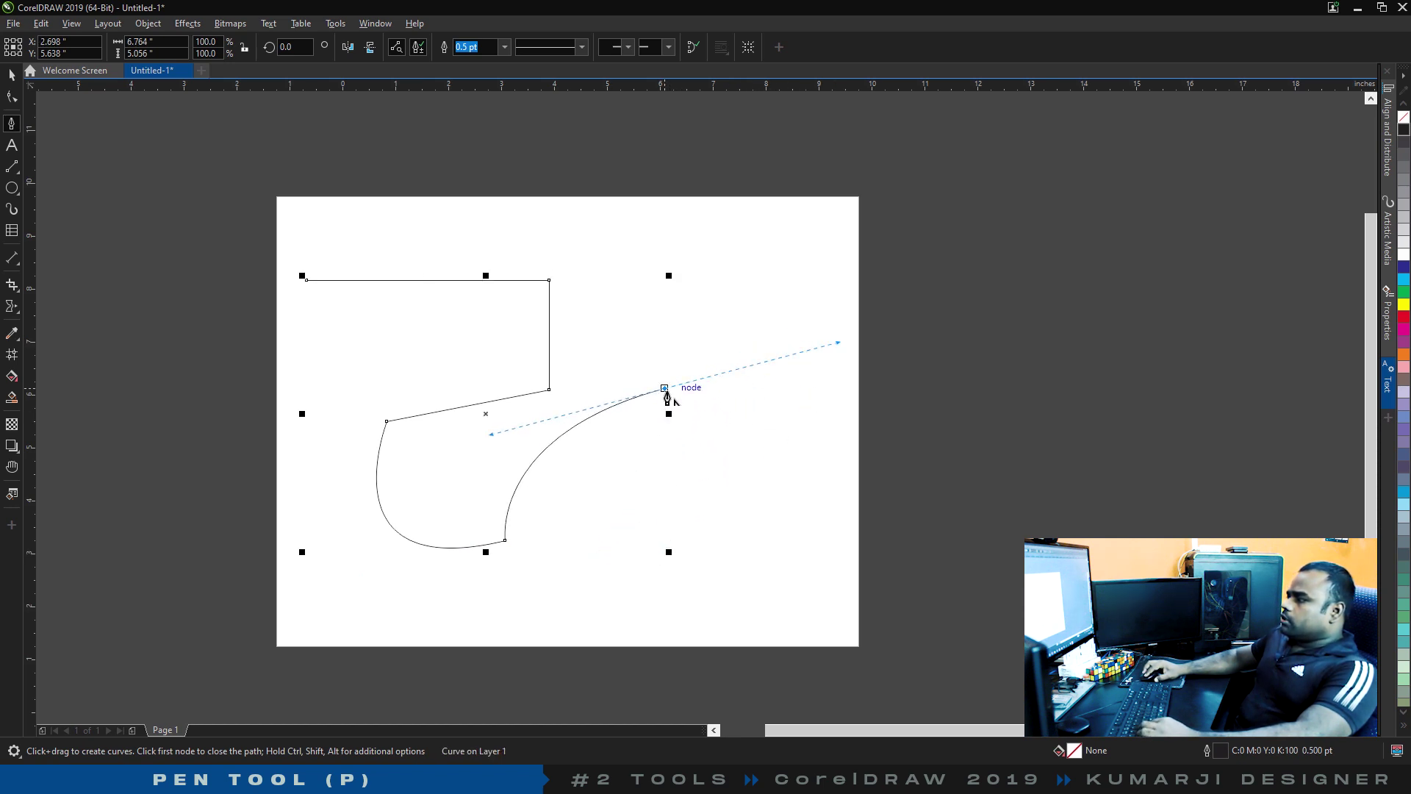
drag(629, 554, 531, 640)
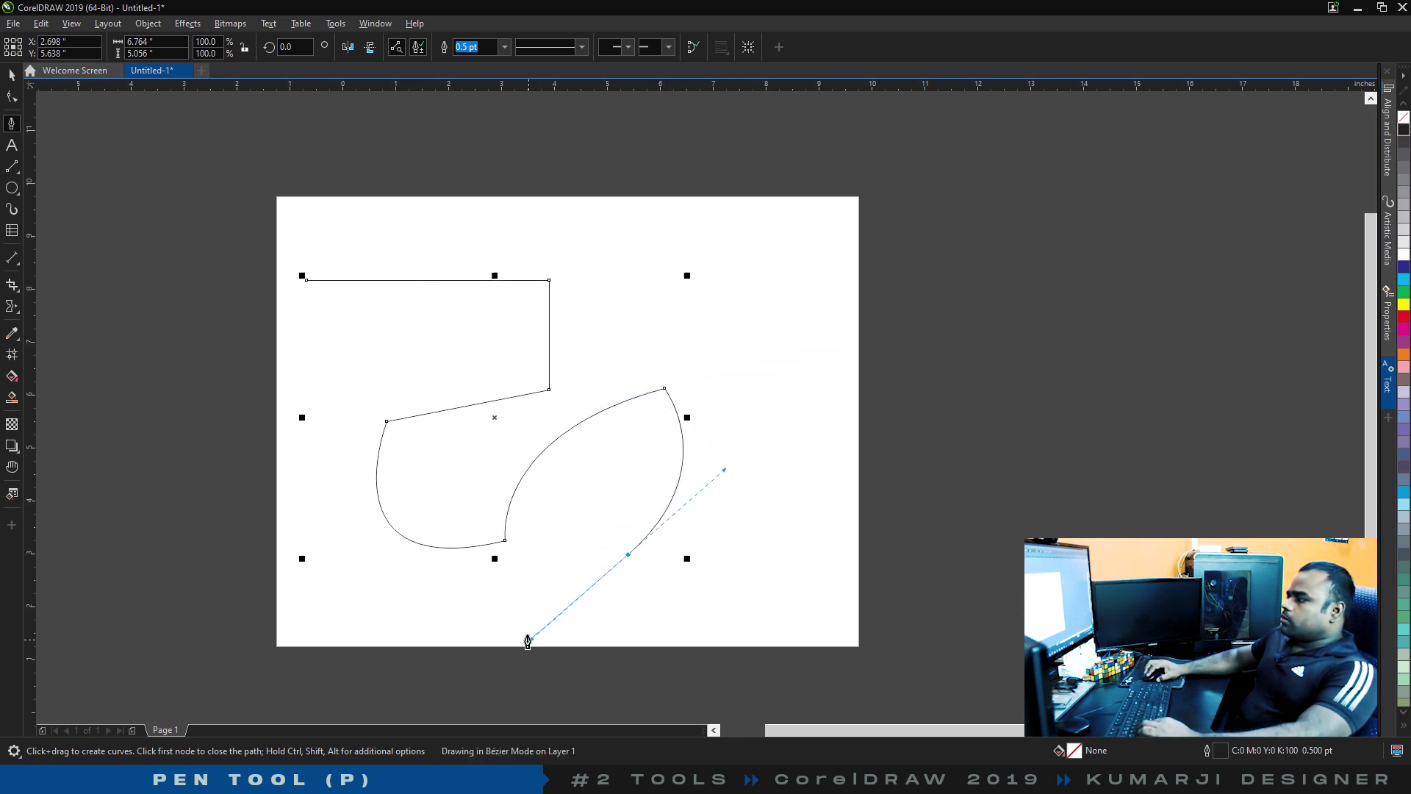
click(376, 581)
drag(307, 280, 283, 510)
Delete the pen-drawn shape from the page.
key(space)
key(Delete)
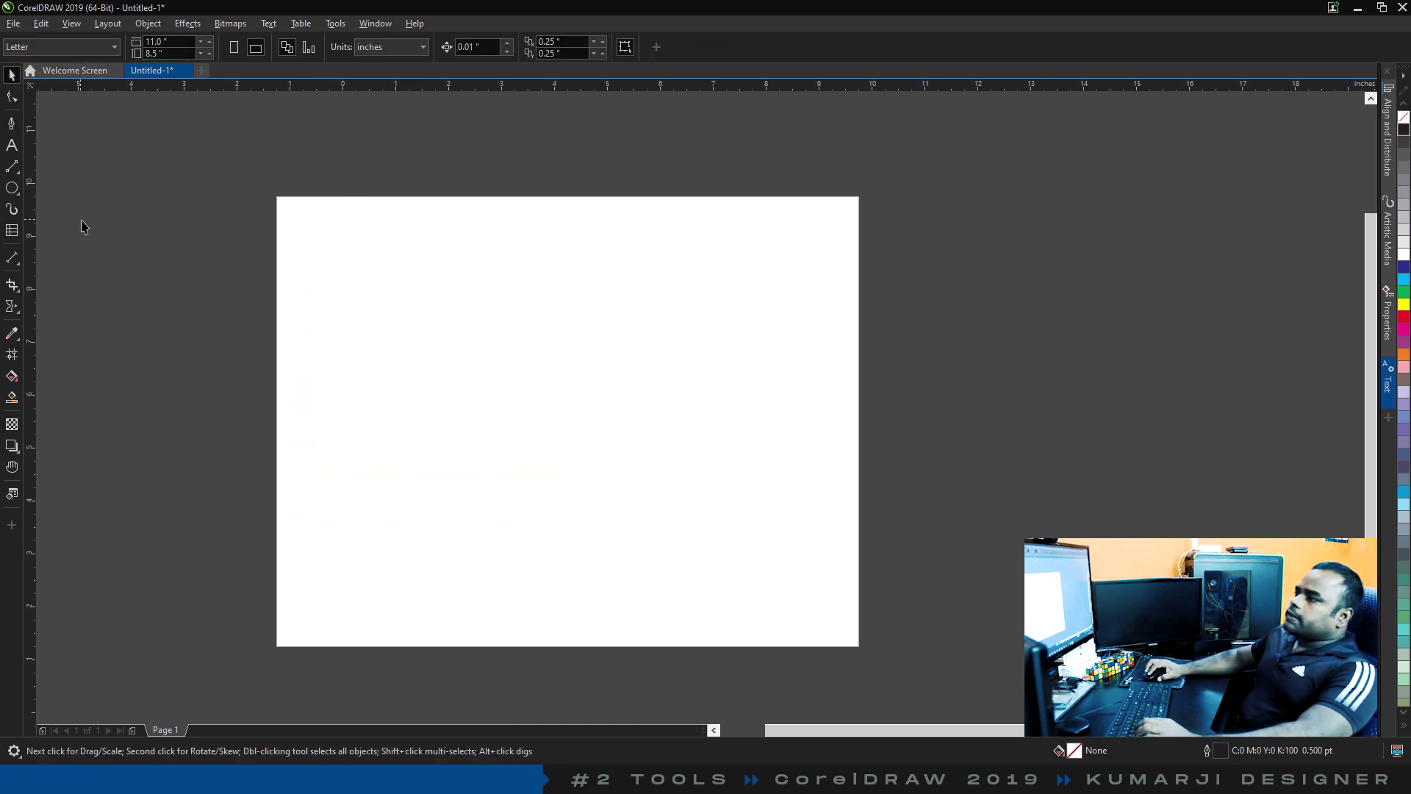
Add artistic text in the upper part of the page with the lines asdfasdfasd, asdf, asdf and asfd.
click(11, 146)
click(402, 309)
text(asdfasdfasd)
key(Return)
text(asdf)
key(Return)
text(asdf)
key(Return)
text(asfd)
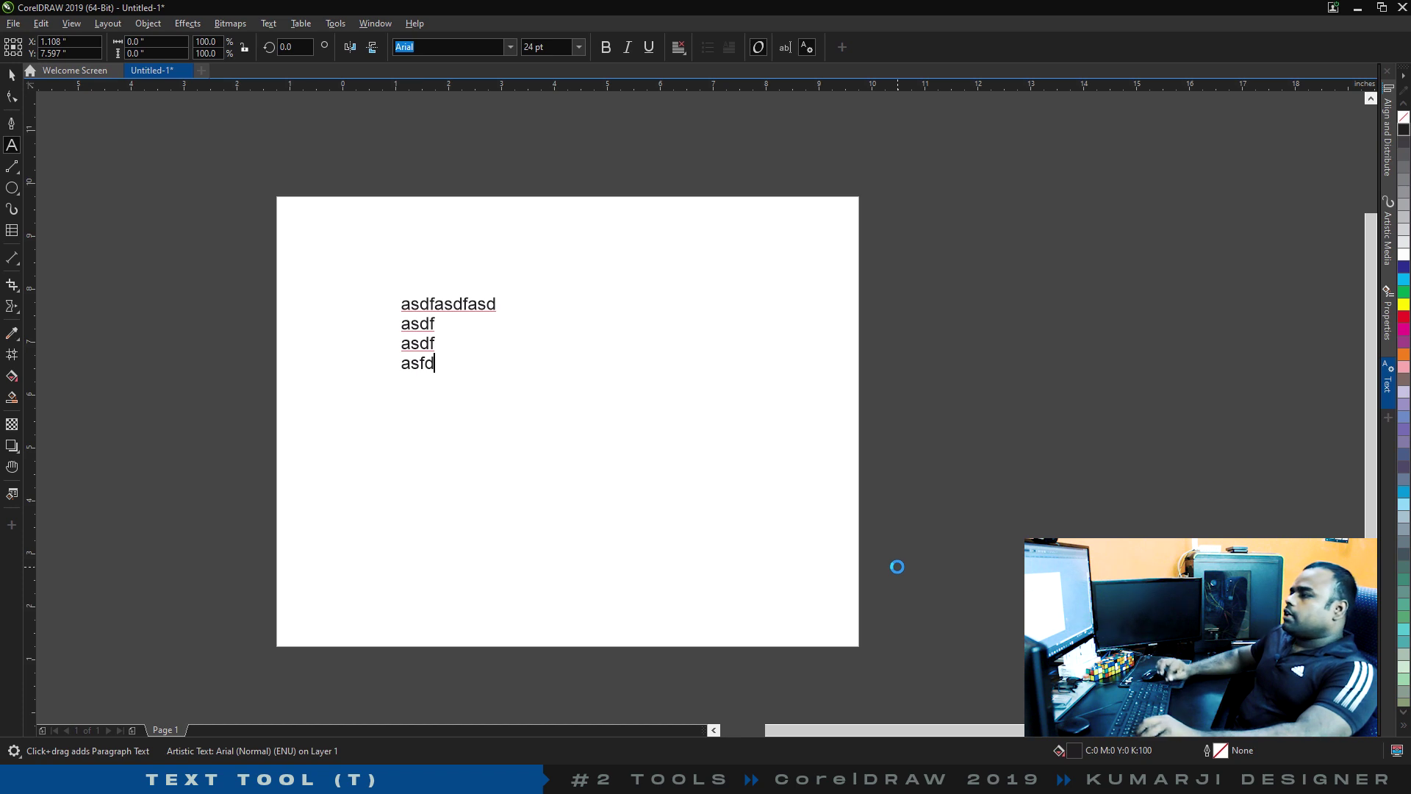
Create a paragraph text frame about 8.7 by 3.0 inches below the artistic text, containing asdfasdfasdf, asdf, asd, fasd, f, asd and f.
click(11, 75)
click(13, 146)
drag(334, 423, 795, 586)
text(asdfasdfasdf asdf asd fasd f asd f)
key(Escape)
key(Escape)
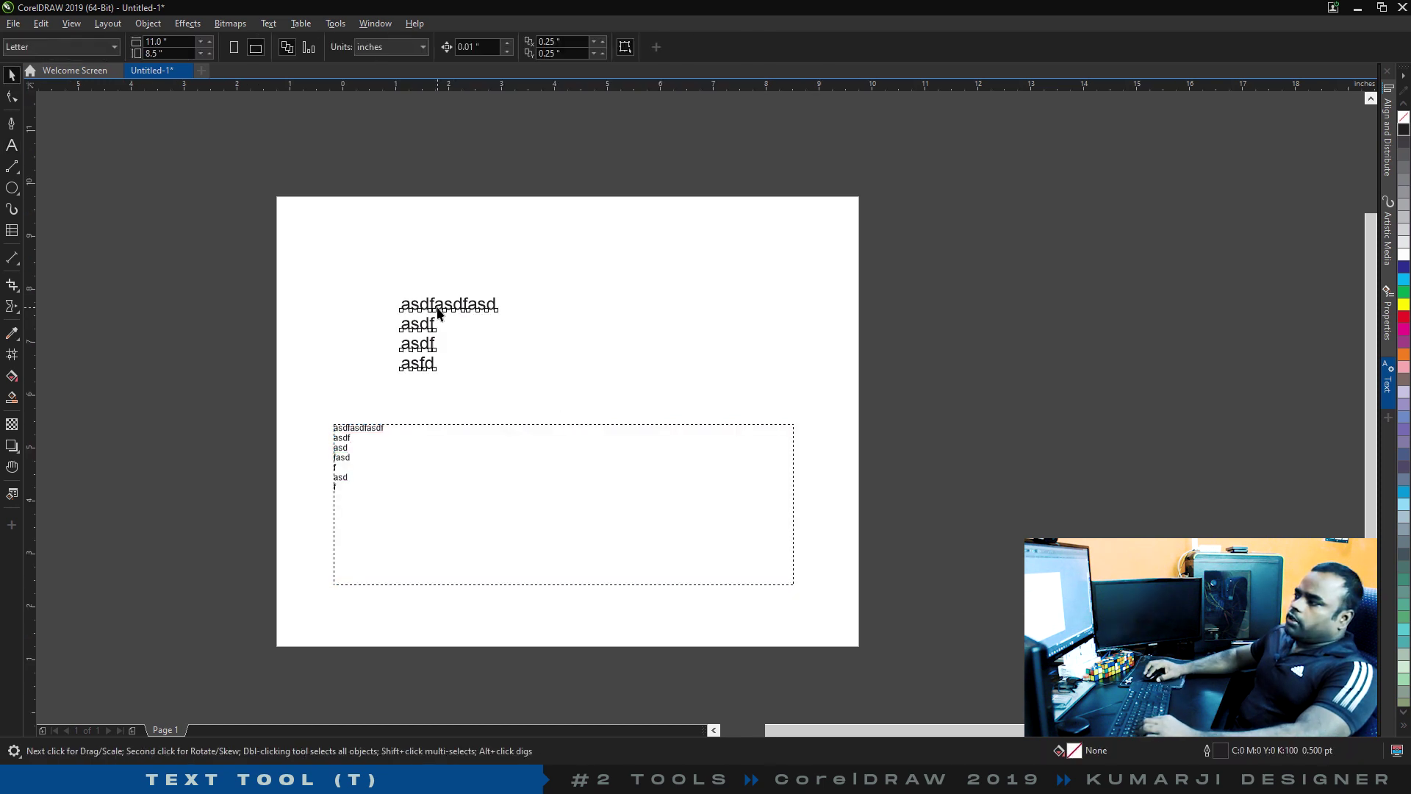
Compare the artistic text with the paragraph text frame and view the frame's character and paragraph formatting options.
click(438, 312)
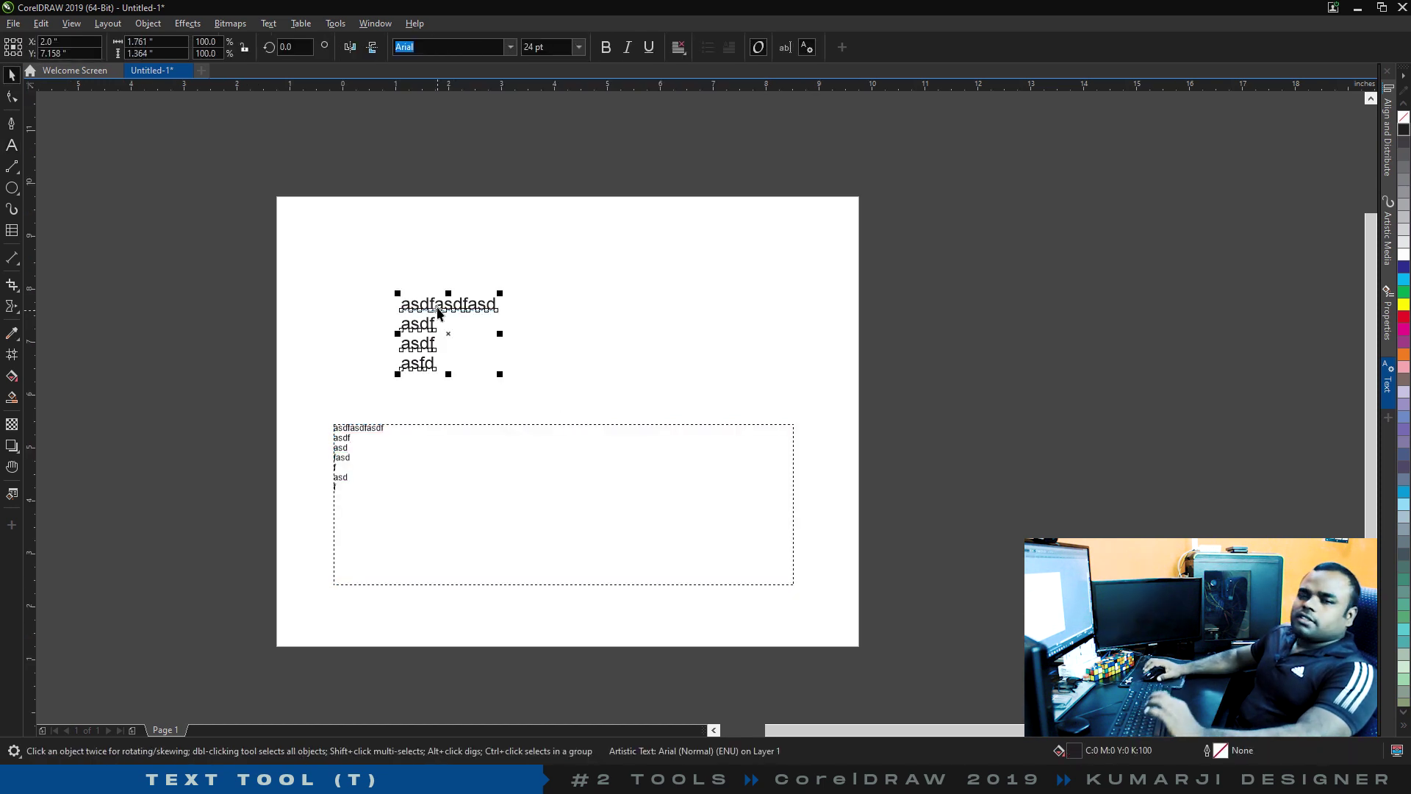
click(494, 522)
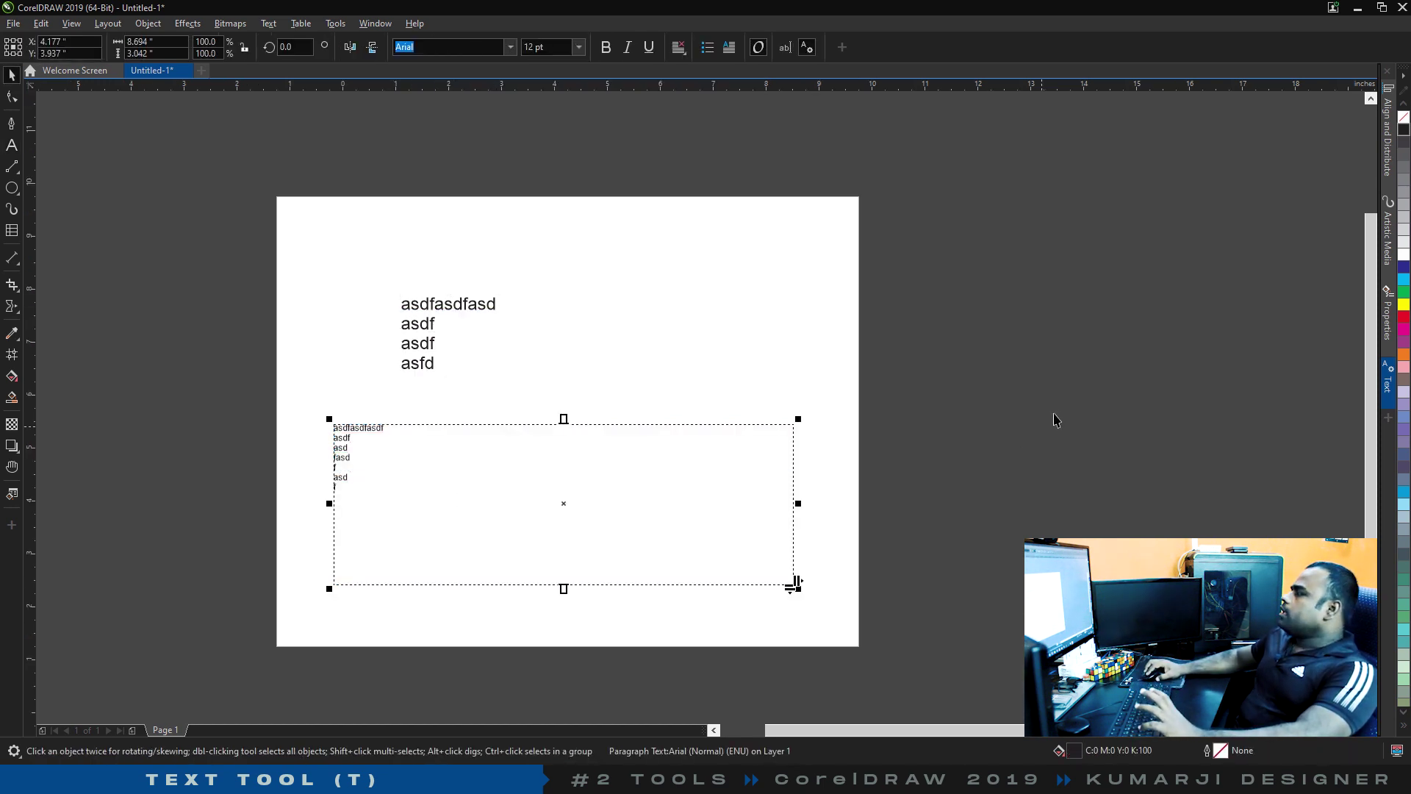
click(1386, 389)
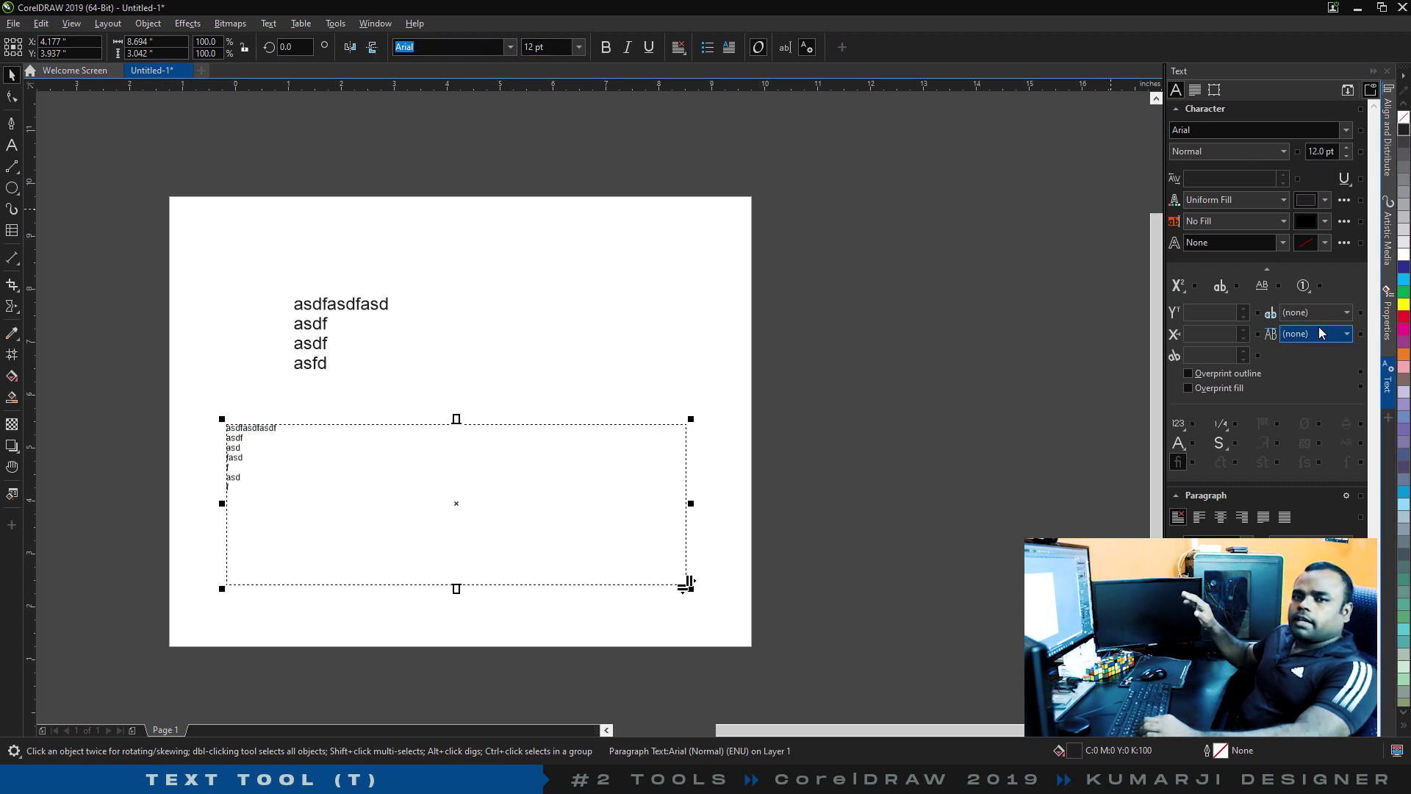
click(352, 291)
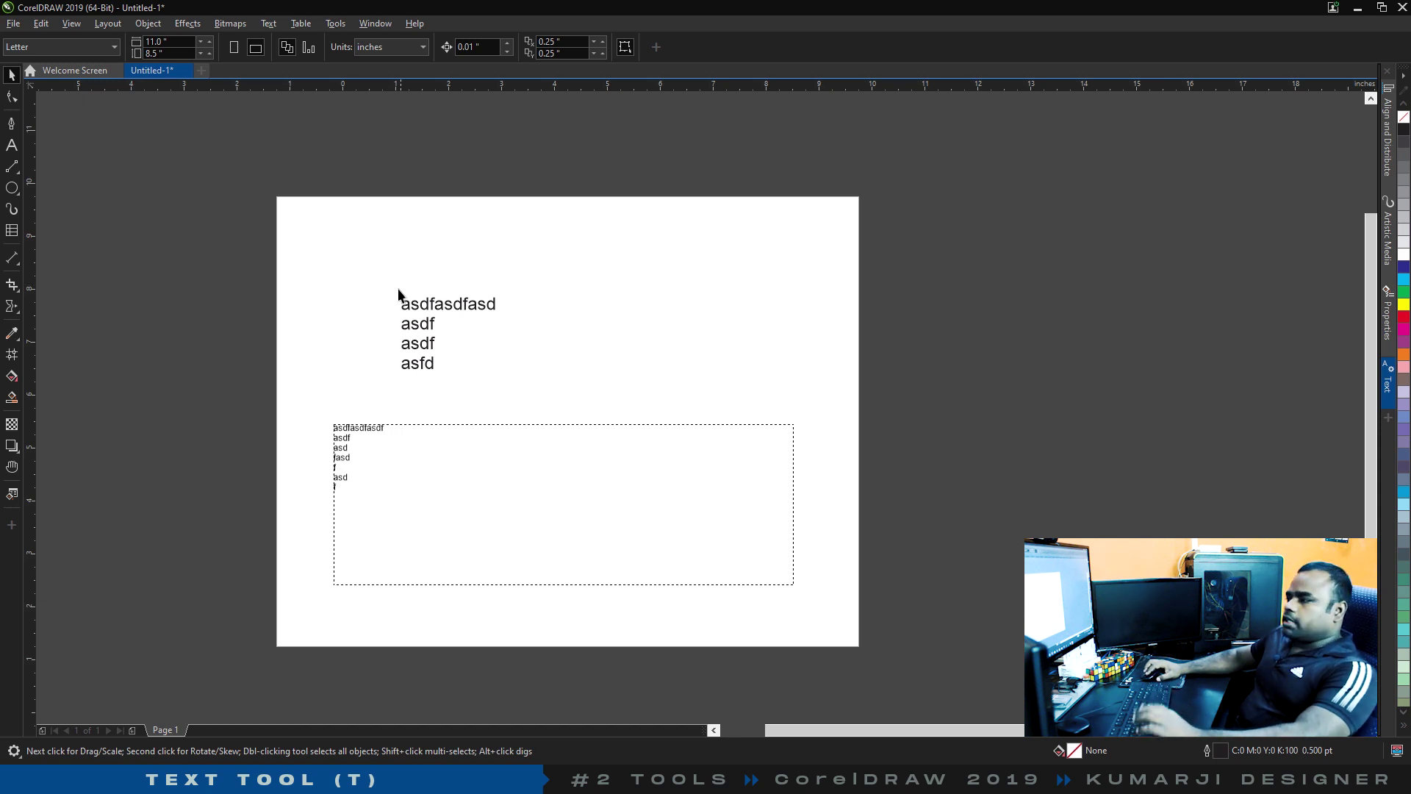
Delete both the artistic text and the paragraph text frame.
drag(279, 237, 742, 592)
key(Delete)
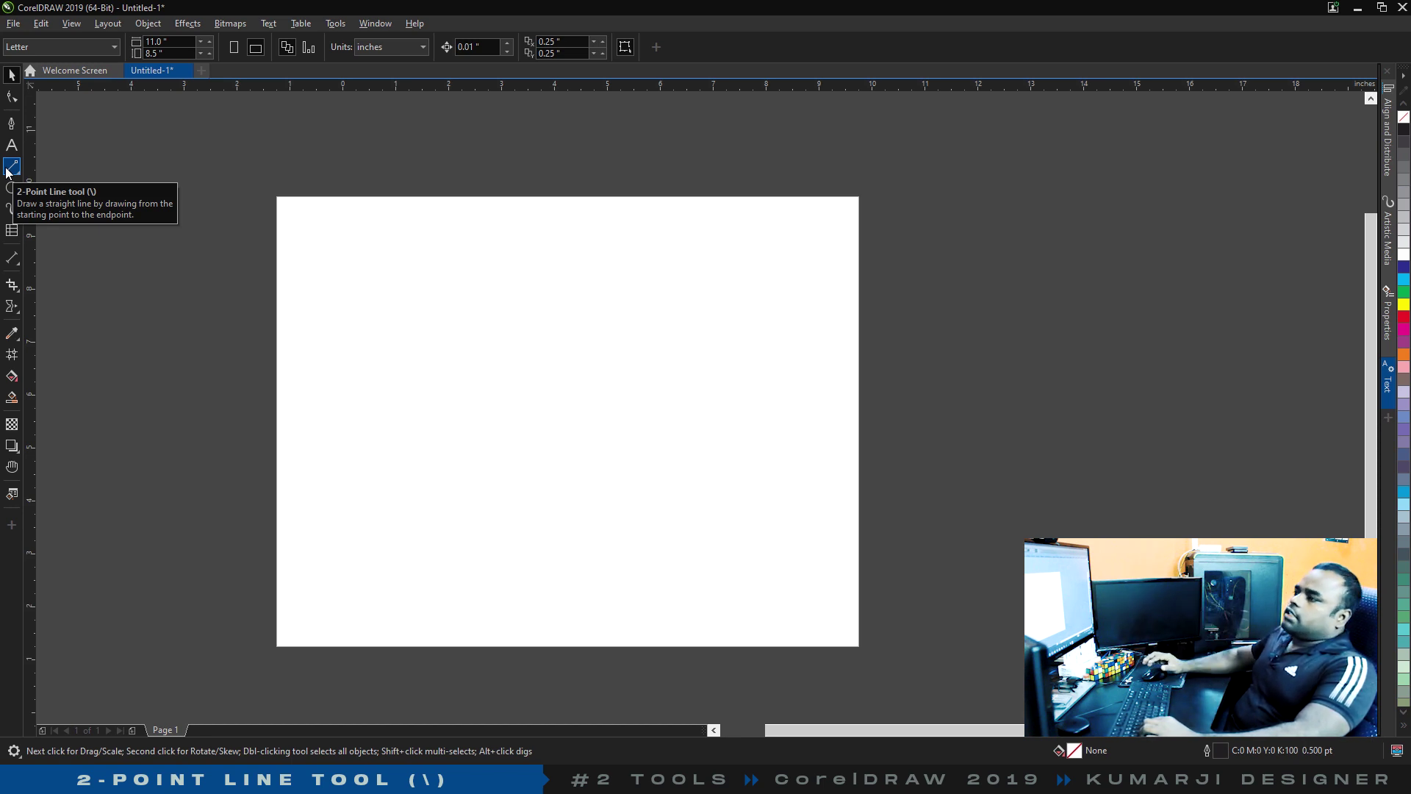
Draw a horizontal 2-point line about 4.7 inches long and a diagonal line below it spanning about 2.5 by 3.6 inches.
click(9, 170)
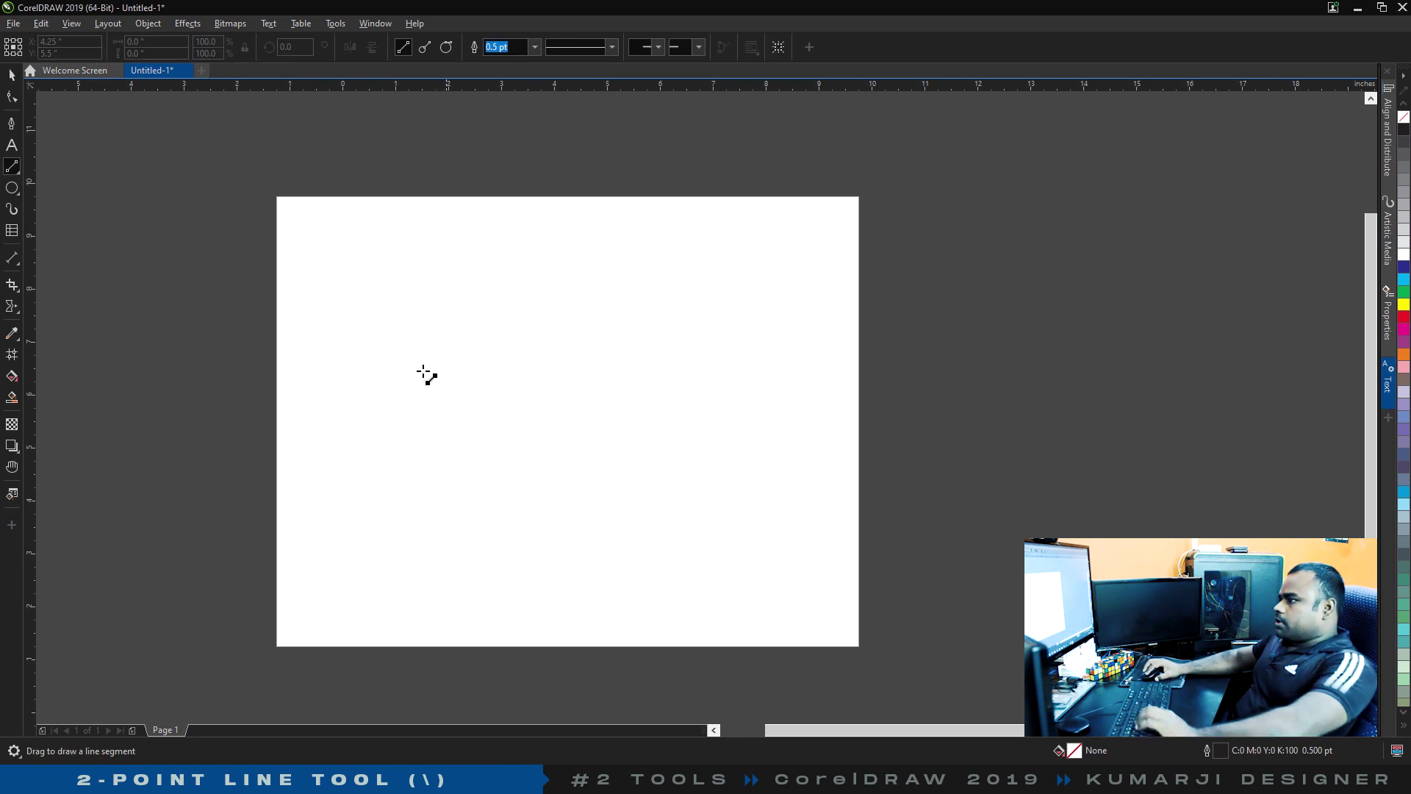
drag(344, 310, 594, 324)
drag(348, 354, 479, 544)
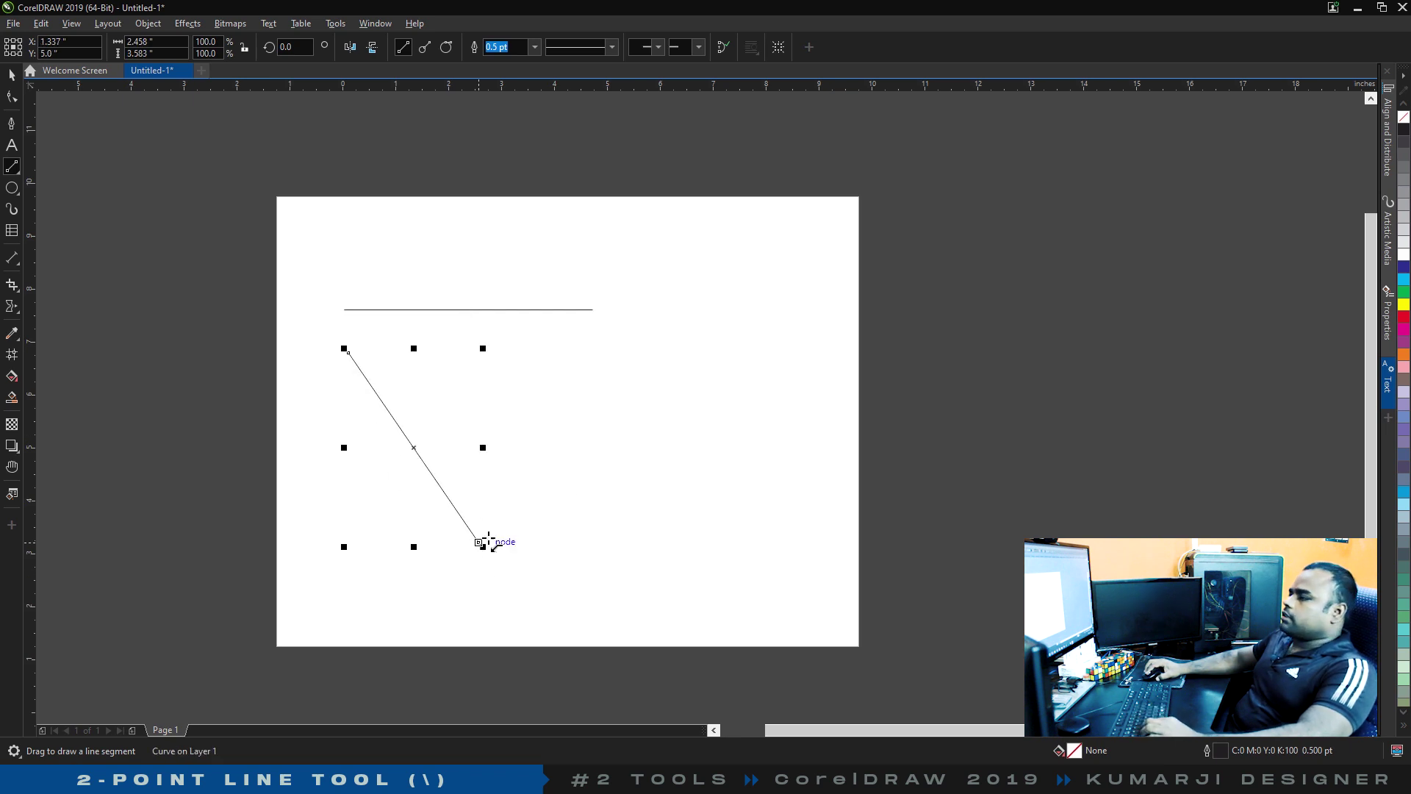
Set the horizontal line's outline width to 10 pt.
key(space)
click(667, 267)
key(Tab)
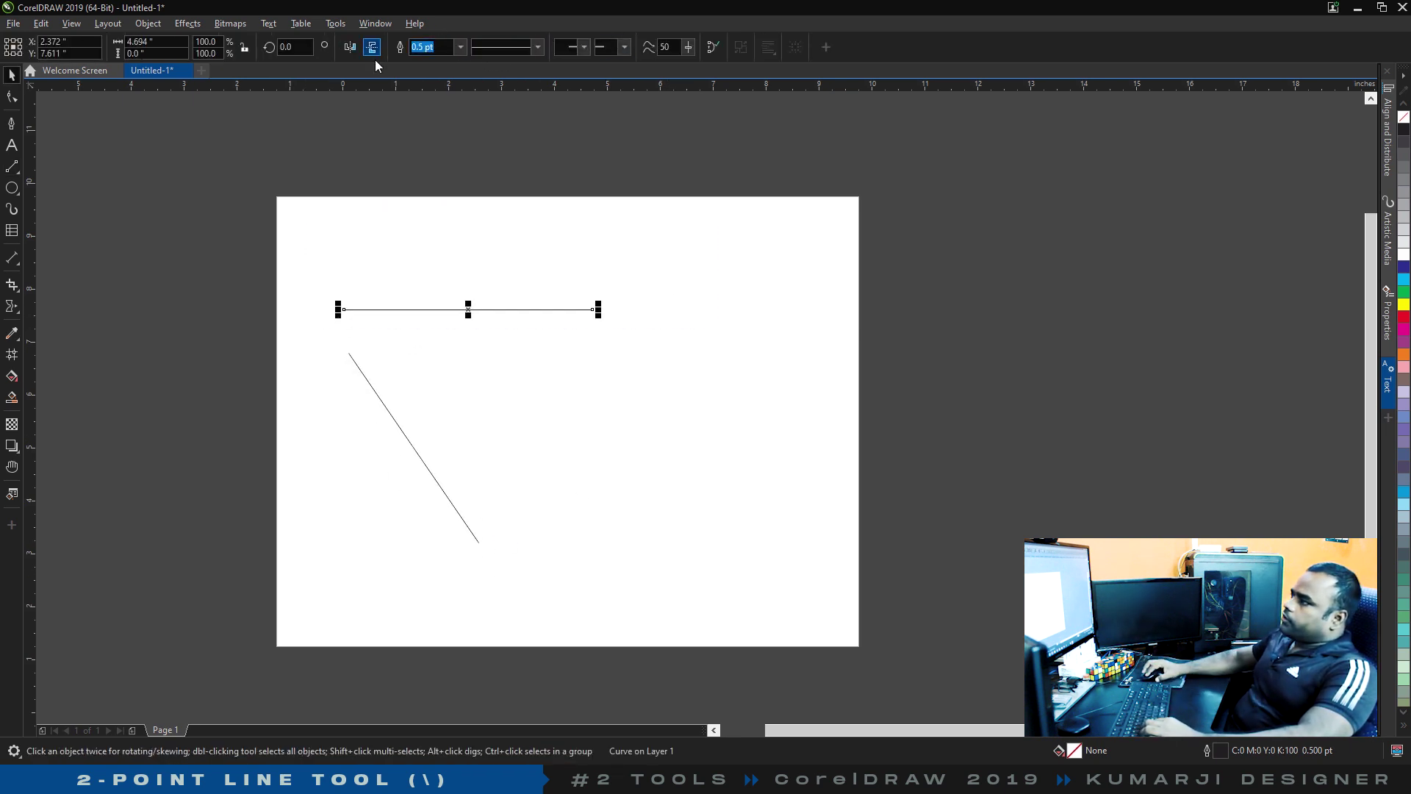
text(10)
key(Return)
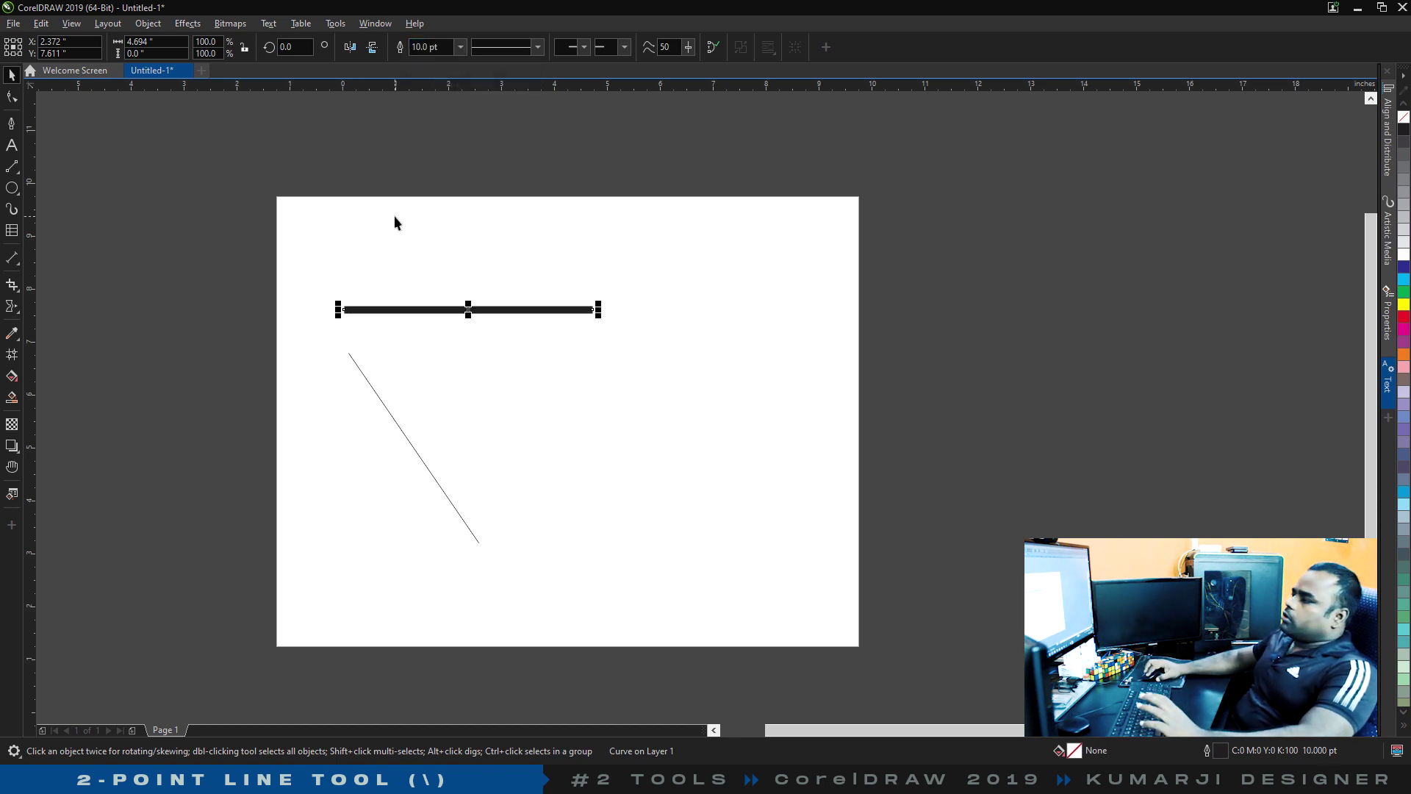
click(311, 251)
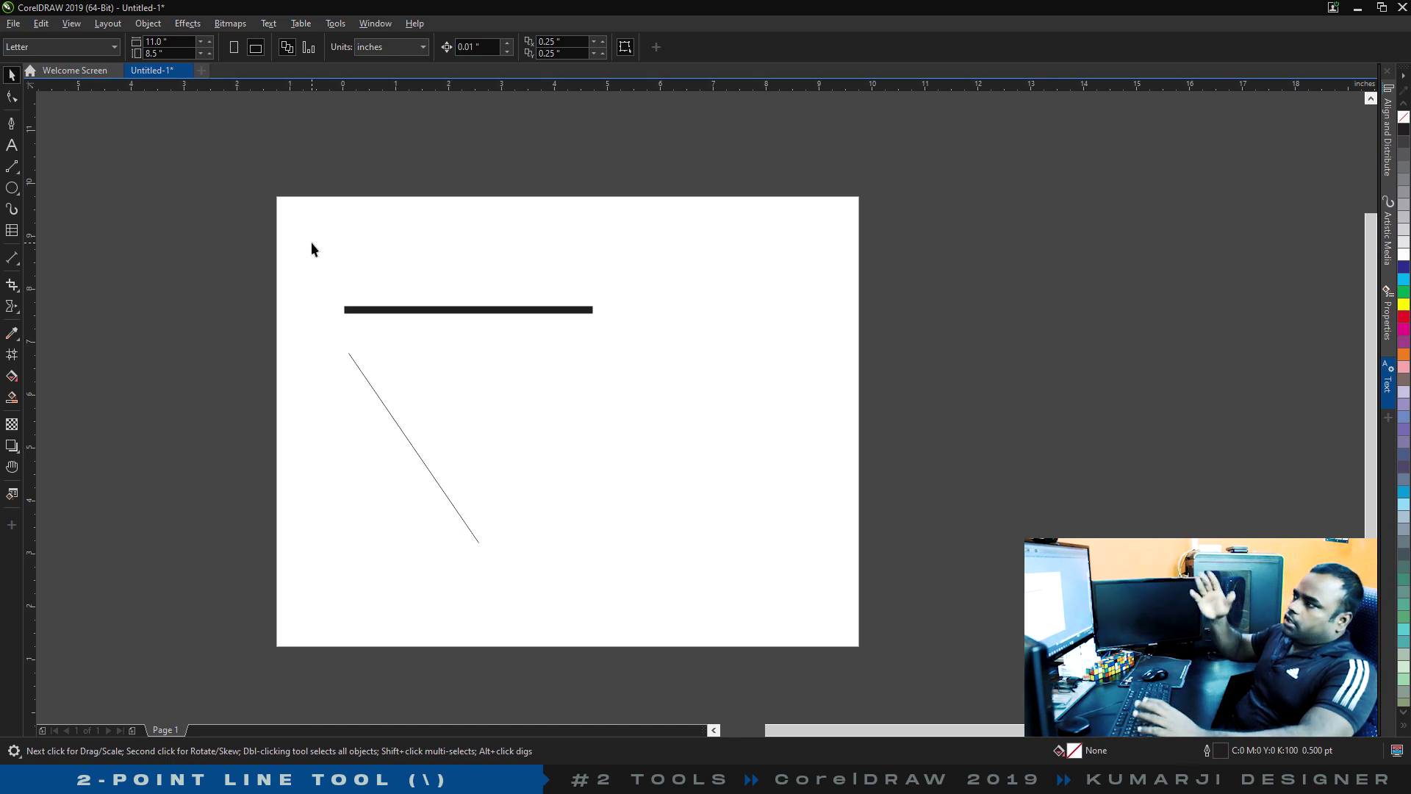
Move the thick horizontal line up and right to about X 3.77, Y 7.99 inches.
click(567, 311)
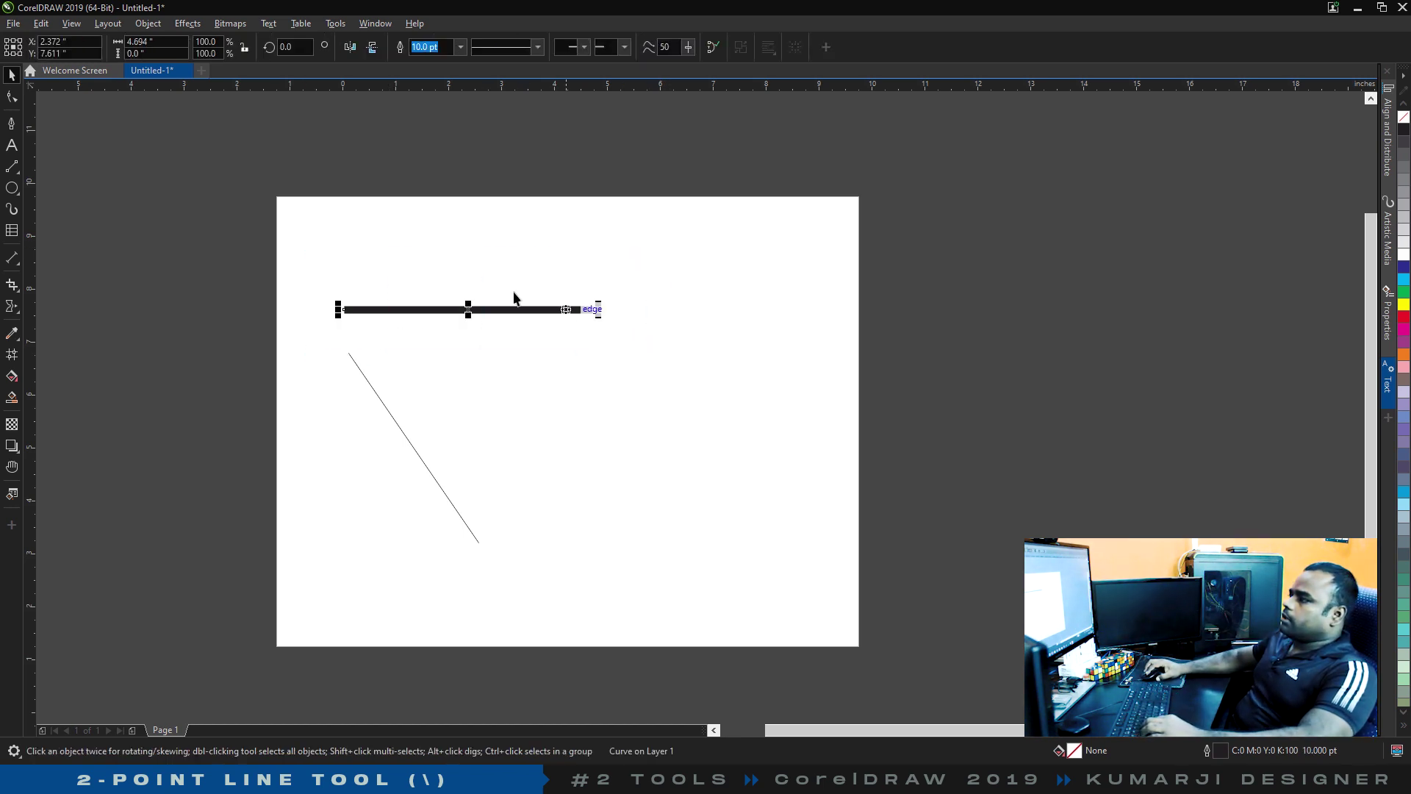
drag(540, 319, 557, 279)
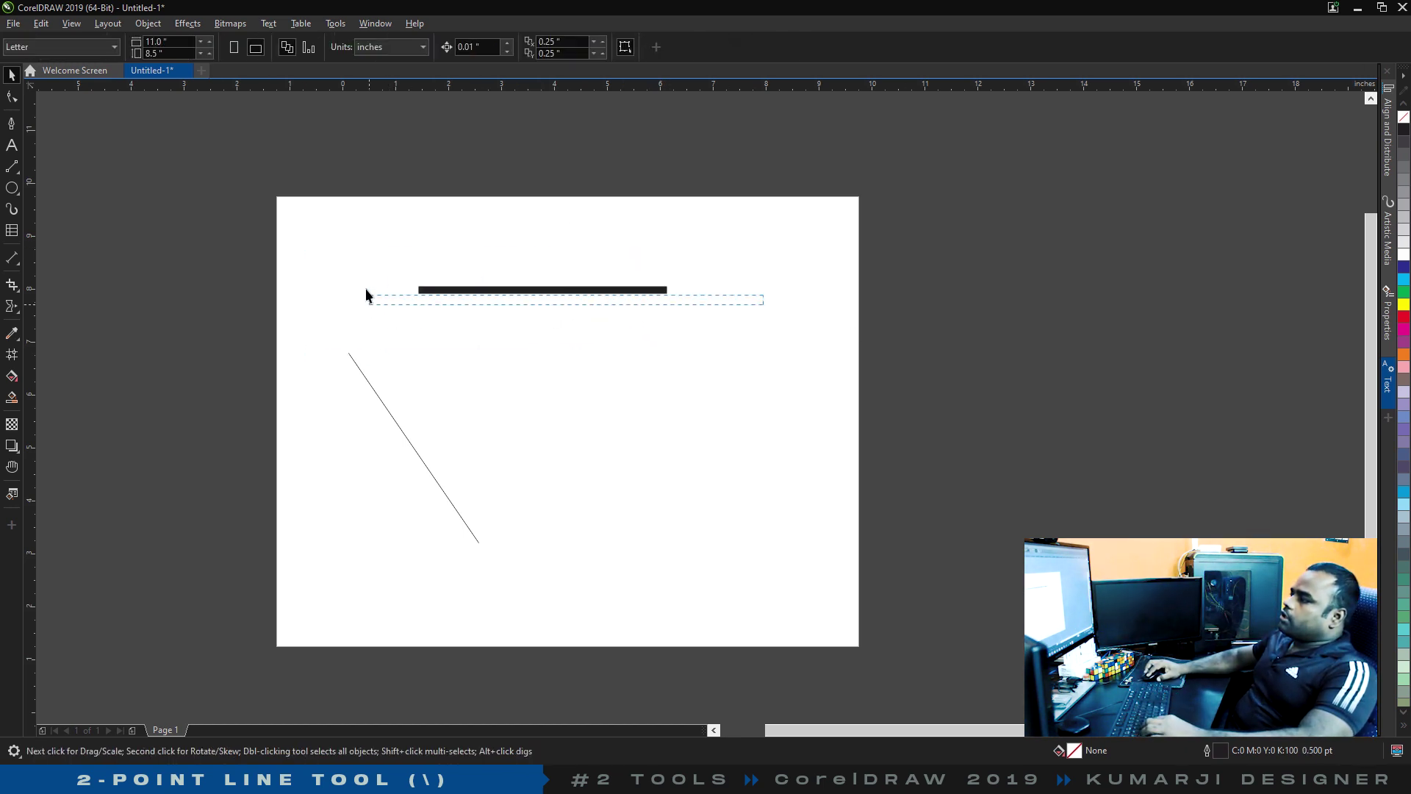
Add an open arrowhead to the end of the thick horizontal line.
drag(368, 307, 401, 278)
click(538, 47)
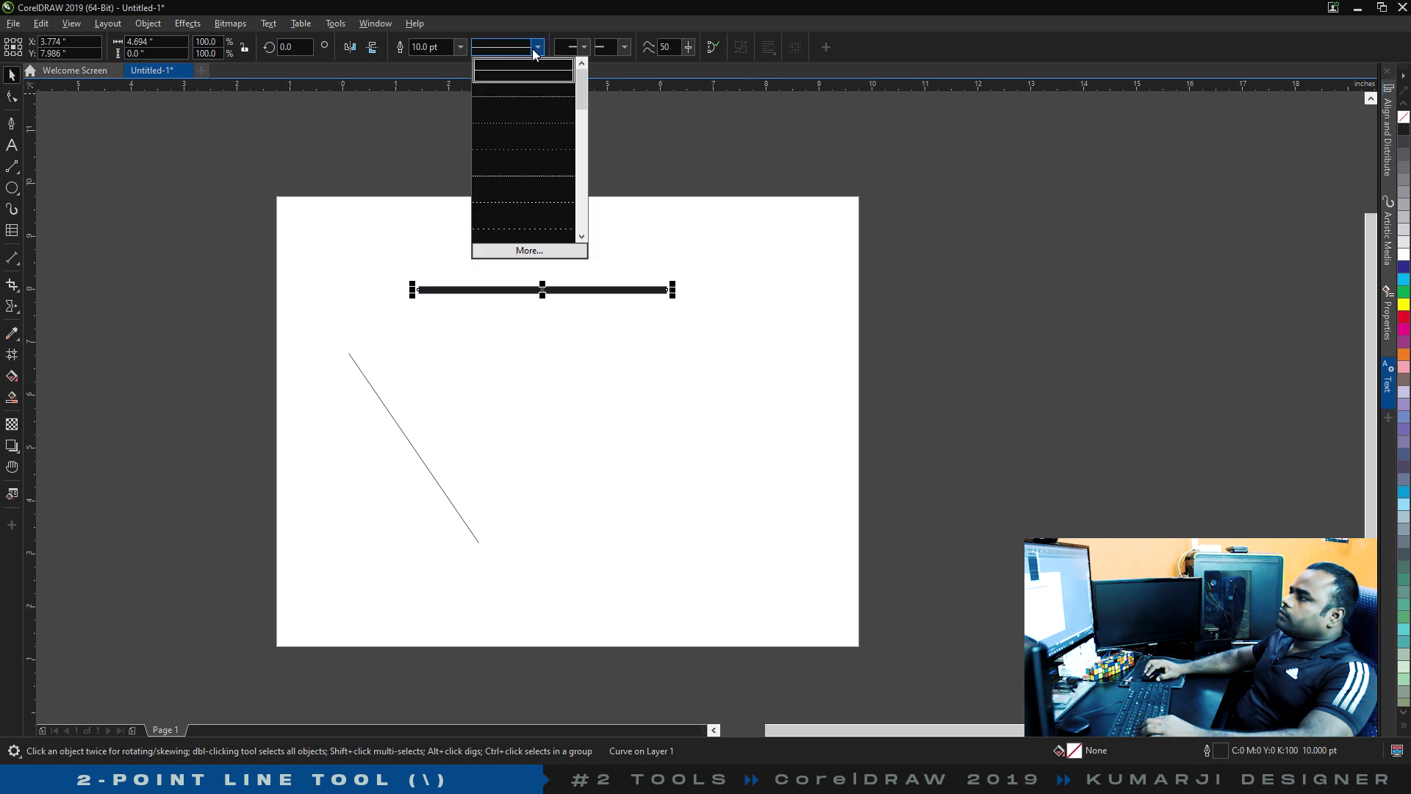
click(579, 46)
click(624, 46)
click(624, 46)
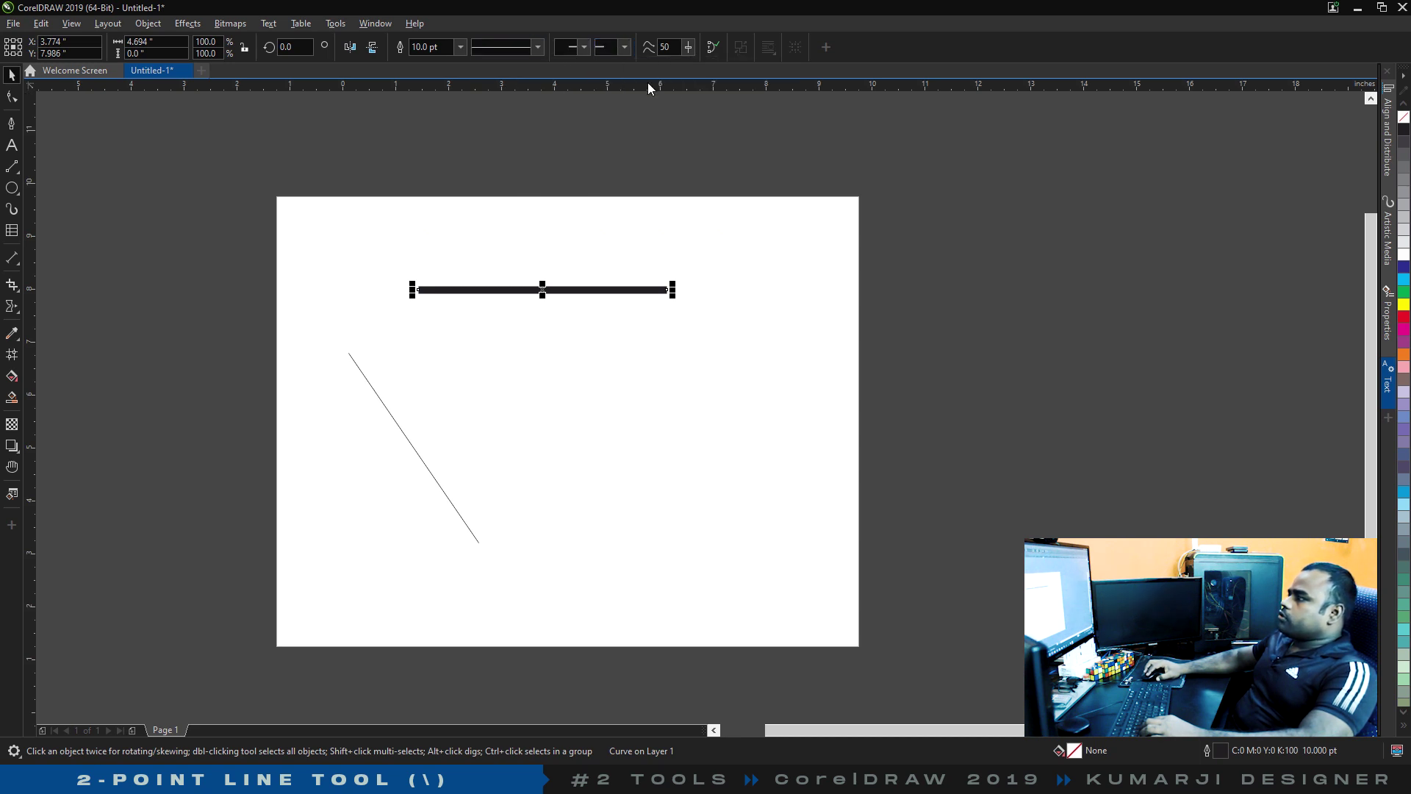
click(624, 46)
click(647, 86)
click(783, 367)
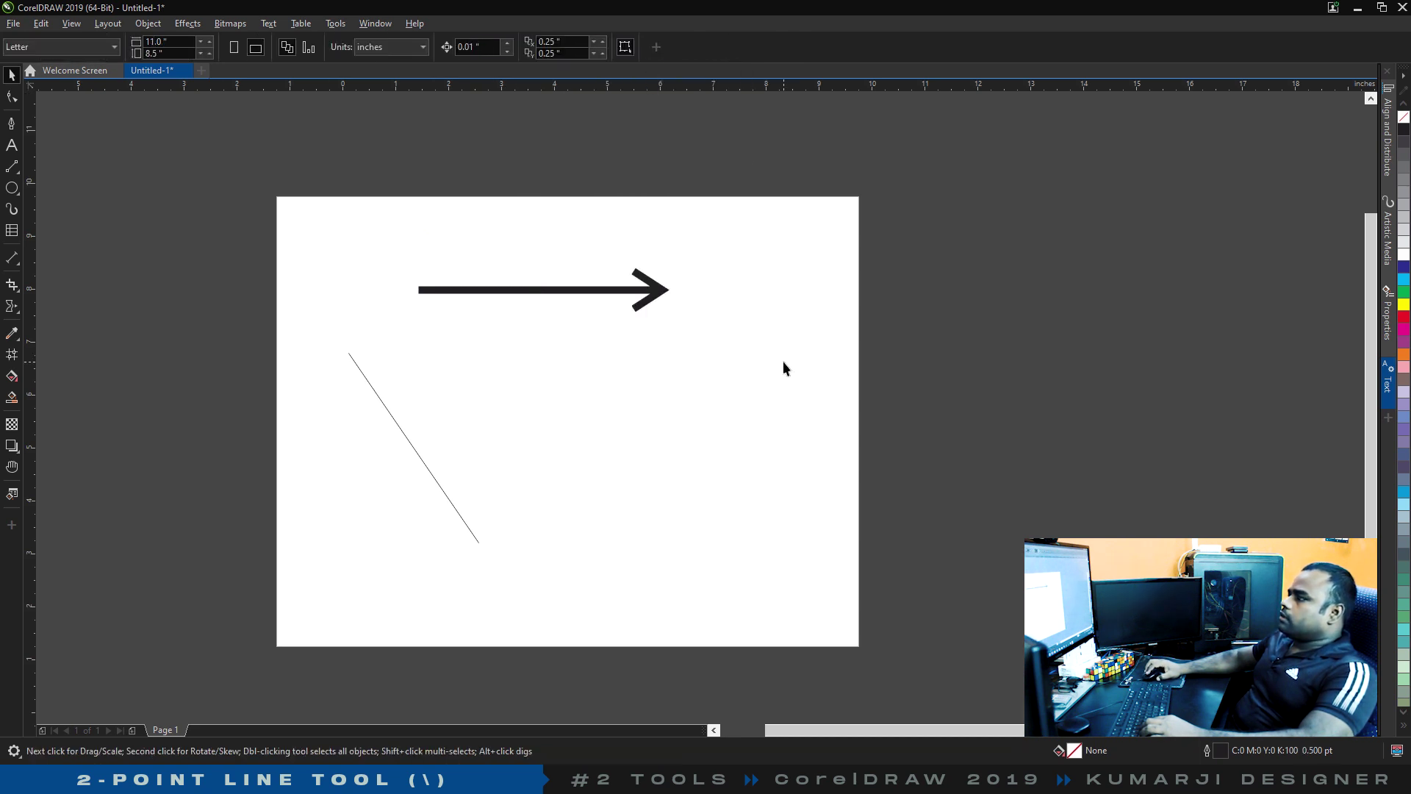
Delete the thick arrow line and the diagonal line.
click(585, 281)
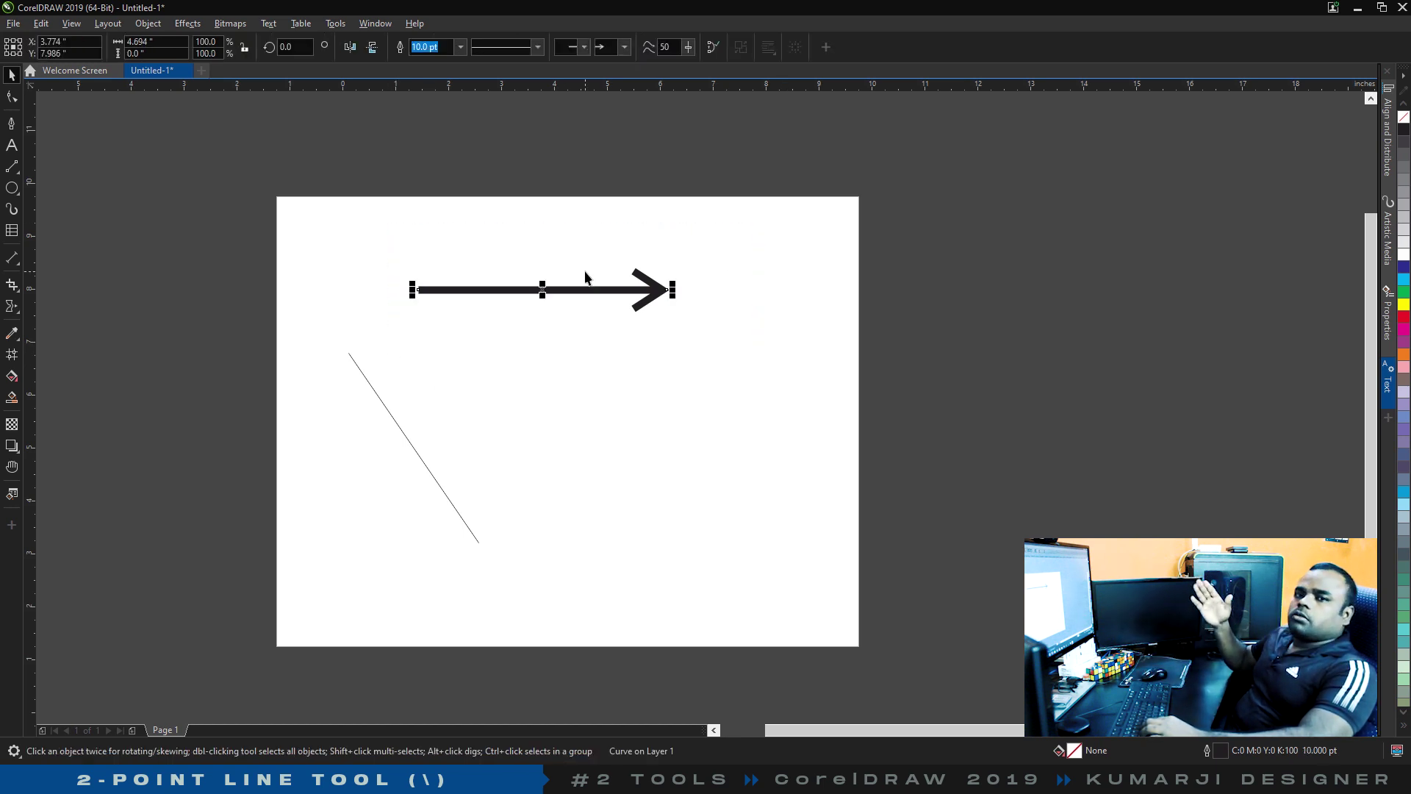
click(630, 364)
drag(737, 242, 280, 597)
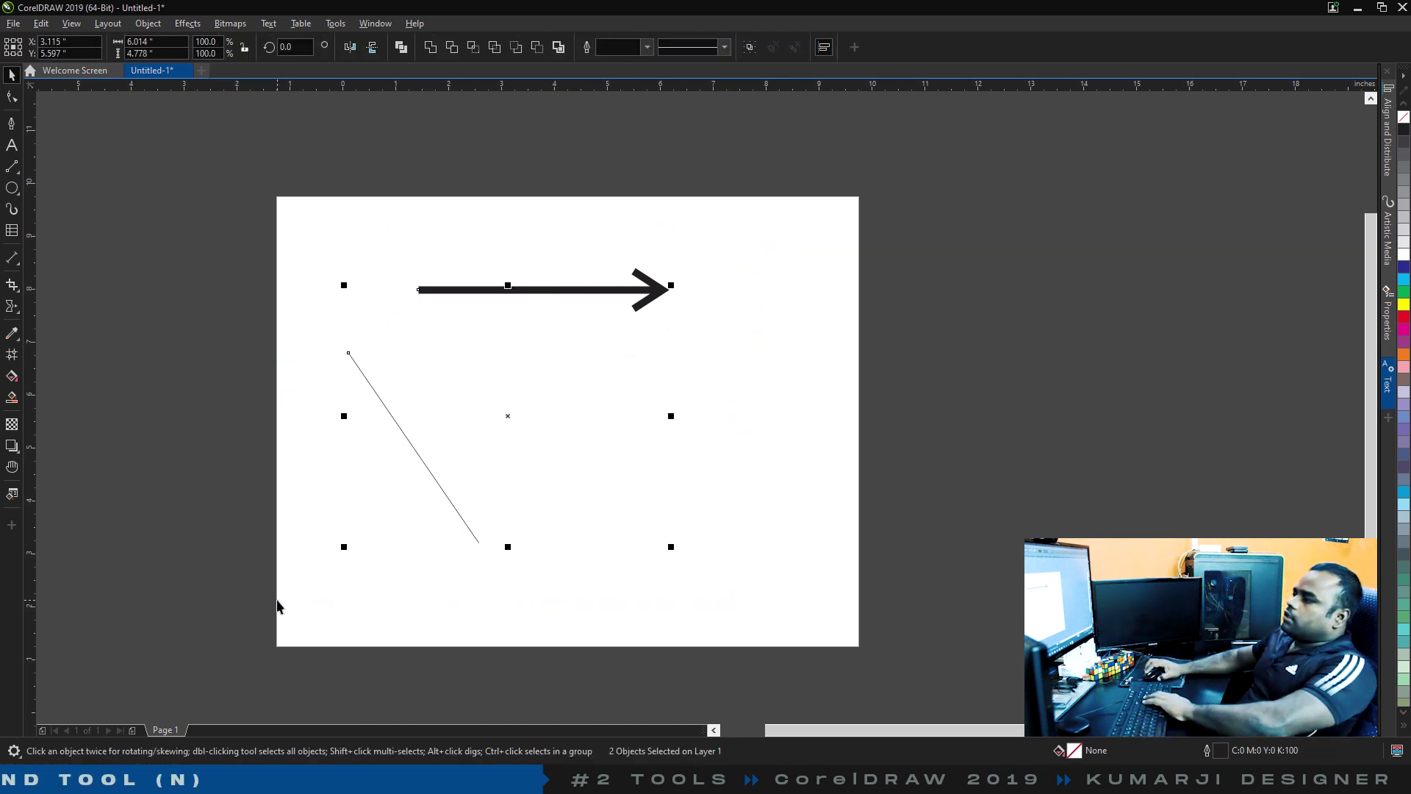
key(Delete)
Draw an irregular, nearly closed Freehand outline on the upper left of the page.
click(15, 170)
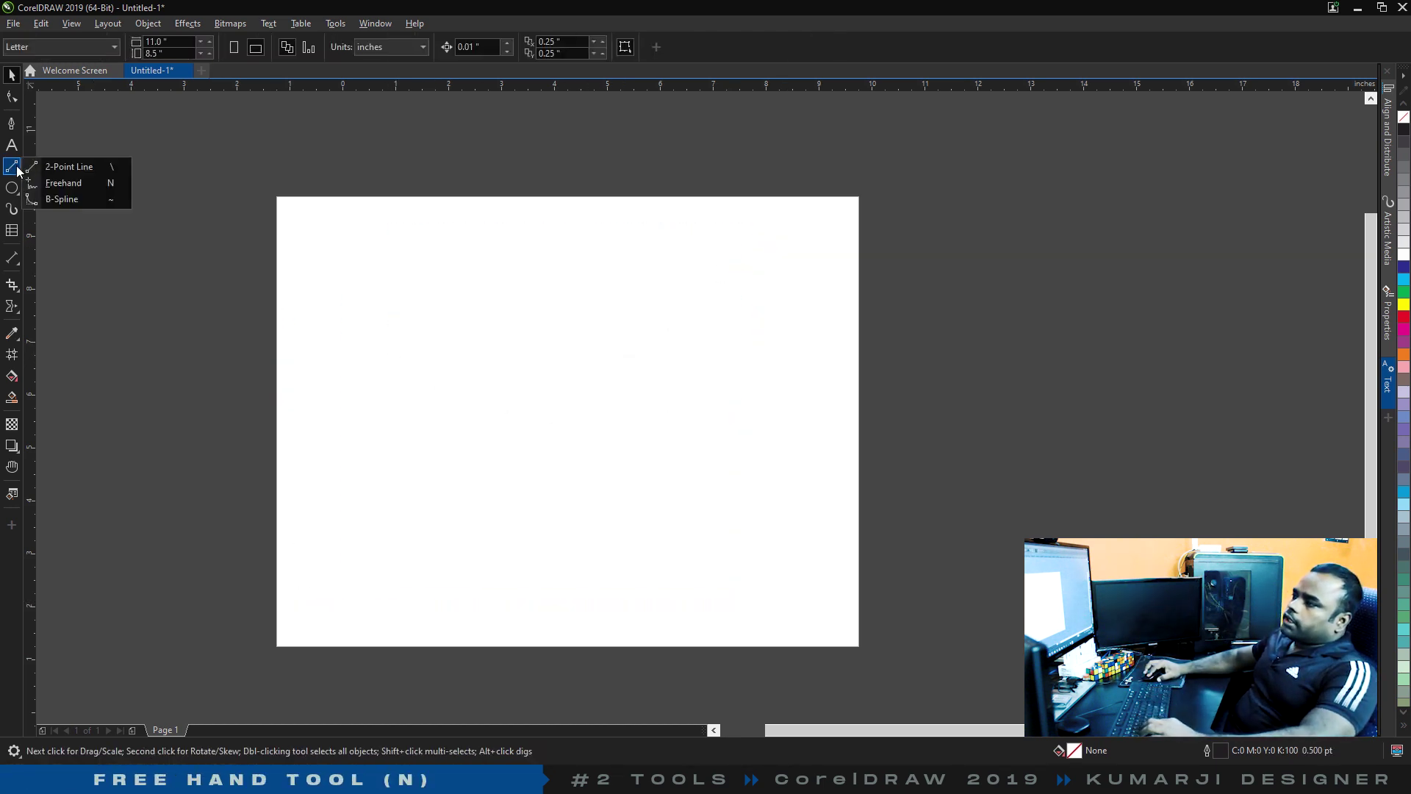
click(74, 184)
drag(552, 454, 450, 348)
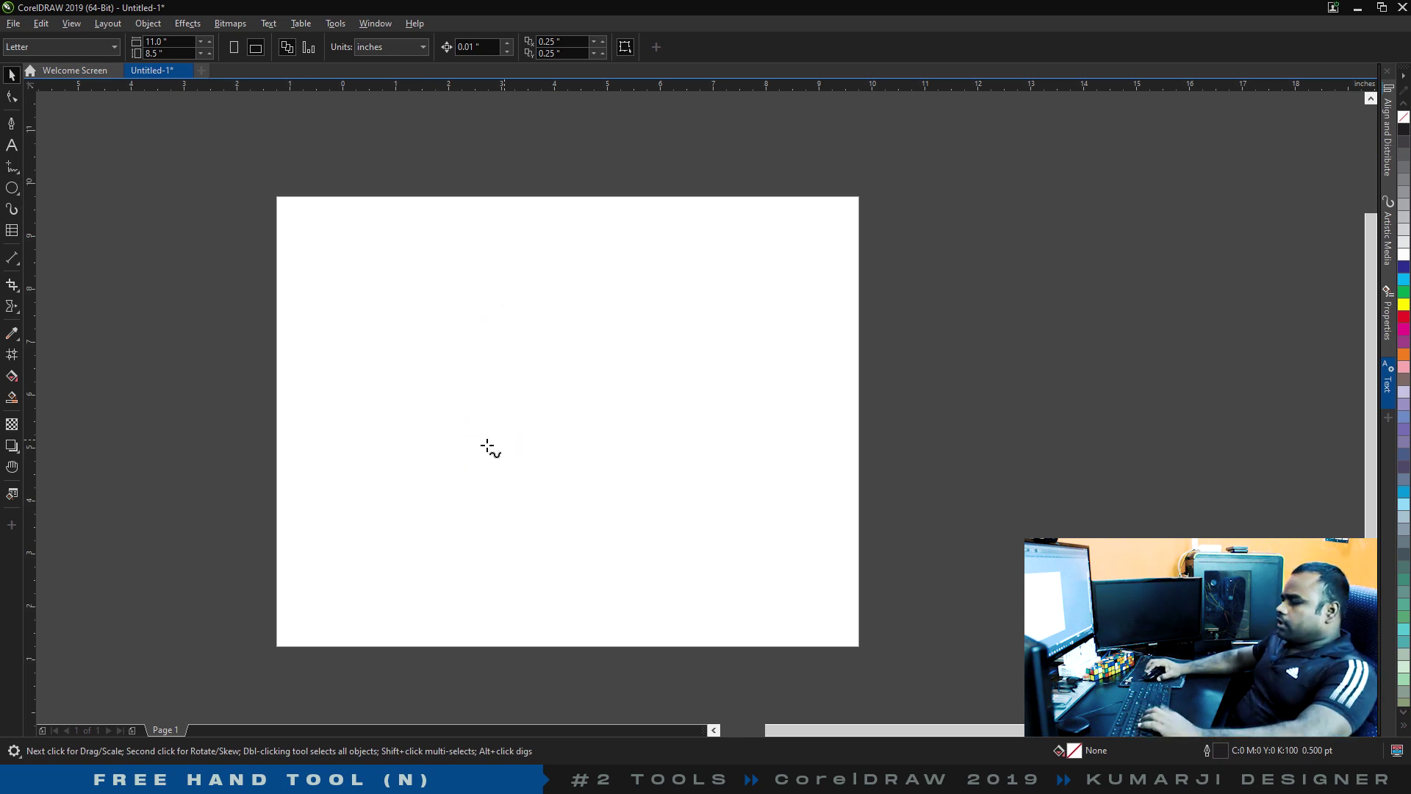
key(F5)
mouse_move(372, 465)
mouse_down()
mouse_move(512, 295)
mouse_move(575, 444)
mouse_move(374, 471)
mouse_up()
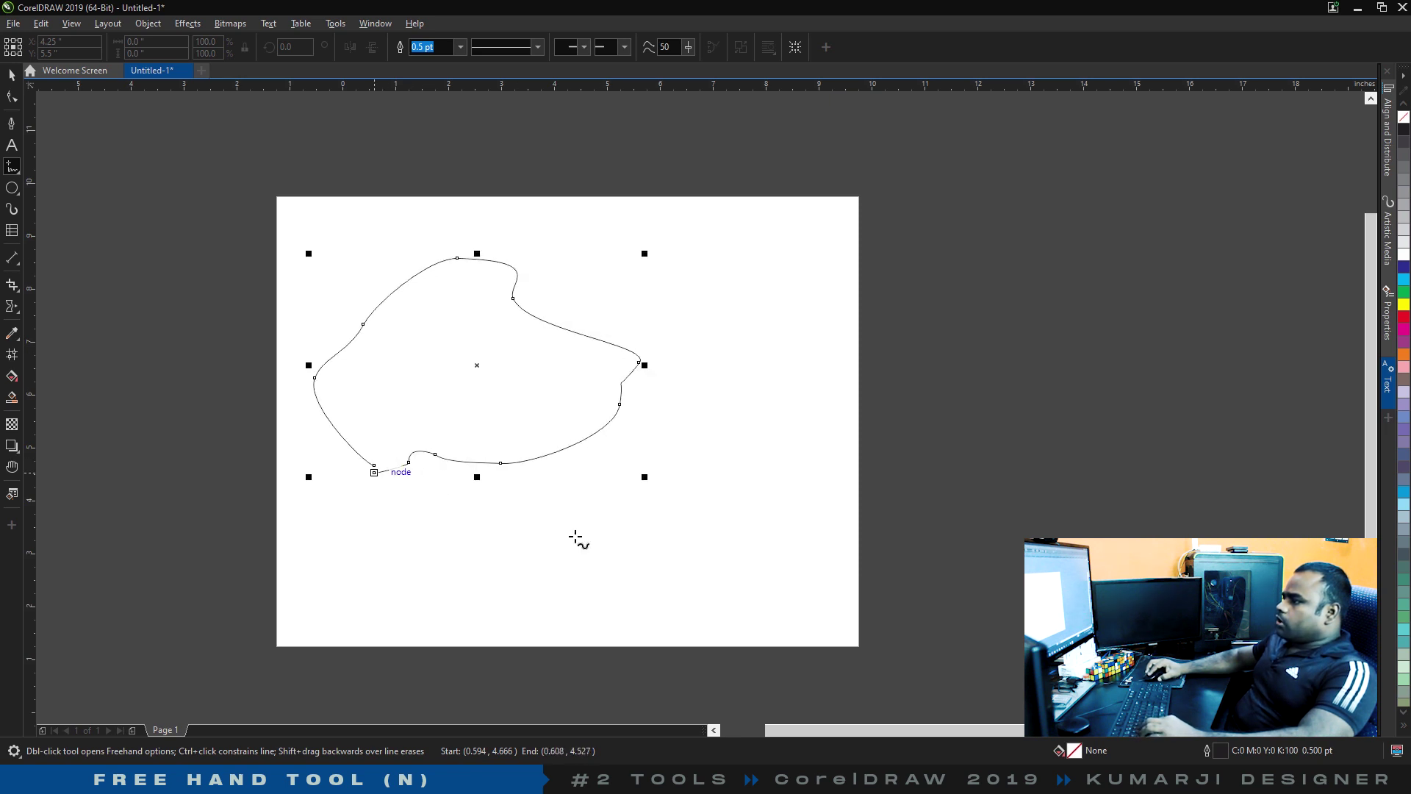
Draw a long wavy Freehand curve across the lower page, looping back beneath it, and a closed shape about 4.3 by 3.6 inches at the upper right.
mouse_move(184, 587)
mouse_down()
mouse_move(325, 519)
mouse_move(551, 525)
mouse_up()
mouse_move(1035, 567)
mouse_down()
mouse_move(913, 671)
mouse_move(542, 675)
mouse_move(183, 644)
mouse_move(173, 581)
mouse_up()
mouse_move(672, 383)
mouse_down()
mouse_move(780, 429)
mouse_move(708, 430)
mouse_move(663, 412)
mouse_move(672, 385)
mouse_up()
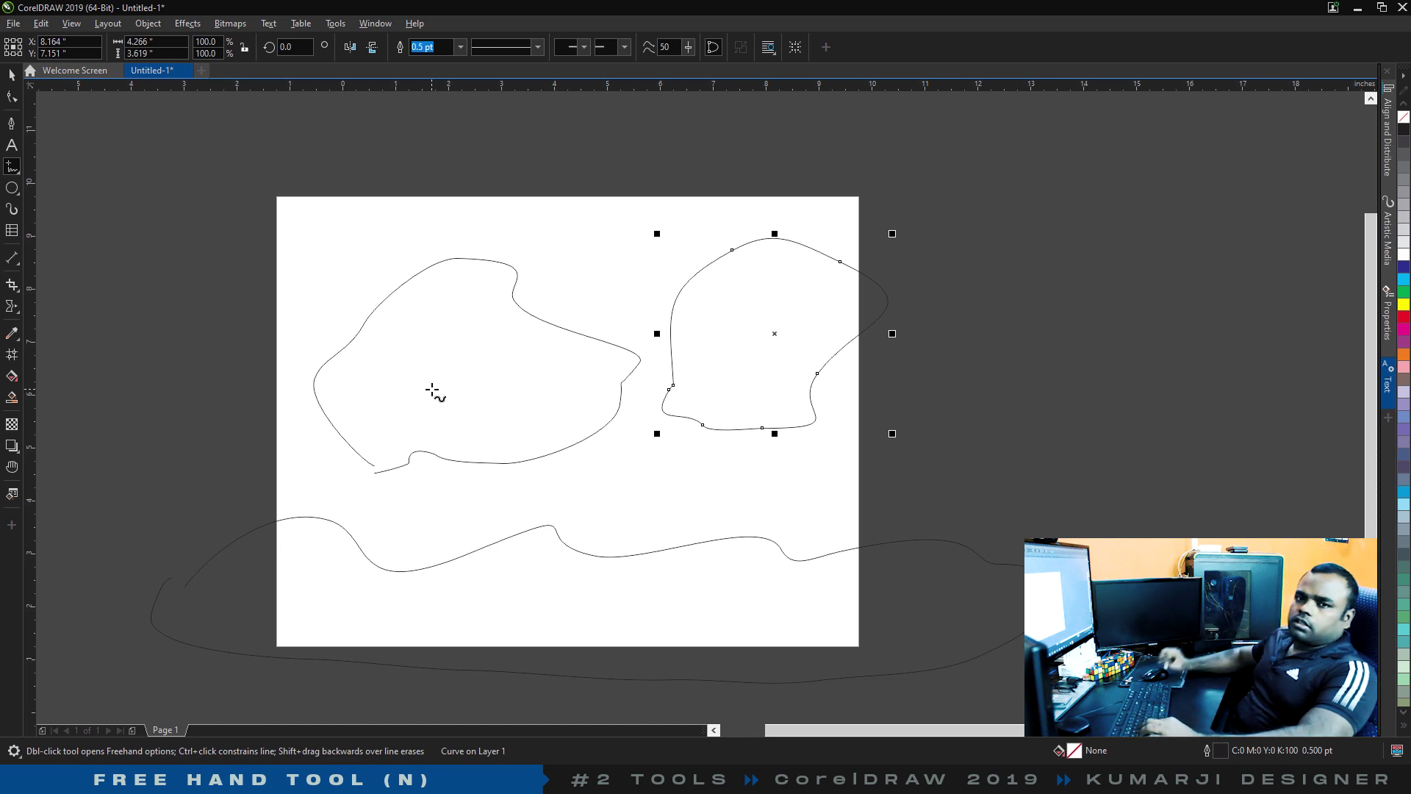
Delete all the freehand curves on and around the page.
key(space)
drag(228, 227, 900, 610)
key(Delete)
click(1047, 324)
key(ctrl+a)
key(Delete)
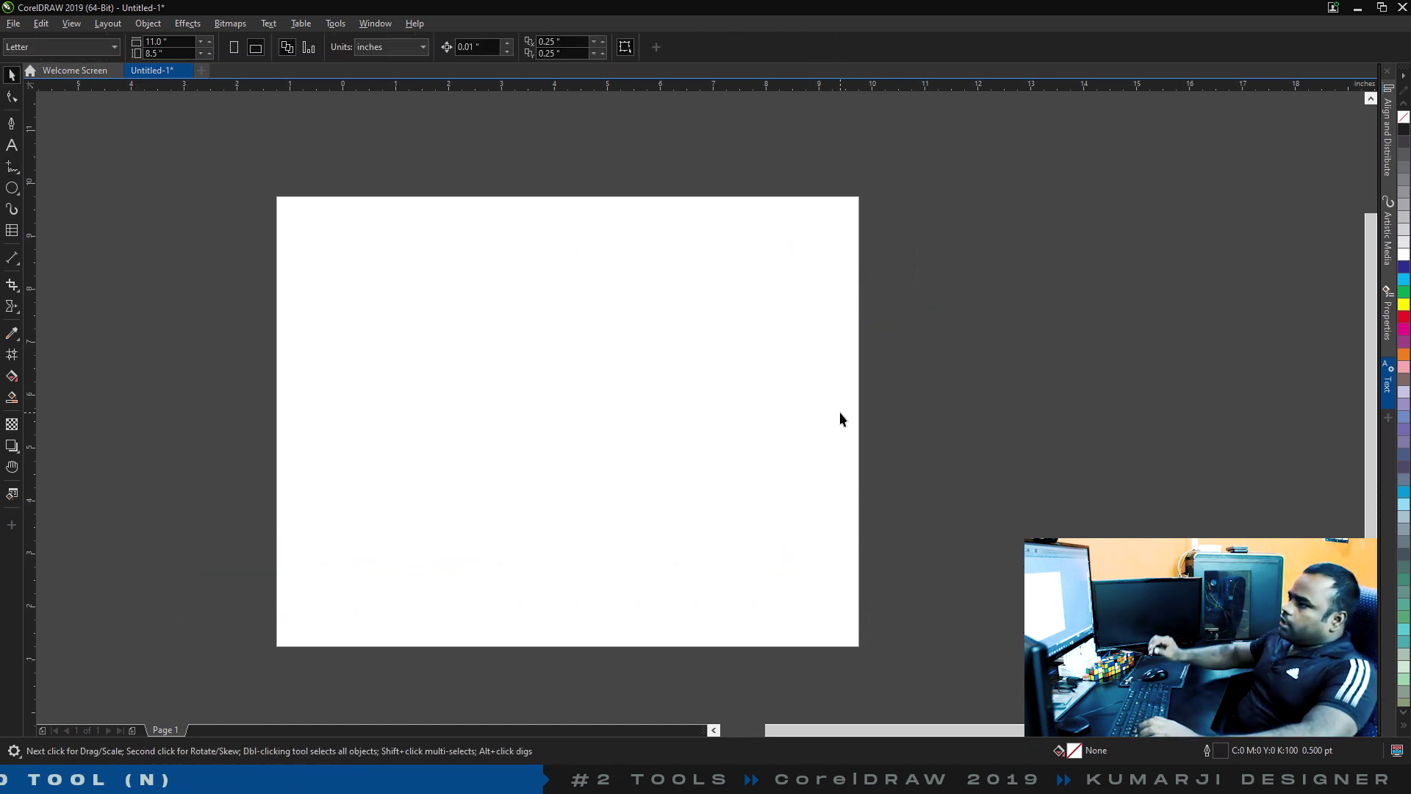
Draw a wavy B-Spline across the lower page with nine control points alternating high and low, starting and ending beyond the page edges.
click(12, 167)
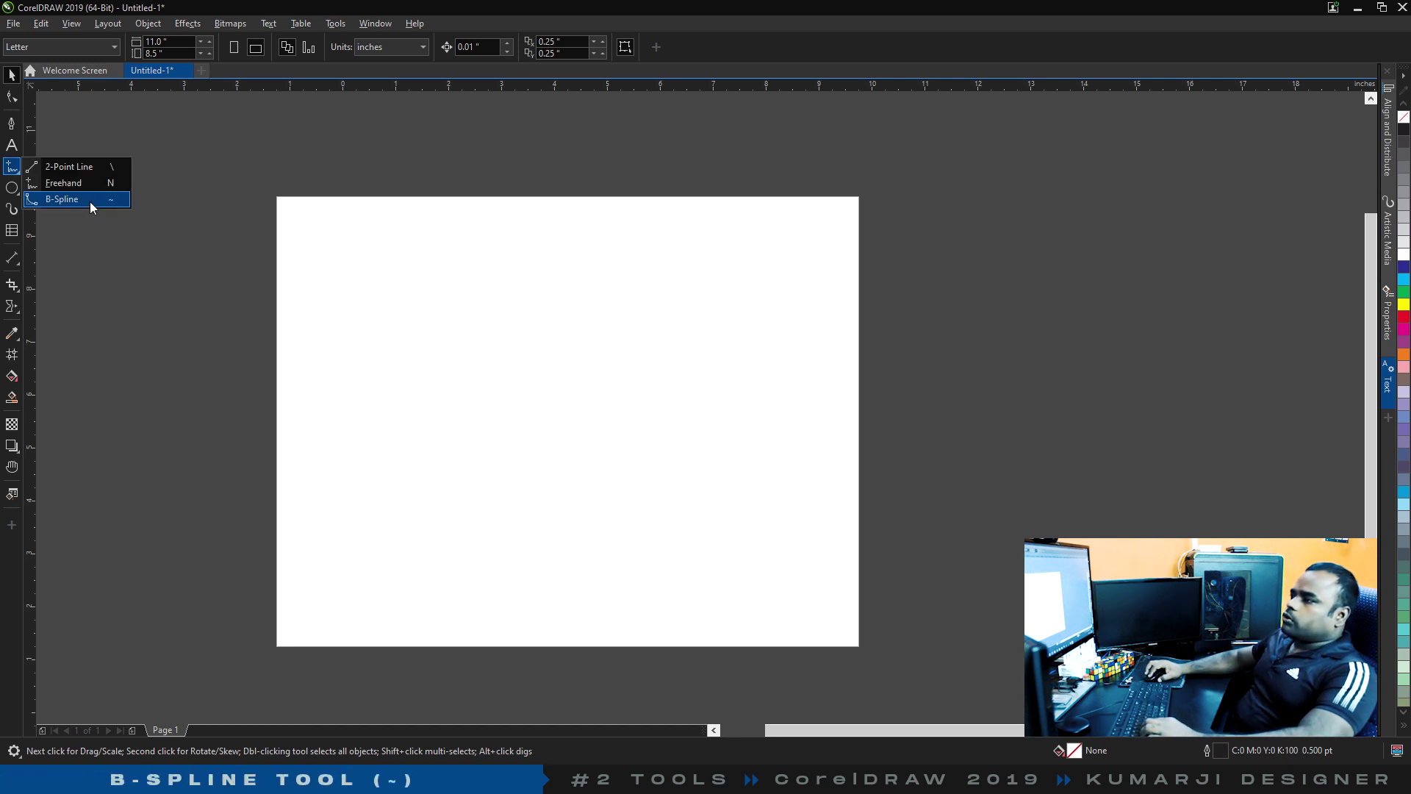
click(115, 201)
click(226, 524)
click(367, 471)
click(411, 528)
click(498, 452)
click(589, 558)
click(623, 454)
click(728, 522)
click(795, 463)
click(900, 502)
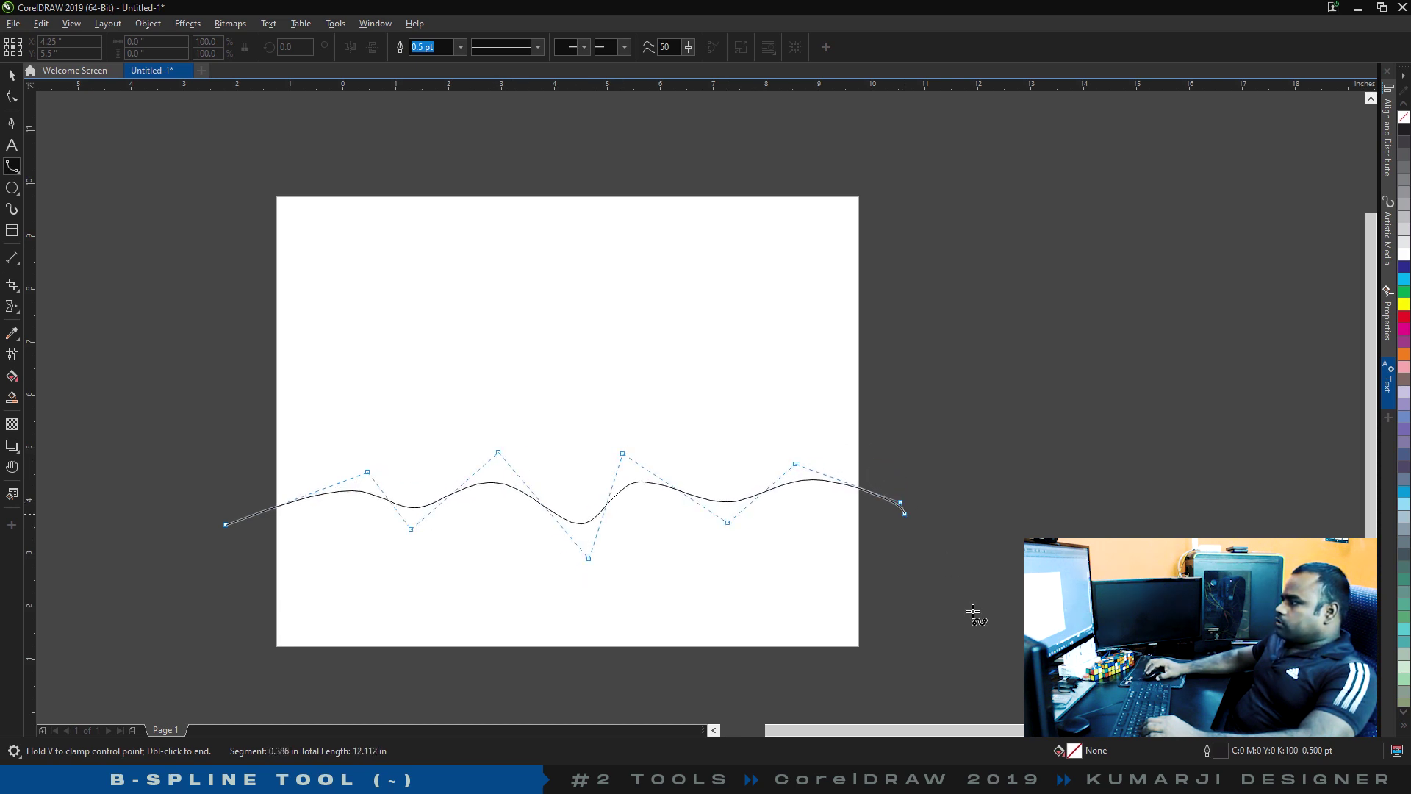
Continue the B-Spline beneath the page and close it at its start point, making a shape about 13 by 3.9 inches.
click(898, 680)
click(214, 687)
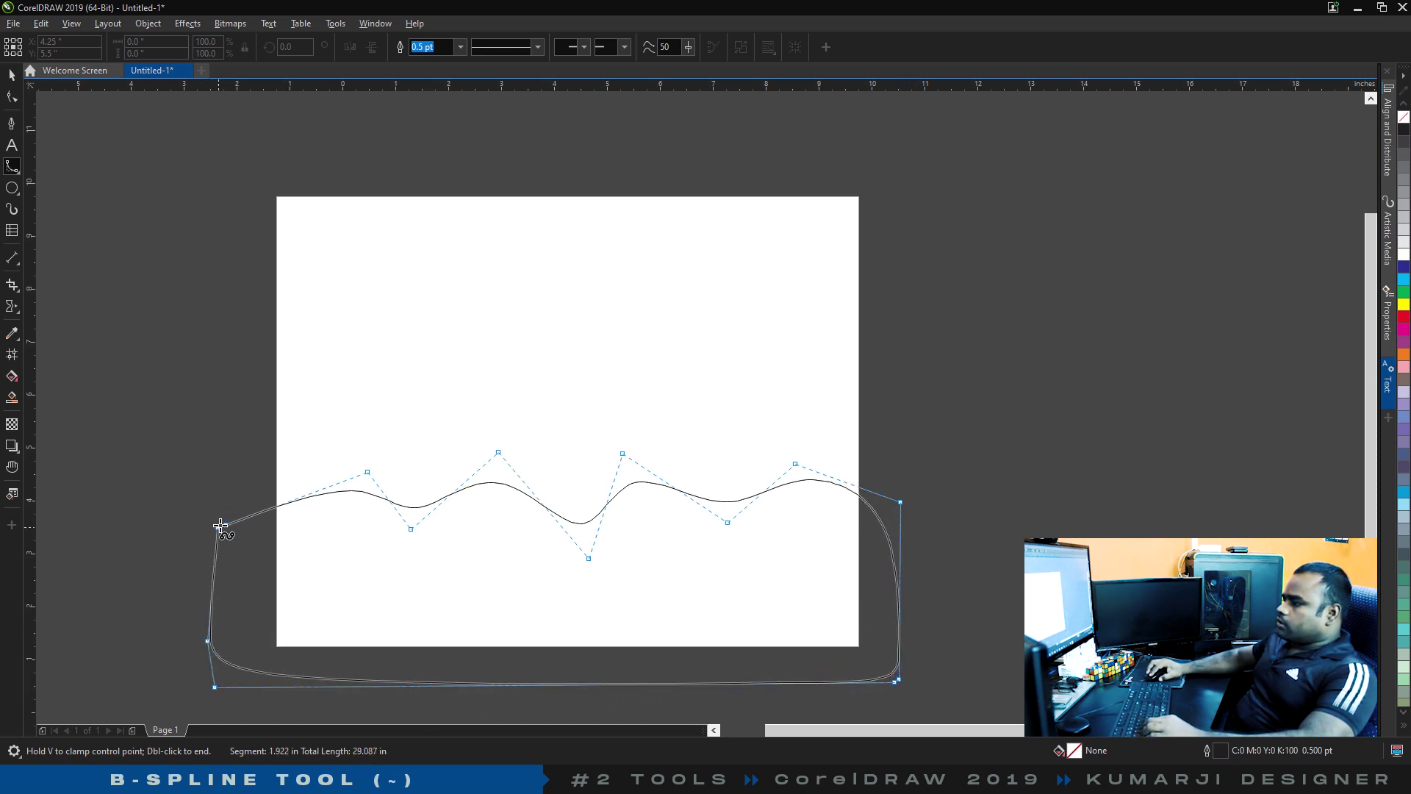
double_click(223, 523)
key(space)
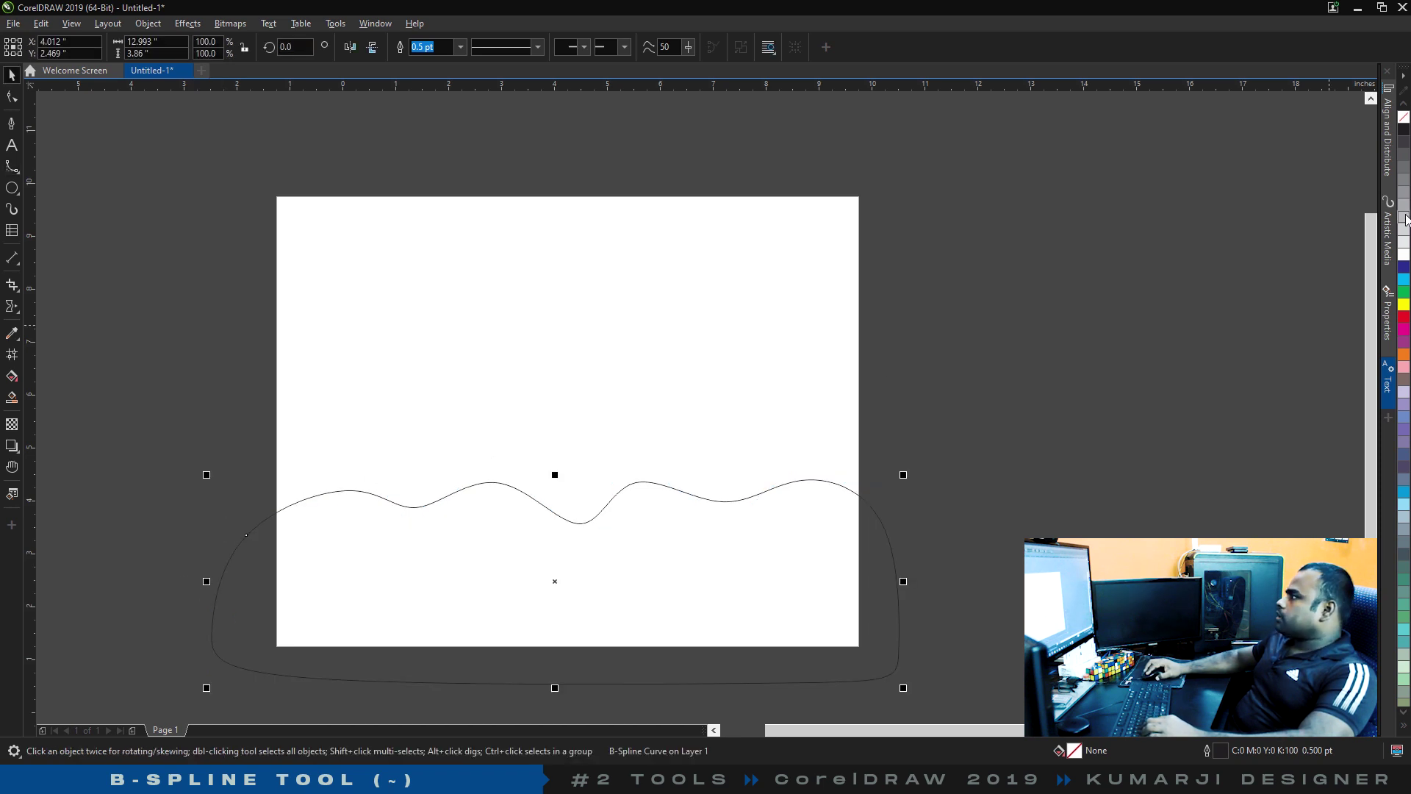
Fill the closed B-Spline shape with blue (C100 M100 Y0 K0) and remove its outline.
click(1404, 270)
right_click(1404, 116)
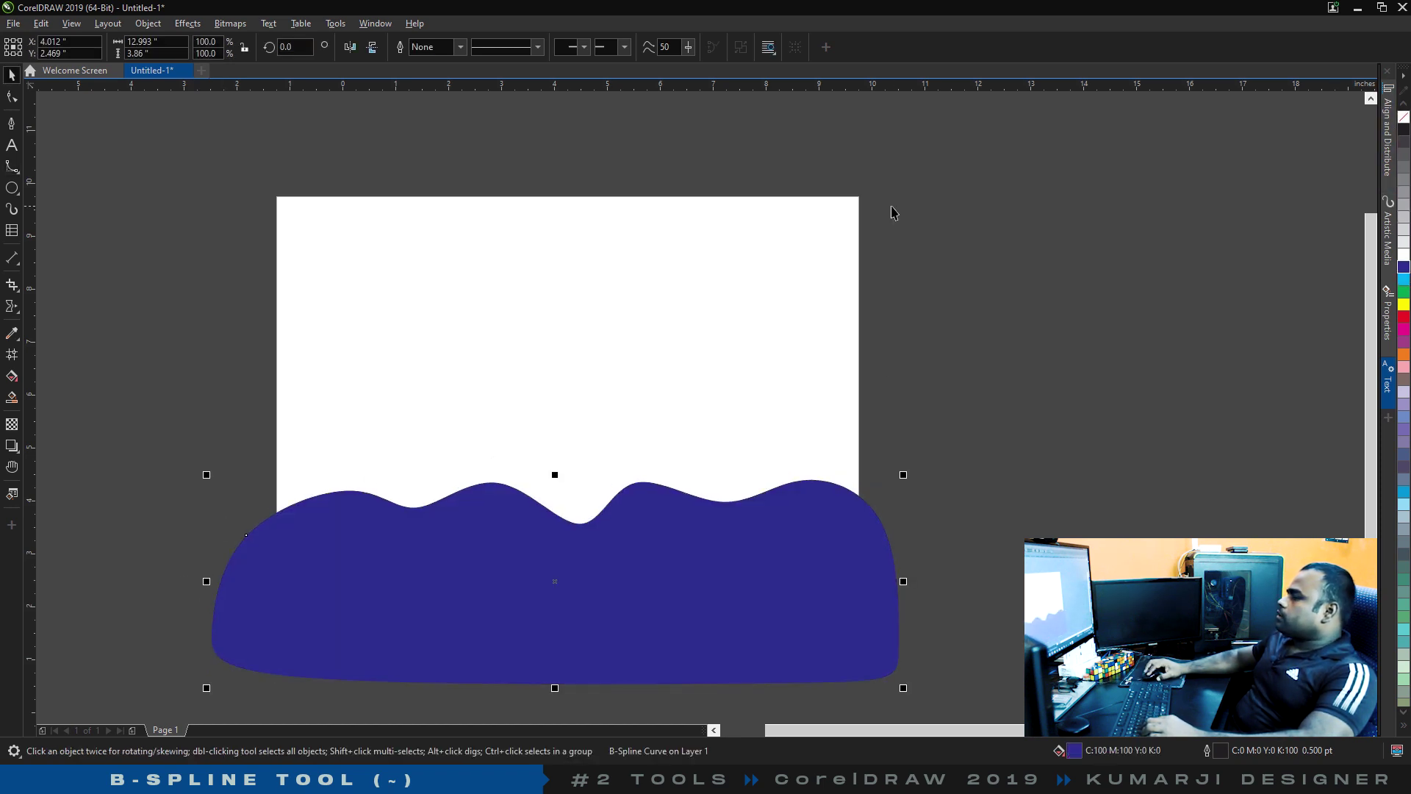
Move the blue shape up to about X 4.29, Y 5.46 inches and delete it.
drag(530, 565, 544, 406)
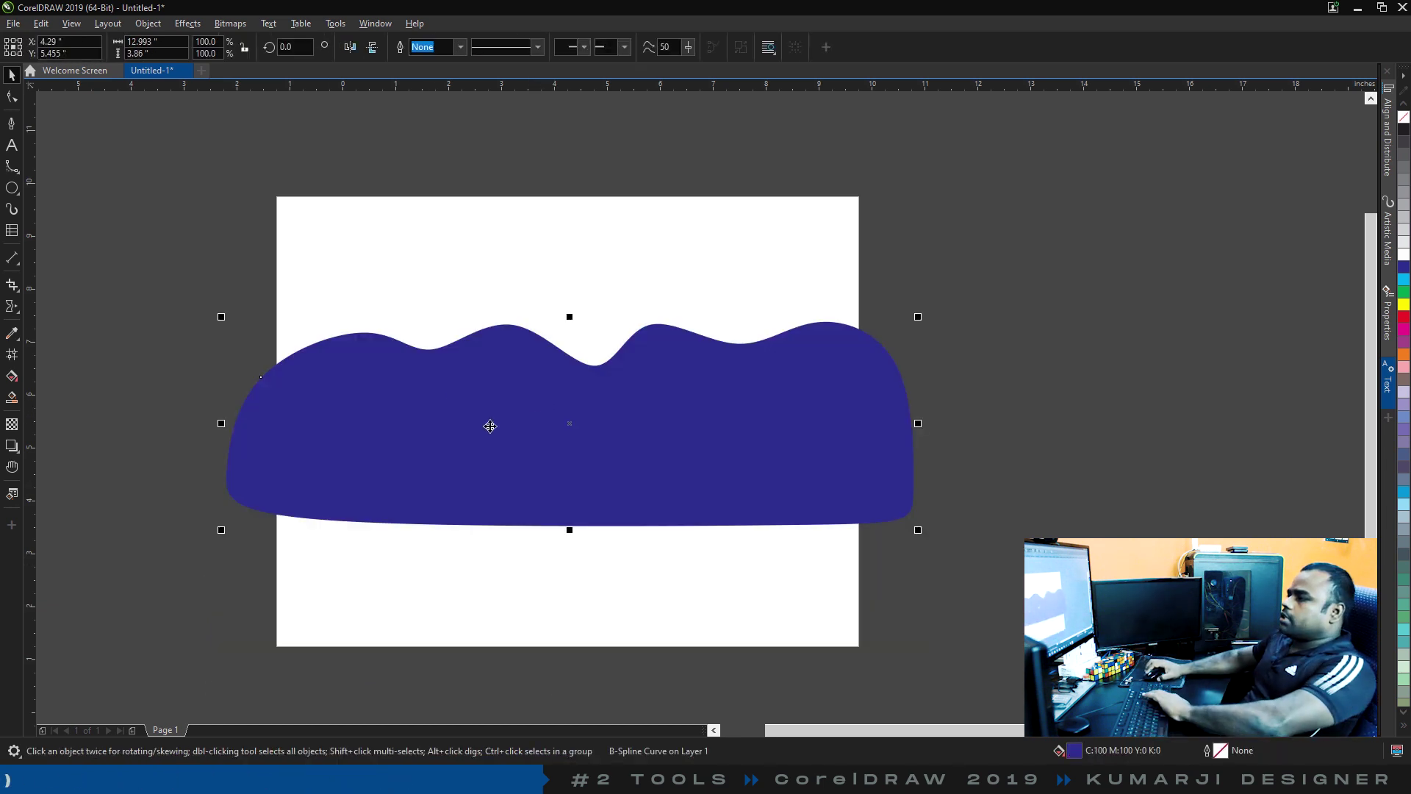
key(Delete)
Draw a tall narrow rectangle on the left of the page and a square of about 2.85 inches beside it.
click(17, 190)
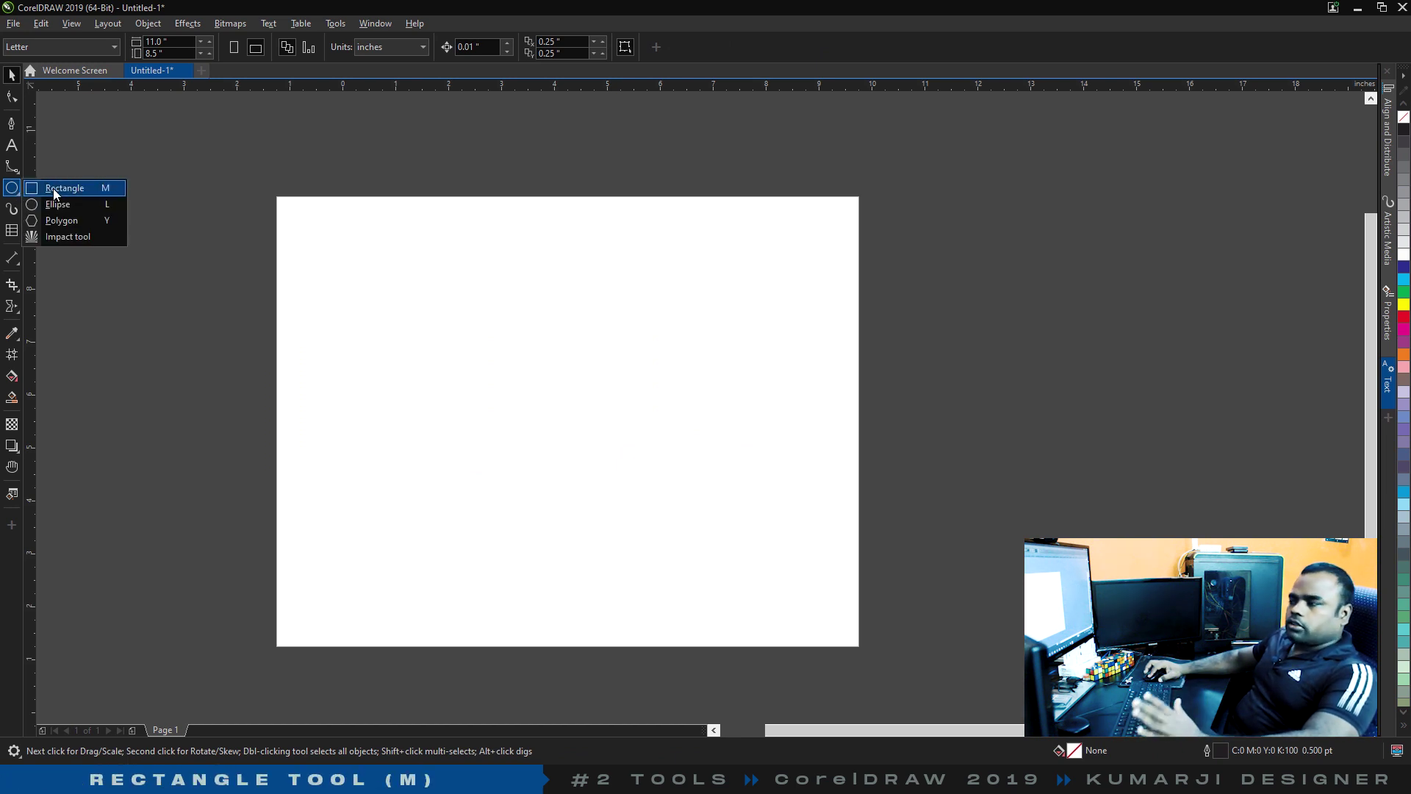
click(53, 188)
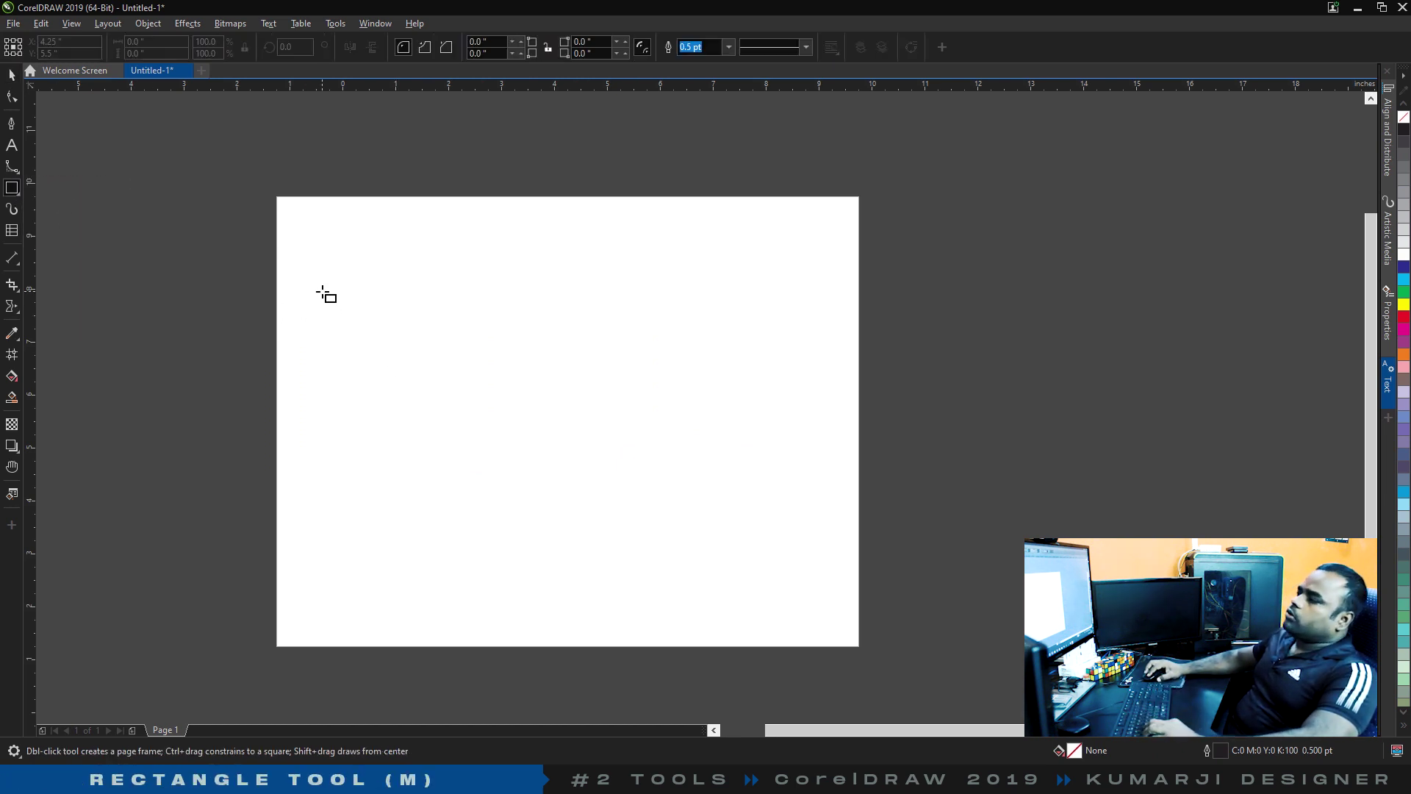
drag(312, 267, 400, 490)
drag(444, 283, 563, 436)
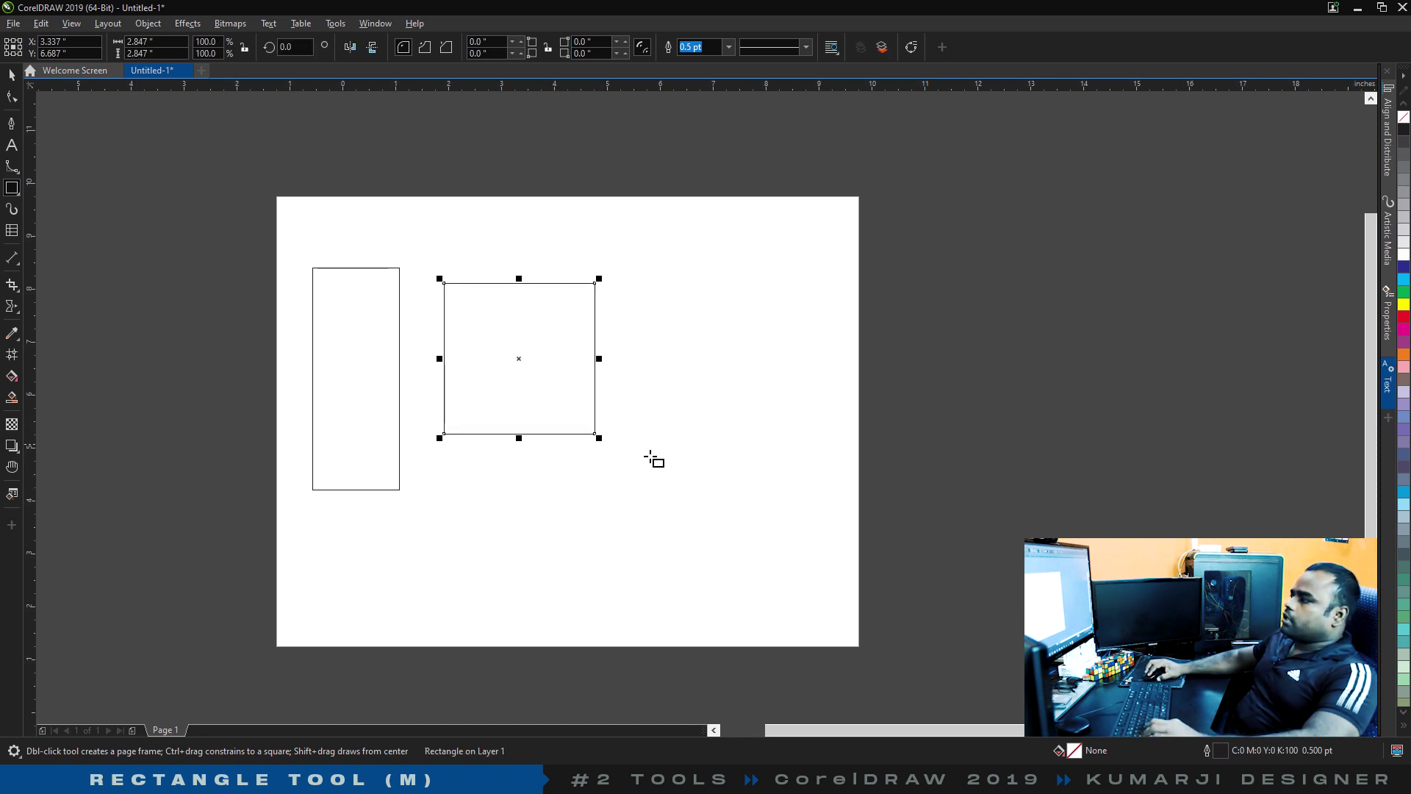
Draw a third rectangle below the square and set its size to 5 by 10 inches.
click(523, 517)
drag(466, 470, 652, 575)
click(162, 43)
text(5)
key(Tab)
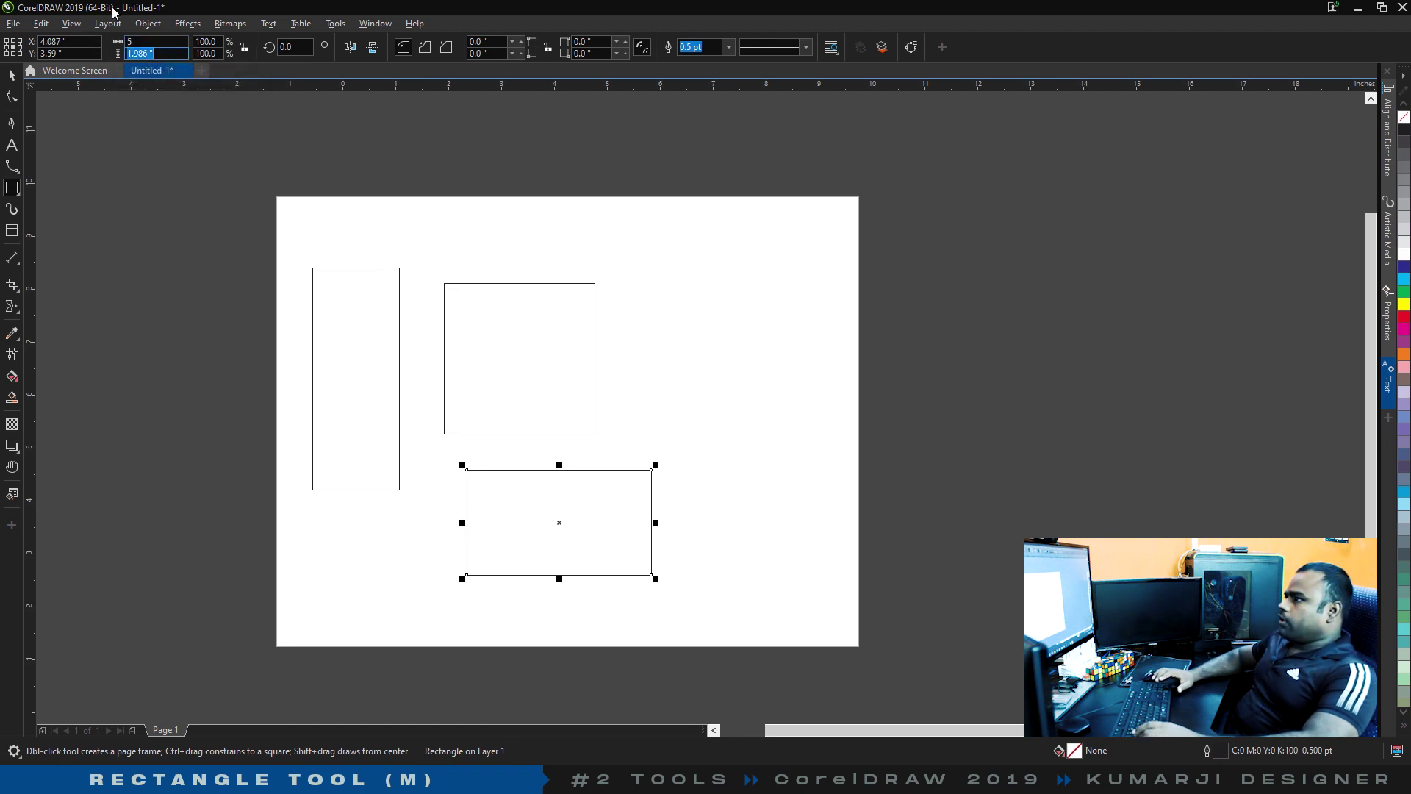
text(10)
key(Return)
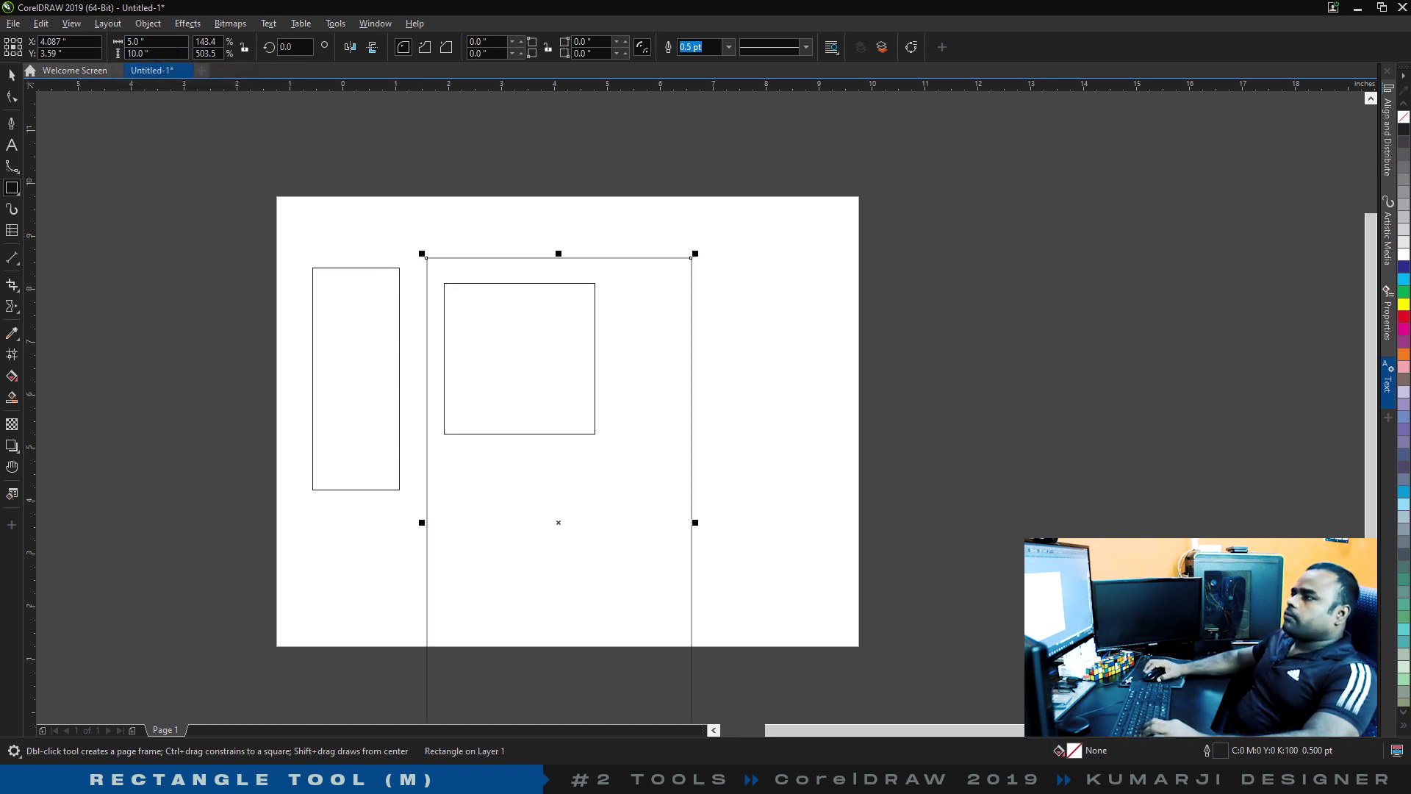
Shrink the 5 by 10 inch rectangle to about 5.9 inches tall beside the square, and shift all three rectangles up.
key(space)
drag(602, 443, 820, 351)
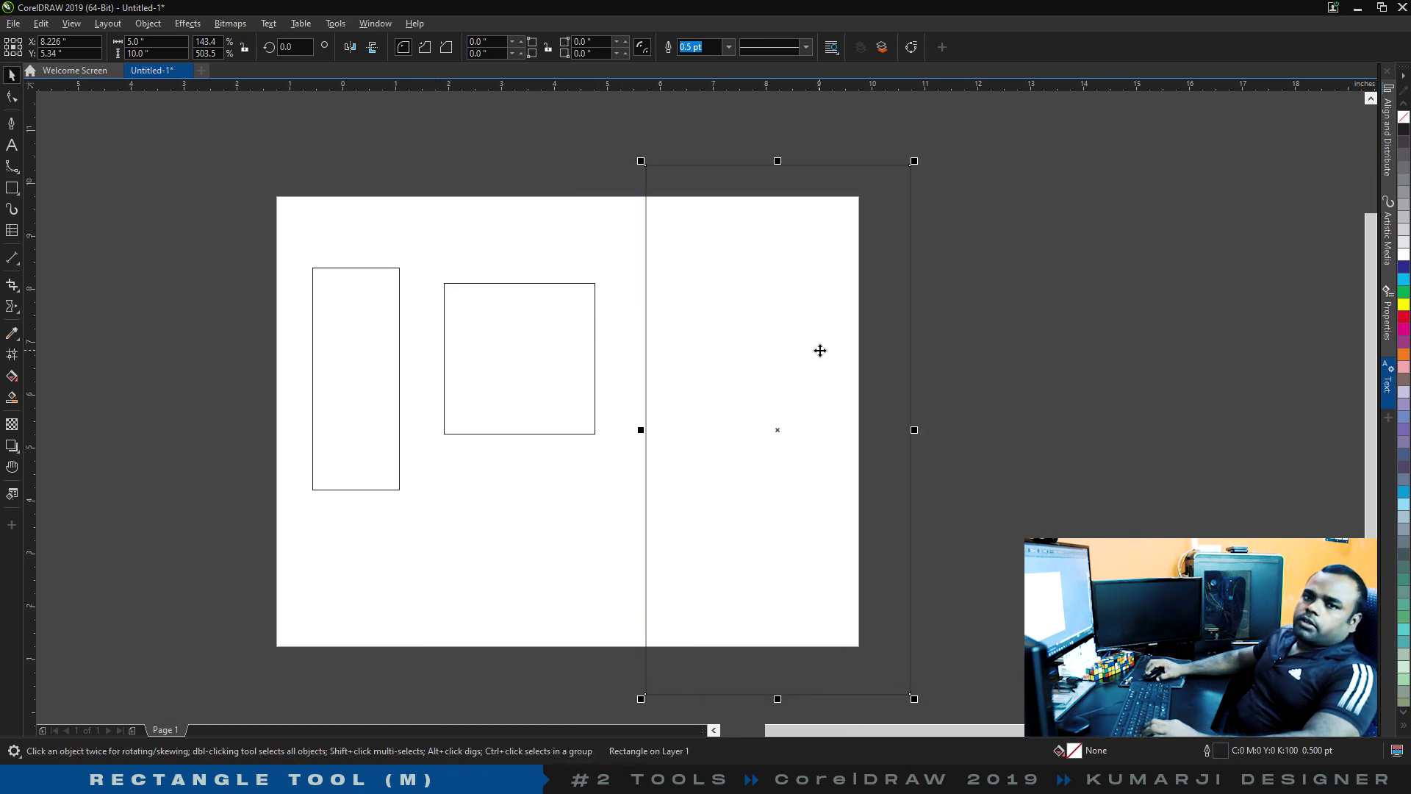
drag(914, 161, 806, 340)
drag(701, 492, 671, 365)
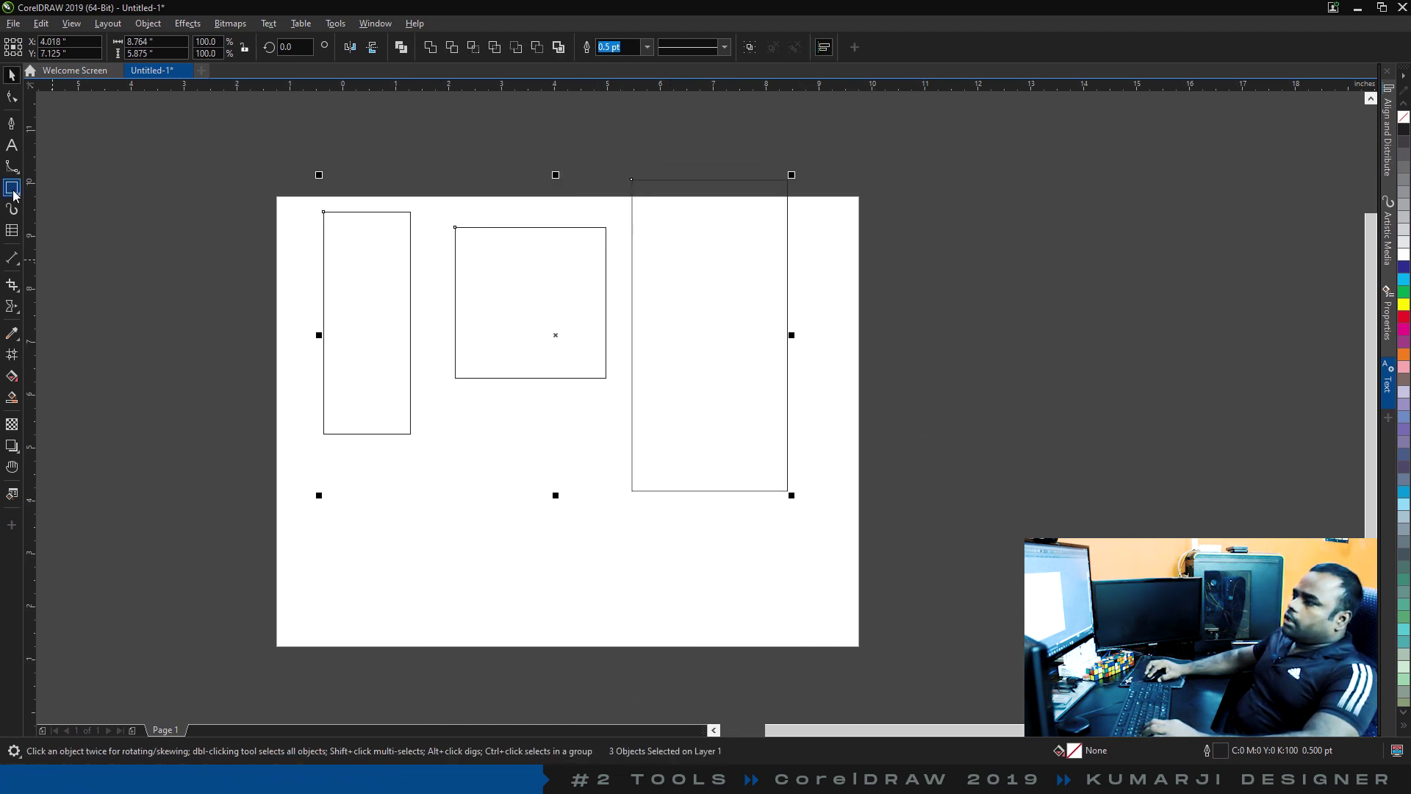
Replace the rectangles with a horizontal ellipse about 3.1 by 1.4 inches at the upper left and a circle to its right.
click(17, 192)
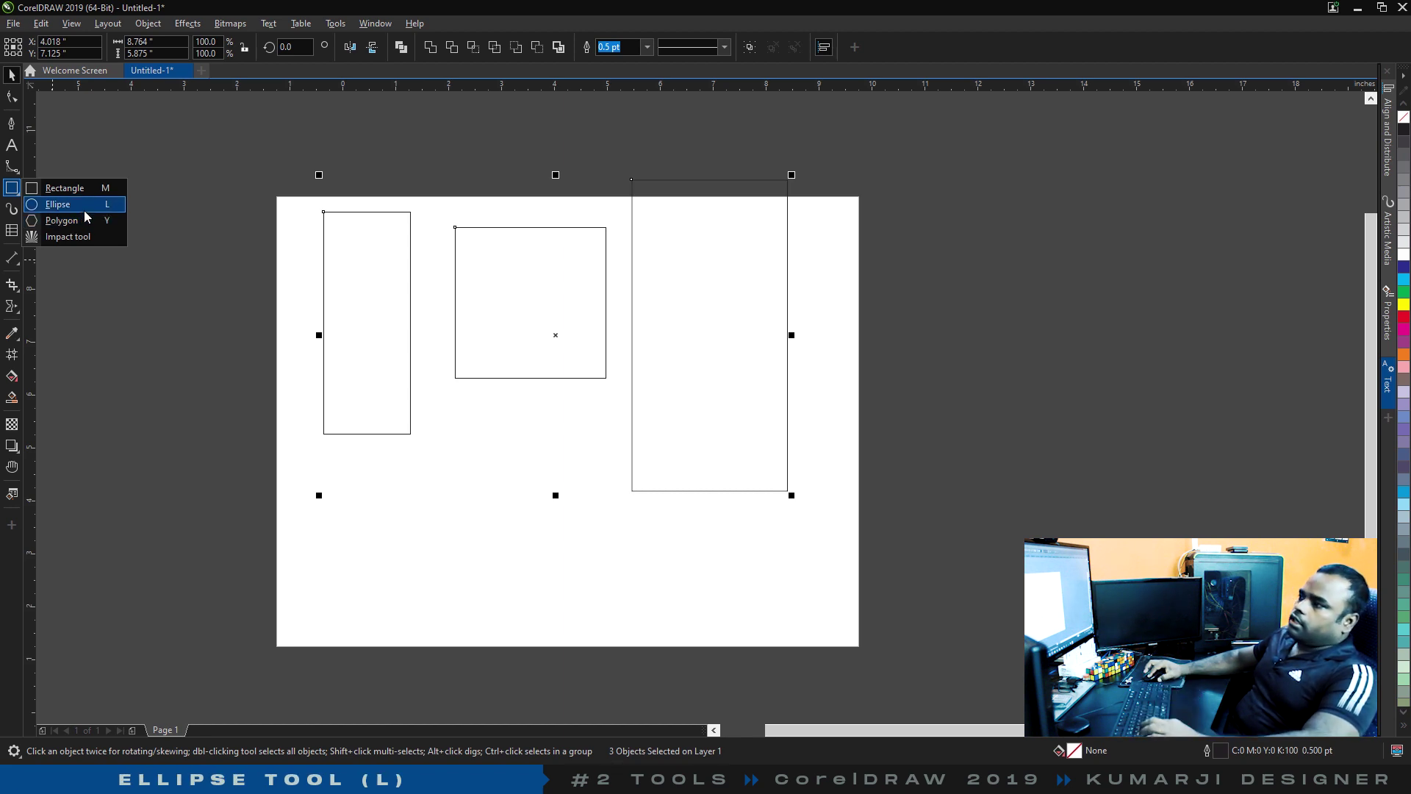
click(83, 210)
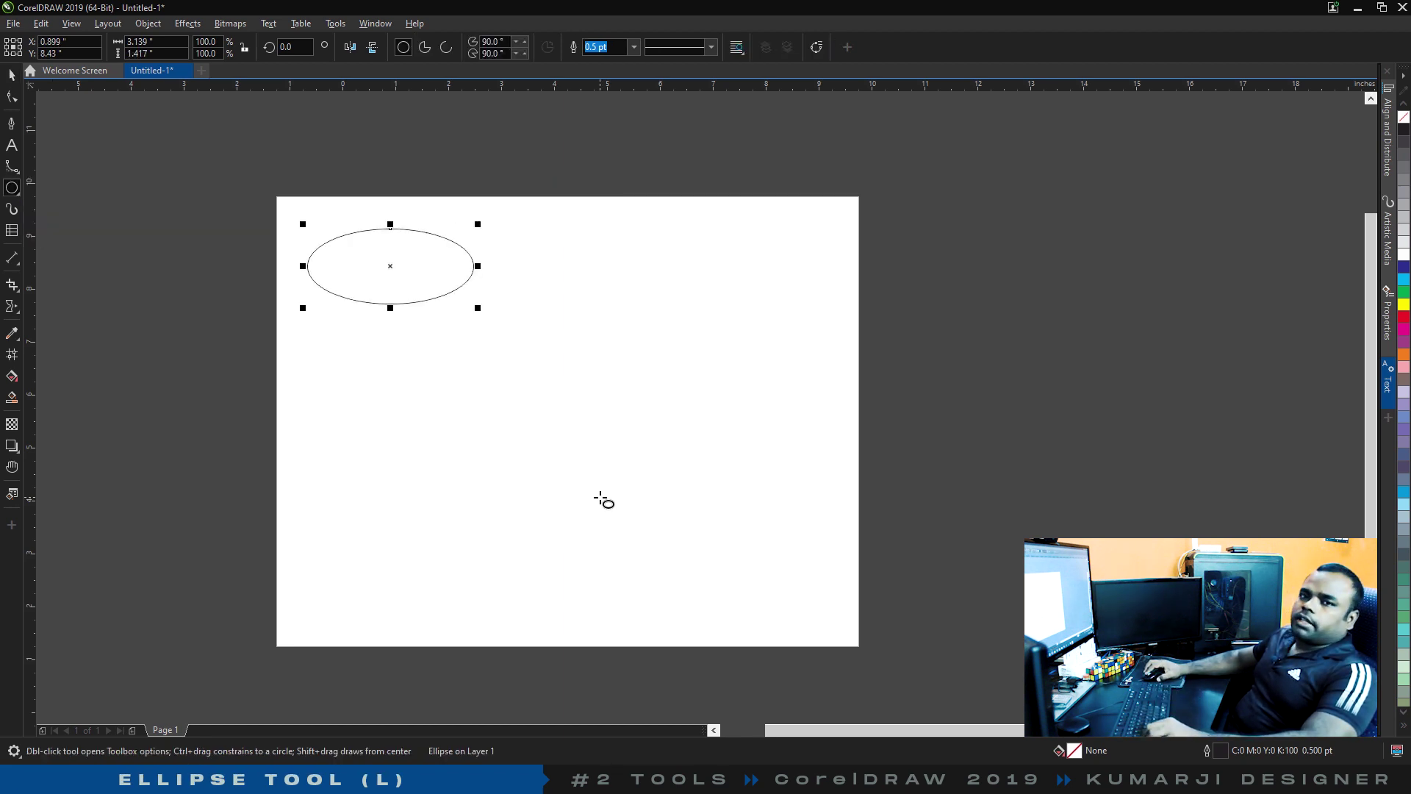
drag(599, 271, 721, 393)
Draw a larger ellipse on the lower part of the page and set its size to 5 by 8 inches.
drag(427, 393, 614, 579)
double_click(173, 42)
text(5)
key(Tab)
text(8)
key(Return)
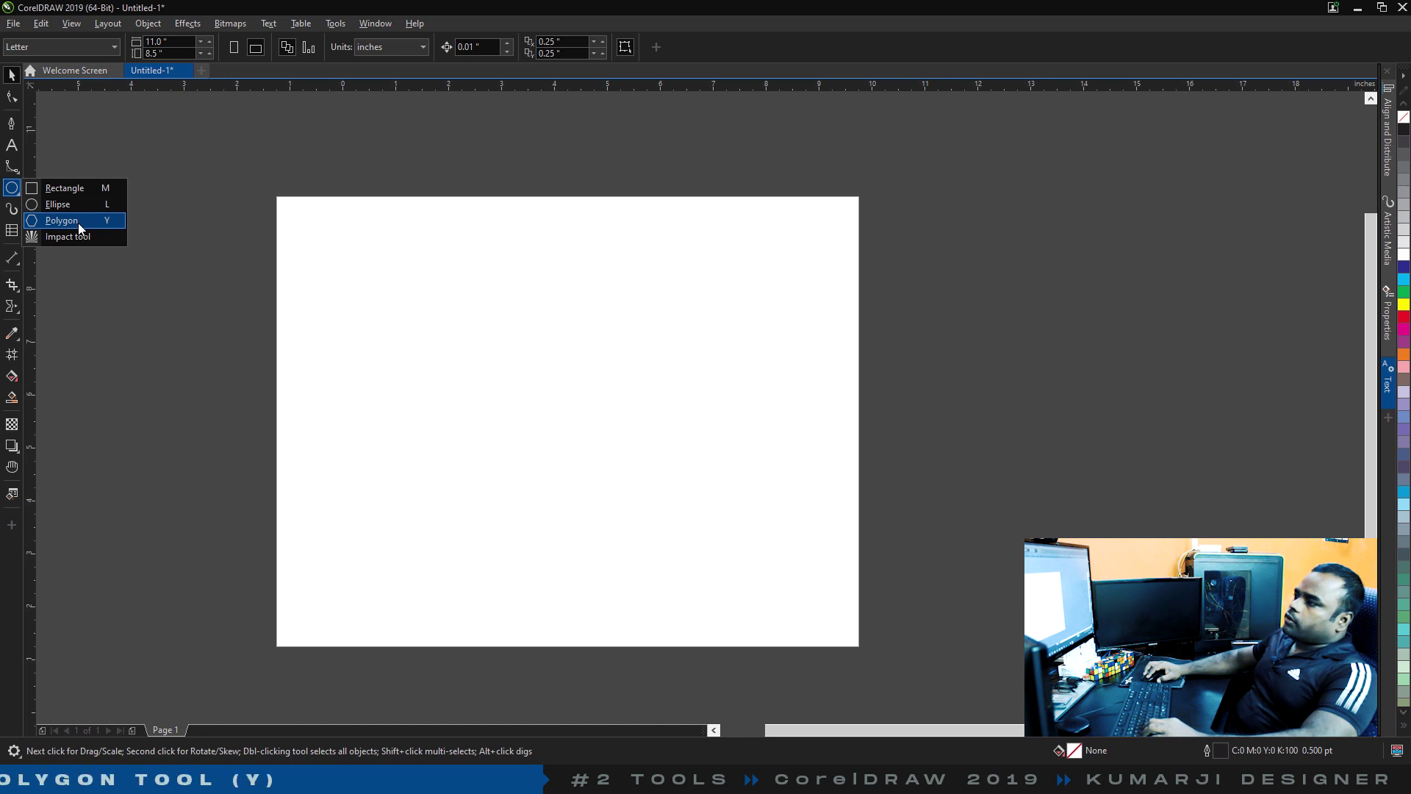
Draw a polygon about 4.6 by 4.4 inches and set its number of sides to 8.
click(78, 223)
drag(350, 269, 614, 519)
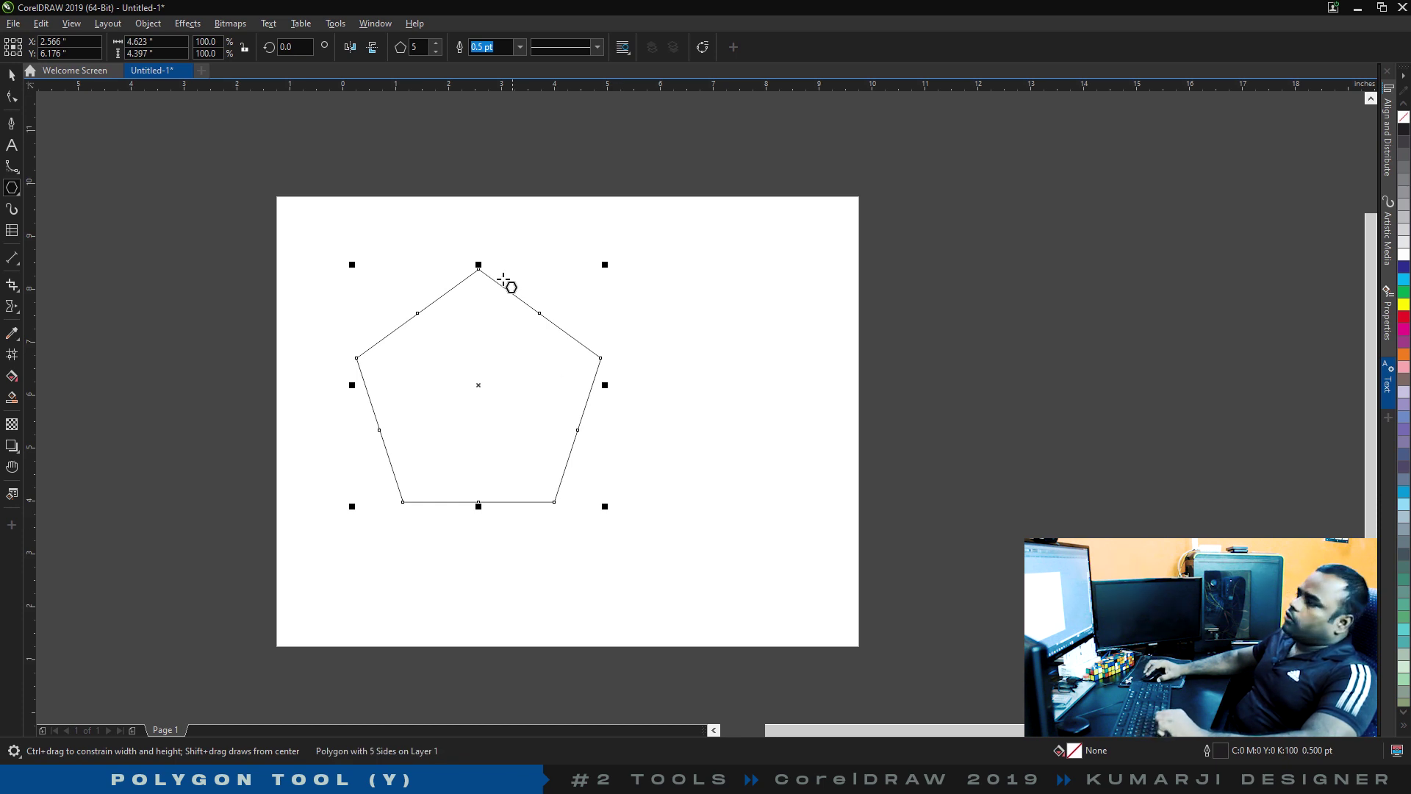
text(8)
key(Return)
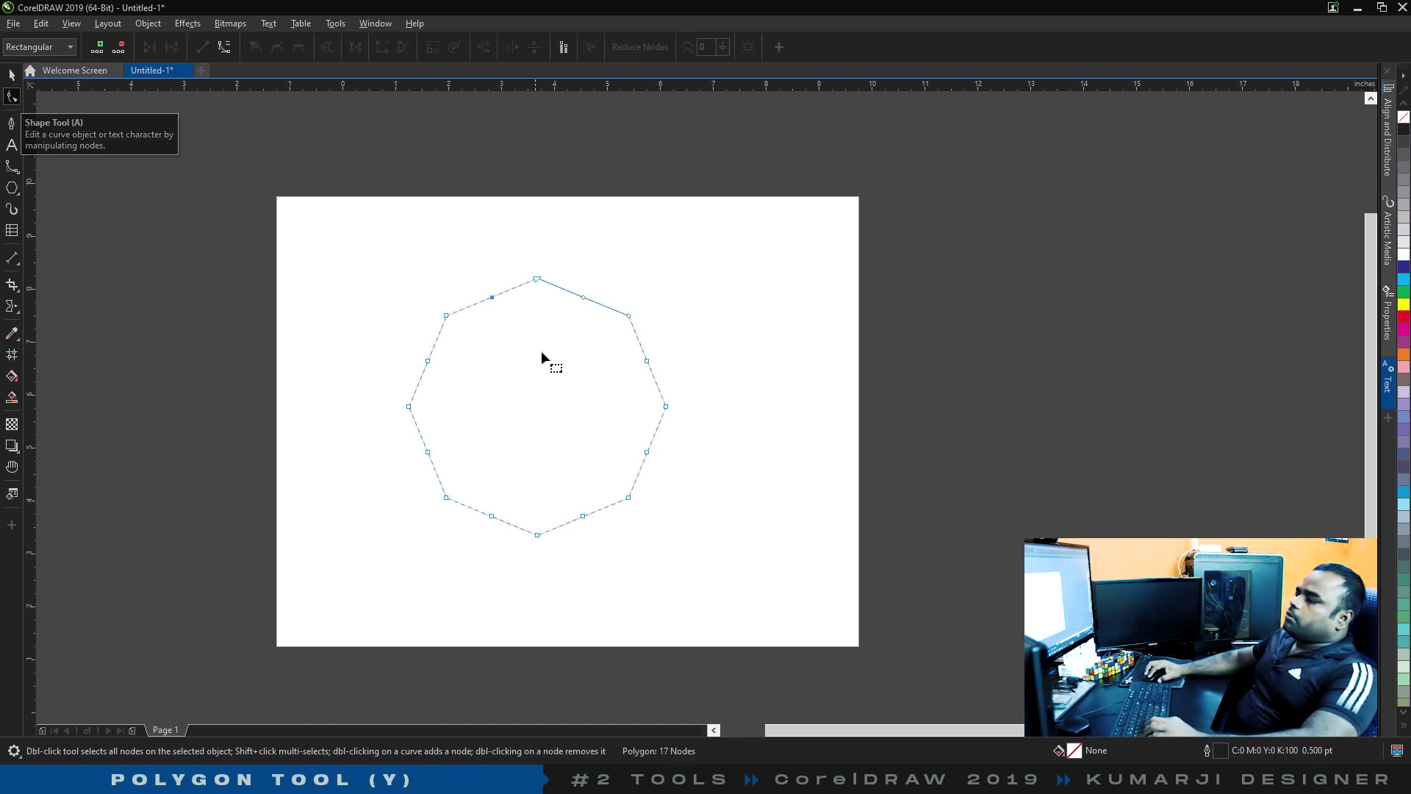
Pull an edge midpoint node of the octagon inward past its centre to form a pinwheel star, and fill it with gray.
drag(491, 297, 505, 430)
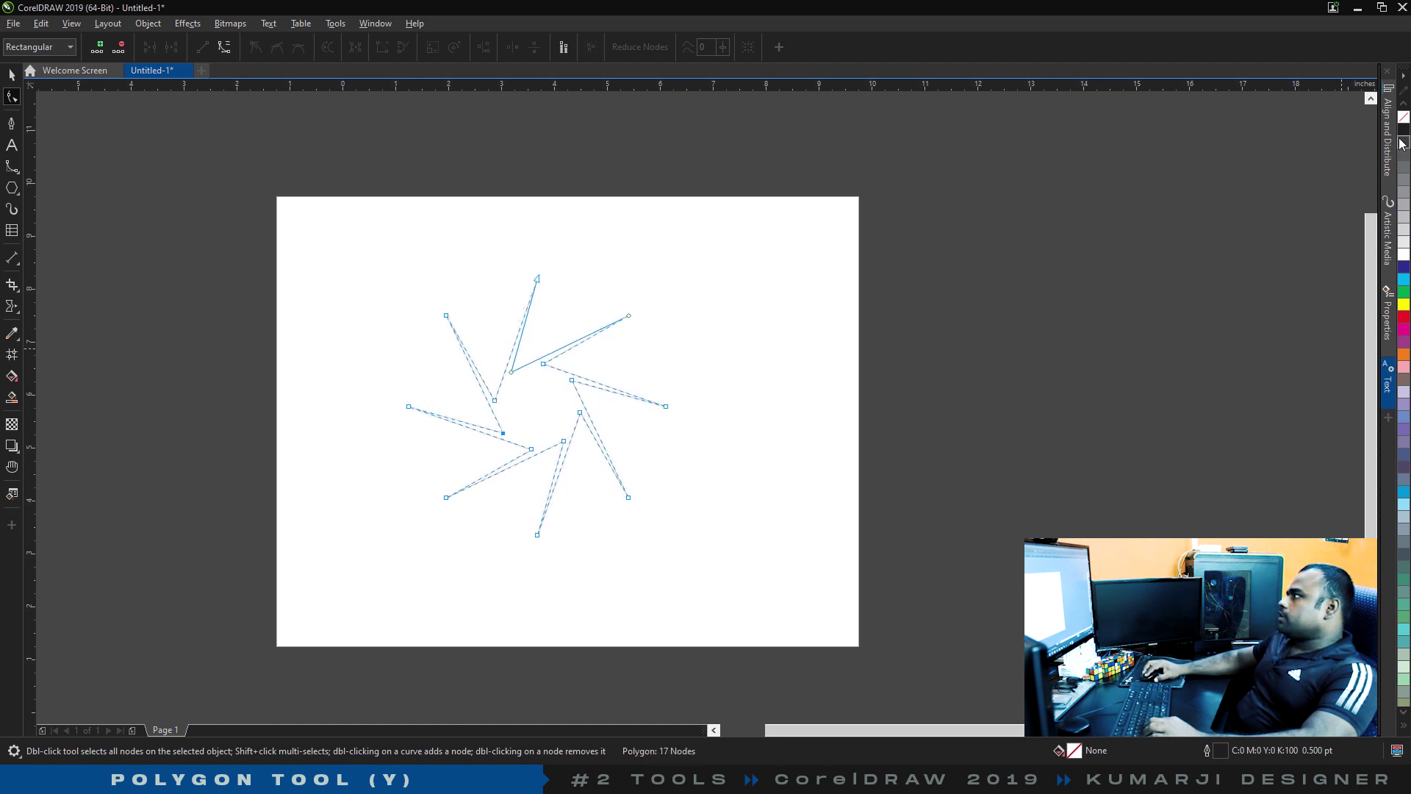
click(1400, 229)
key(space)
click(805, 295)
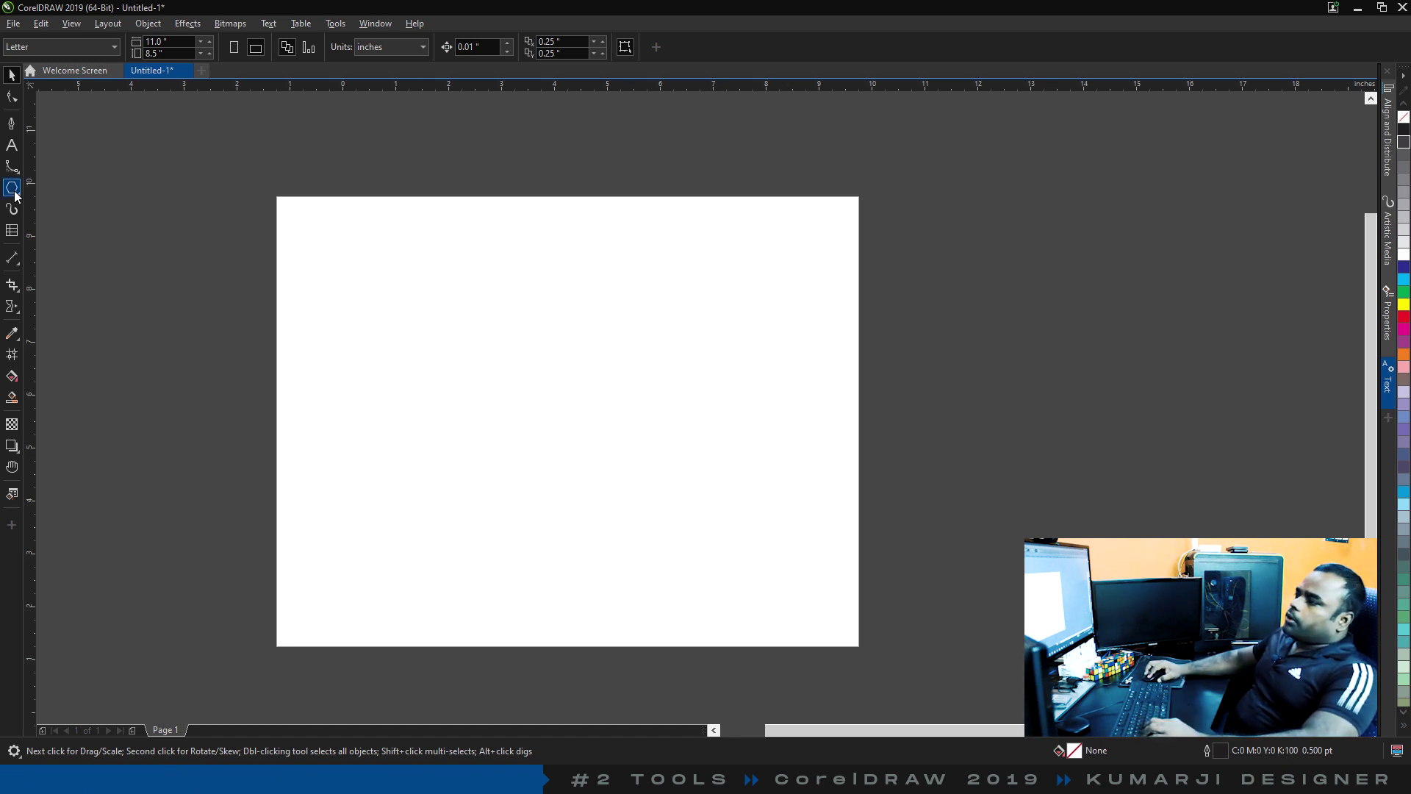
Draw a radial shape with the Impact tool on the page and colour its fill and outline blue (C100 M100 Y0 K0).
click(15, 190)
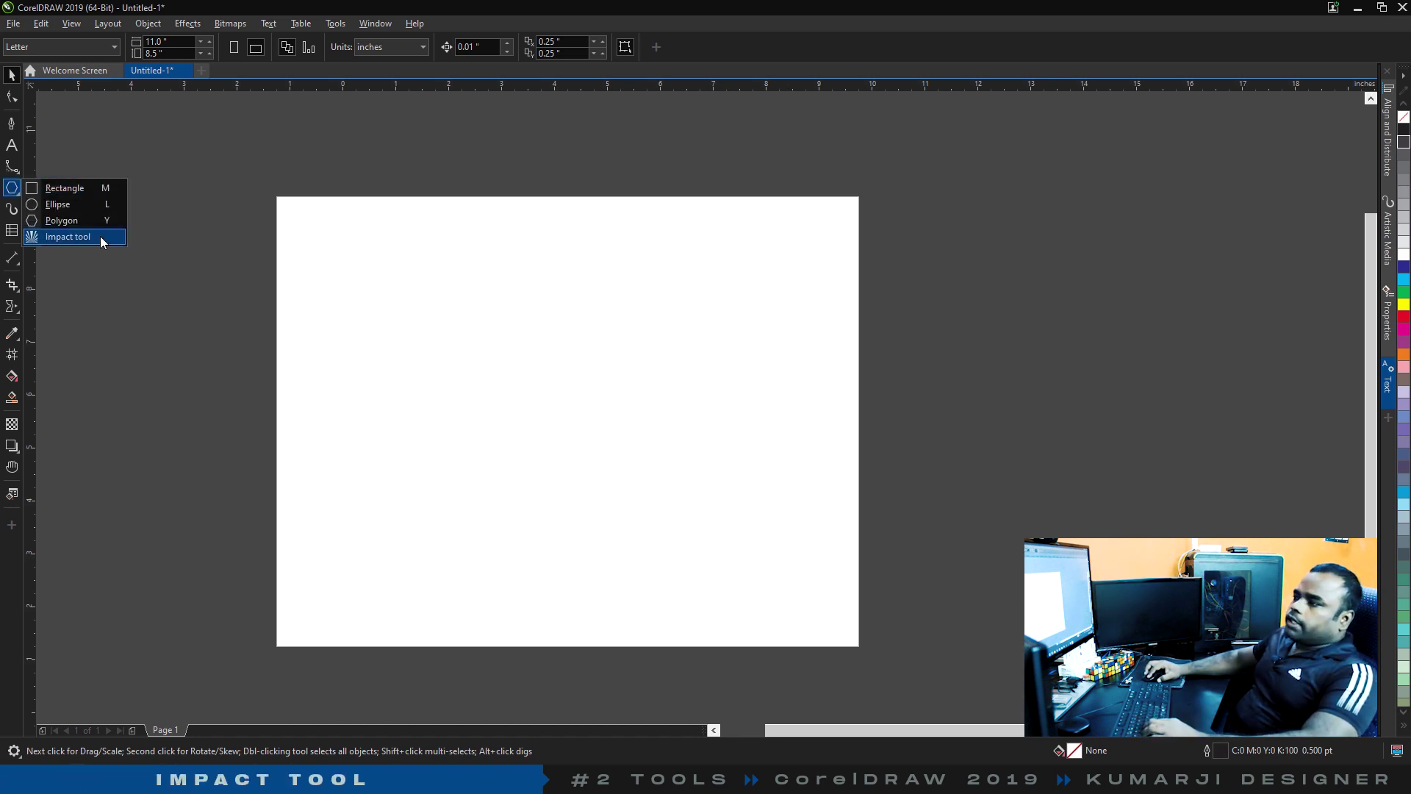
click(99, 236)
drag(432, 313, 557, 426)
key(space)
drag(429, 315, 499, 386)
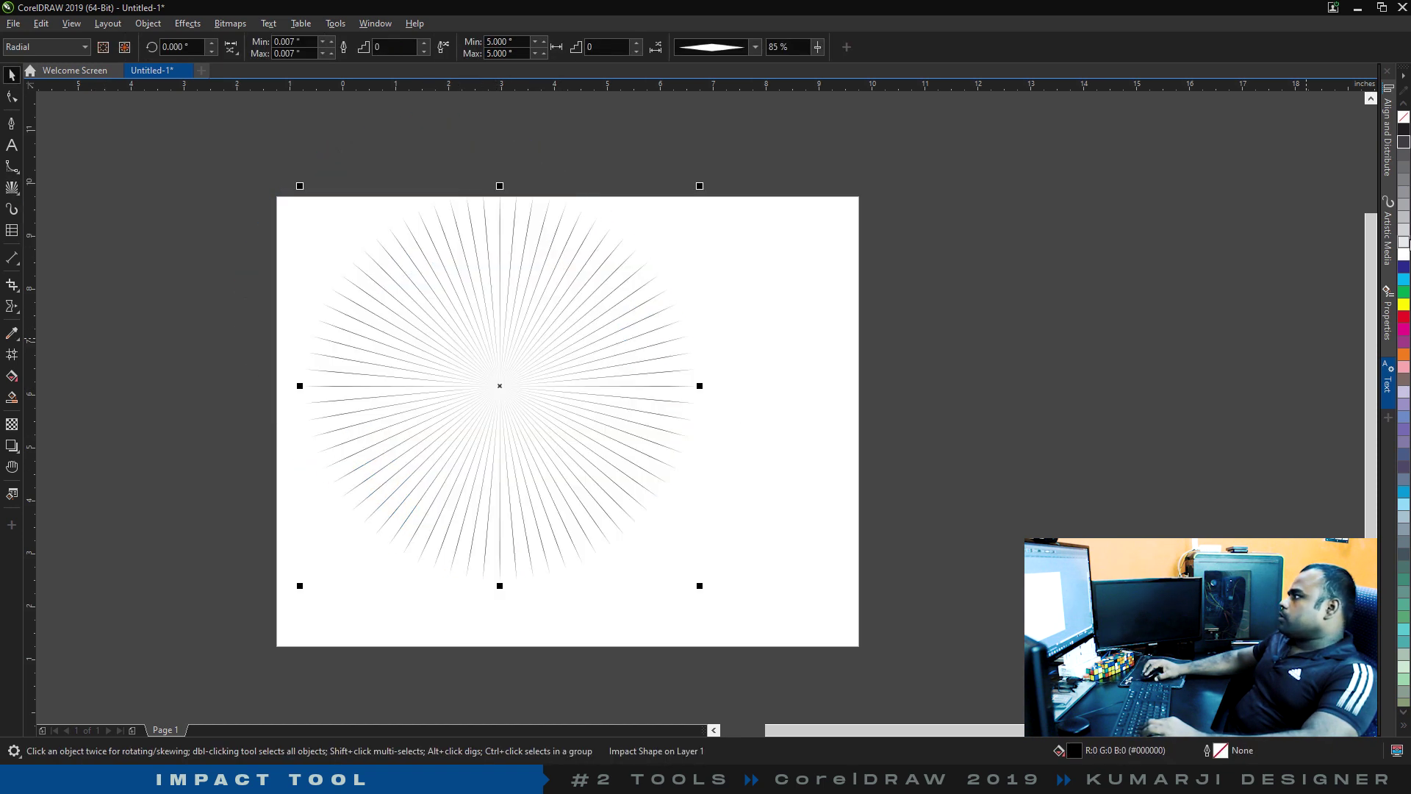
click(1404, 269)
right_click(1404, 269)
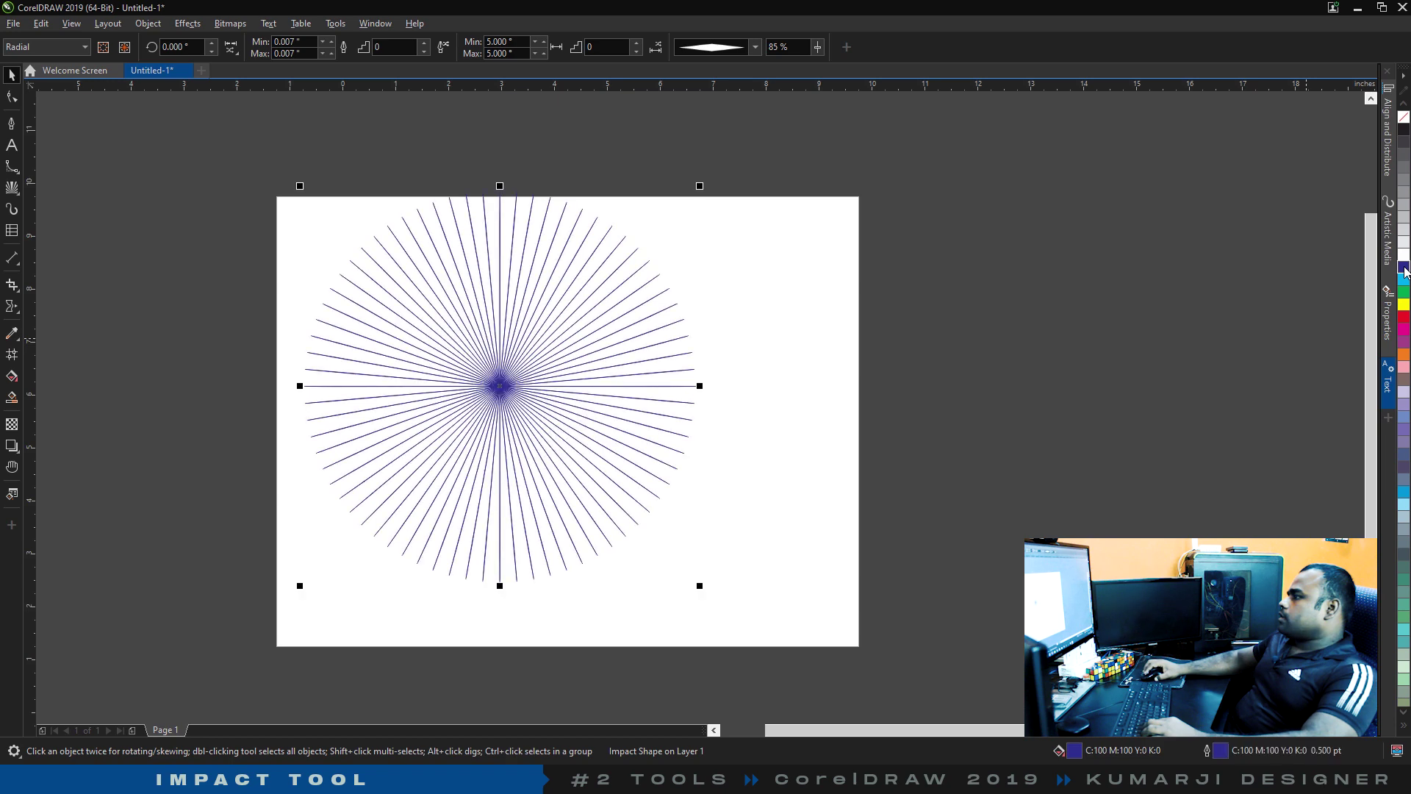
Move the blue impact shape down and right toward the page's centre, and delete it.
click(913, 340)
drag(529, 375, 571, 415)
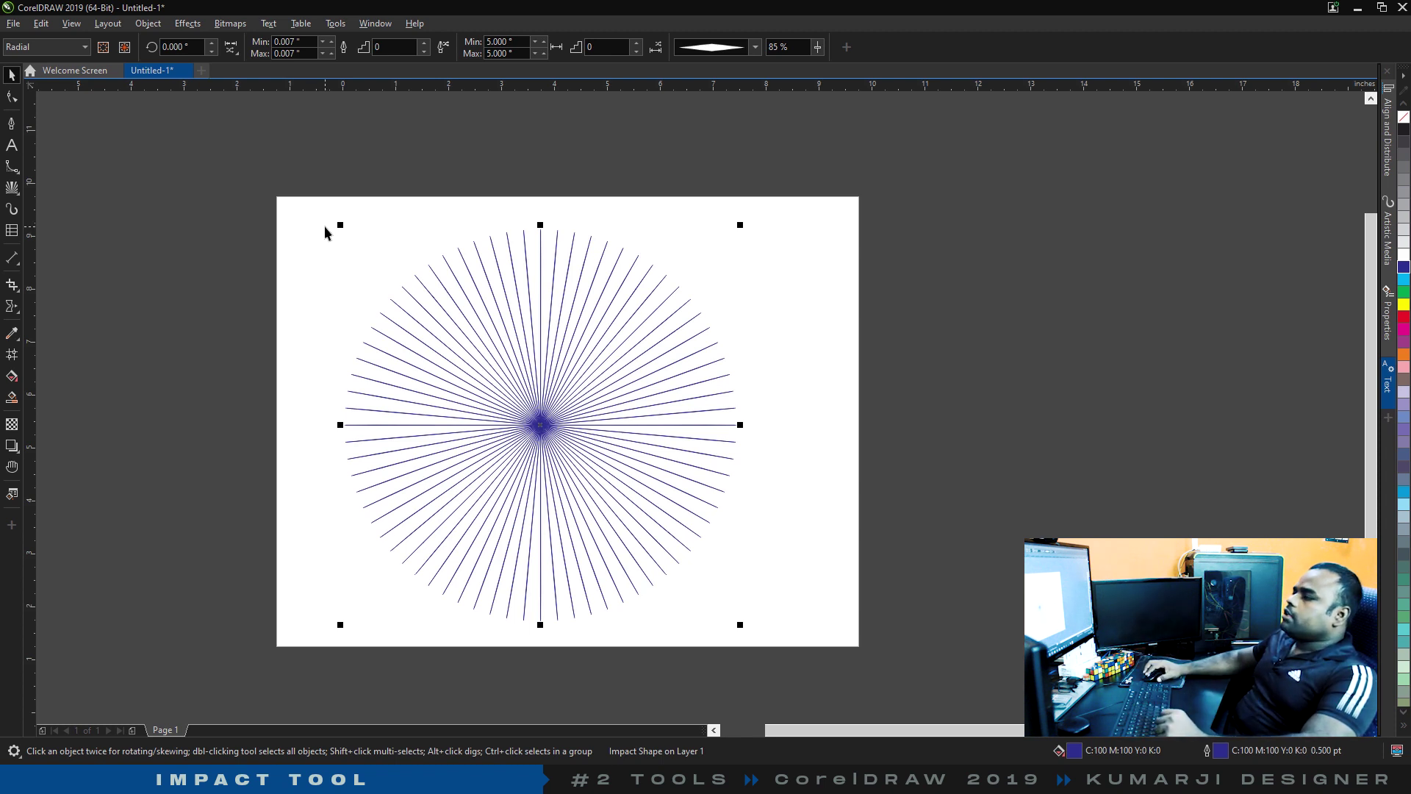
drag(294, 214, 829, 622)
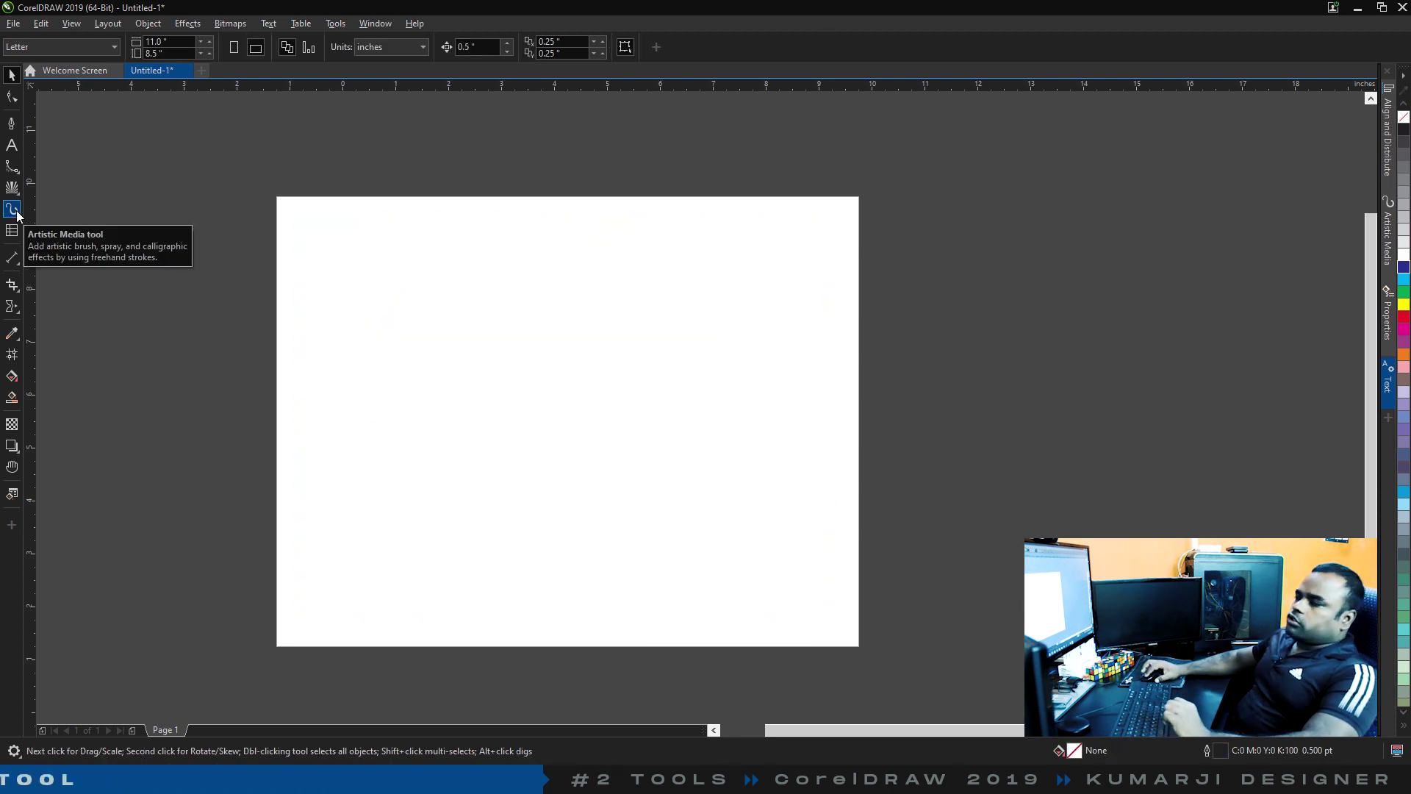
Draw two thick freehand strokes on the page with a tapered preset from the Artistic Media default strokes.
click(16, 212)
click(1388, 241)
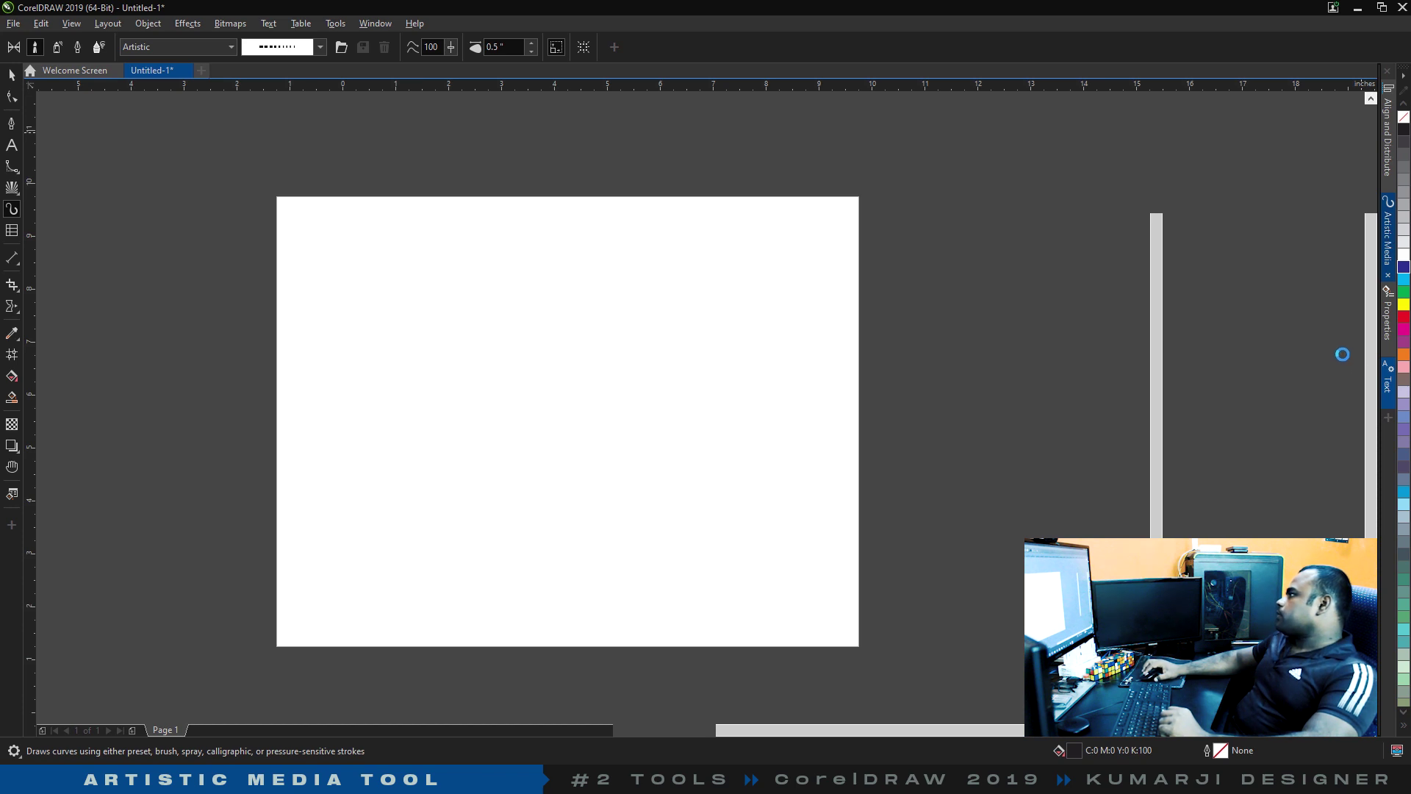
scroll(1291, 441, down, 3)
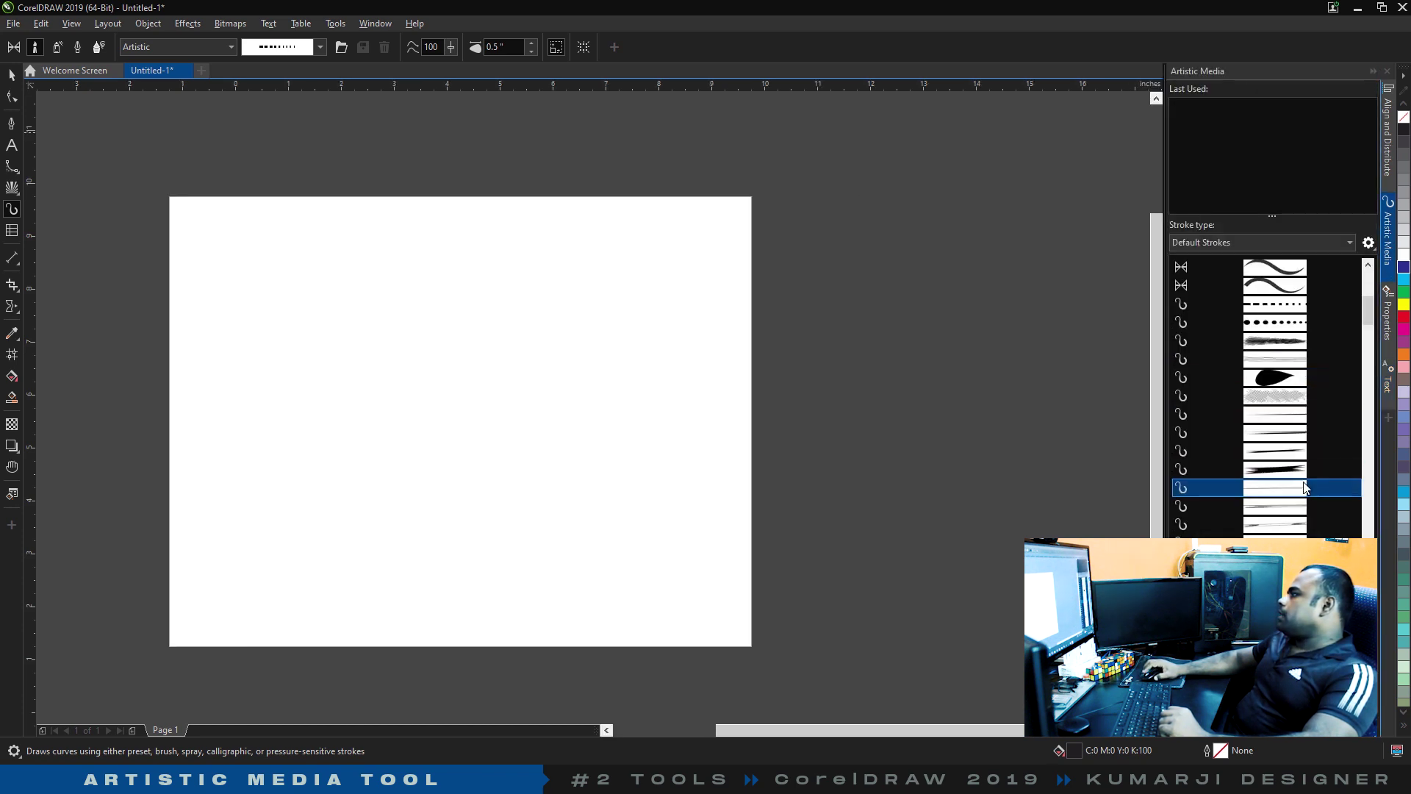
scroll(1291, 514, up, 5)
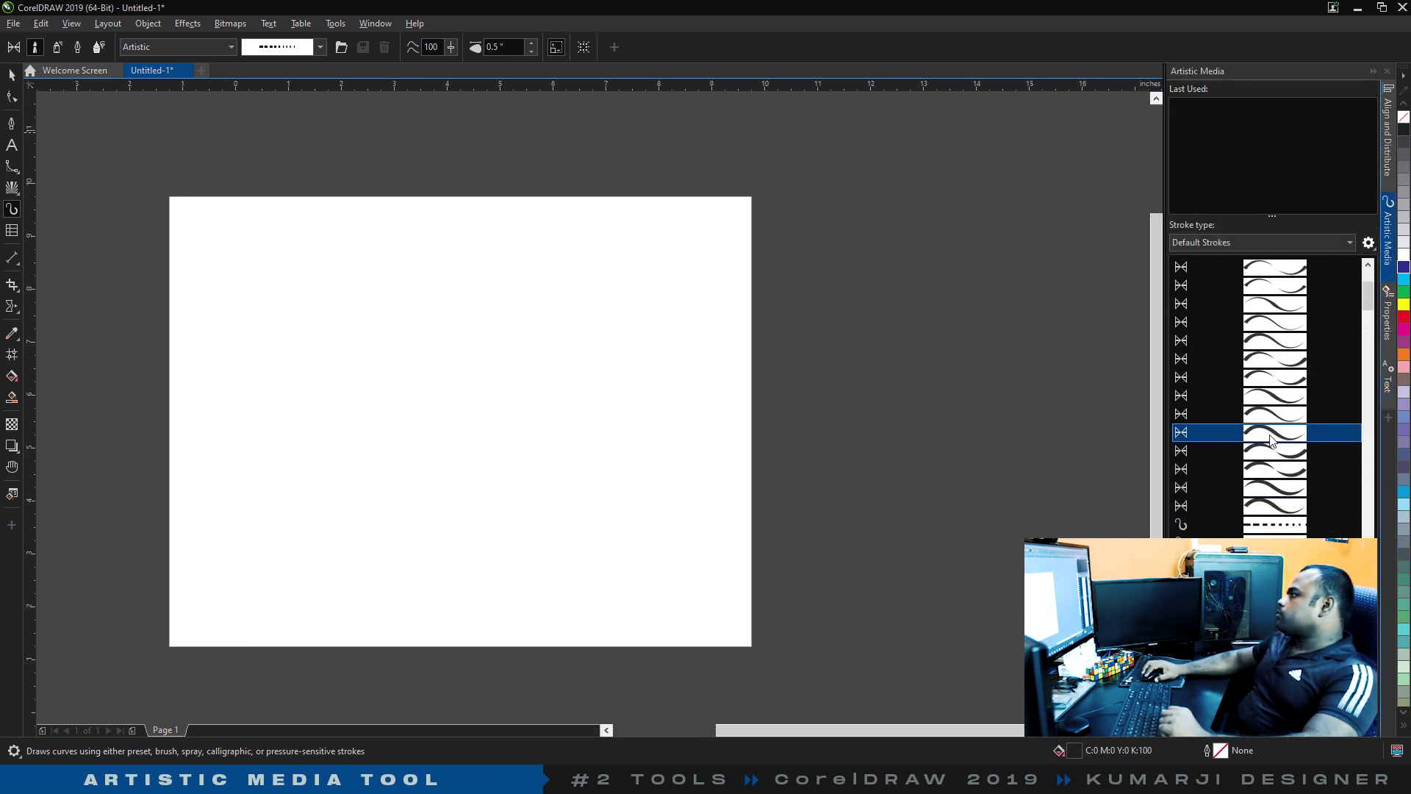
click(1275, 434)
drag(305, 476, 586, 298)
mouse_move(614, 401)
mouse_down()
mouse_move(473, 552)
mouse_move(422, 544)
mouse_up()
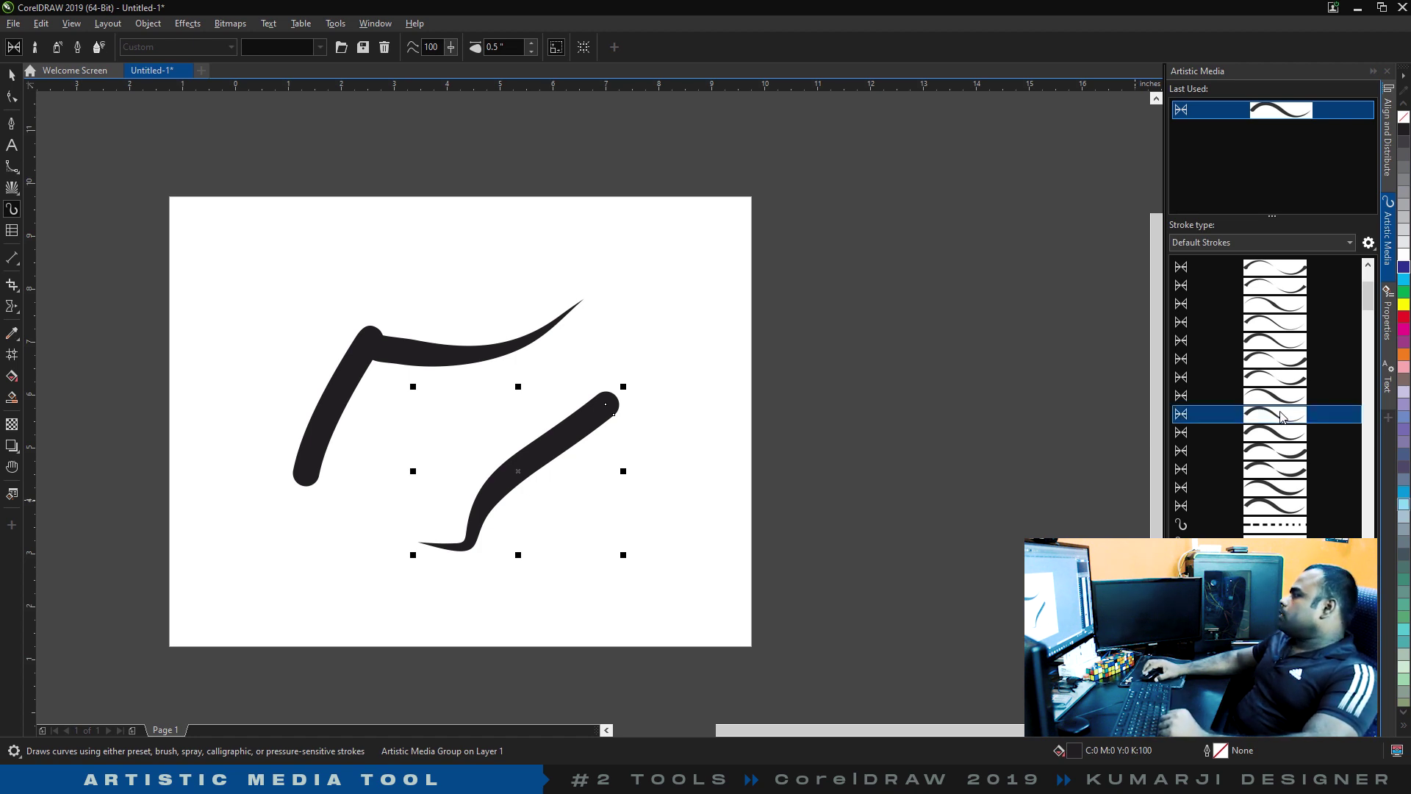
Apply a feathered split-line brush from the default strokes to the lower stroke, and paint three more strokes with it.
scroll(1291, 514, down, 5)
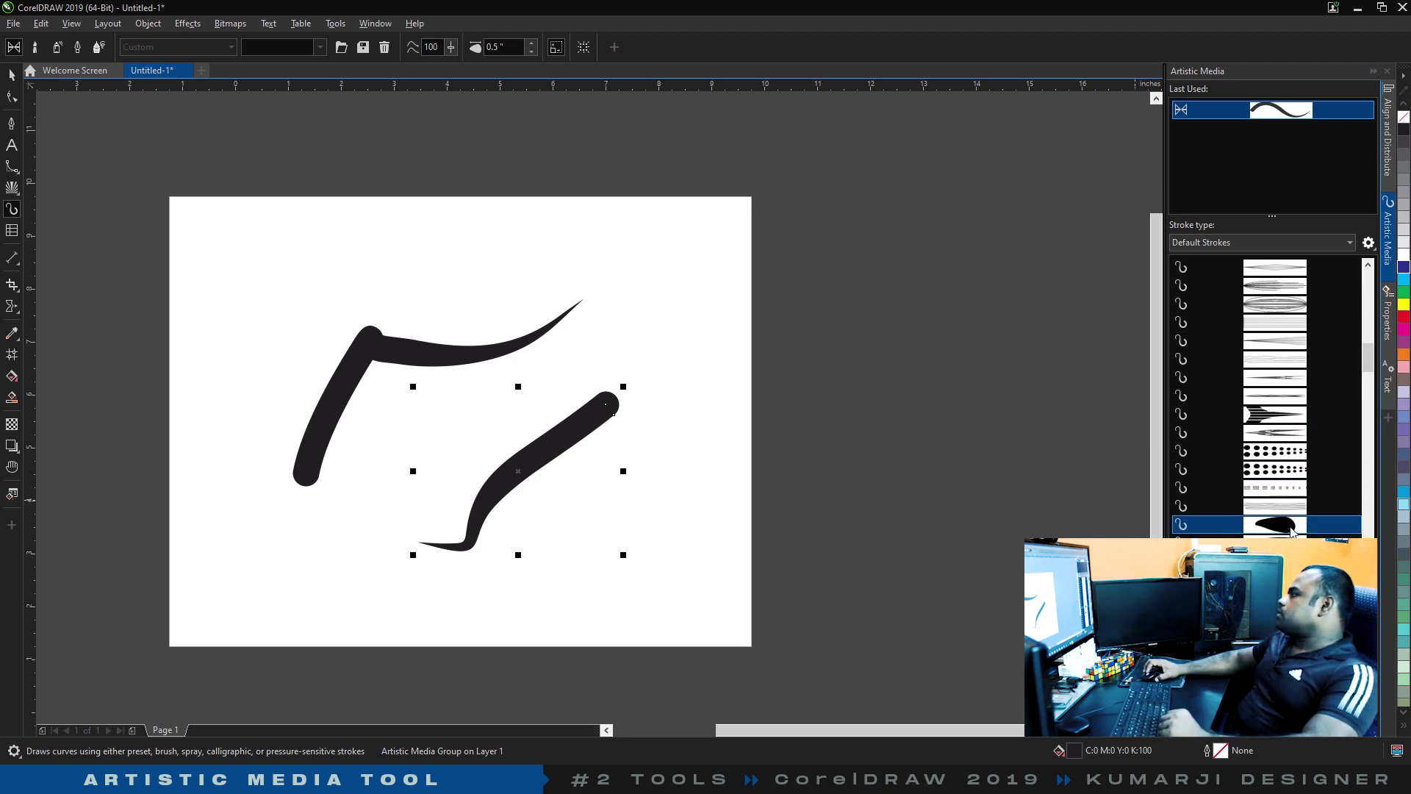
click(1279, 414)
mouse_move(303, 312)
mouse_down()
mouse_move(536, 230)
mouse_move(528, 244)
mouse_up()
drag(362, 464, 424, 428)
drag(518, 404, 666, 345)
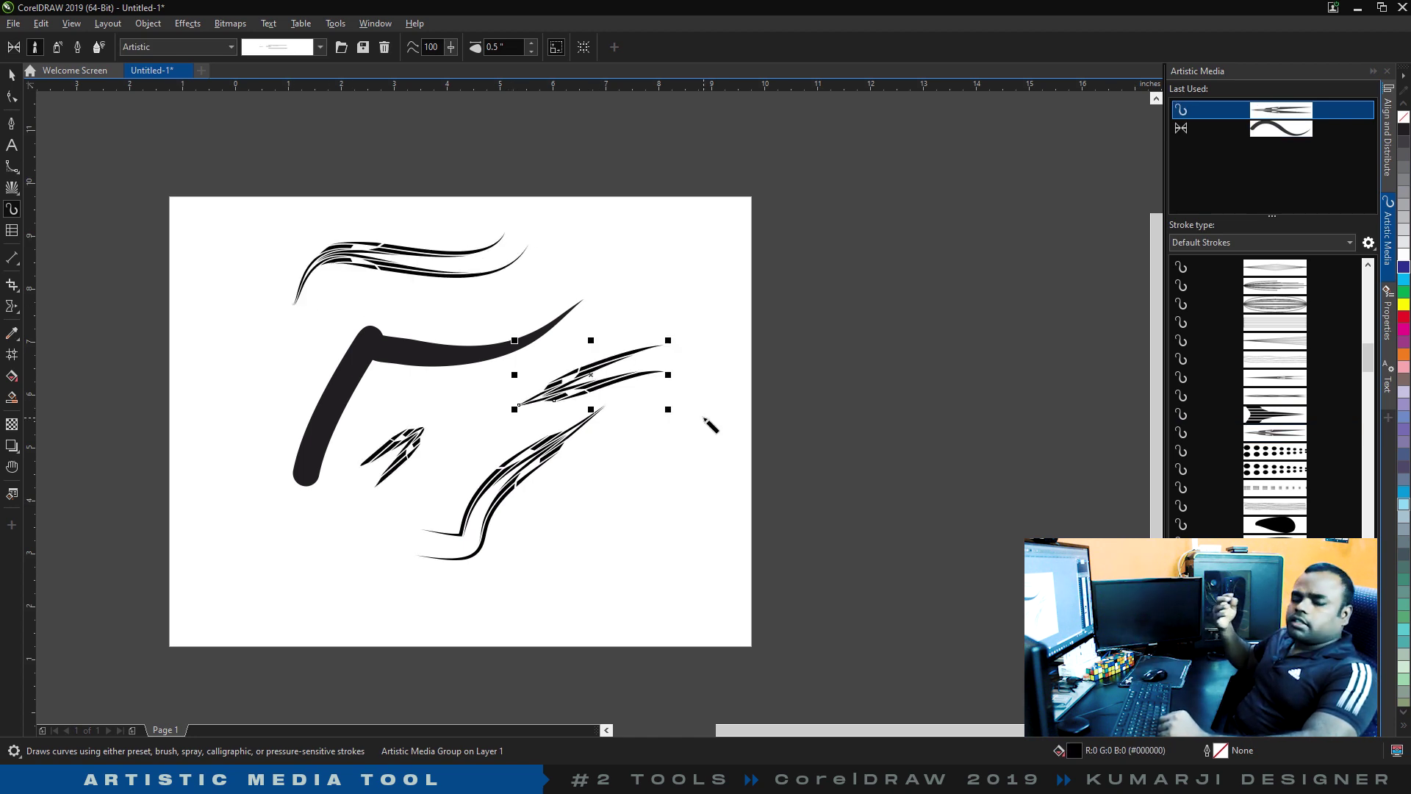
Select all the artistic media strokes on the page and delete them.
key(space)
drag(206, 185, 736, 620)
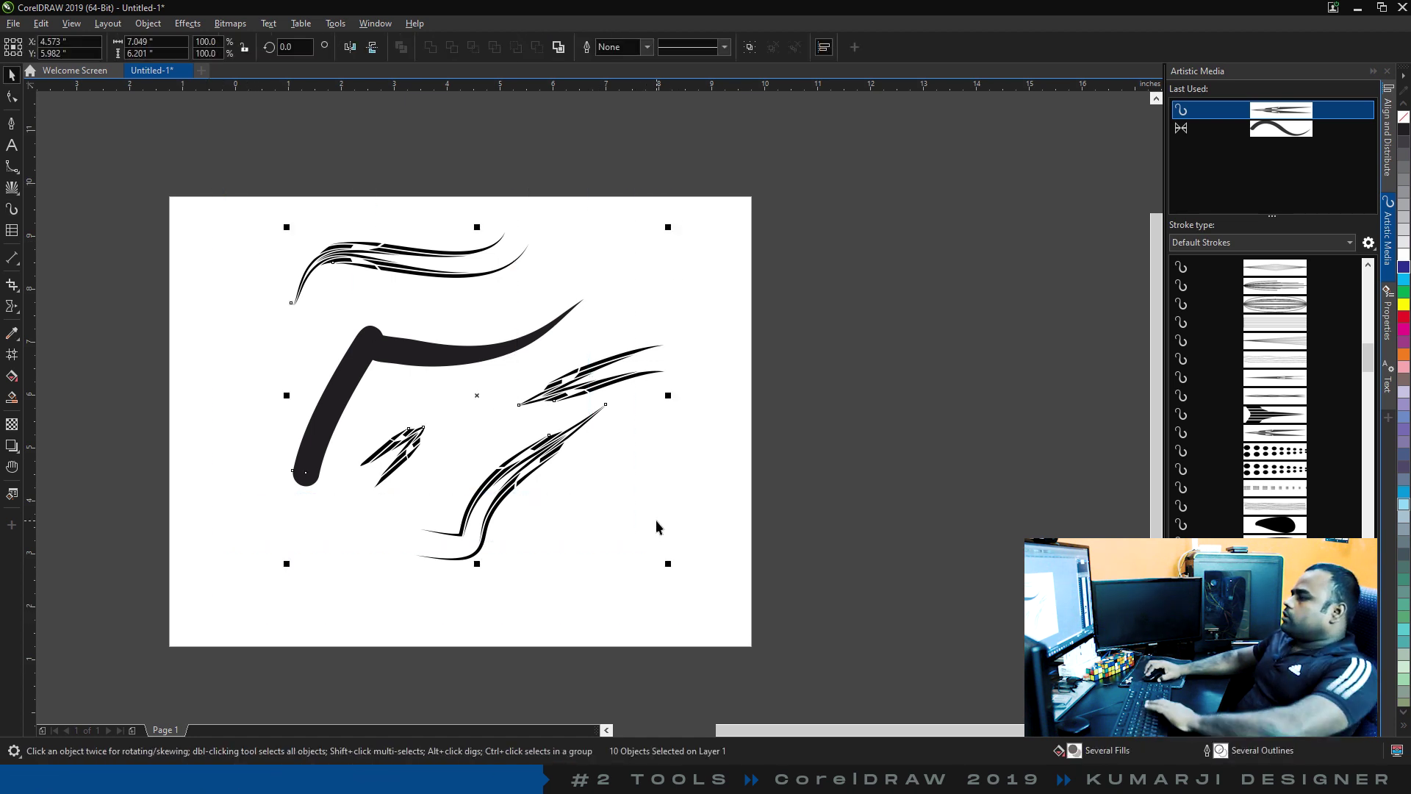
key(Delete)
Draw a table with 5 rows and 8 columns, and shrink it to about 8.2 by 2.1 inches to fit the page.
click(12, 232)
drag(352, 296, 758, 418)
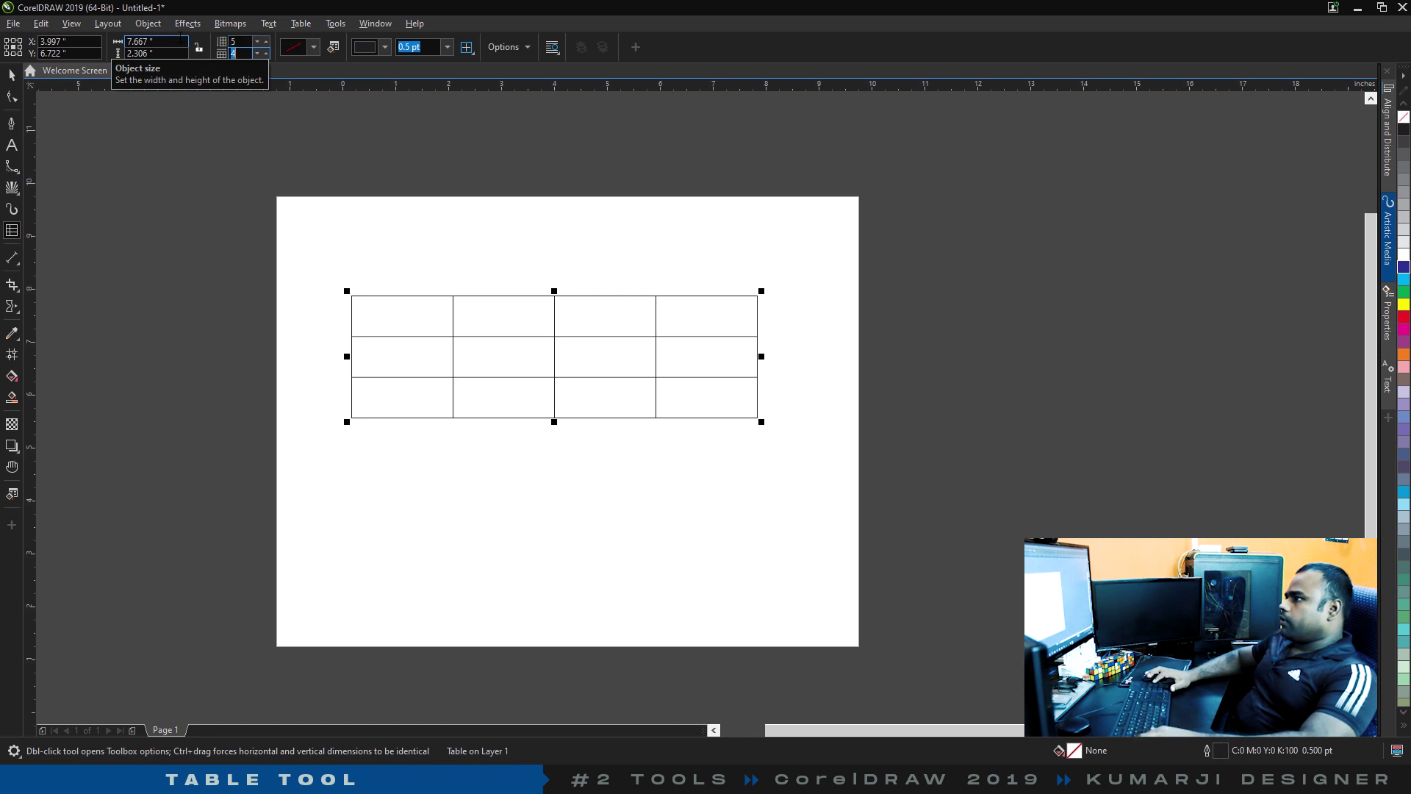
key(Return)
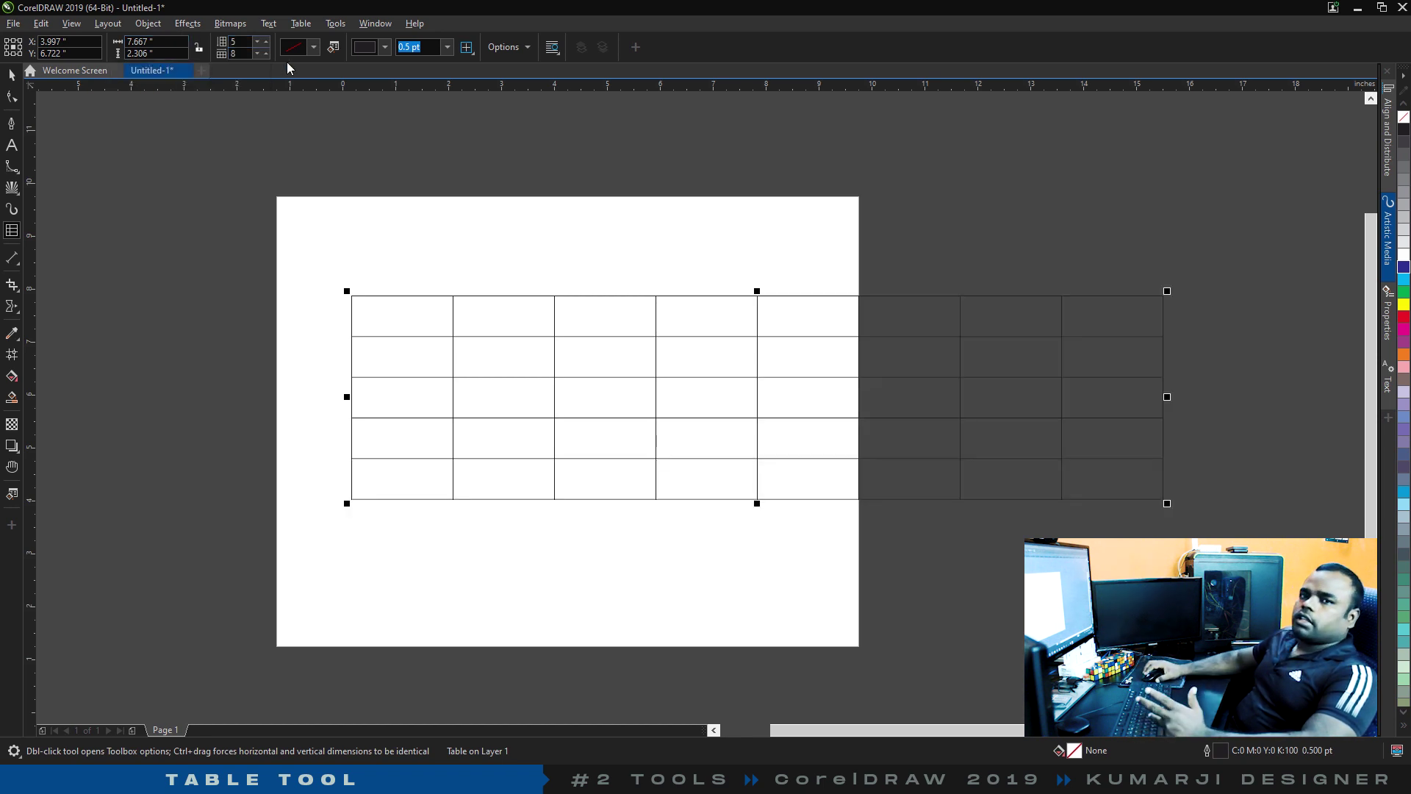
key(space)
drag(1167, 503, 792, 471)
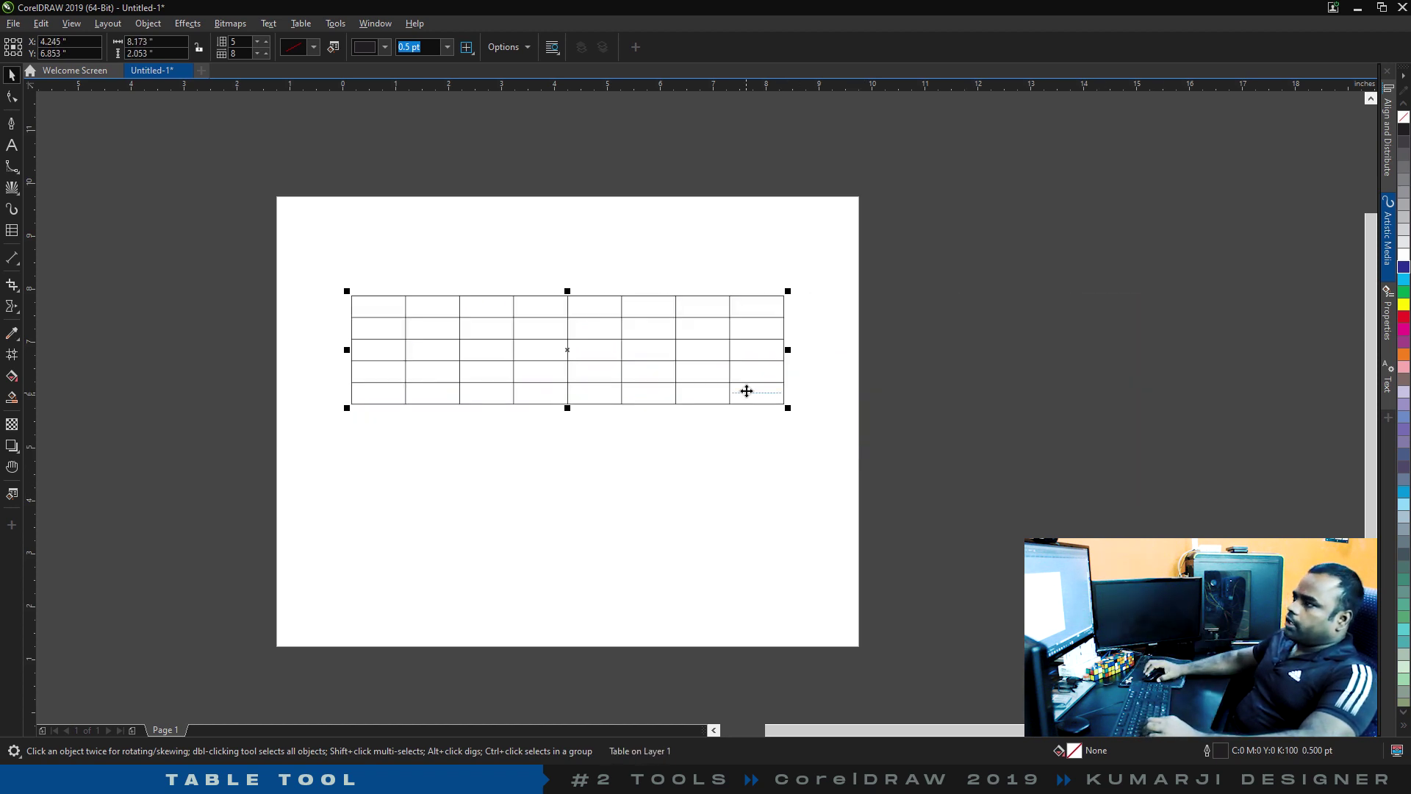
Draw a rectangle on the page and size it to 5 by 3 inches.
click(13, 258)
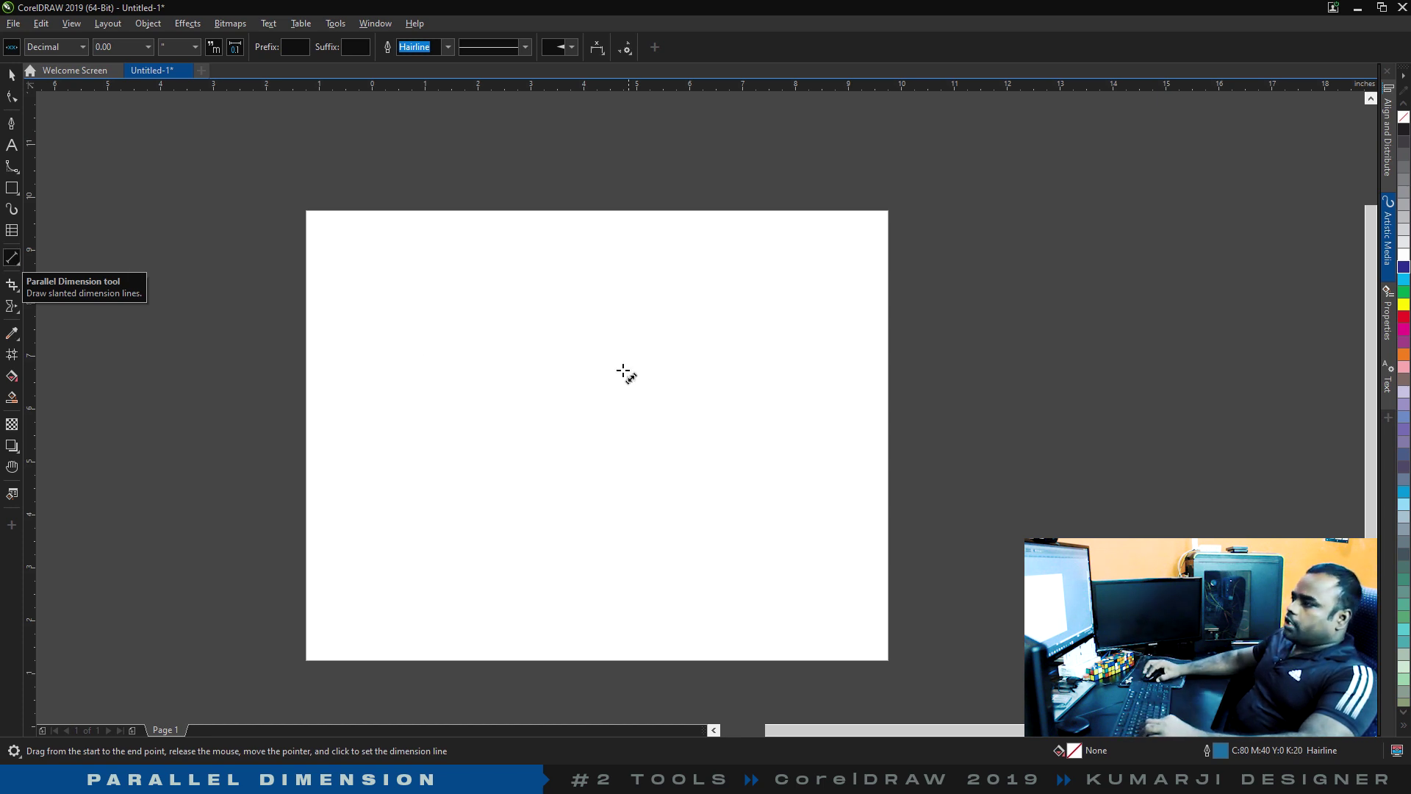
key(F6)
drag(419, 346, 687, 462)
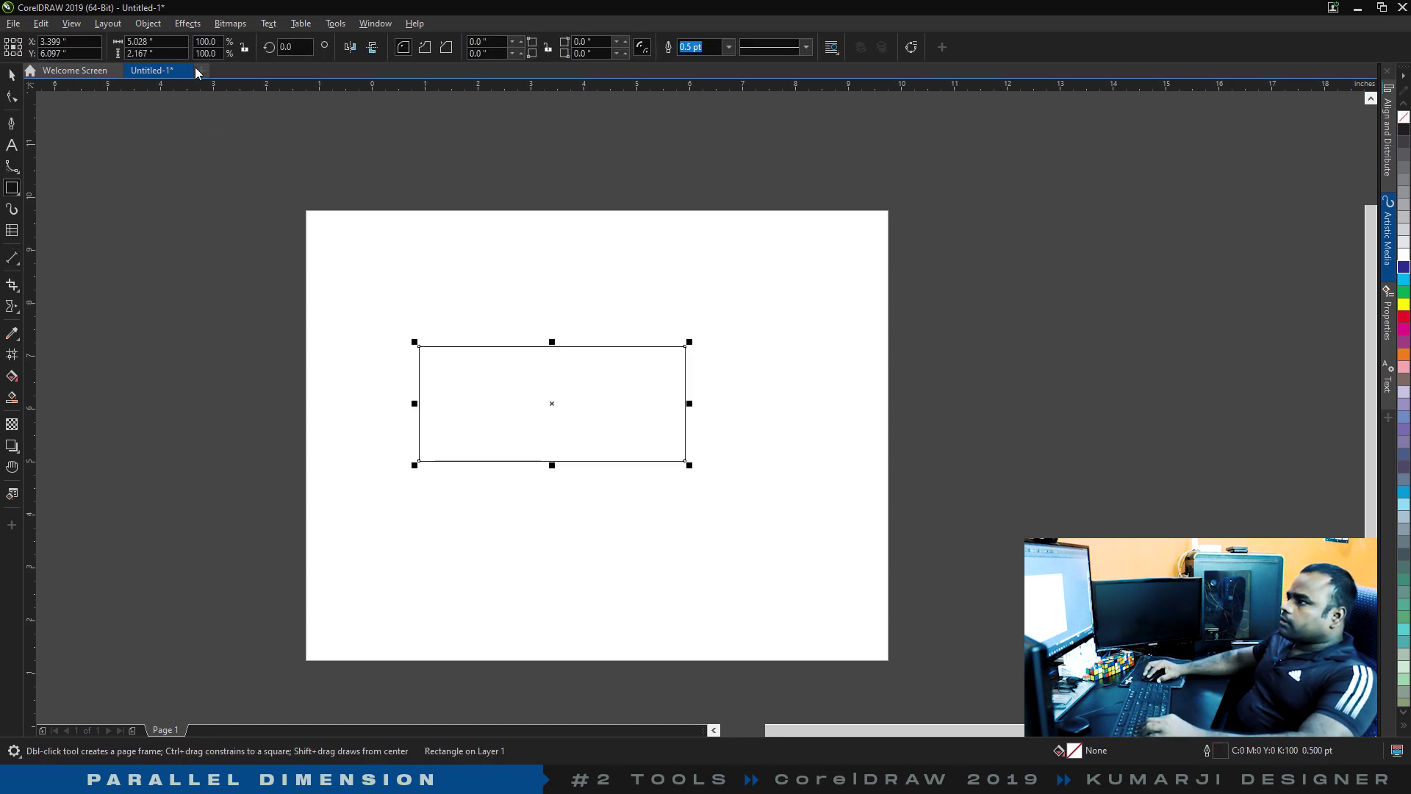
key(Tab)
text(3)
key(Return)
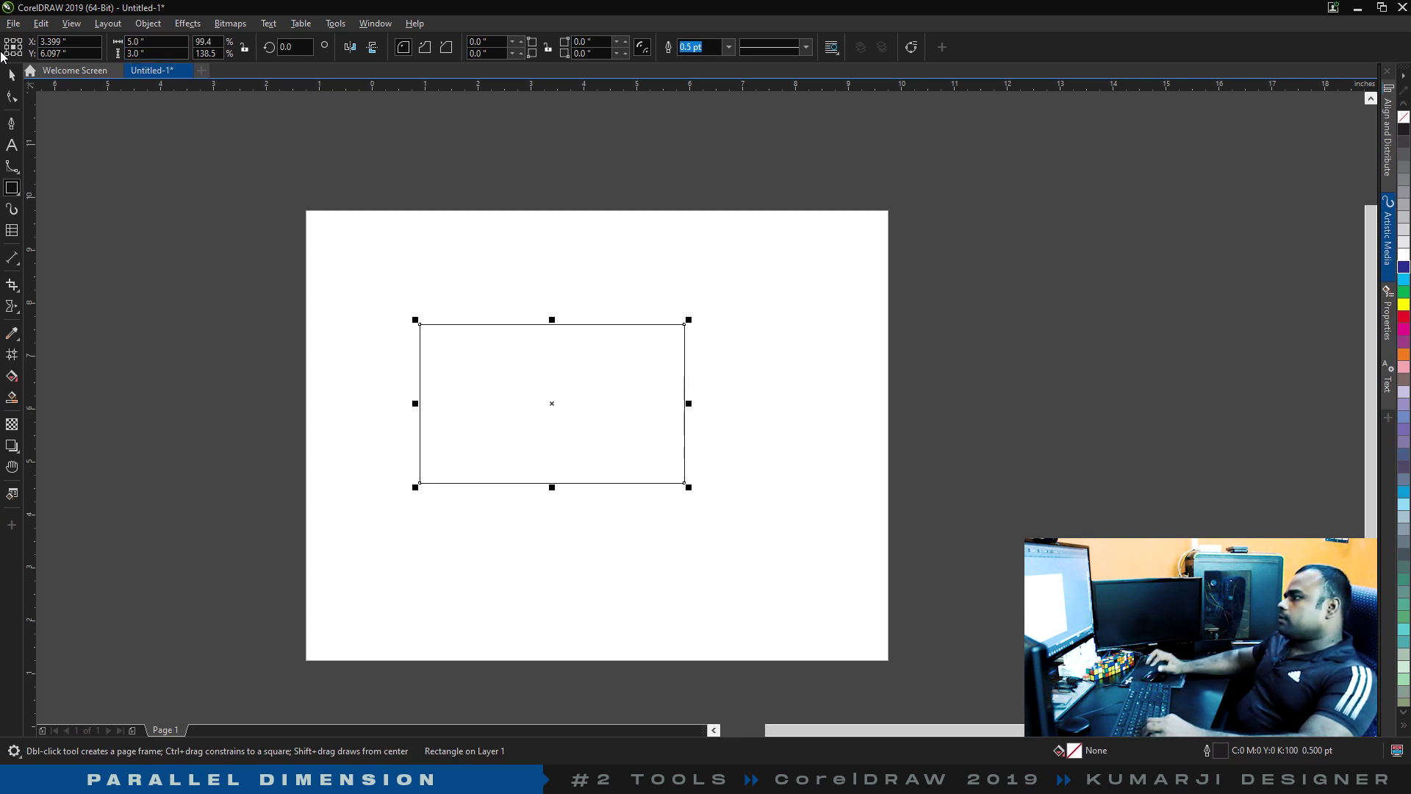
Add a parallel dimension along the rectangle's diagonal from its lower-left to its upper-right corner, placed outside above the rectangle.
click(12, 259)
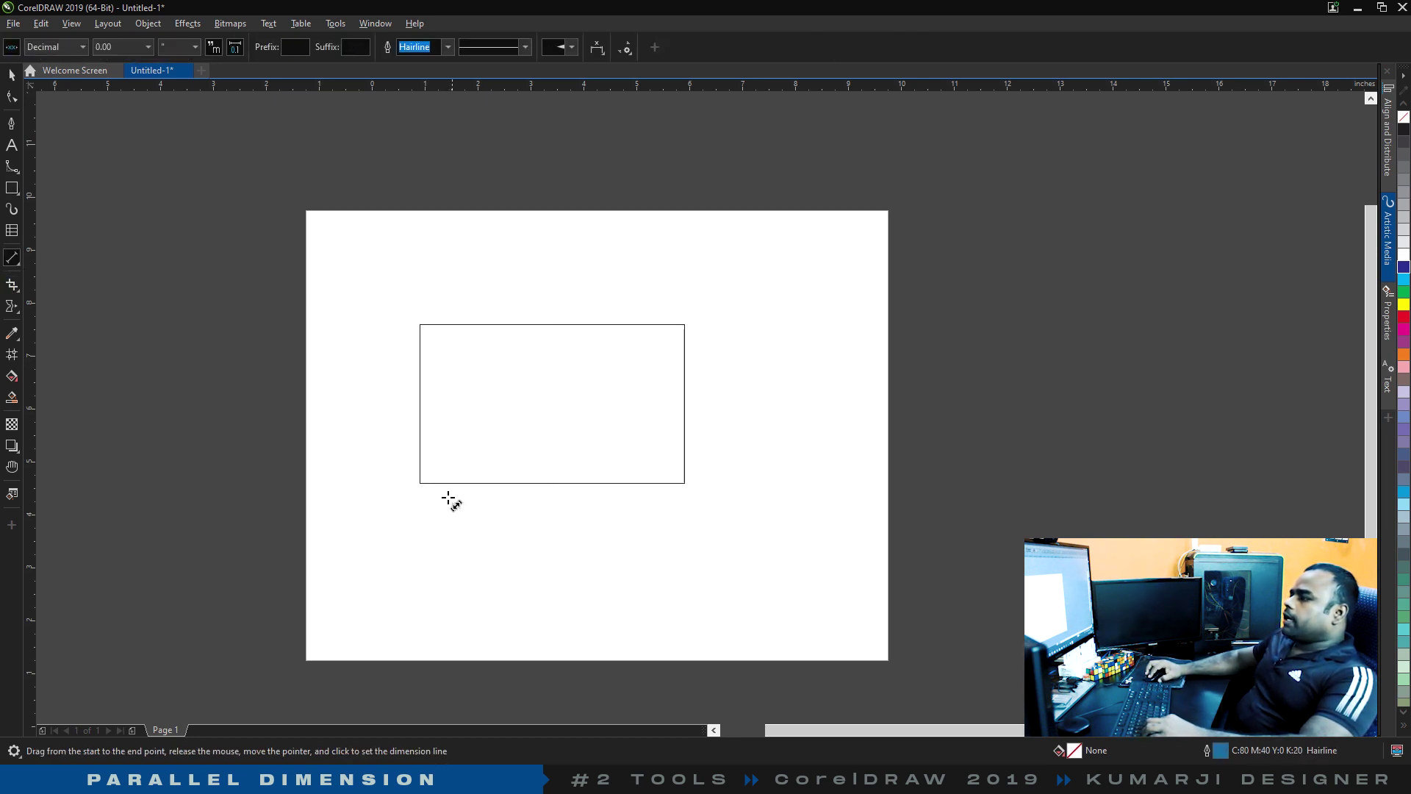
drag(419, 483, 684, 325)
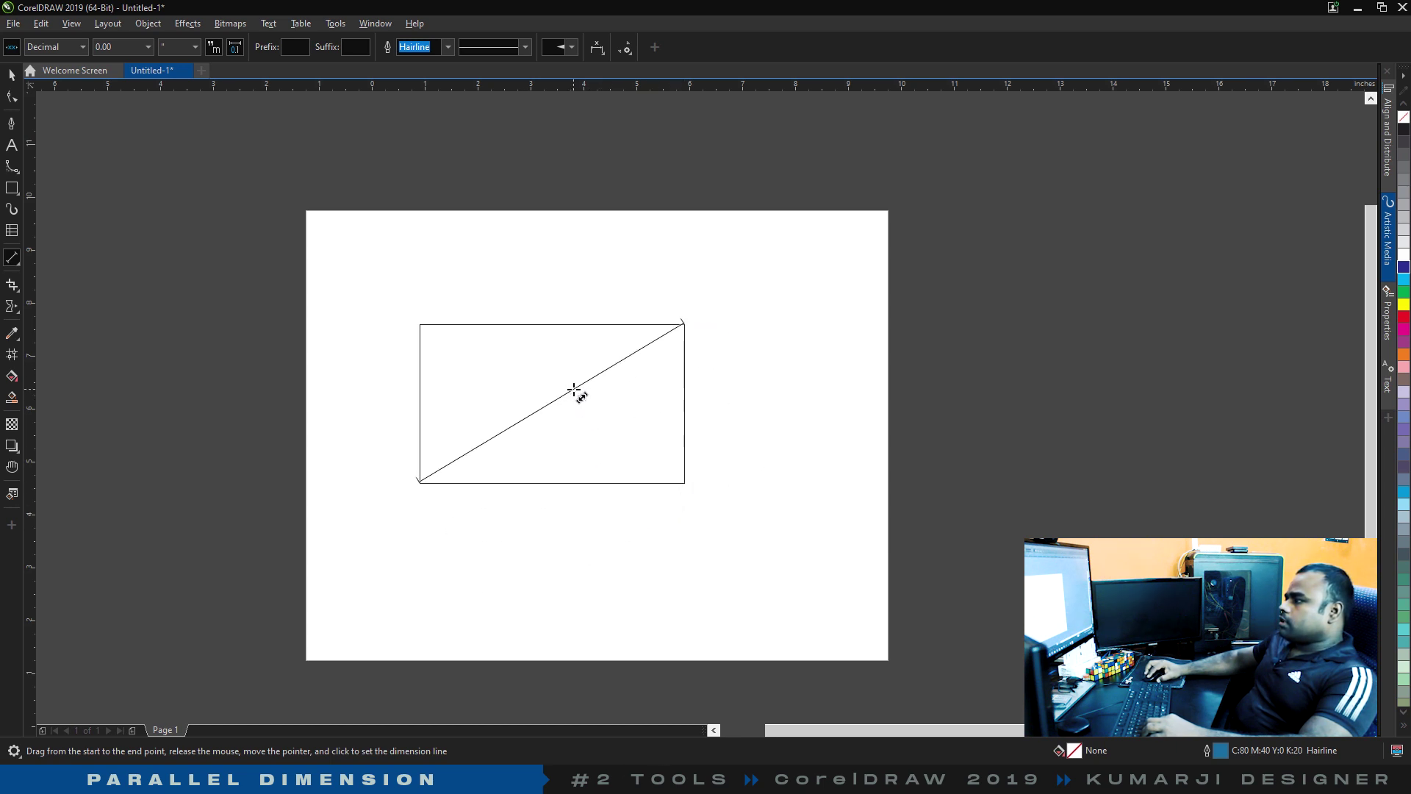
click(408, 312)
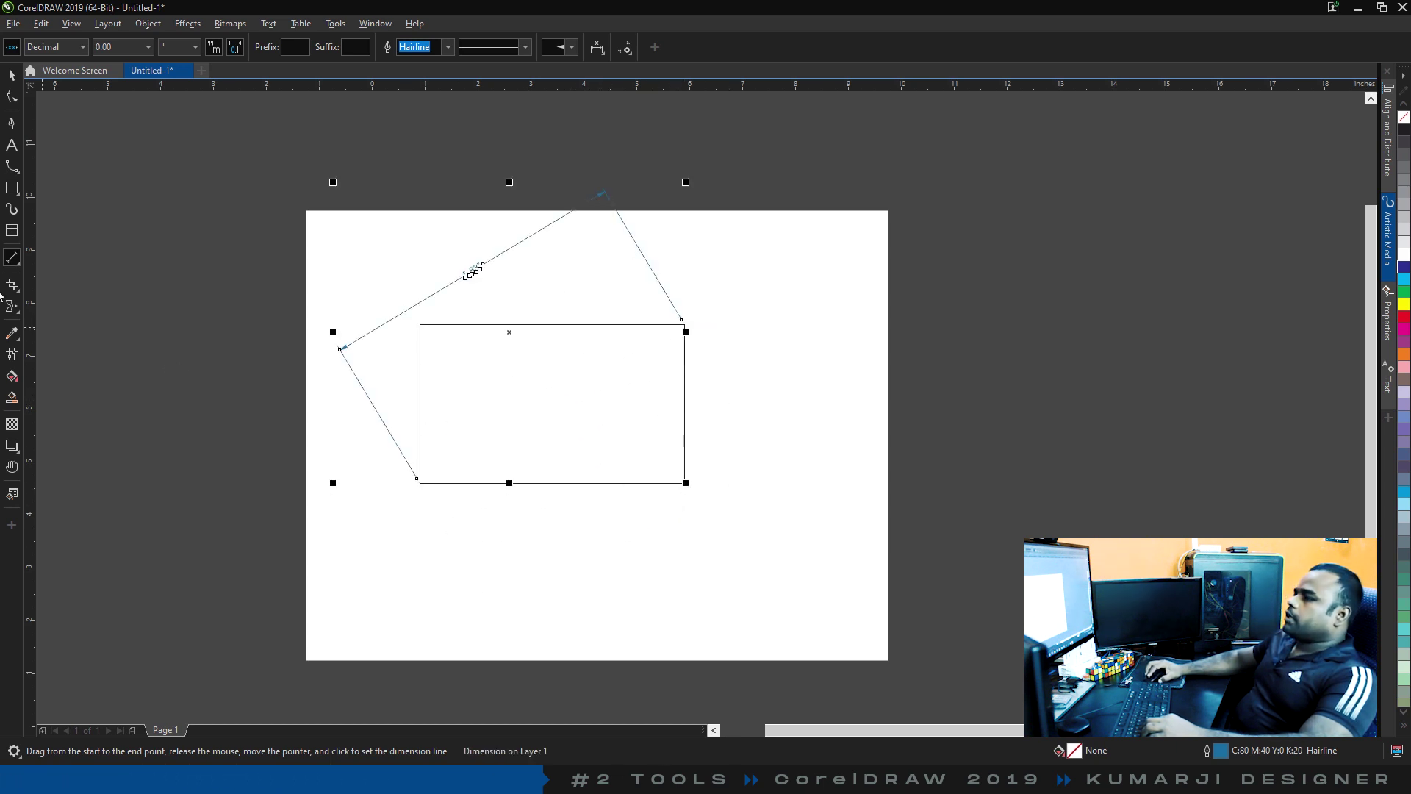
Add a horizontal dimension of the rectangle's width below it and a vertical dimension of its height along its right side.
click(11, 257)
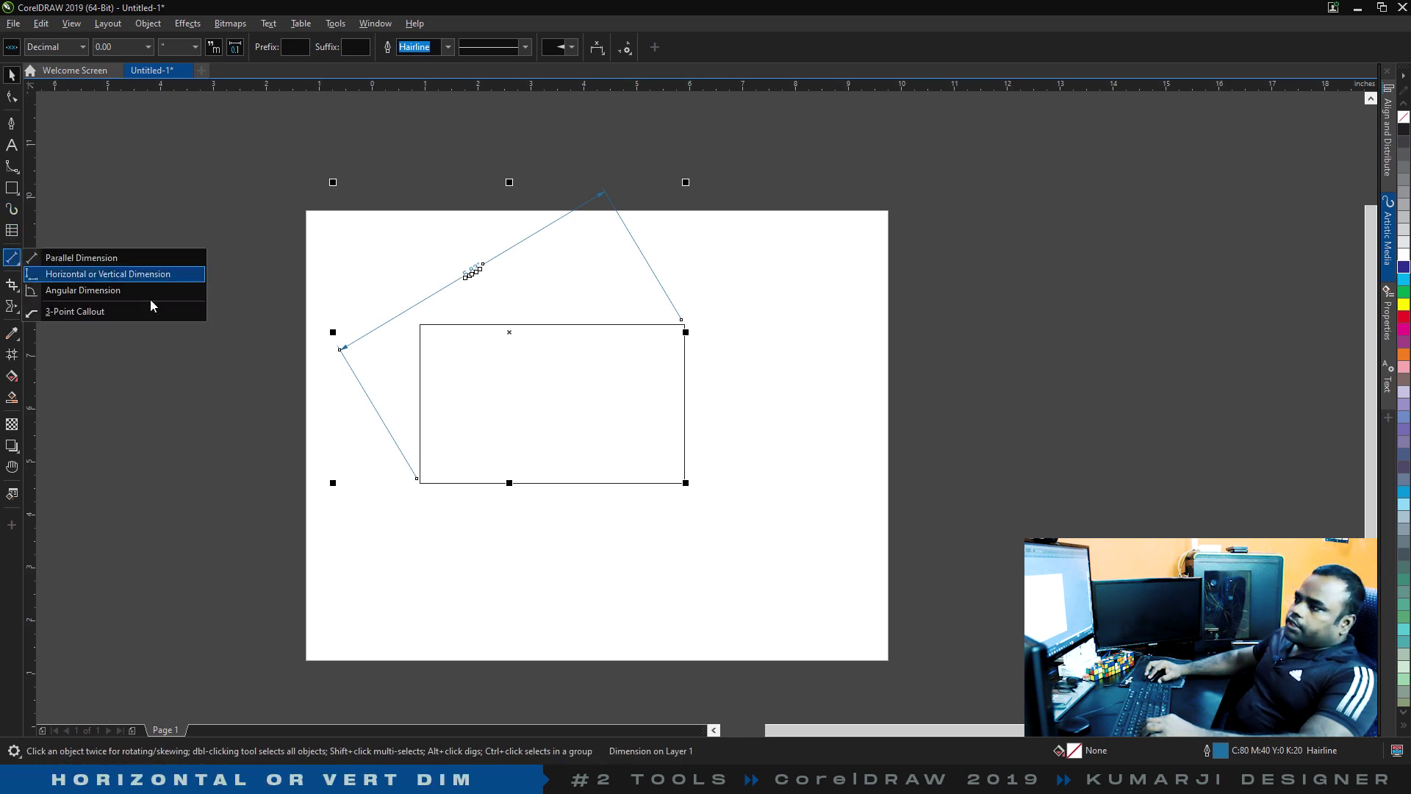
click(151, 276)
drag(421, 483, 685, 483)
click(675, 505)
drag(685, 324, 685, 478)
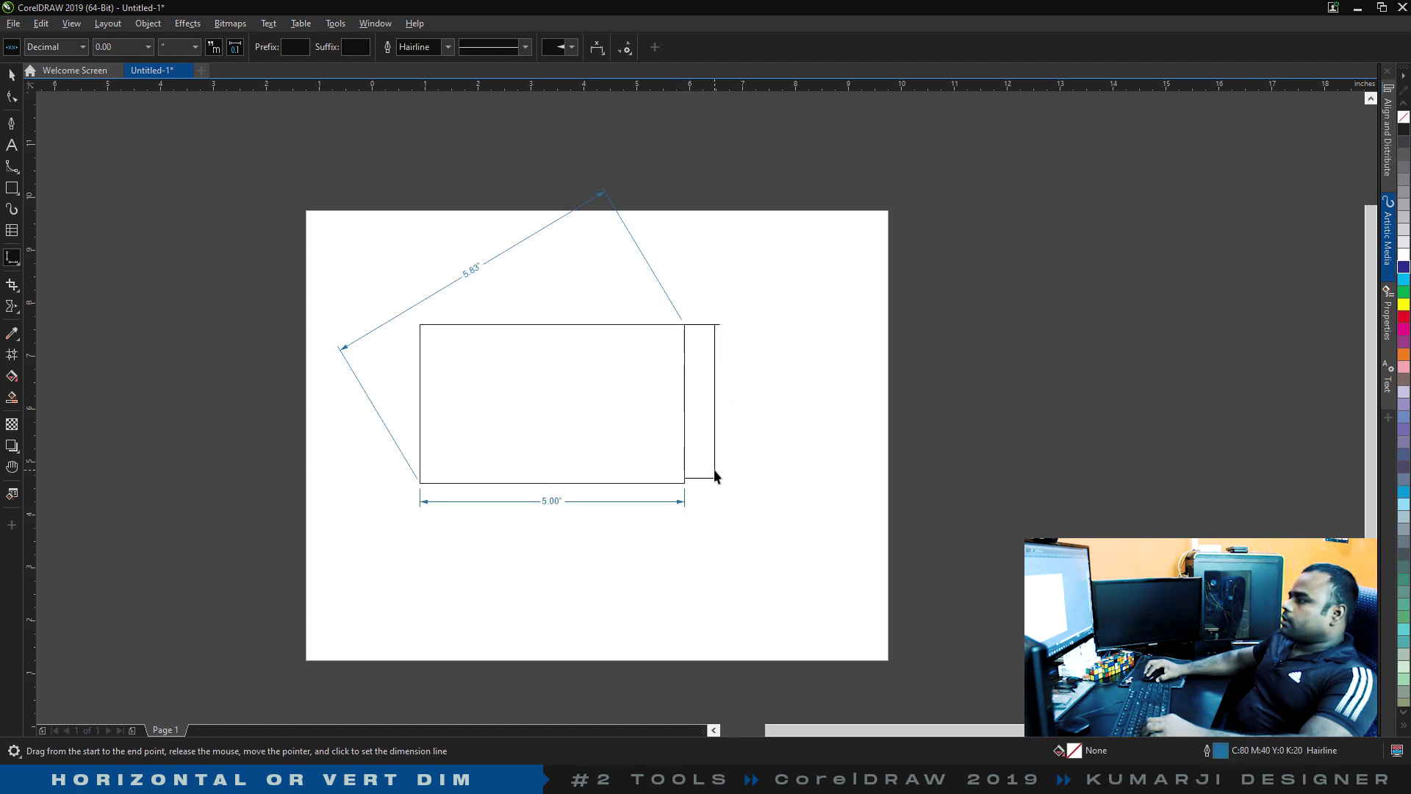
click(707, 469)
key(space)
click(843, 550)
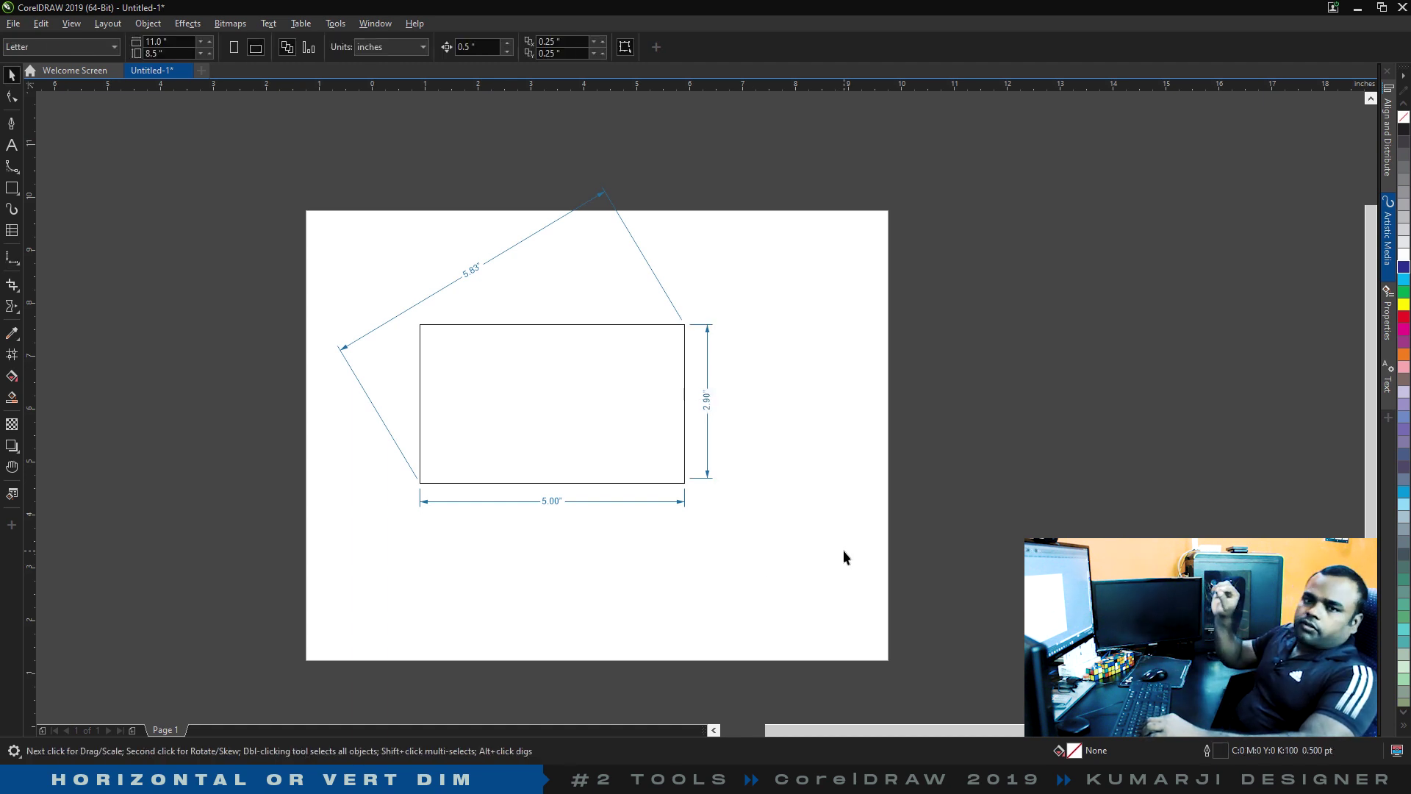
Add an angular dimension at the rectangle's lower-left corner, between its left and bottom edges.
key(space)
drag(419, 482, 491, 479)
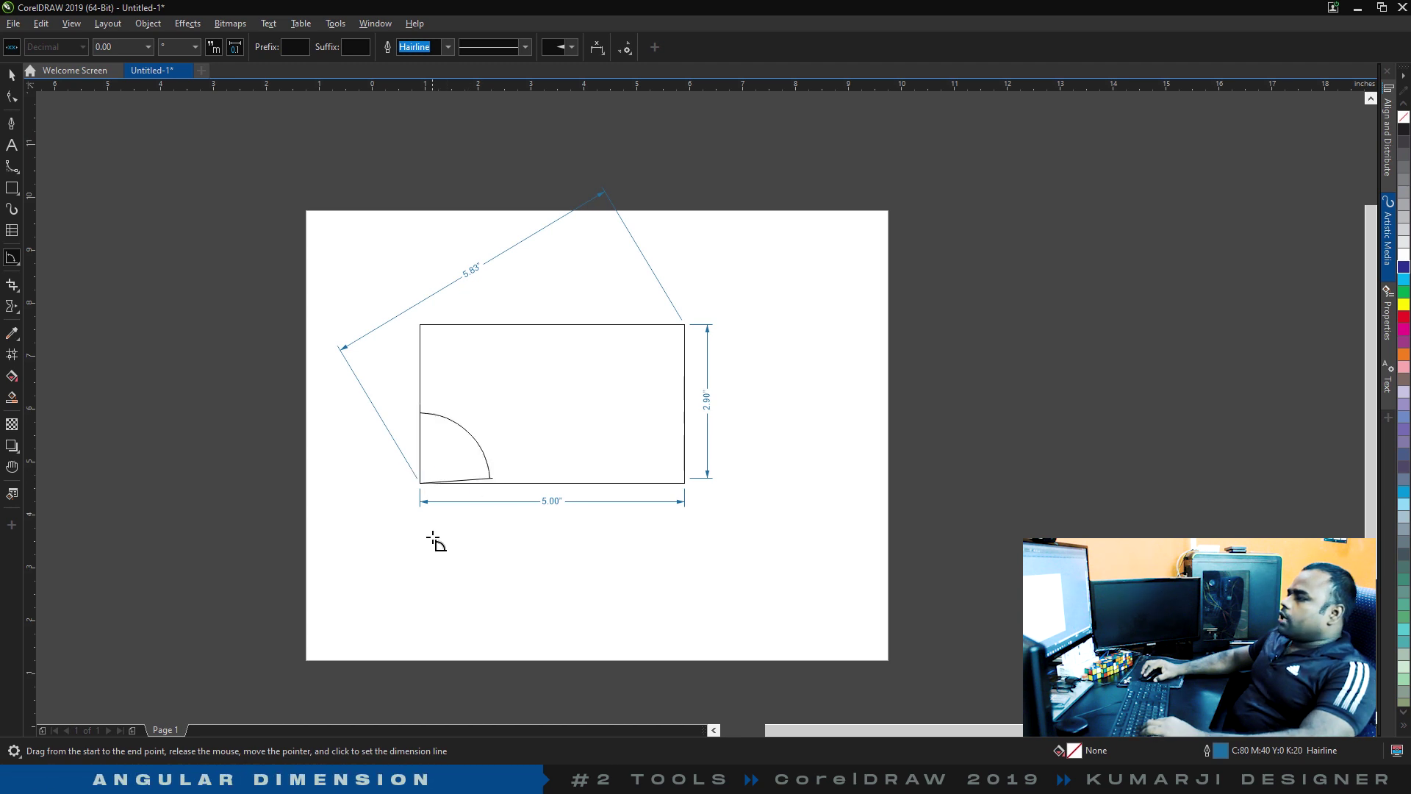
click(469, 419)
Add a 3-point callout pointing to the rectangle's top edge with the text "asdfasdfads".
click(12, 258)
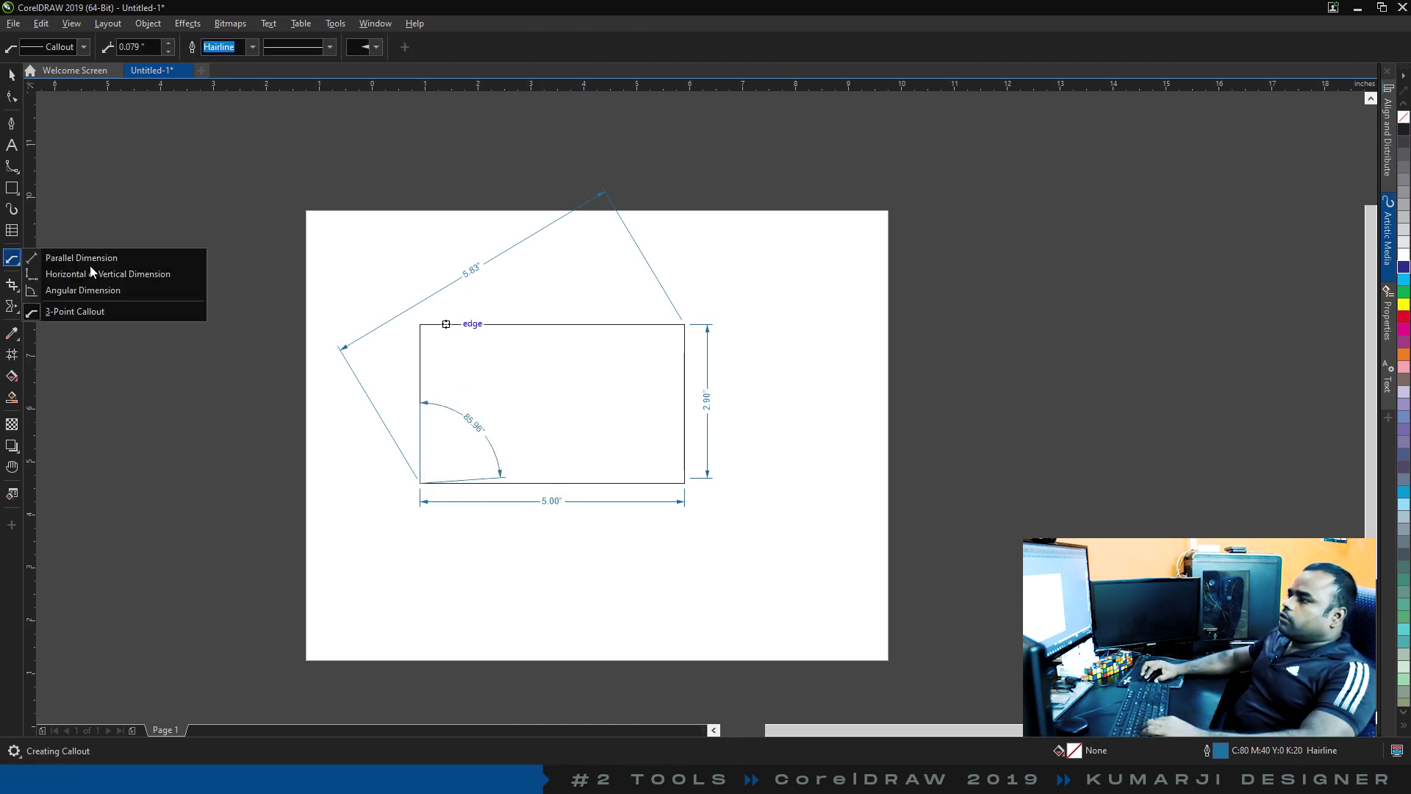
click(121, 310)
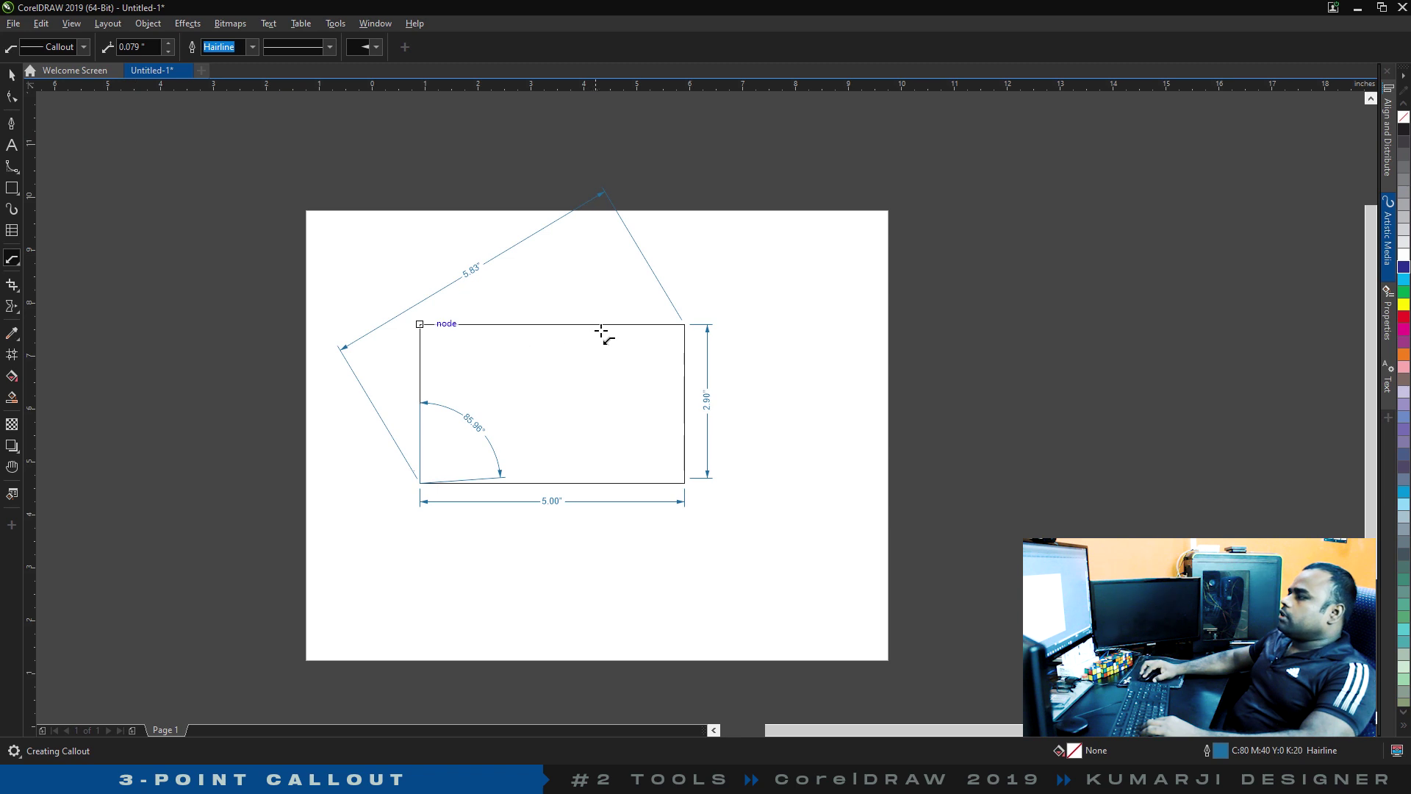
drag(586, 324, 680, 260)
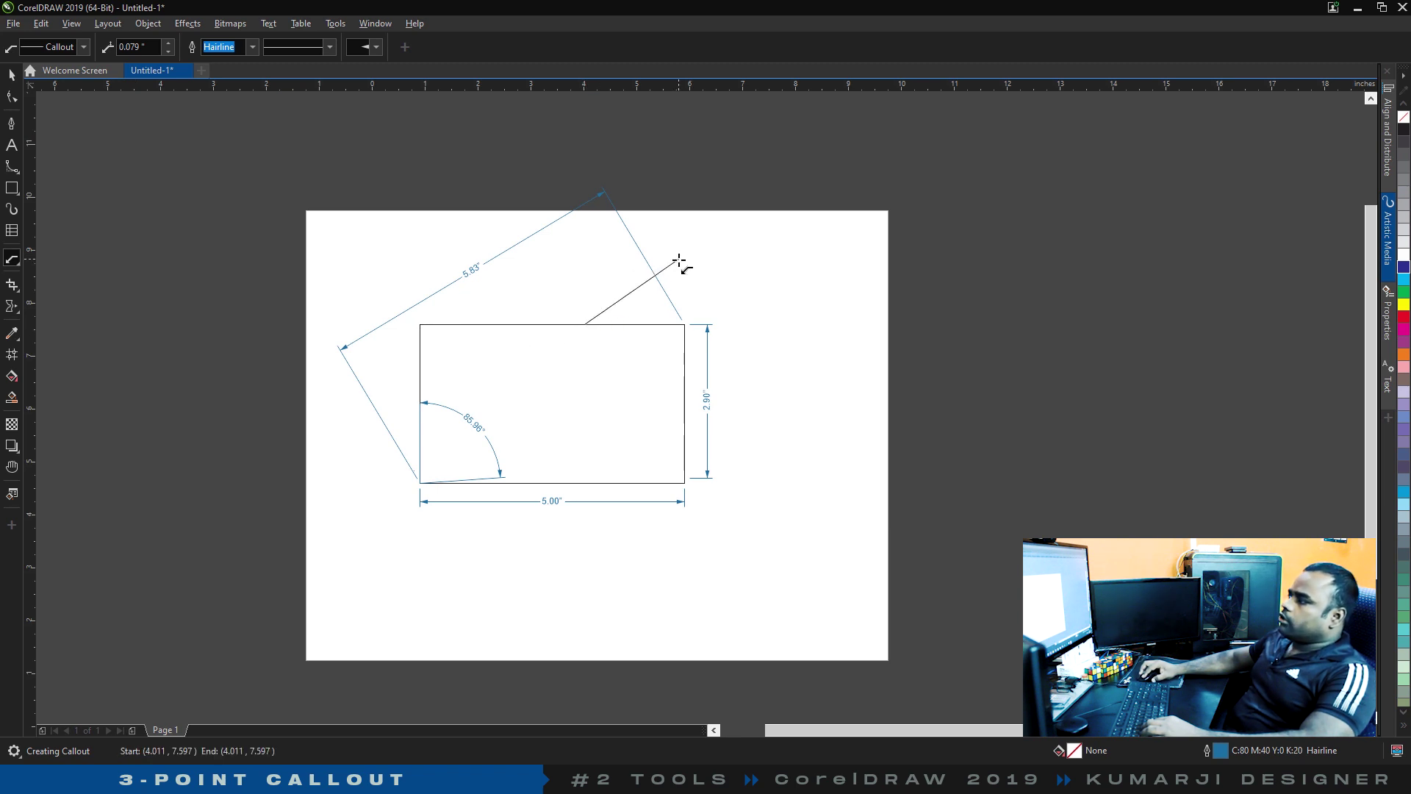
click(812, 259)
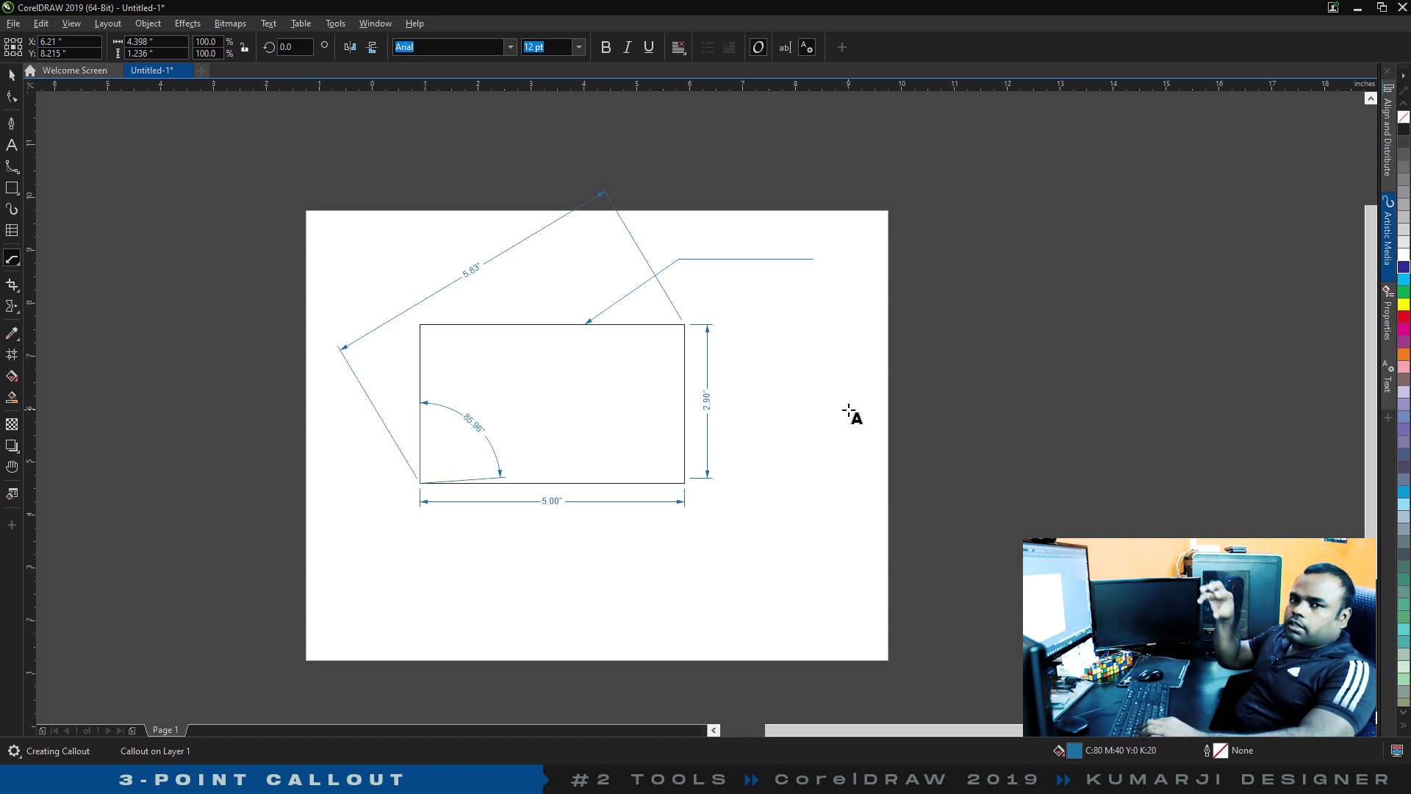
text(asdfasdfads)
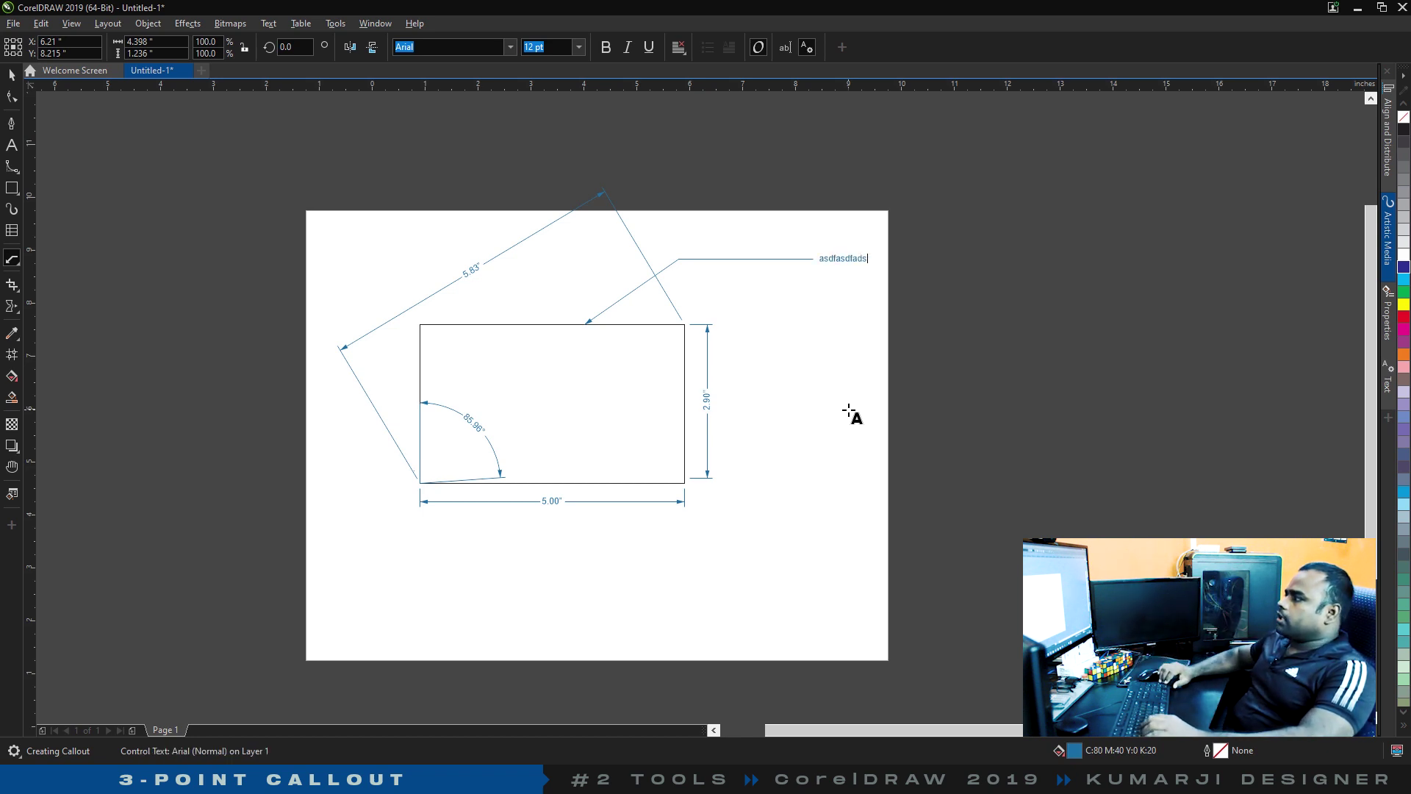
Clear the rectangle with its dimensions and callout from the page, and draw three overlapping rectangles.
key(ctrl+space)
mouse_move(1017, 180)
mouse_down()
mouse_move(211, 608)
mouse_move(302, 550)
mouse_up()
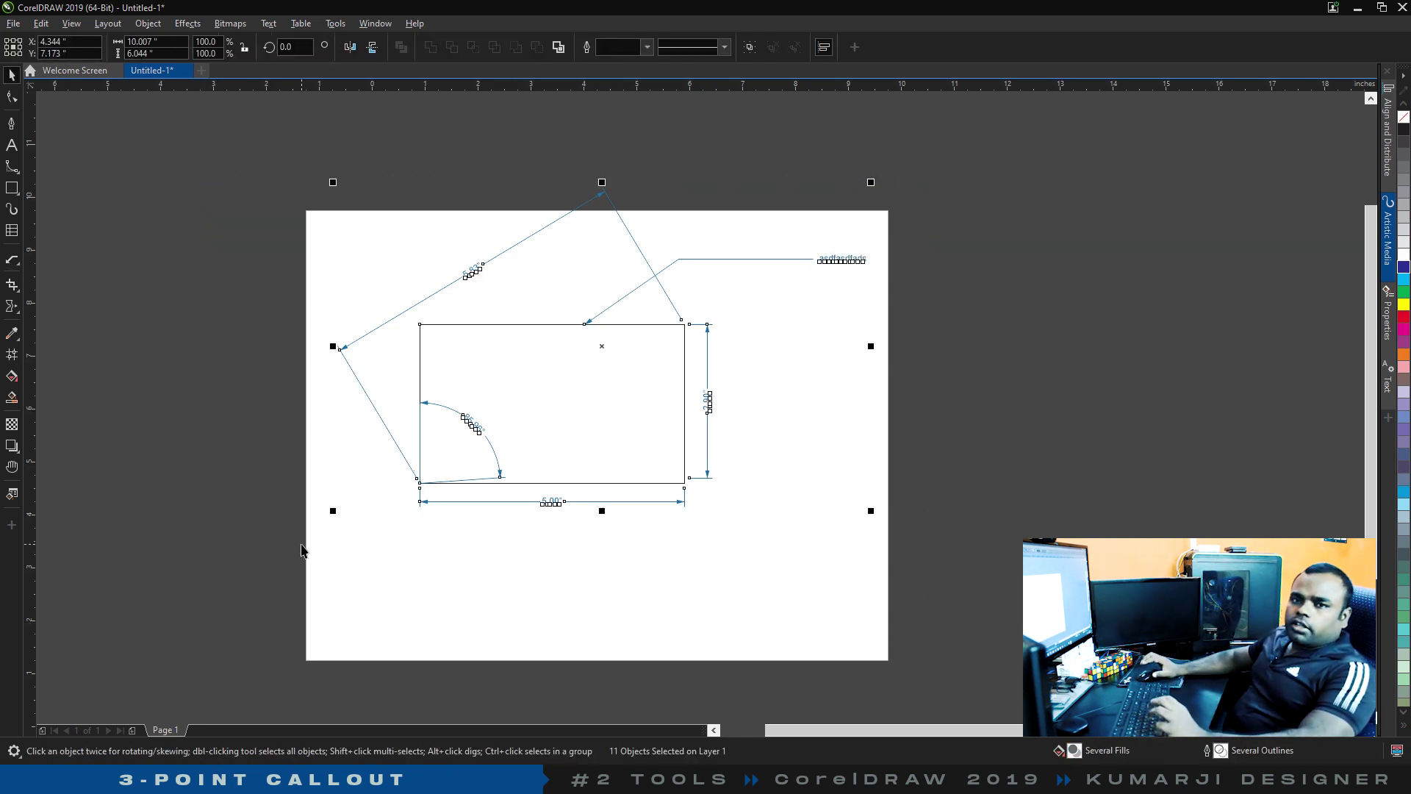
drag(623, 329, 620, 381)
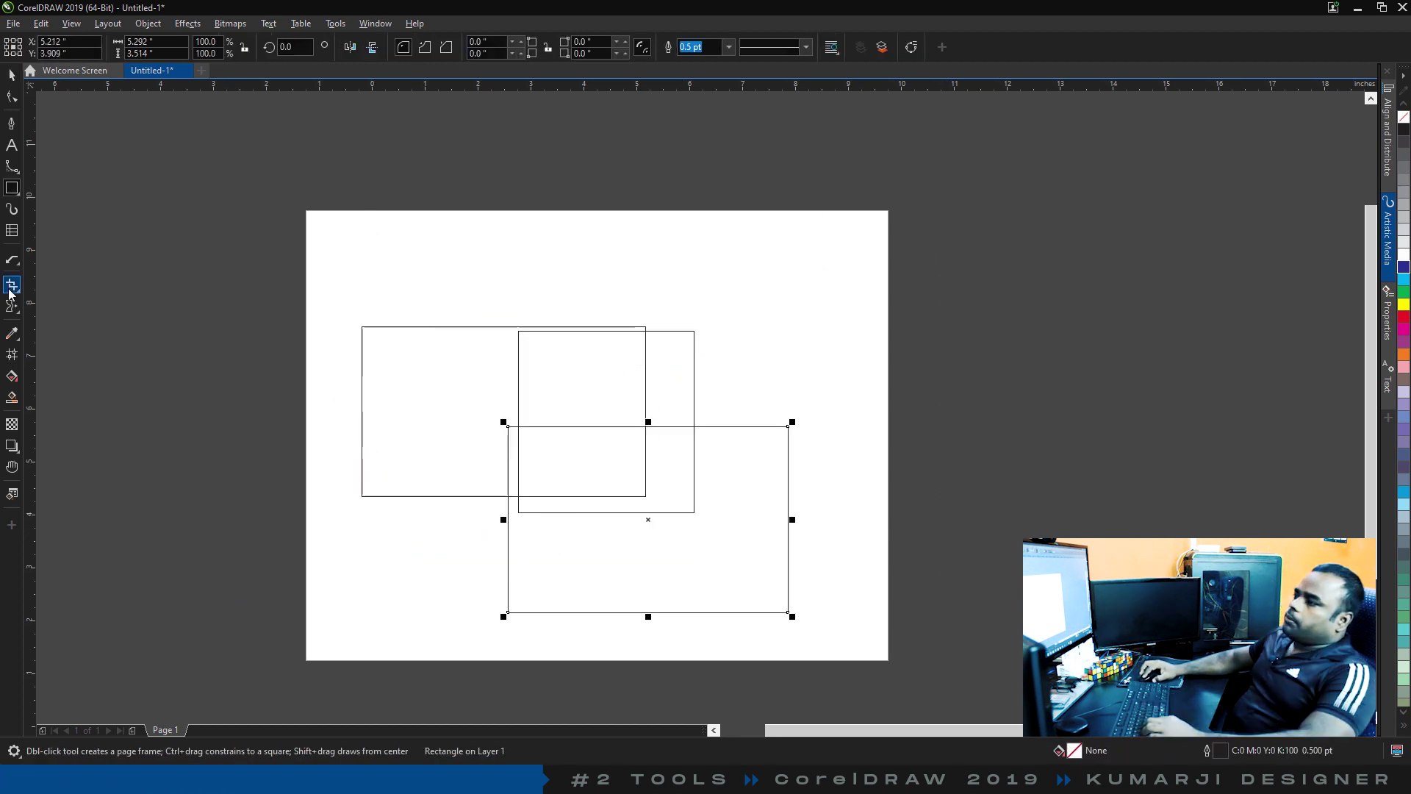
Try to crop the lowest rectangle so that its bottom strip is cut away, and undo the crop.
click(10, 291)
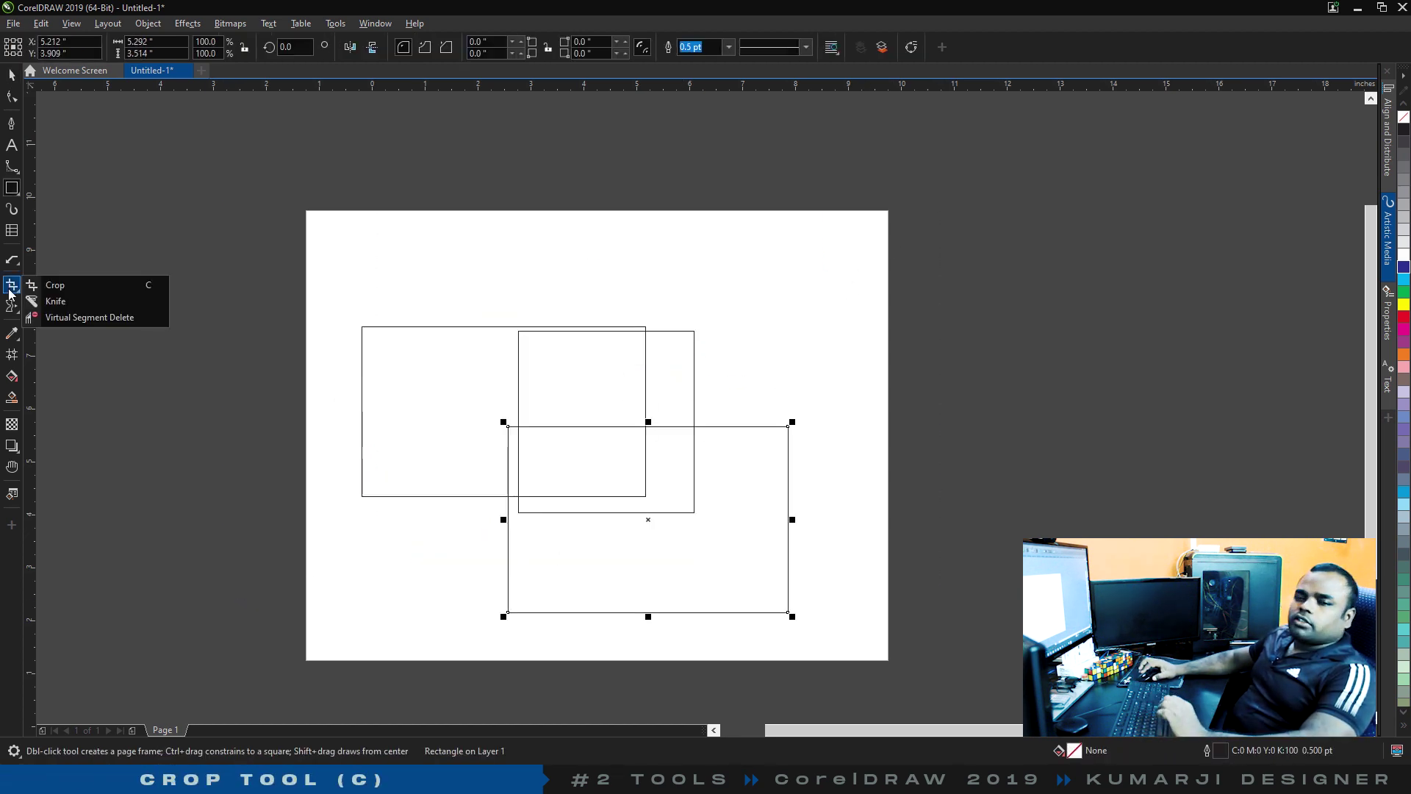
click(59, 285)
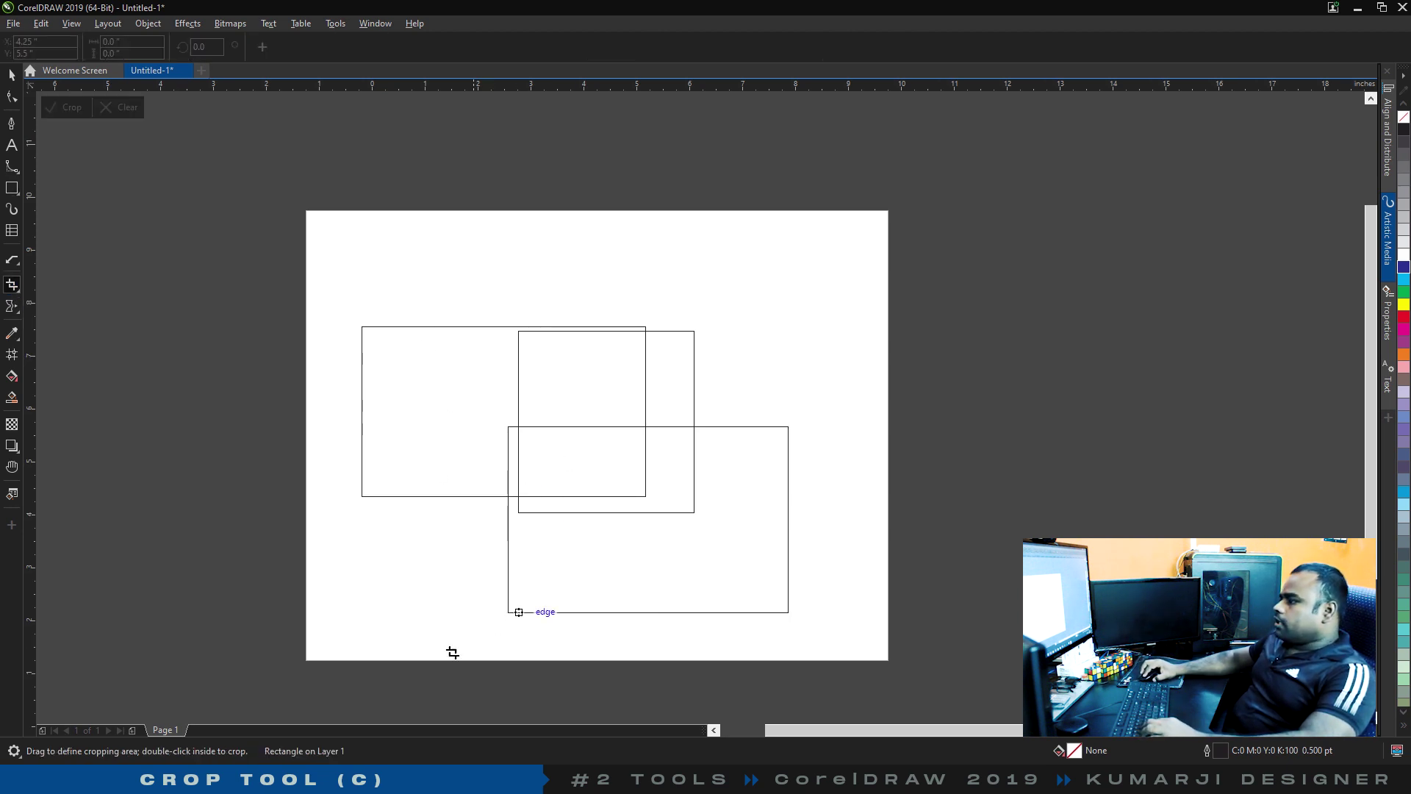
drag(475, 399, 818, 583)
click(65, 108)
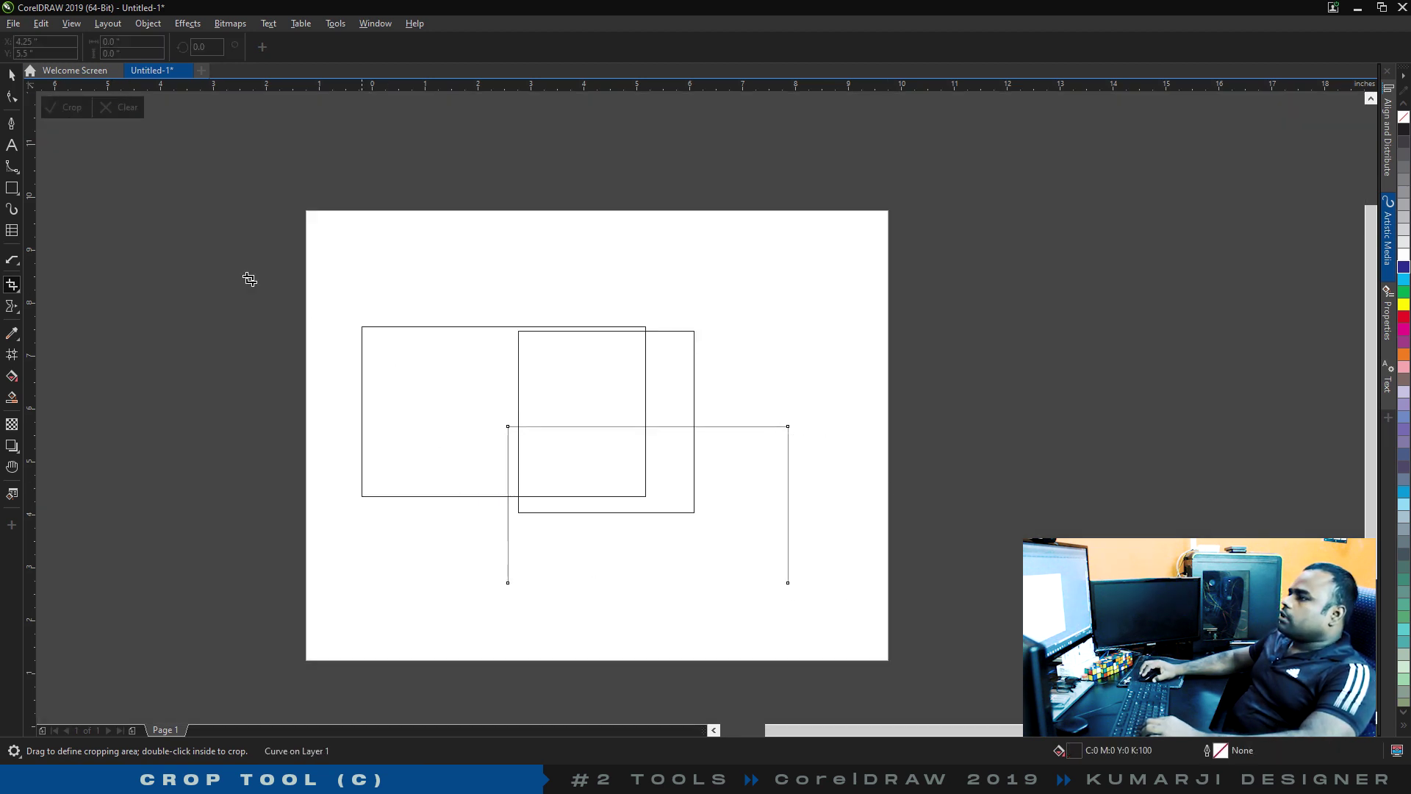
key(ctrl+z)
Crop the rectangle so only its left part is kept, and delete the remaining piece.
drag(405, 322, 664, 593)
click(65, 108)
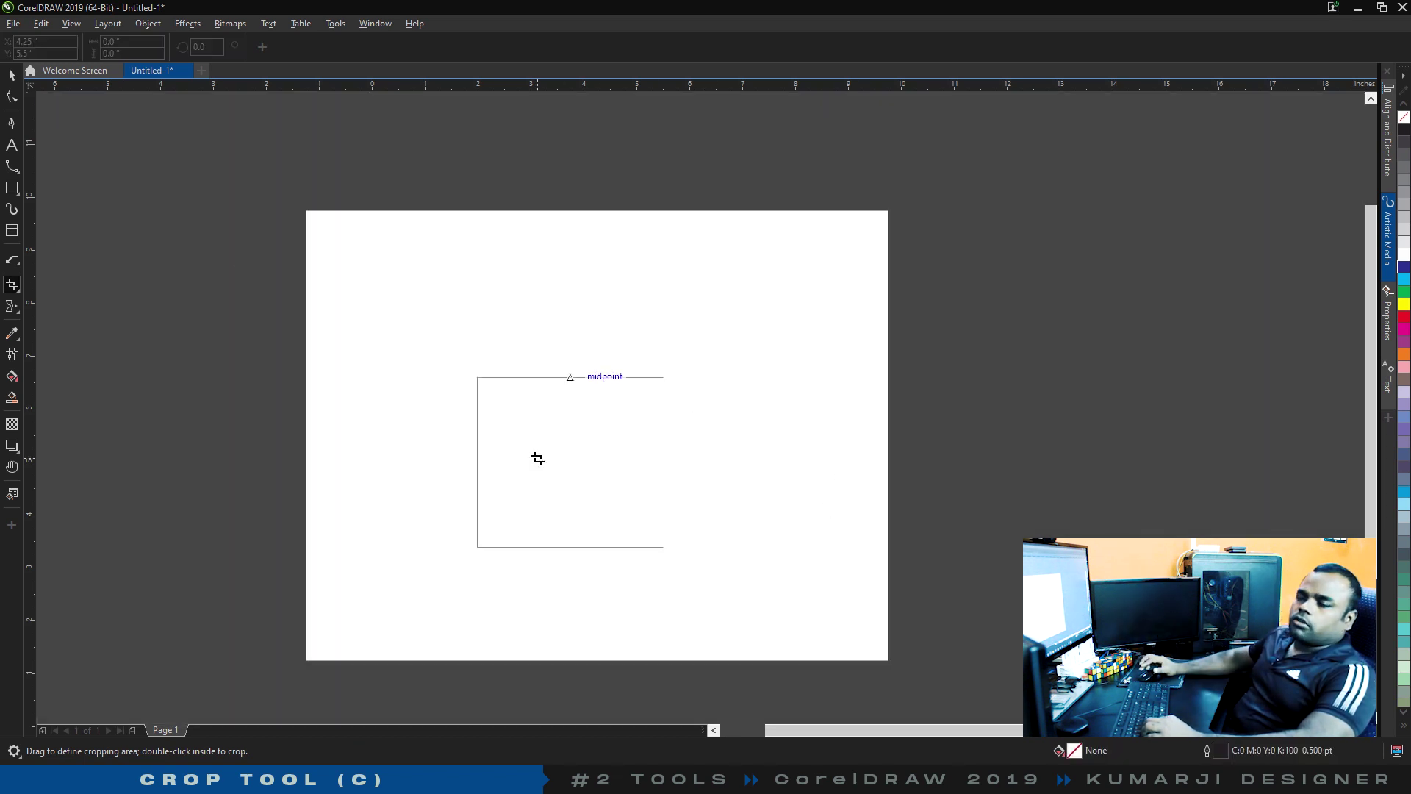
key(space)
drag(402, 298, 745, 578)
key(Delete)
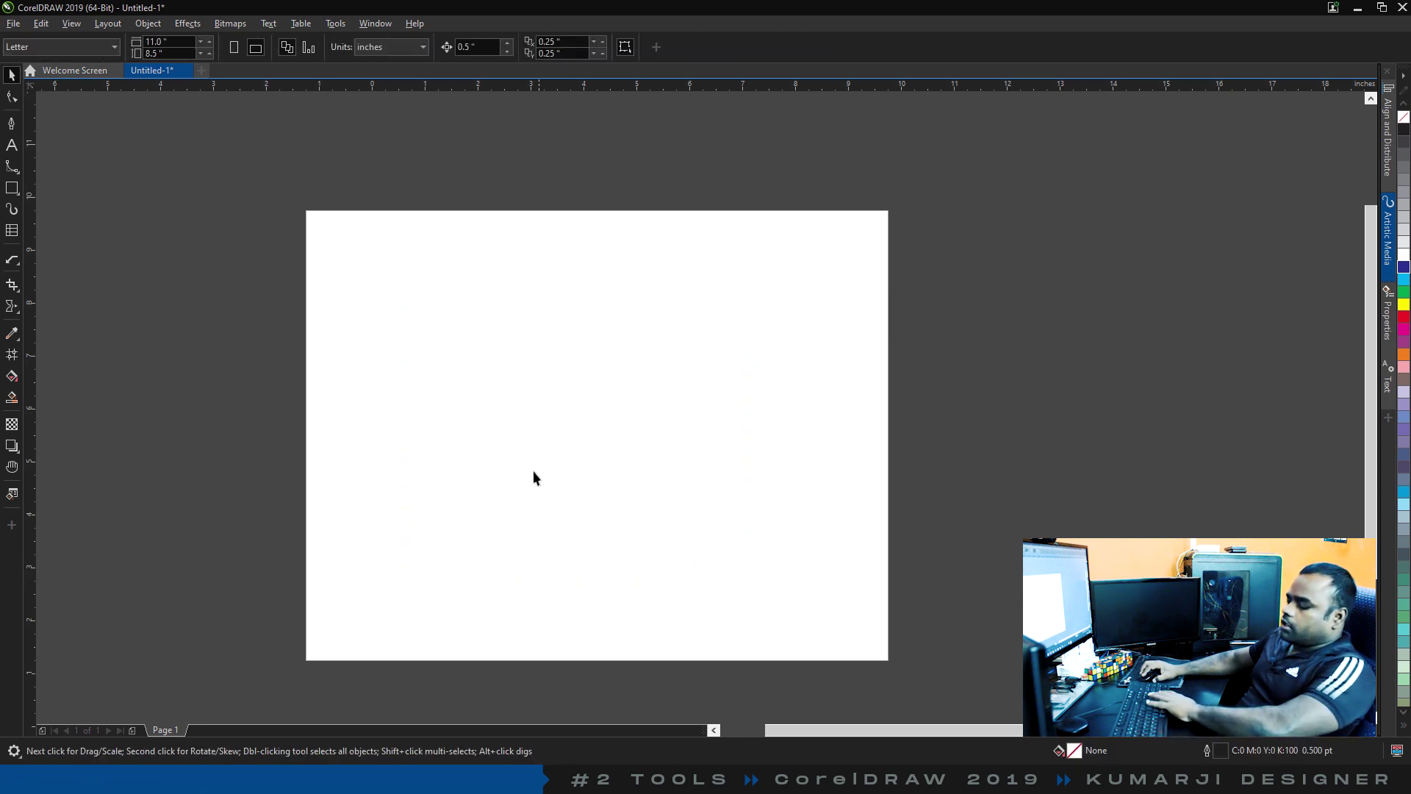
Draw three partly overlapping rectangles on the empty page, the last about 4.0 by 1.6 inches, and select all three.
key(F6)
drag(435, 327, 552, 441)
drag(729, 427, 454, 550)
mouse_move(724, 312)
mouse_down()
mouse_move(627, 418)
mouse_move(528, 410)
mouse_move(512, 426)
mouse_move(510, 395)
mouse_up()
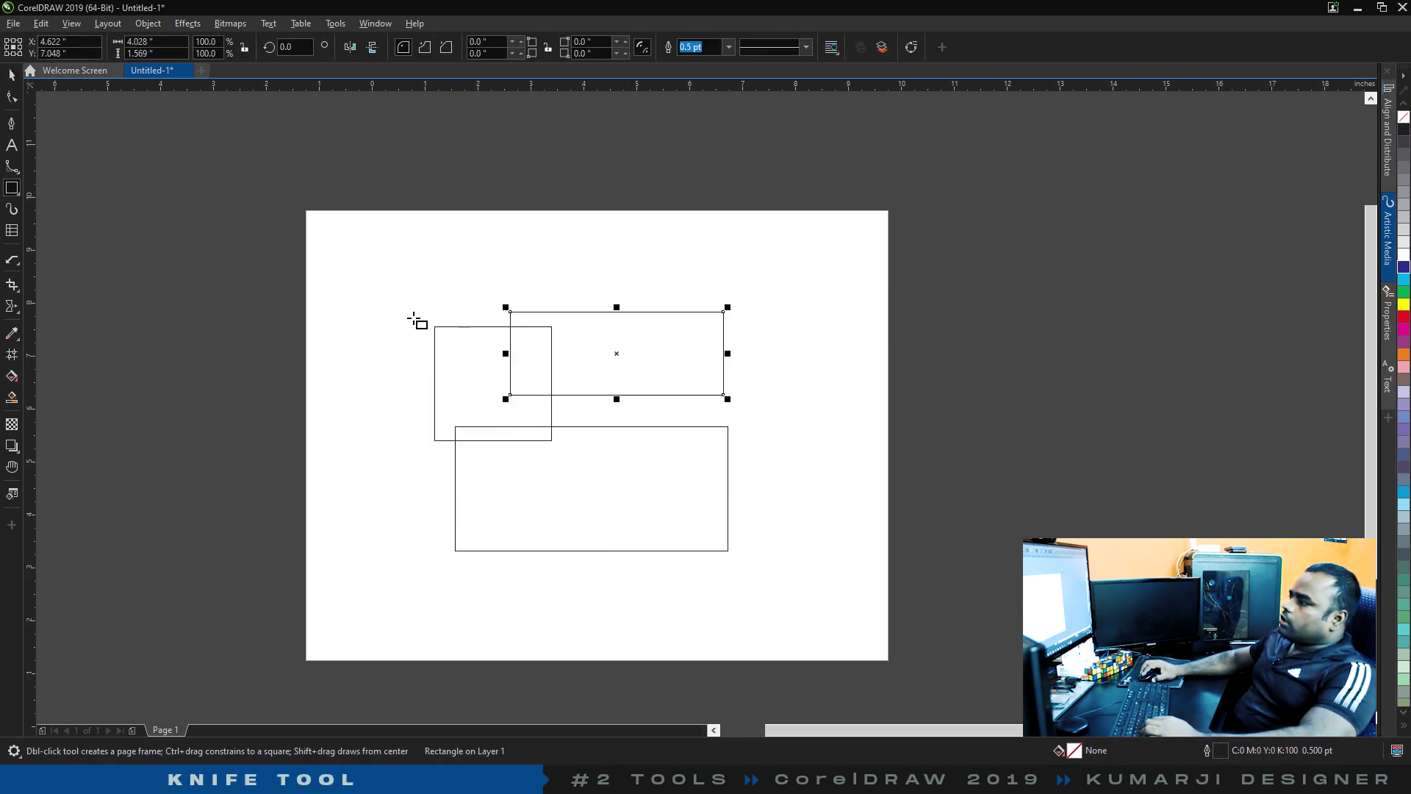
click(11, 75)
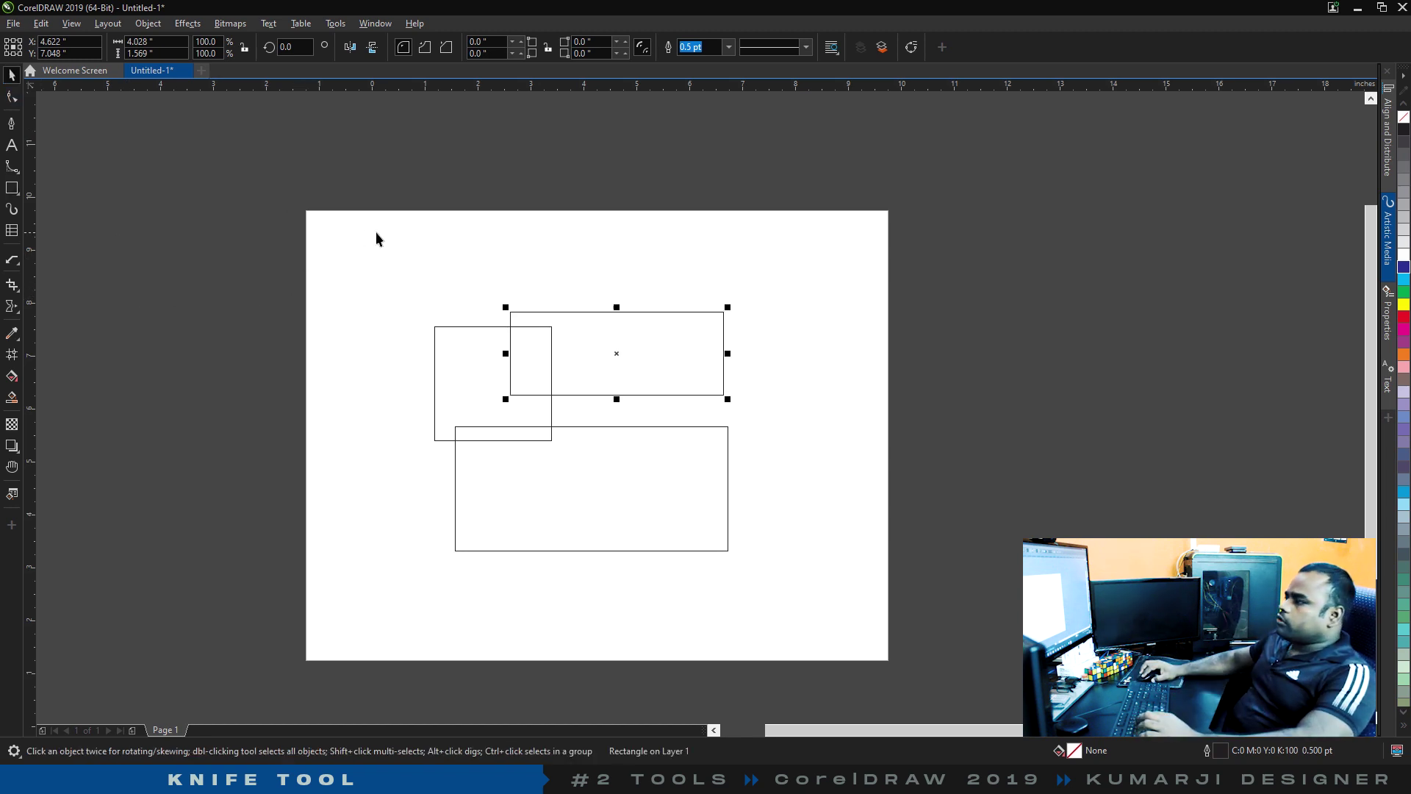
drag(760, 556, 760, 558)
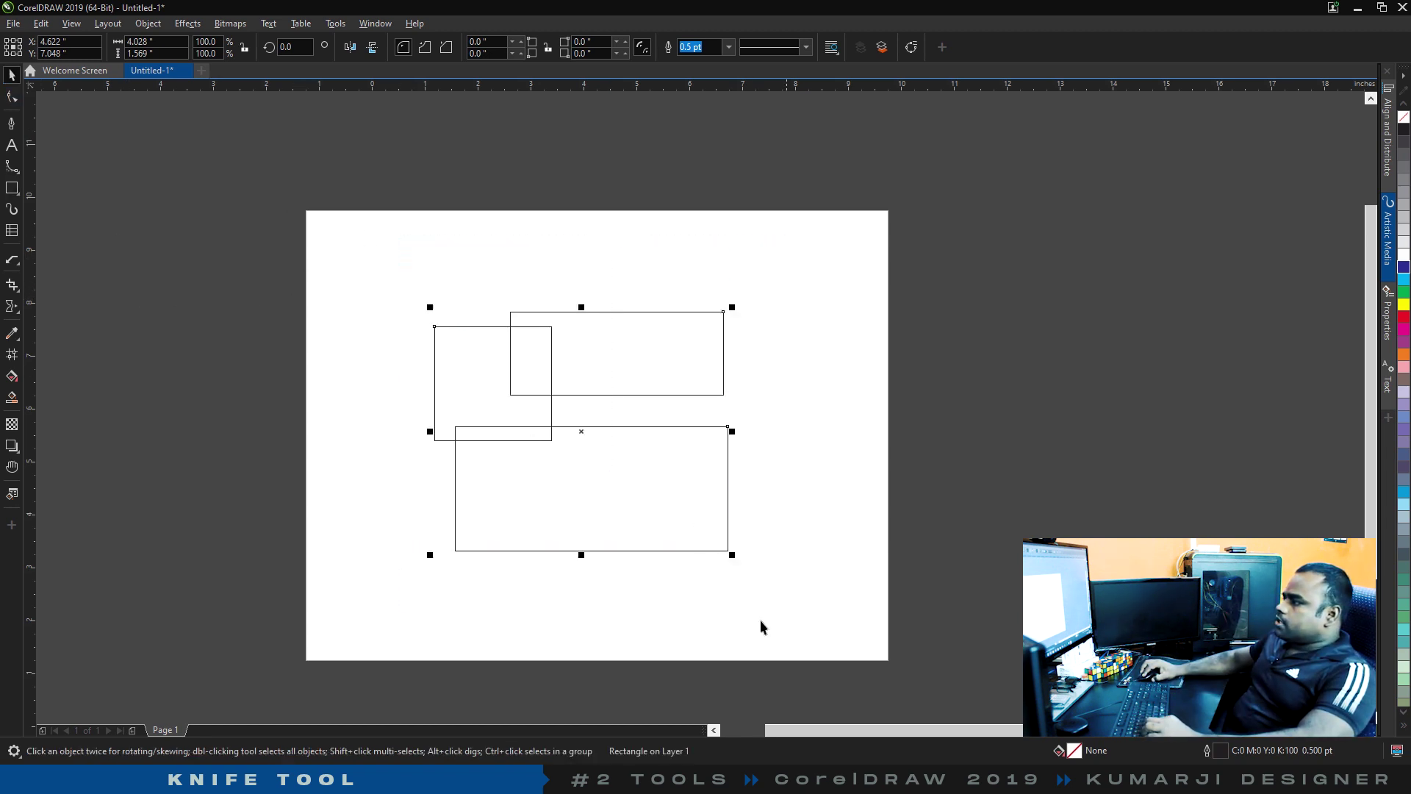
Cut the lowest rectangle horizontally through its middle with the Knife tool and delete the lower piece.
click(11, 284)
click(53, 302)
drag(351, 495, 809, 495)
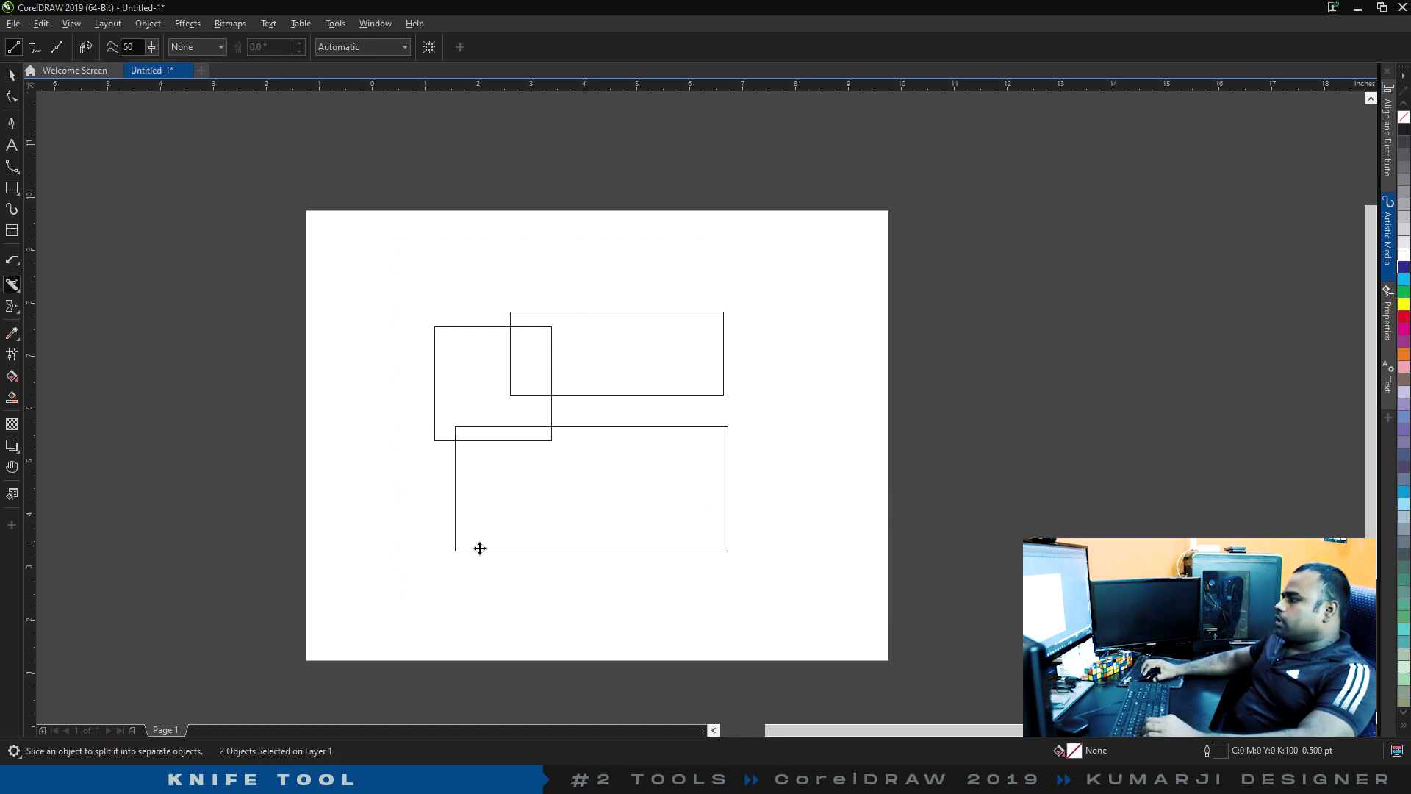
click(552, 549)
key(space)
drag(554, 550, 524, 588)
key(Delete)
Cut the upper-right rectangle vertically near its right end with the Knife tool and move the pieces apart.
click(656, 349)
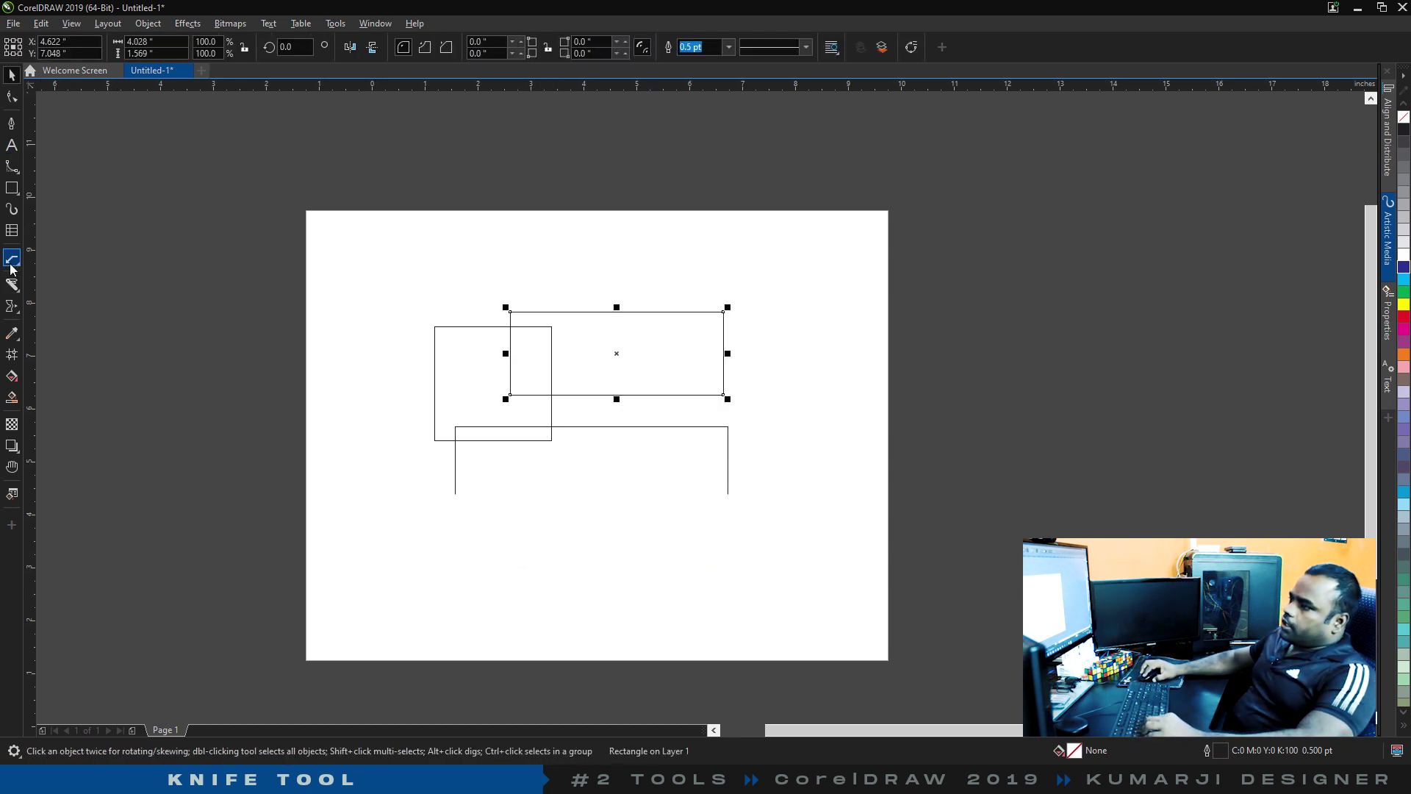
key(space)
drag(676, 291, 683, 413)
key(space)
drag(696, 351, 787, 315)
key(ctrl+z)
key(ctrl+z)
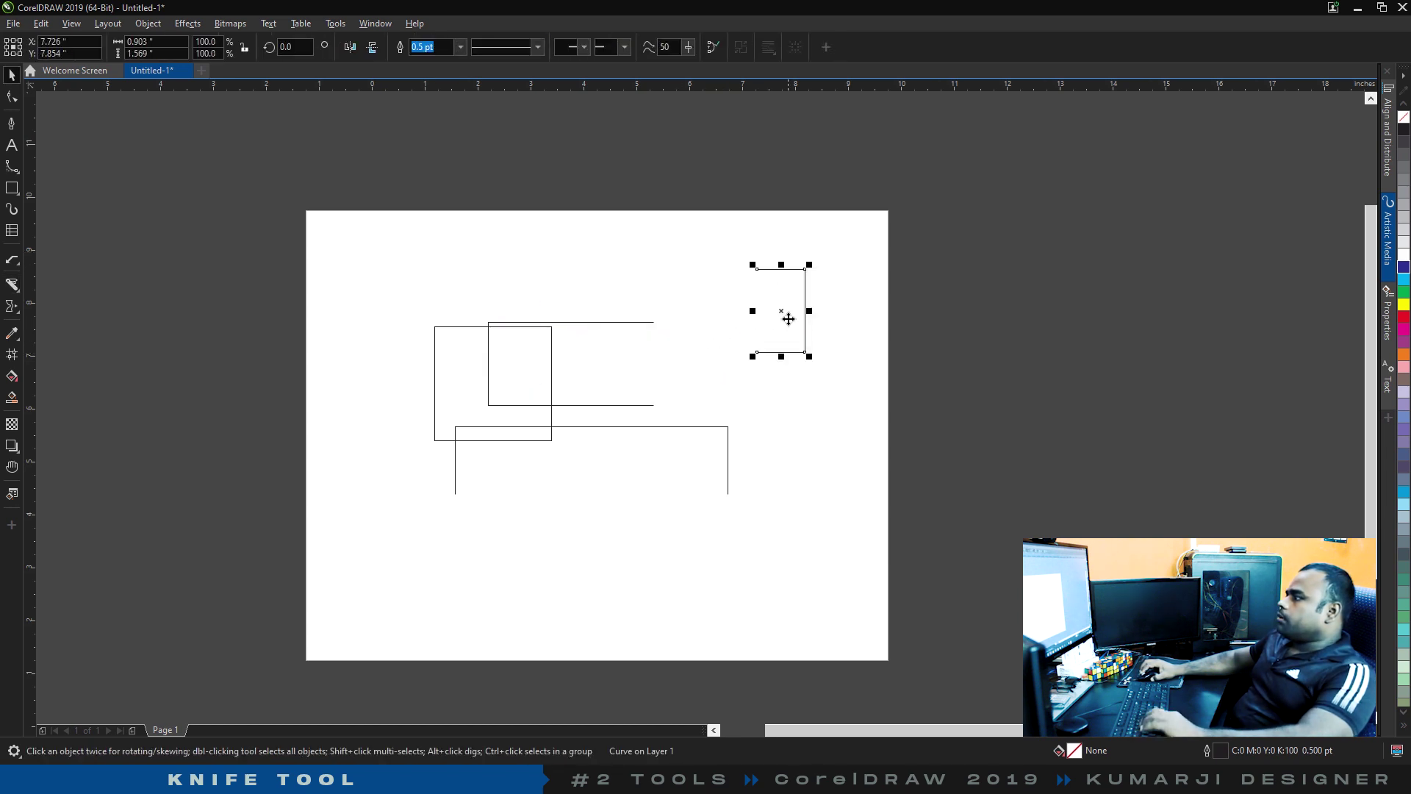
Clear the cut shapes from the page and draw five partly overlapping rectangles.
key(Delete)
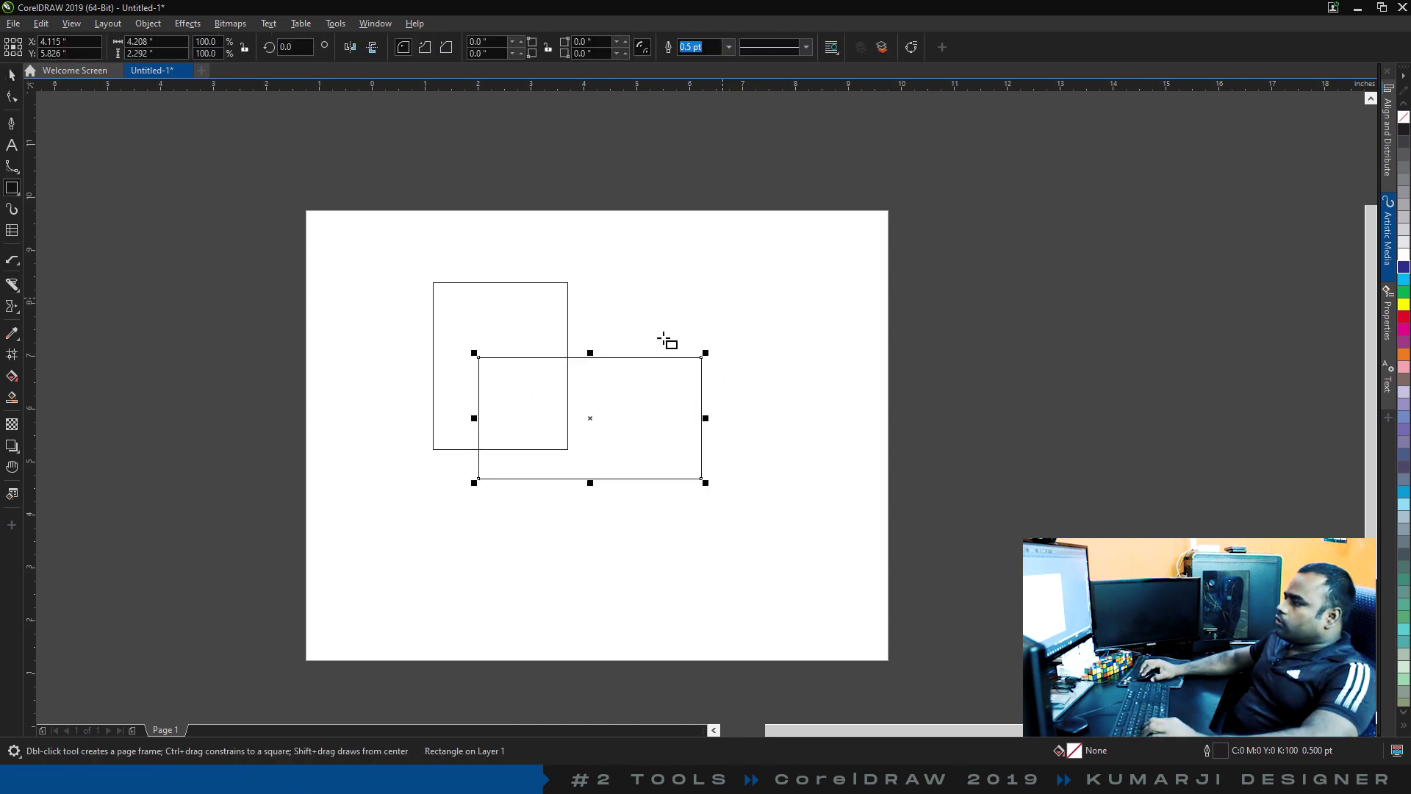
drag(559, 298, 722, 397)
drag(353, 358, 511, 494)
drag(527, 629, 719, 435)
Select all five rectangles and remove the outermost segments at their left, lower and upper sides with Virtual Segment Delete.
click(12, 74)
drag(280, 216, 725, 641)
click(16, 288)
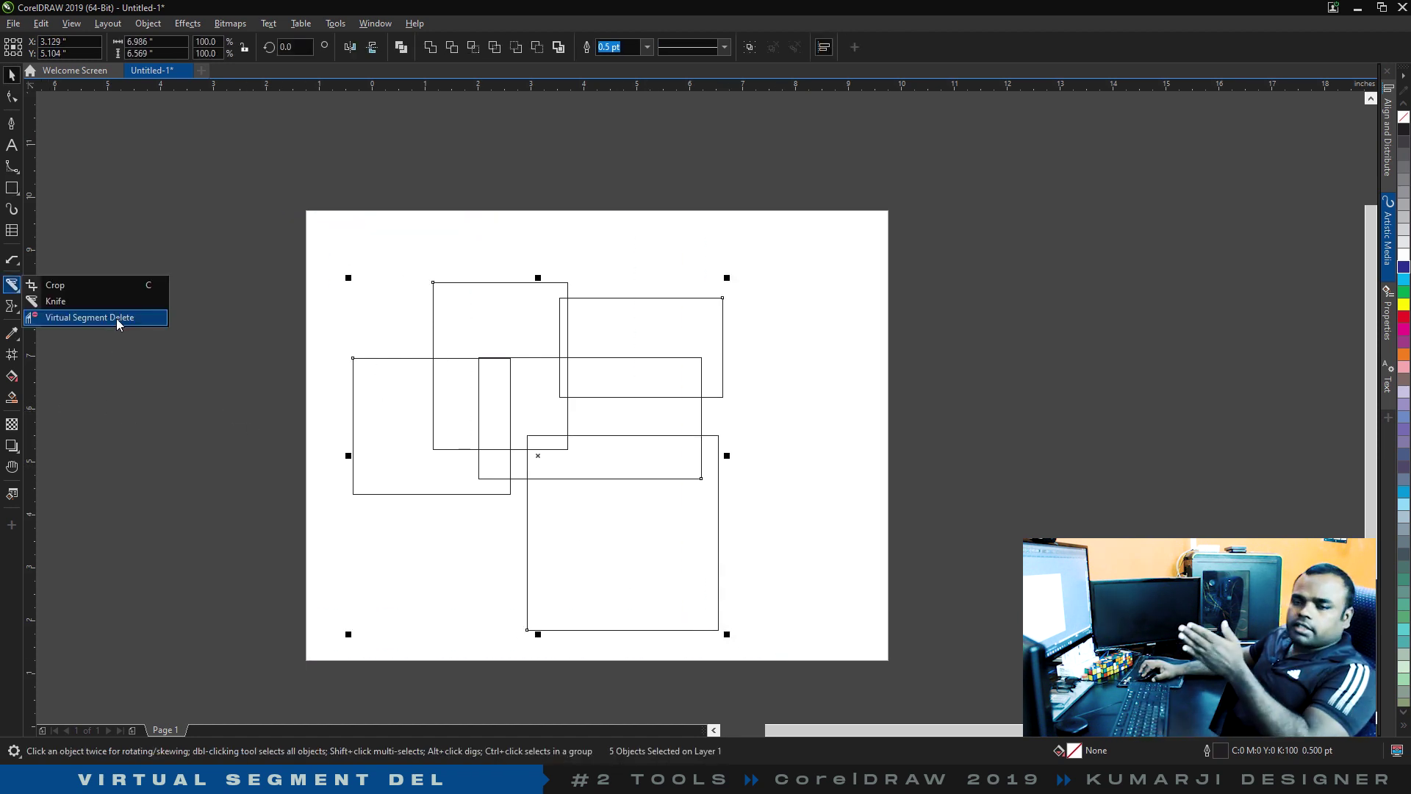
click(116, 319)
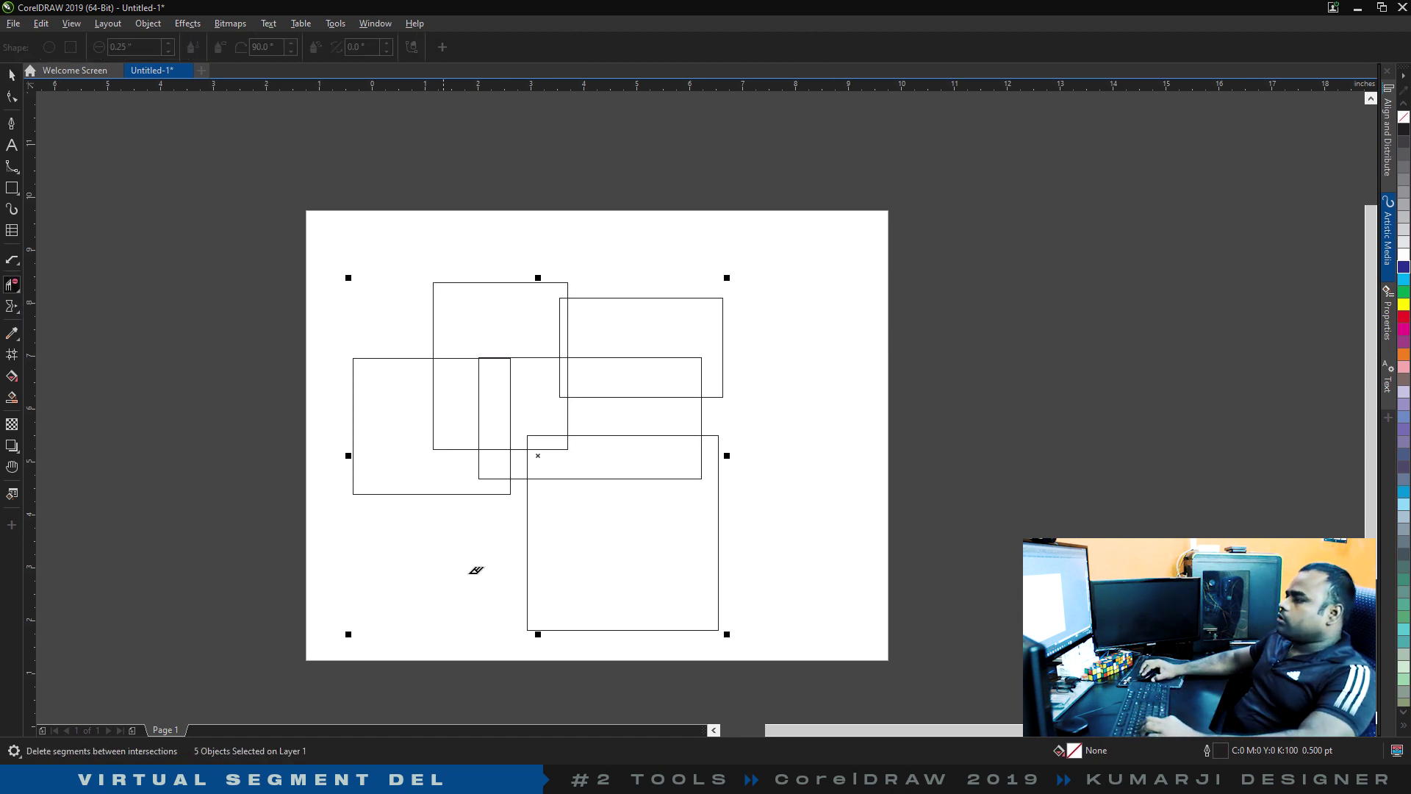
drag(621, 565, 389, 456)
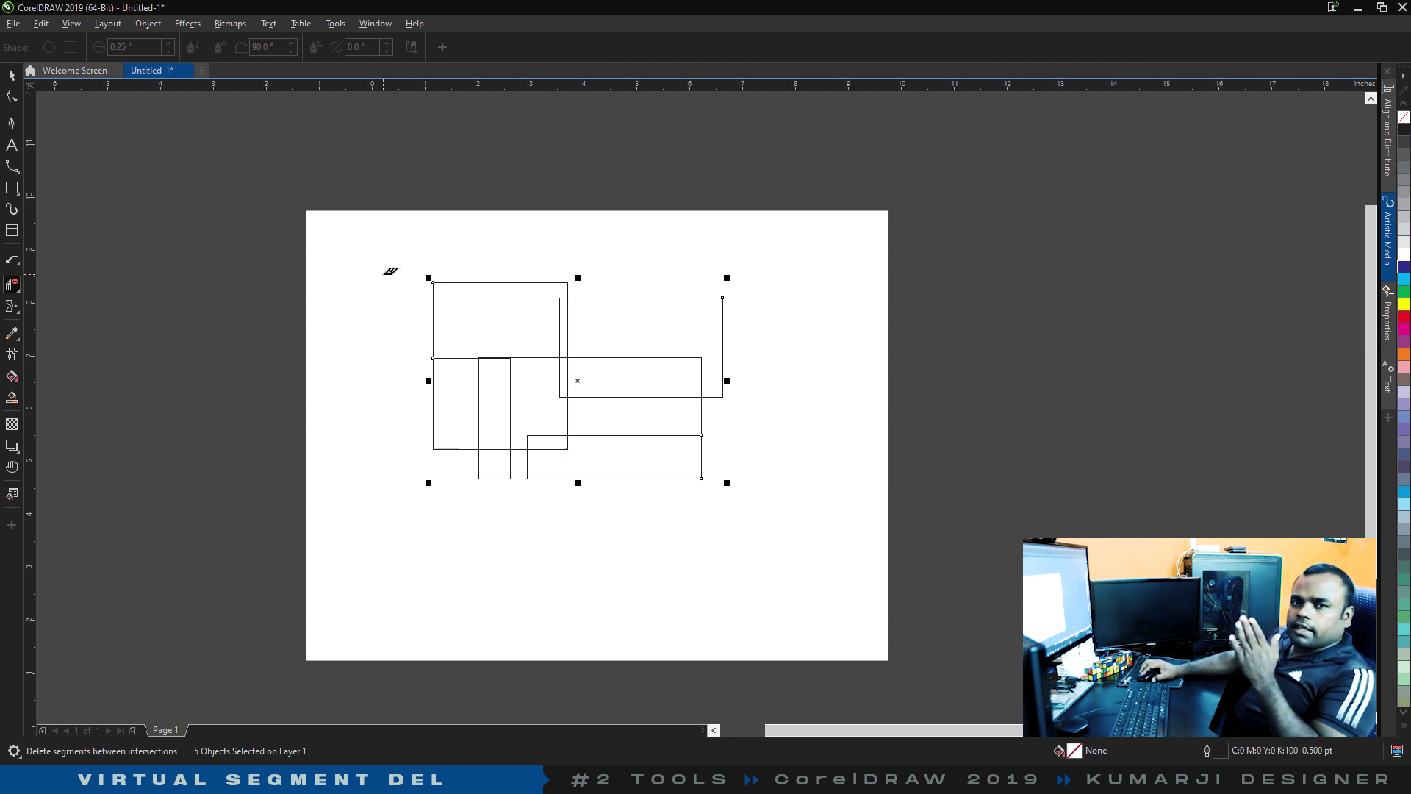
drag(498, 324, 531, 312)
drag(769, 277, 695, 312)
drag(717, 482, 604, 497)
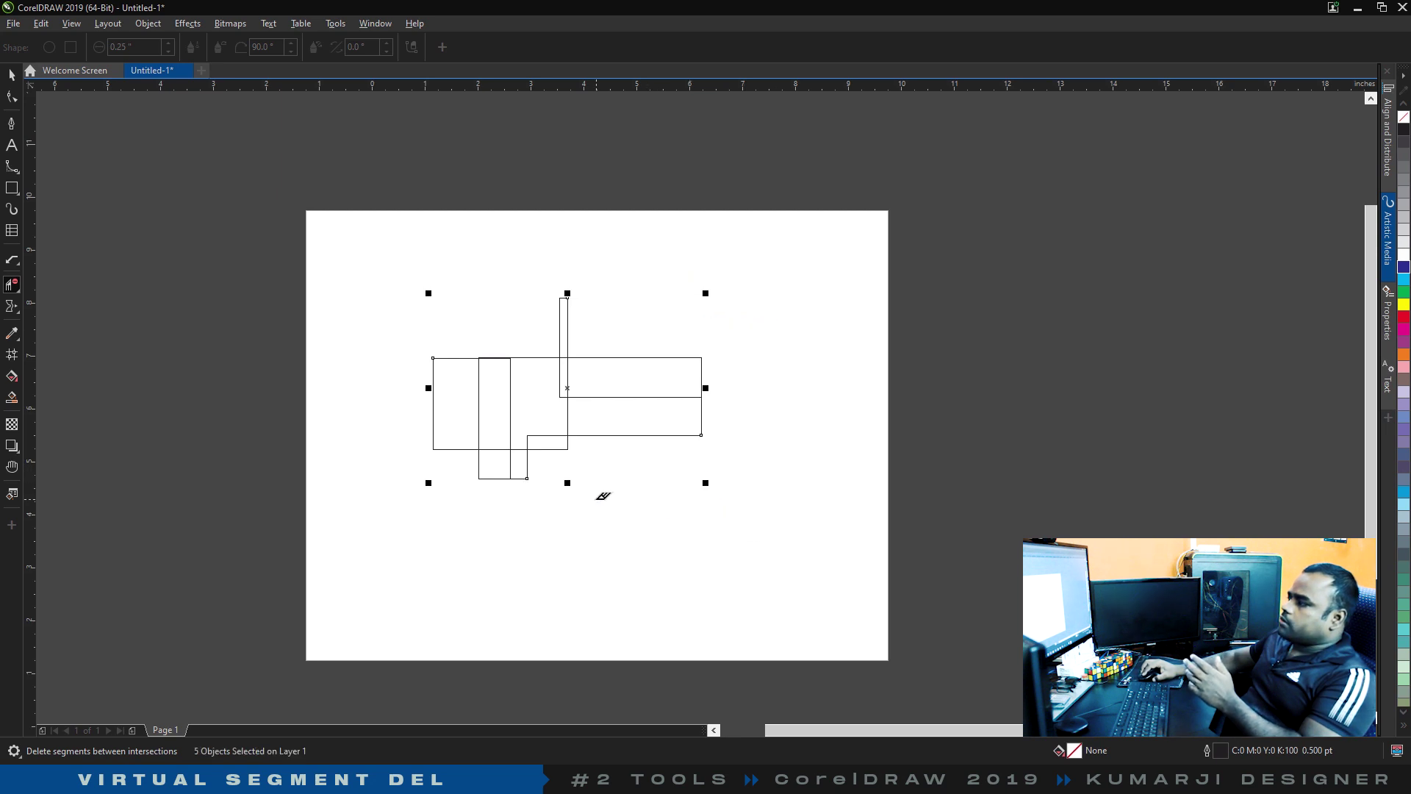
Remove further segments around the overlaps with Virtual Segment Delete, and clear the remaining central shapes from the page.
drag(720, 418, 683, 448)
drag(749, 319, 595, 371)
drag(500, 241, 621, 316)
drag(425, 343, 486, 462)
drag(574, 463, 633, 444)
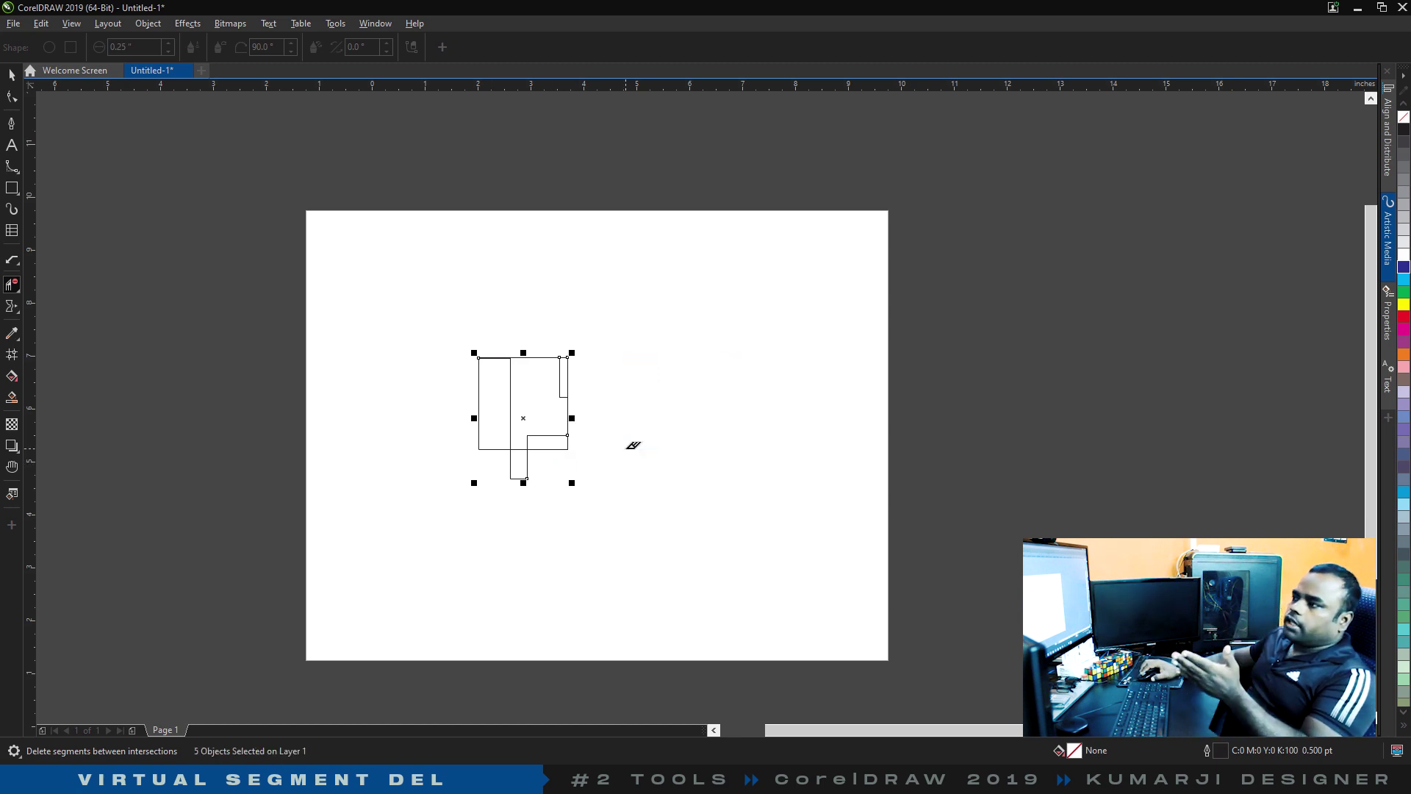
key(space)
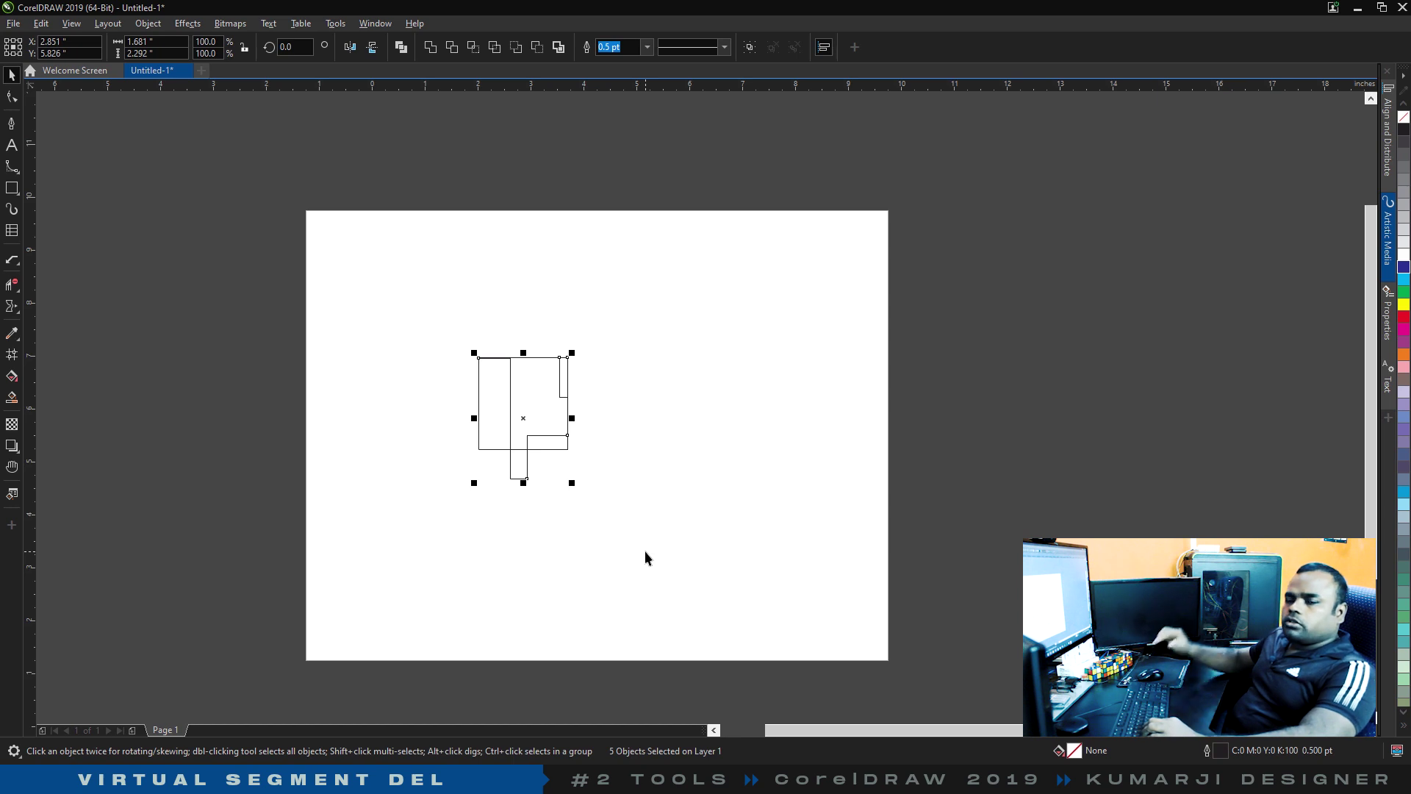
key(Delete)
Try the Smear tool with a 1.5-inch nib on the rectangle's edges, and undo all the smears.
click(11, 306)
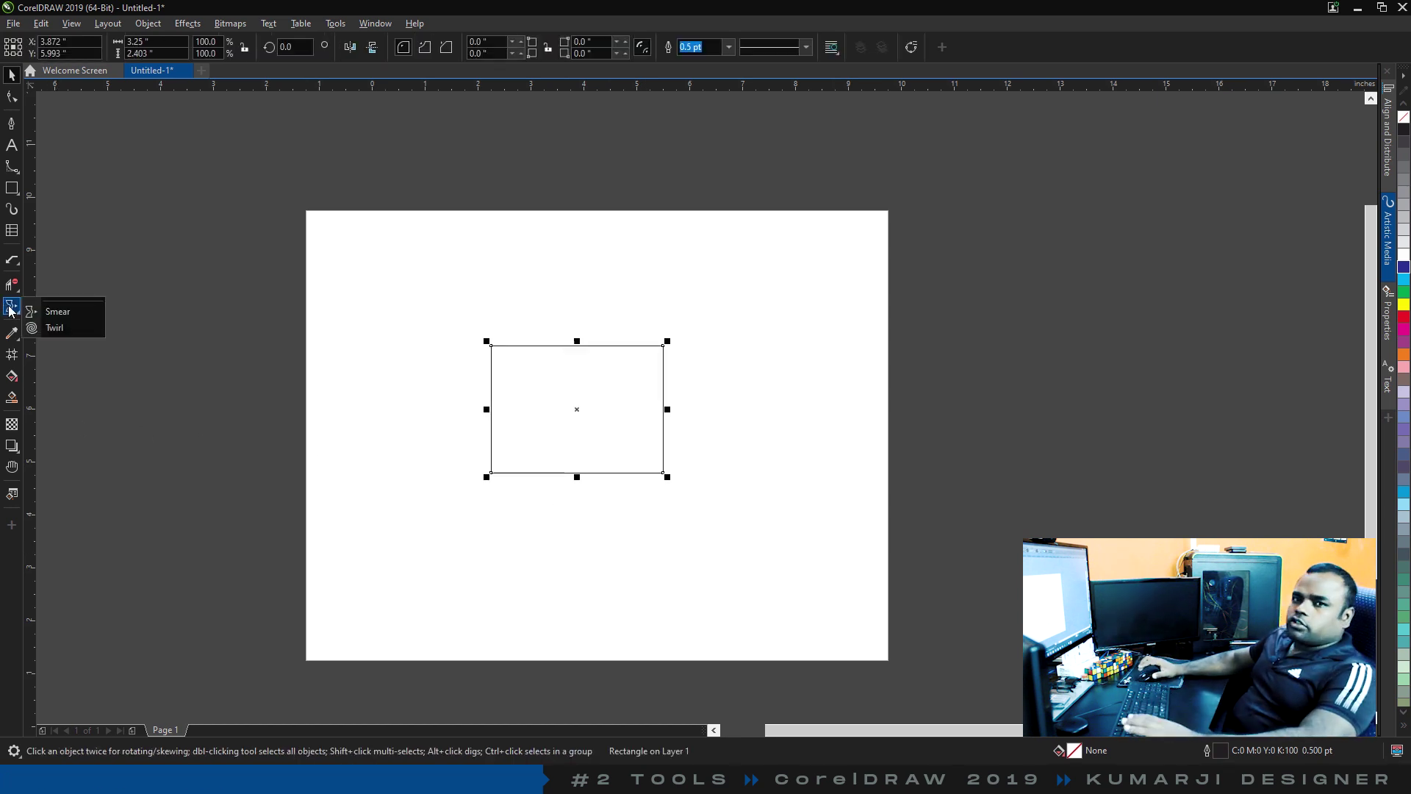
click(57, 311)
drag(488, 485, 460, 408)
mouse_move(592, 326)
mouse_down()
mouse_move(717, 374)
mouse_move(585, 441)
mouse_move(708, 483)
mouse_move(554, 378)
mouse_move(436, 413)
mouse_move(677, 334)
mouse_move(709, 410)
mouse_up()
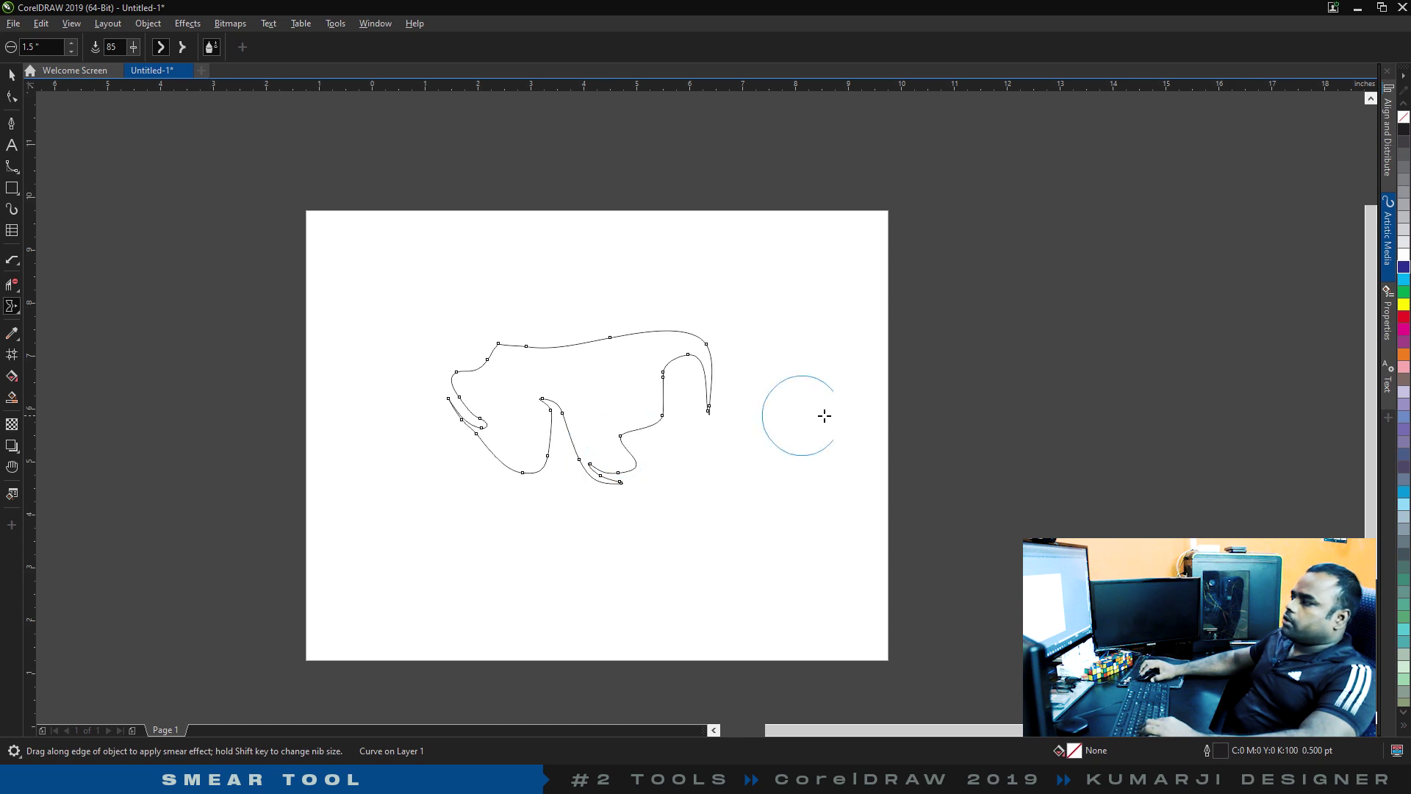
key(ctrl+z)
key(ctrl+z)
key(ctrl+z)
key(ctrl+z)
key(ctrl+z)
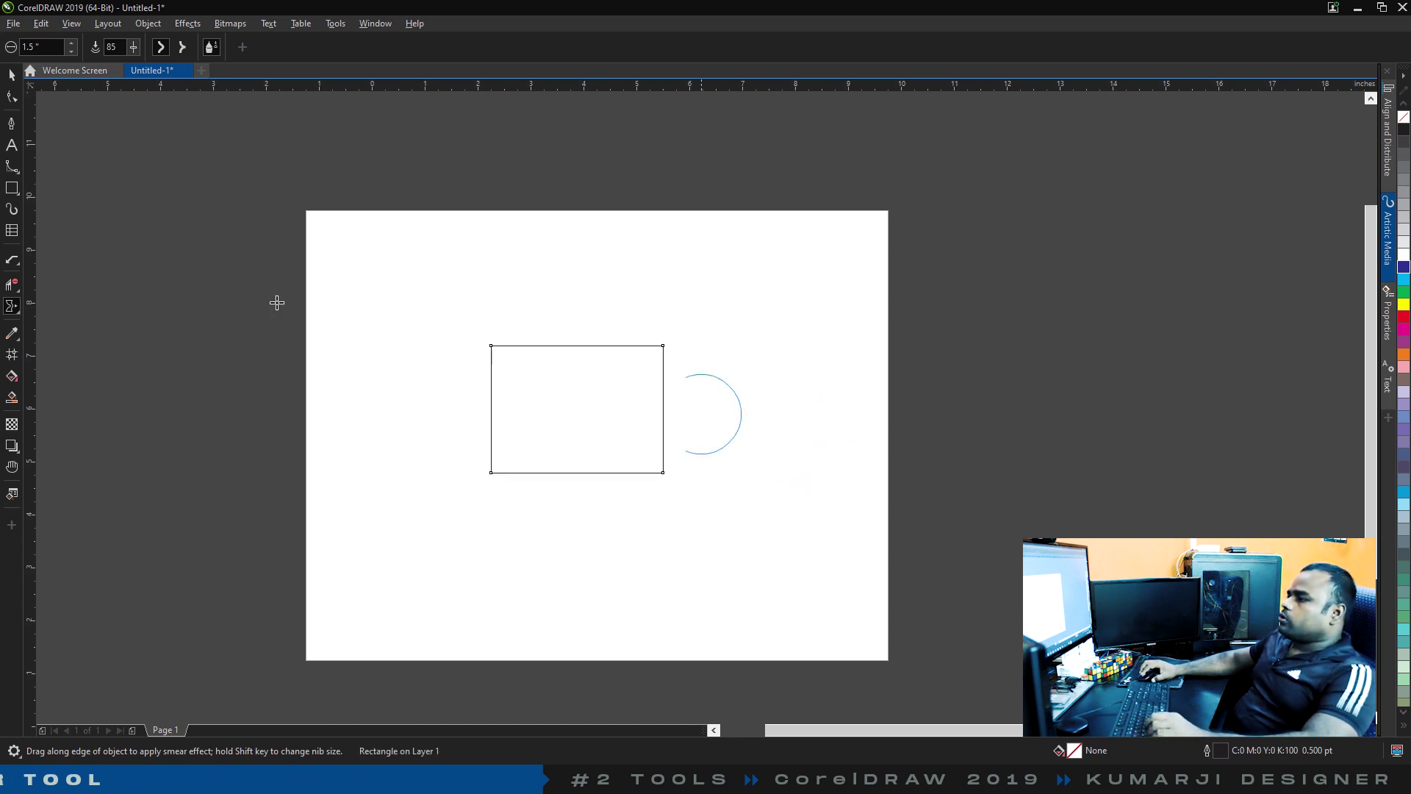
Swirl all four edges of the rectangle with the Twirl tool using a 1.5-inch nib.
key(space)
click(12, 306)
click(72, 328)
drag(587, 350, 588, 346)
drag(573, 466, 604, 498)
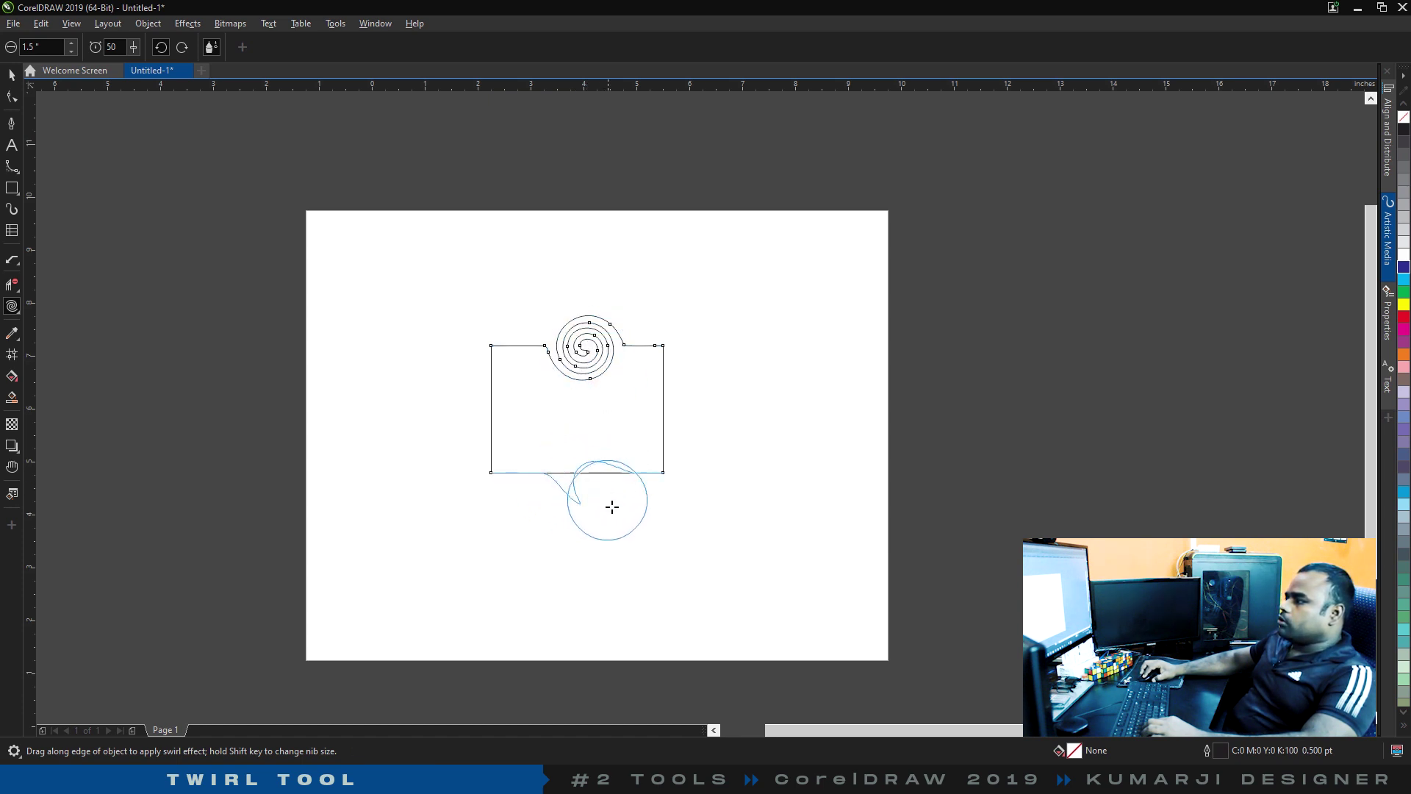
drag(661, 412, 668, 417)
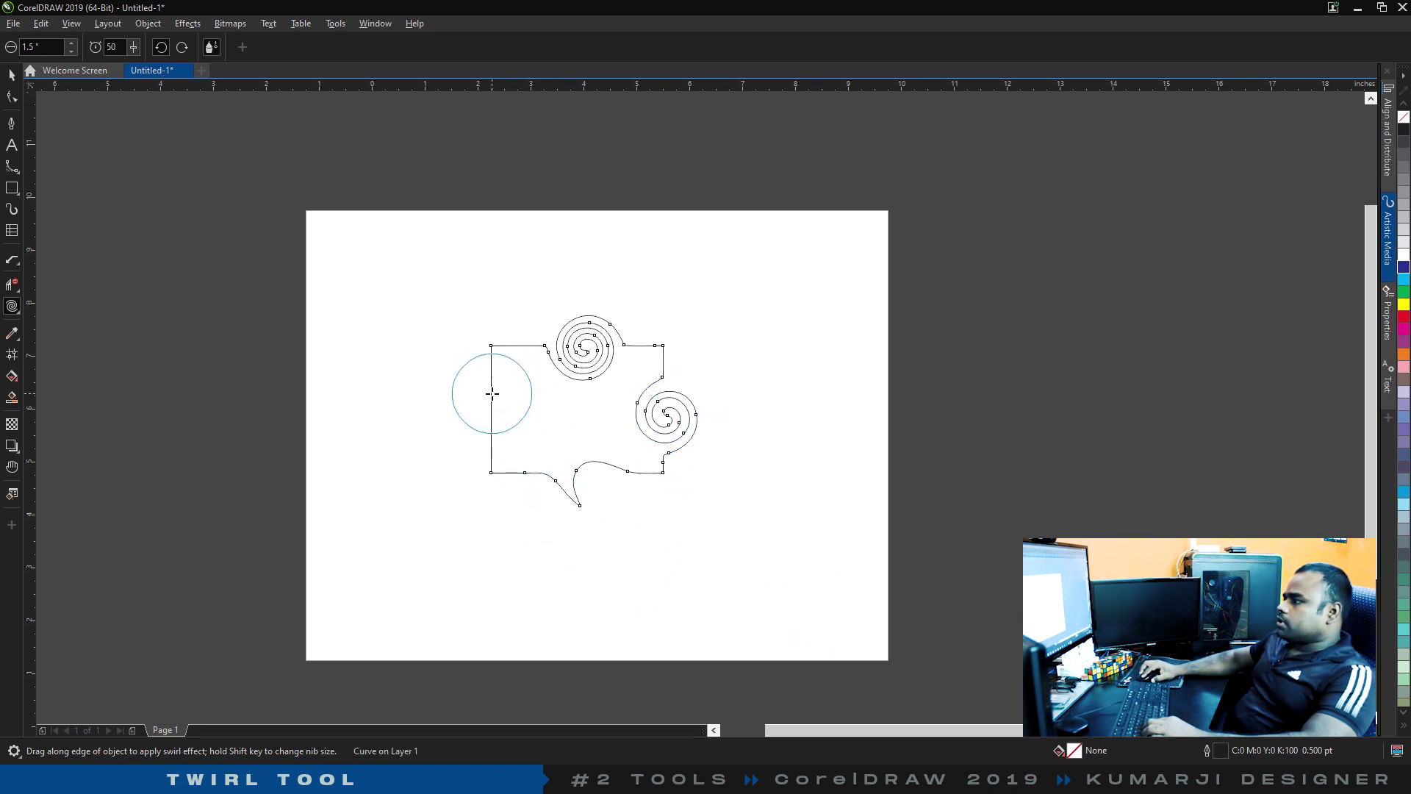
drag(492, 393, 492, 394)
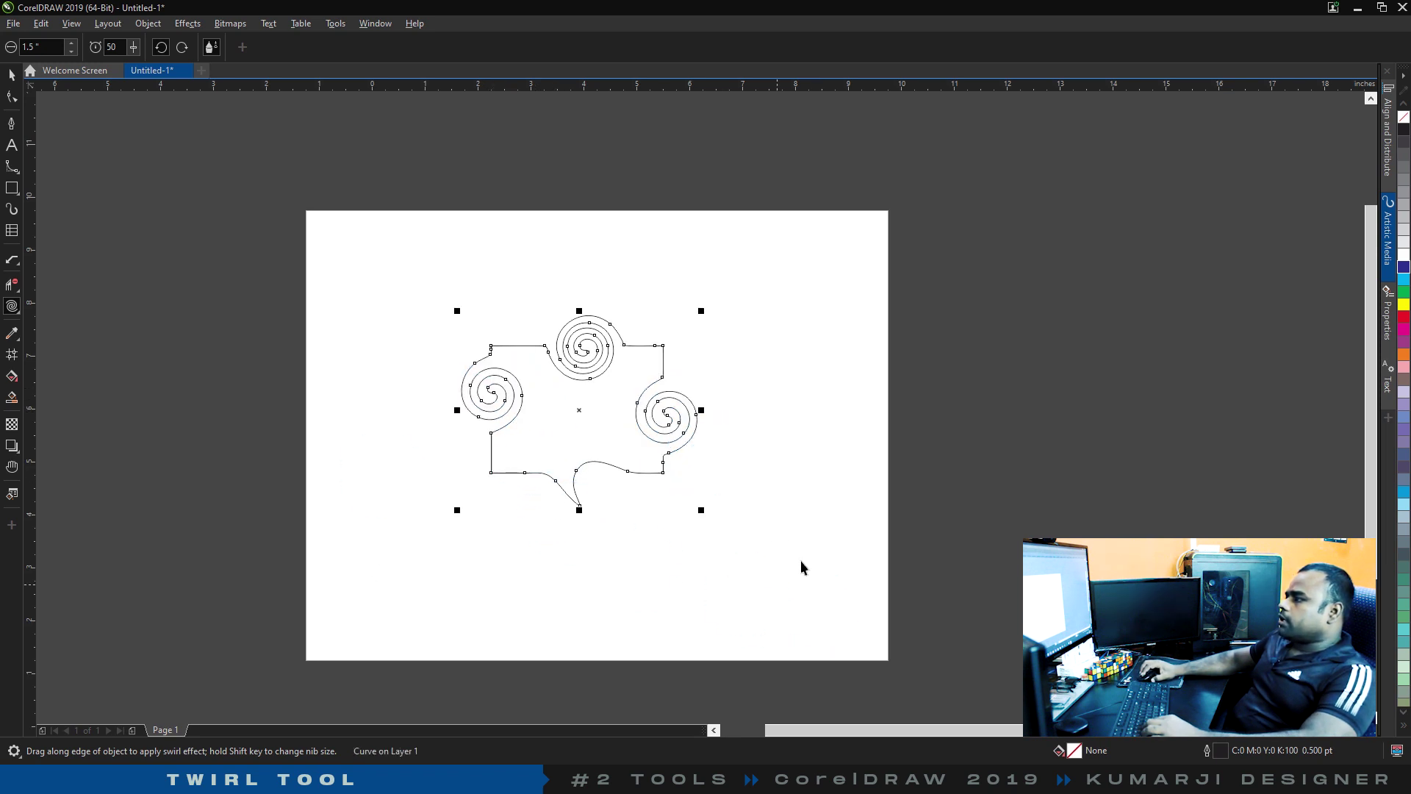
Delete the twirled shape and draw a rectangle about 2.17 by 1.96 inches on the empty page.
key(space)
click(573, 406)
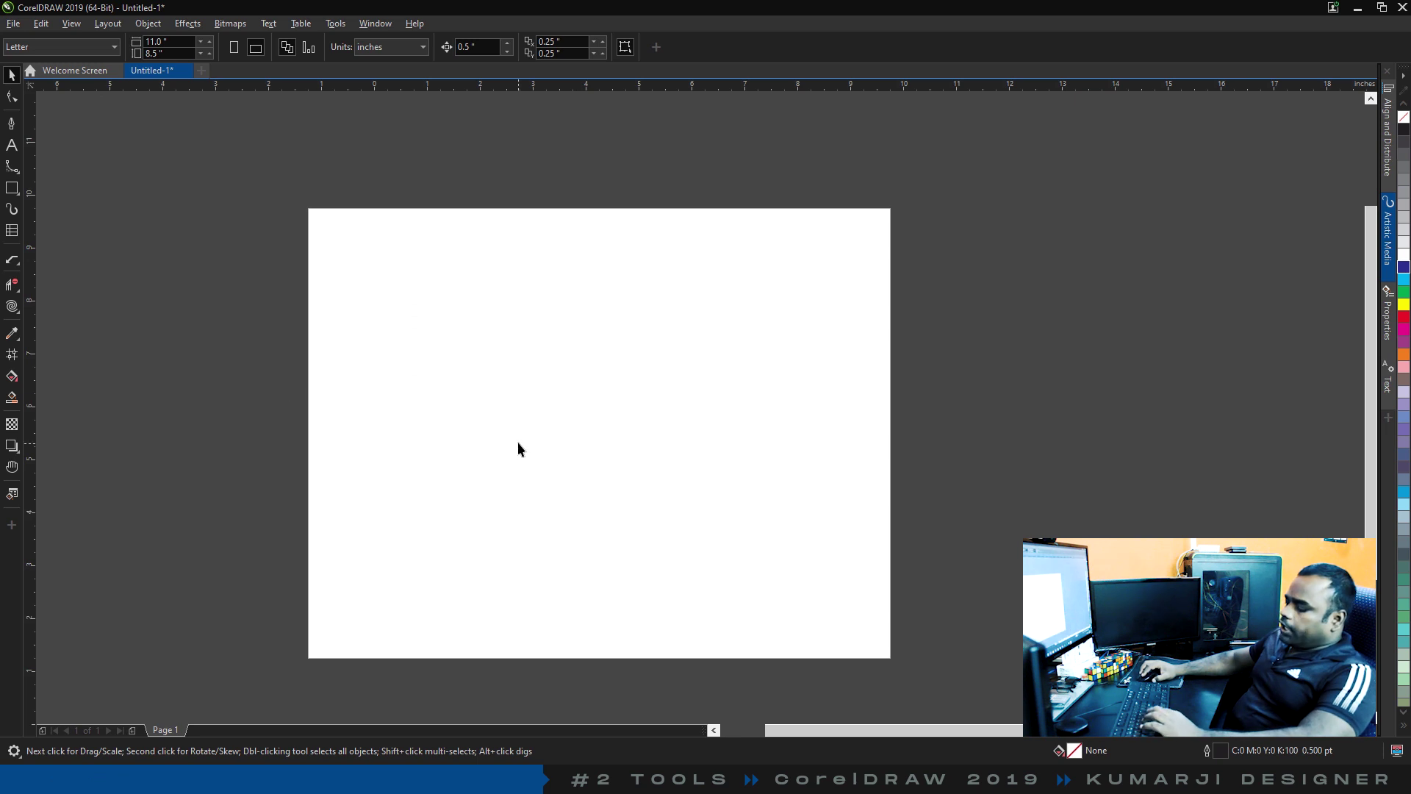
key(F6)
drag(417, 347, 532, 451)
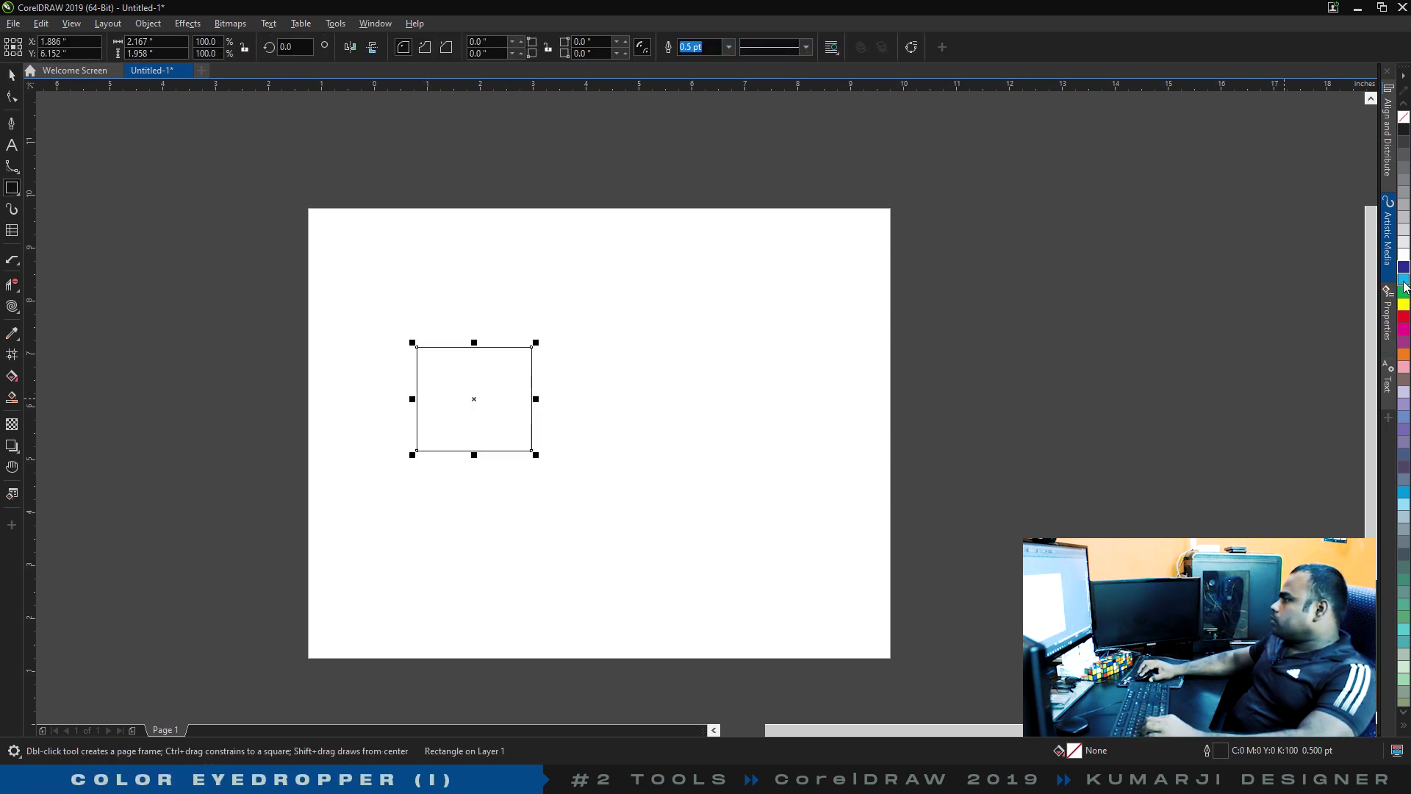
Give the rectangle a cyan fill and a 10 pt yellow outline, and move it toward the page's lower left.
click(1404, 283)
right_click(1404, 307)
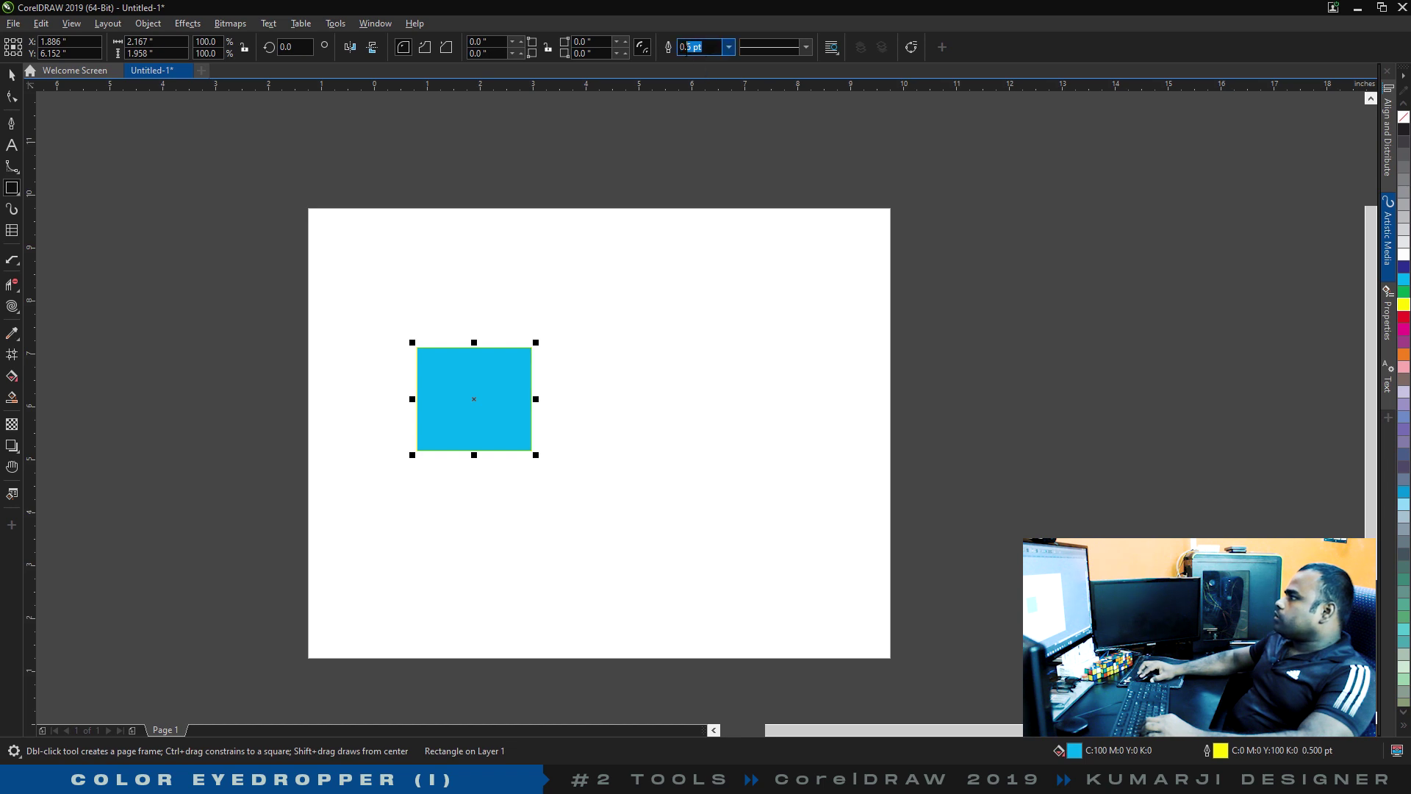
text(10)
key(Return)
key(Escape)
drag(487, 419, 419, 457)
Draw a rectangle about 2.36 by 1.42 inches above the cyan one, with a blue fill and a 20 pt yellow outline.
key(F6)
drag(413, 273, 539, 347)
key(space)
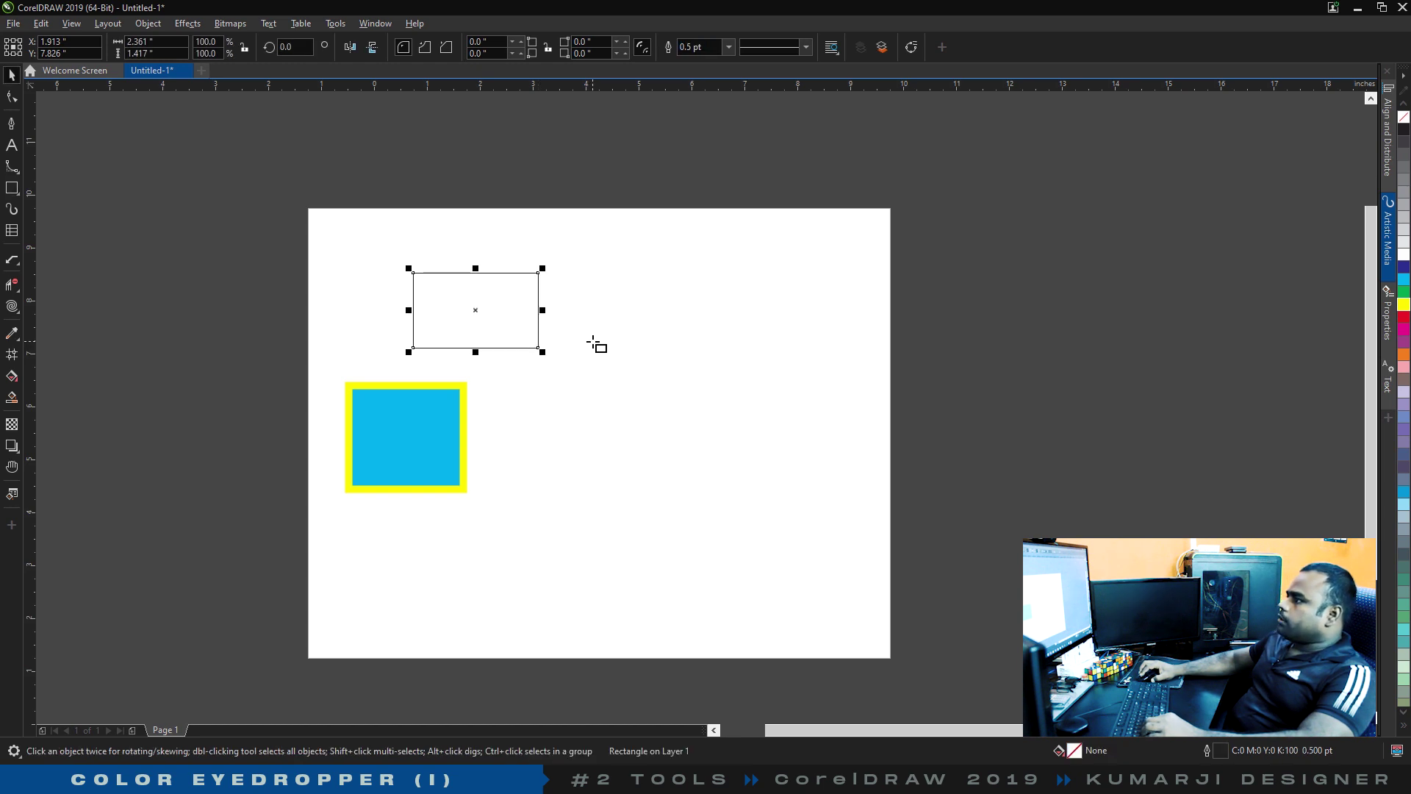
click(1403, 272)
right_click(1404, 308)
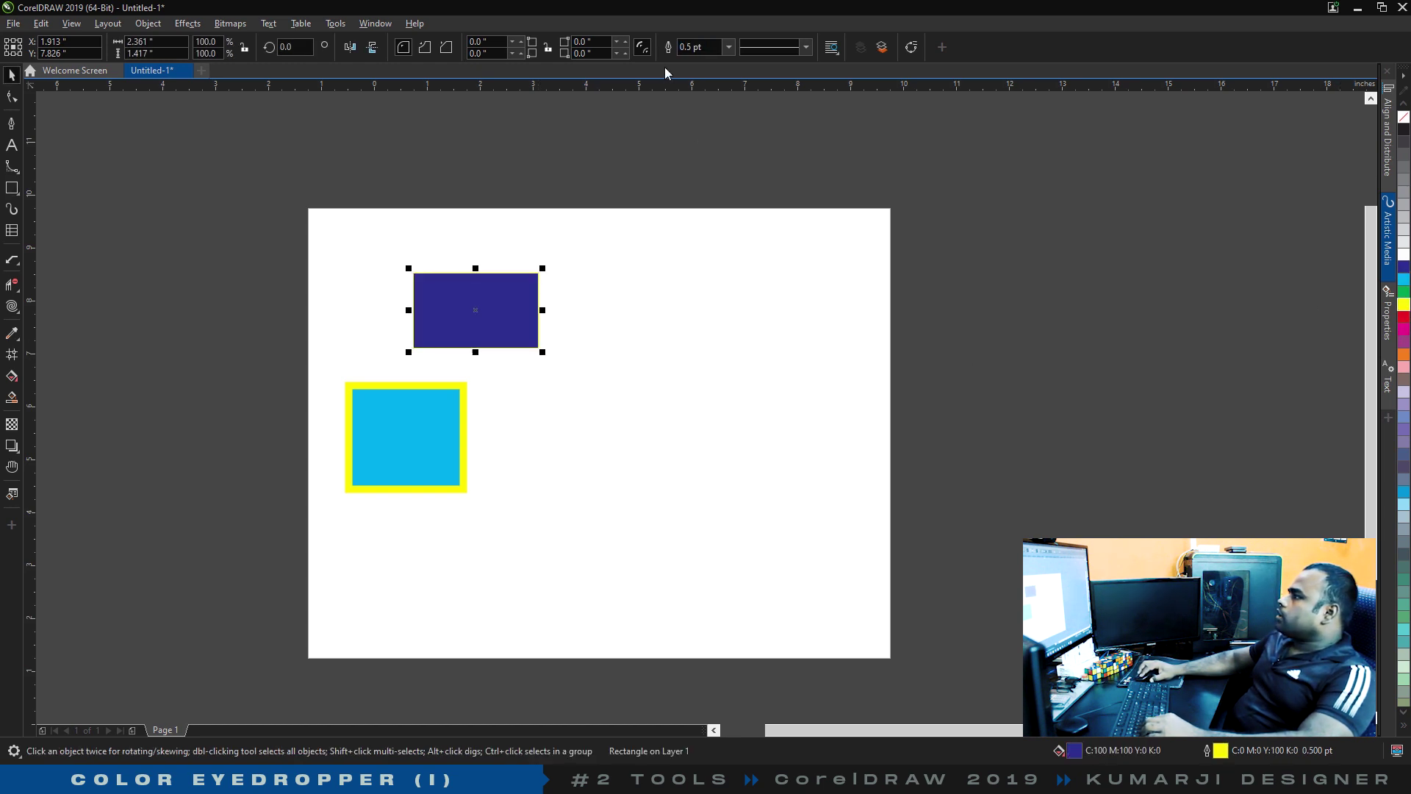
key(Return)
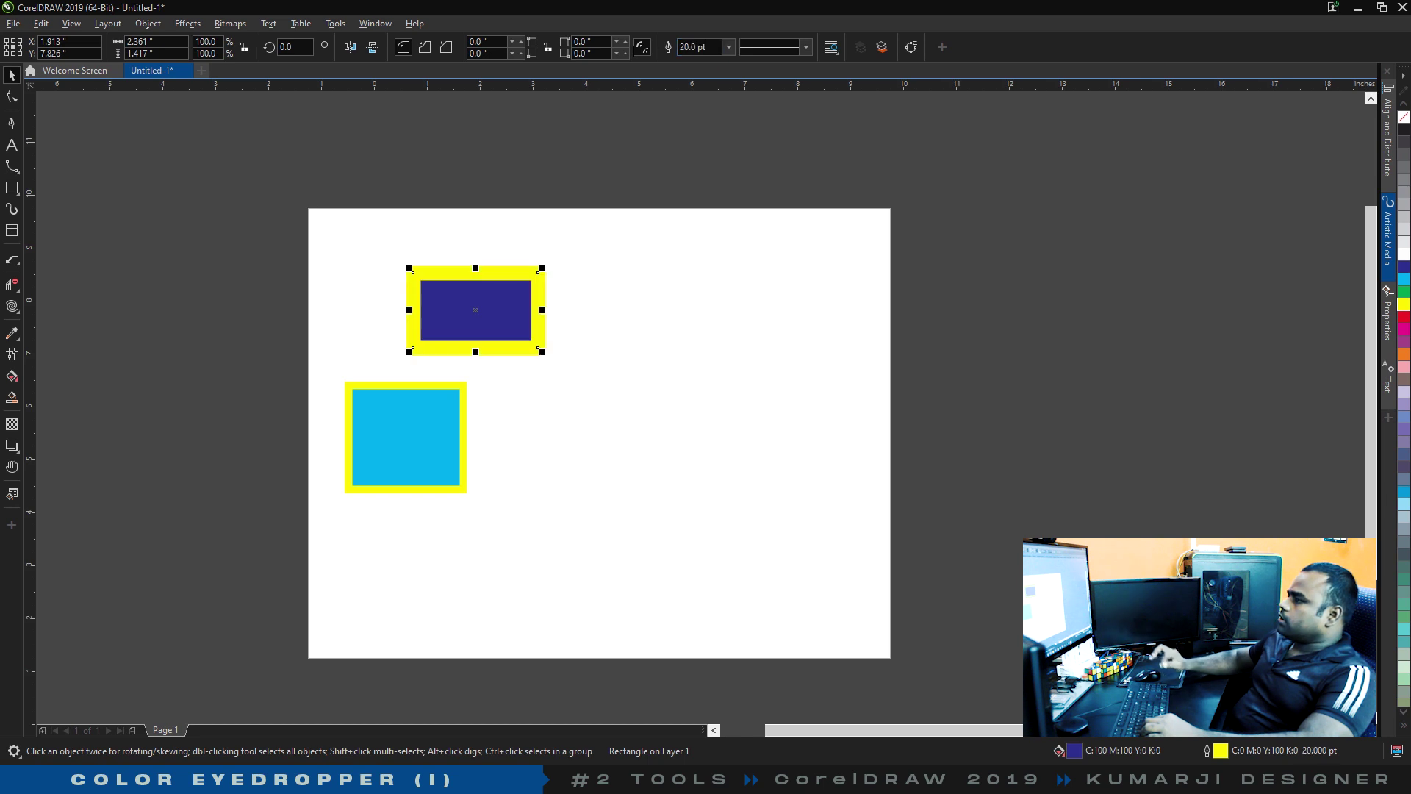
Try filling the empty rectangle with the blue sampled from the upper rectangle using the Color Eyedropper, and undo the fill.
click(11, 333)
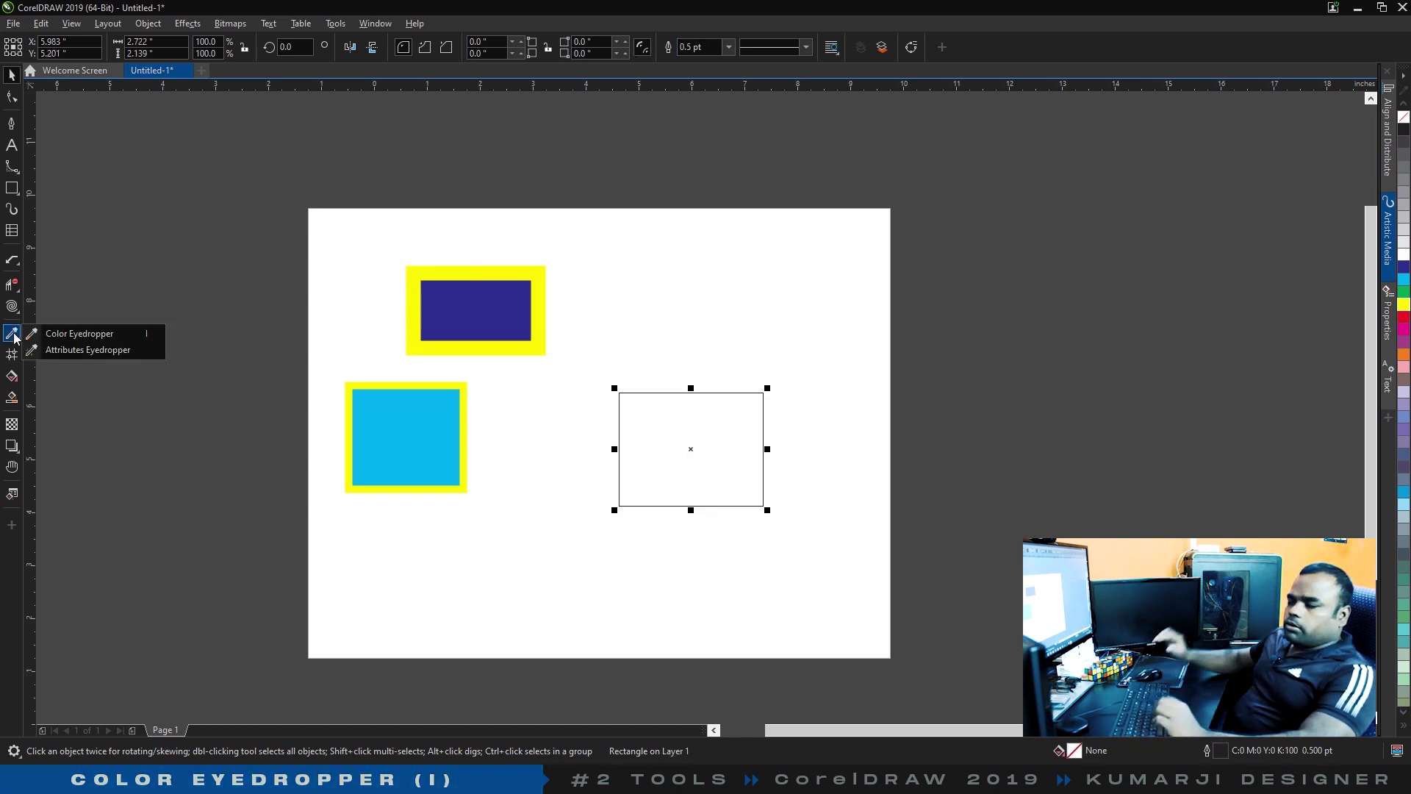
click(73, 336)
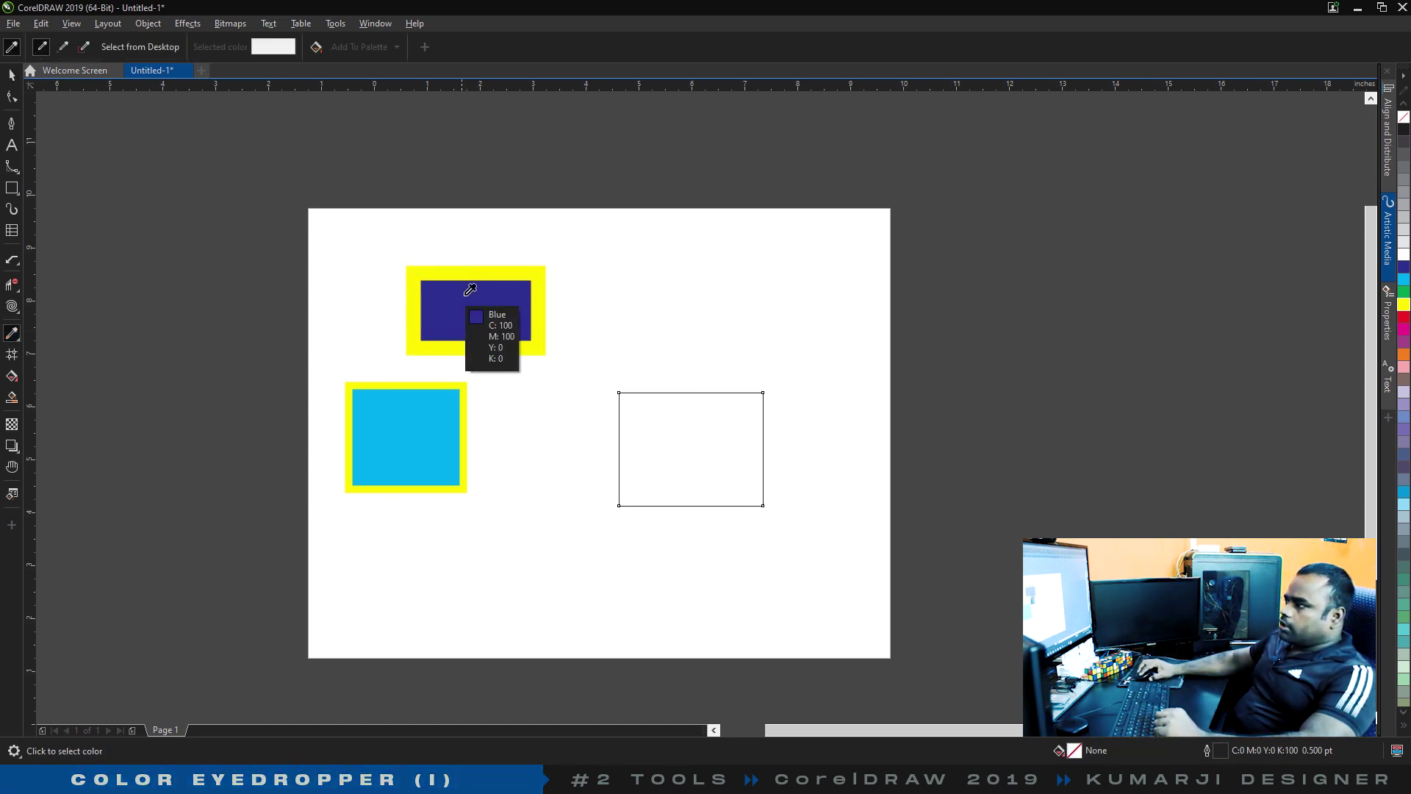
click(471, 287)
click(697, 446)
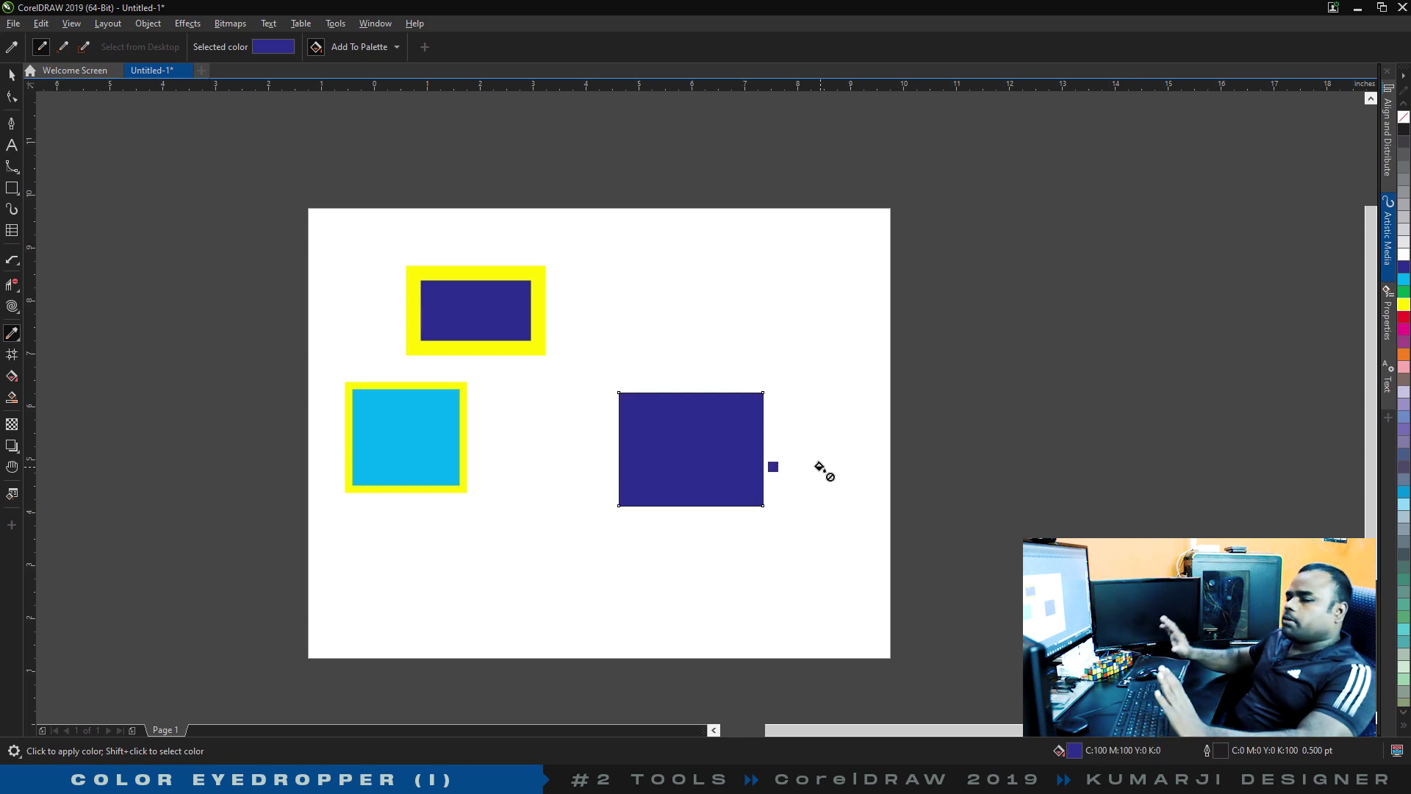
key(ctrl+z)
Copy the cyan rectangle's fill and outline onto the empty rectangle with the Attributes Eyedropper.
click(12, 334)
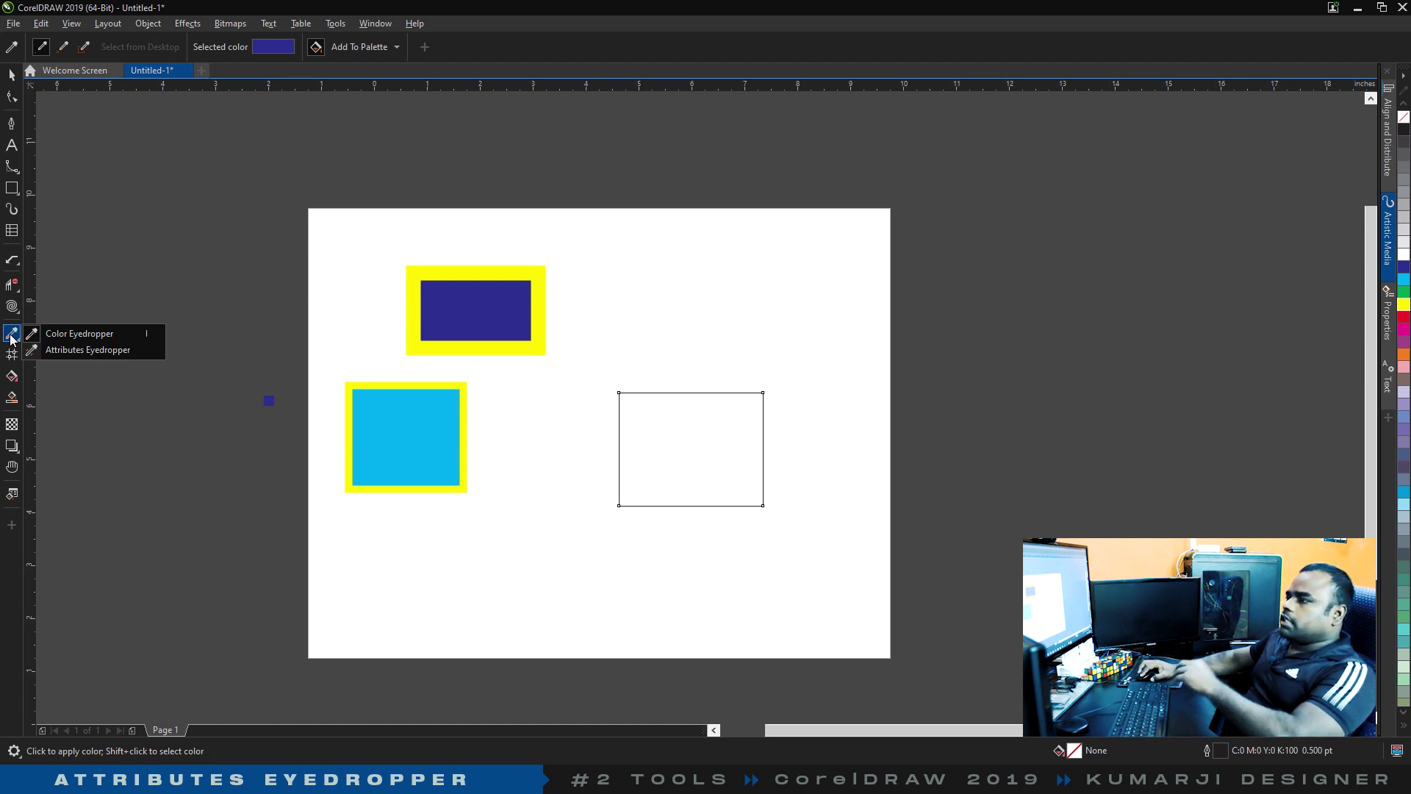
click(84, 351)
click(400, 418)
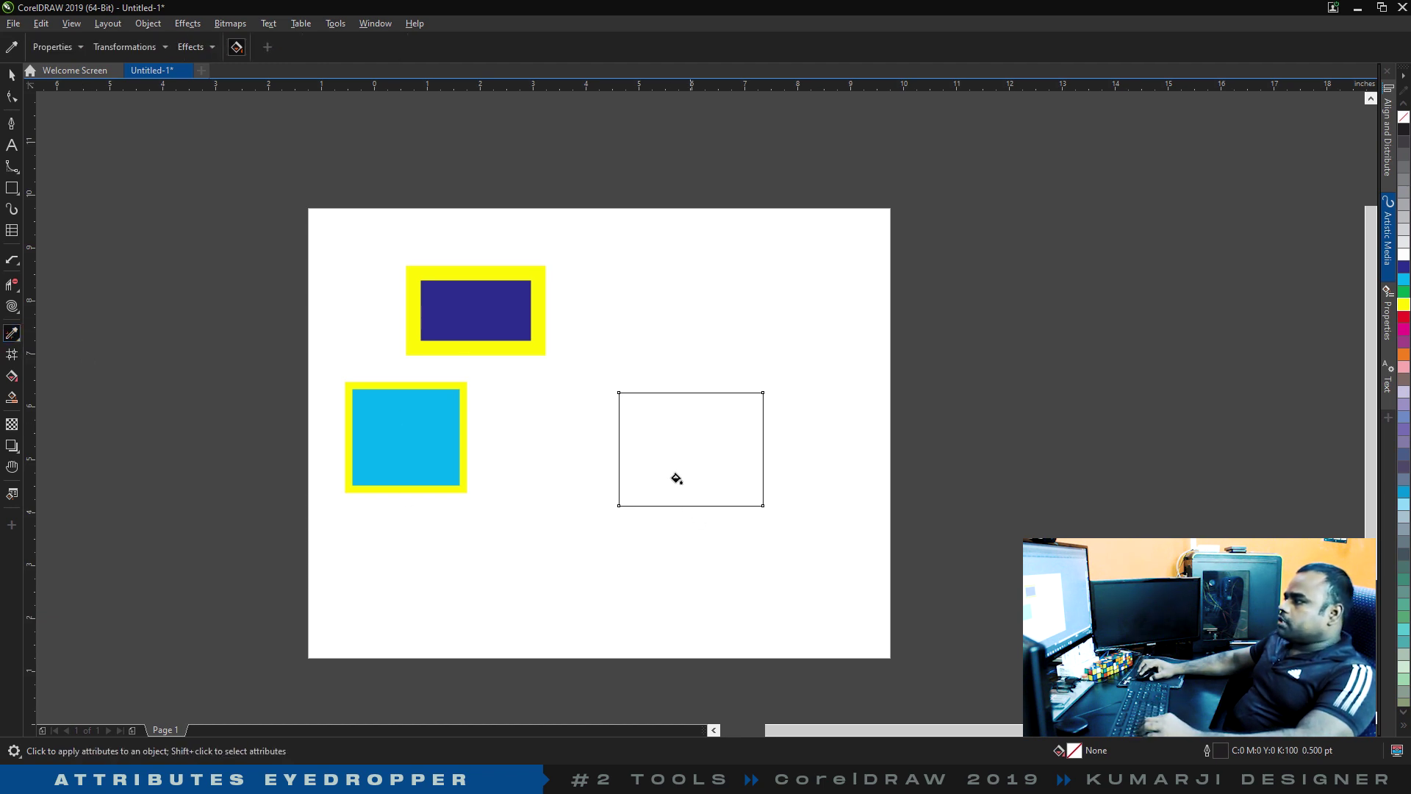
click(667, 427)
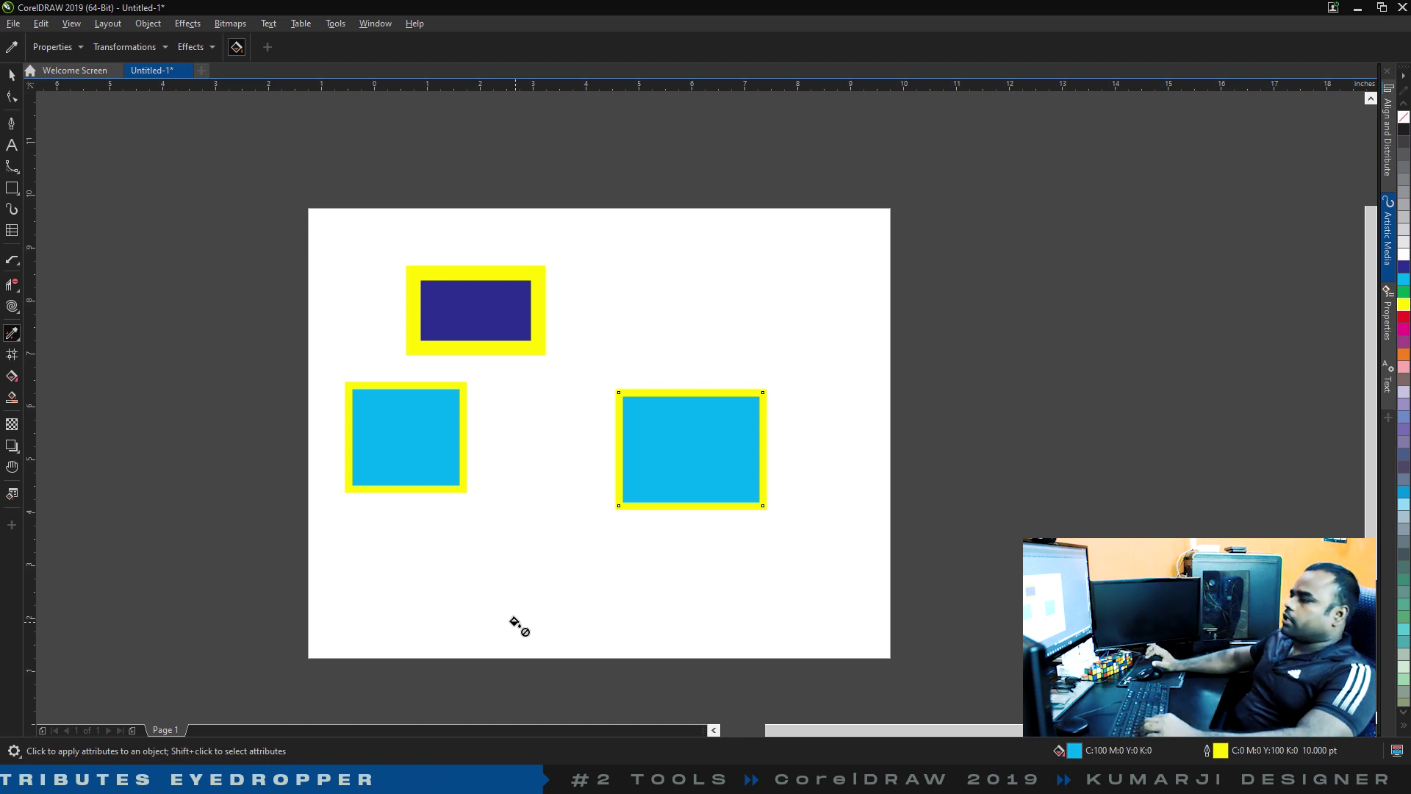
key(space)
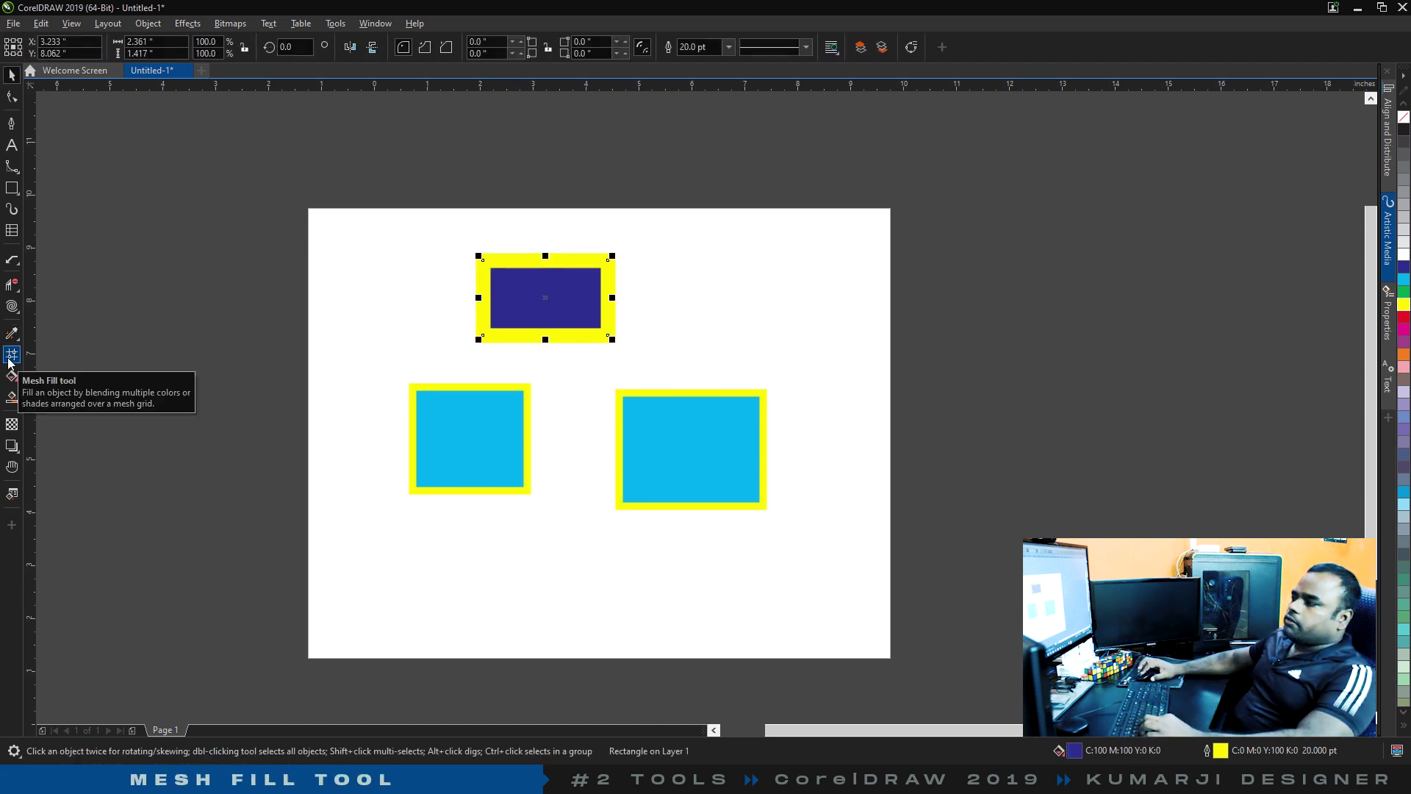
Apply a 2 by 2 Mesh Fill to the larger cyan rectangle and colour its centre node white.
click(695, 469)
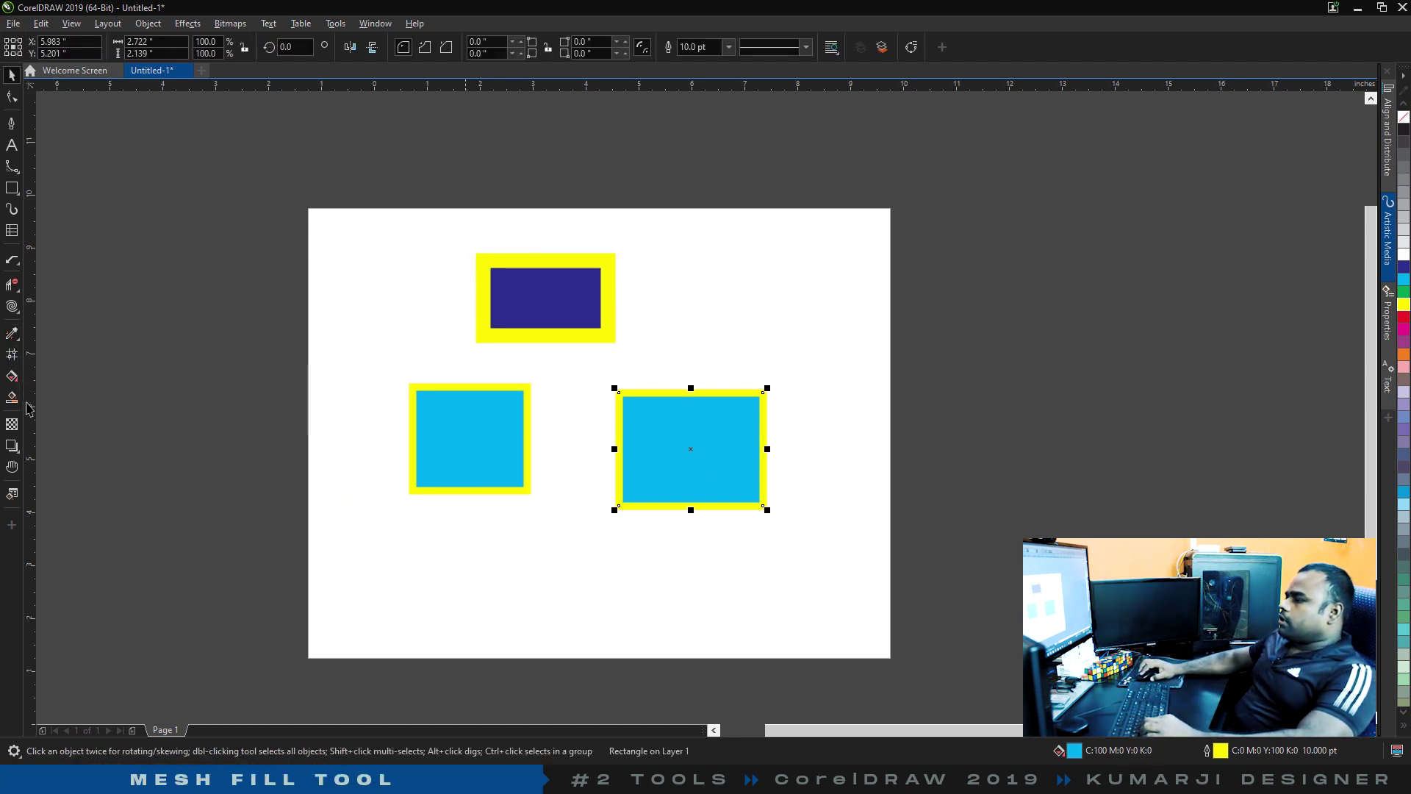
click(11, 358)
click(692, 453)
click(1404, 258)
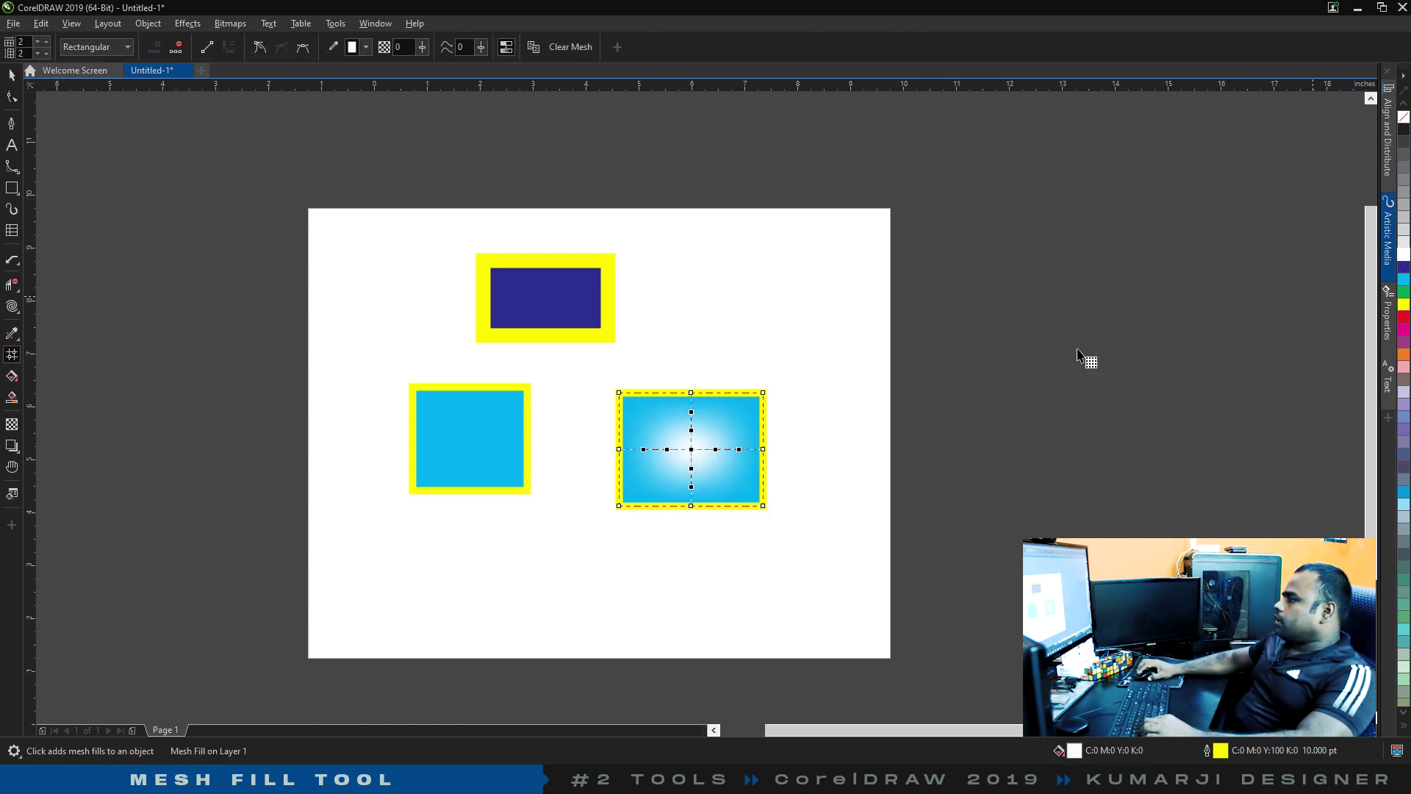
Add three mesh nodes to the larger cyan rectangle: yellow near the upper-right corner, magenta at lower left and dark blue at lower right.
scroll(817, 397, up, 2)
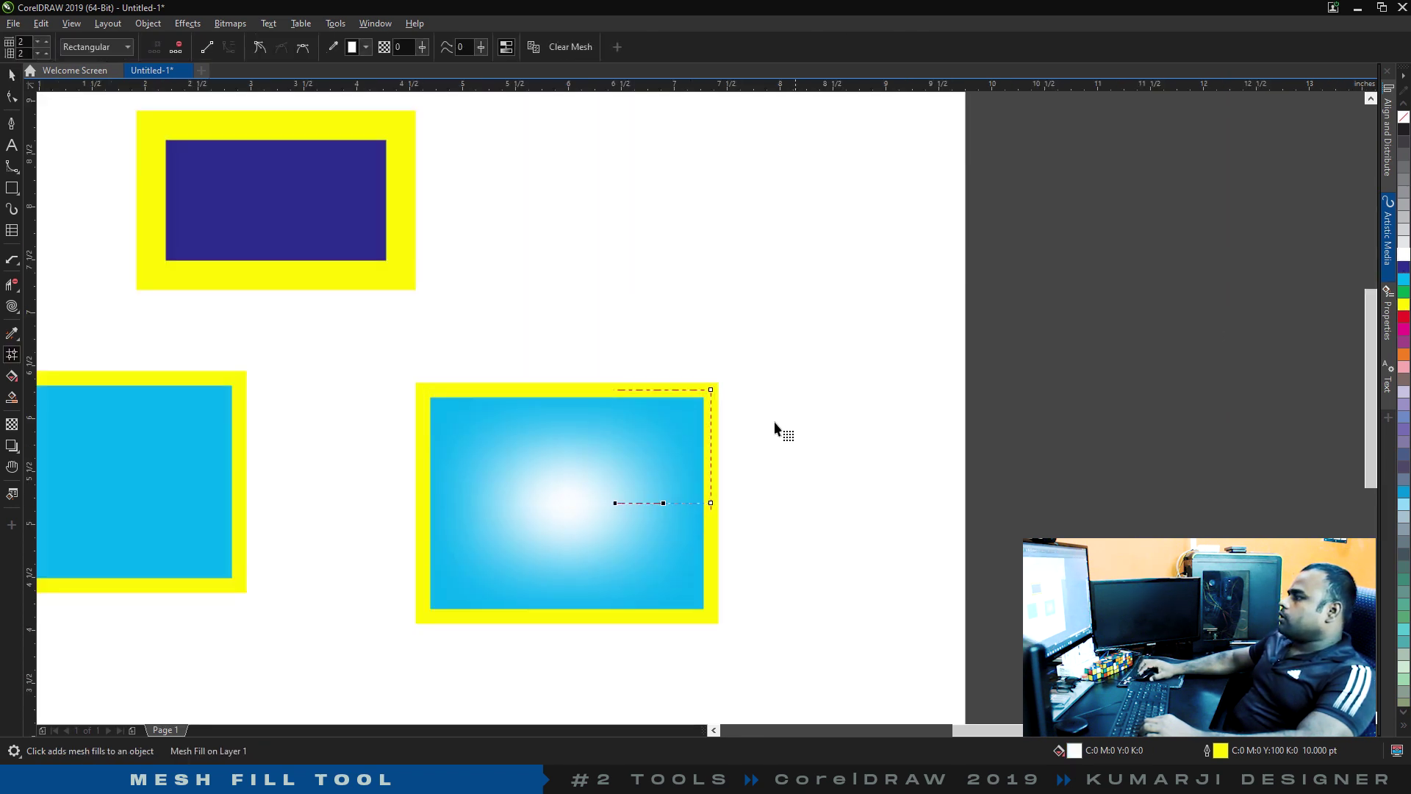
double_click(662, 414)
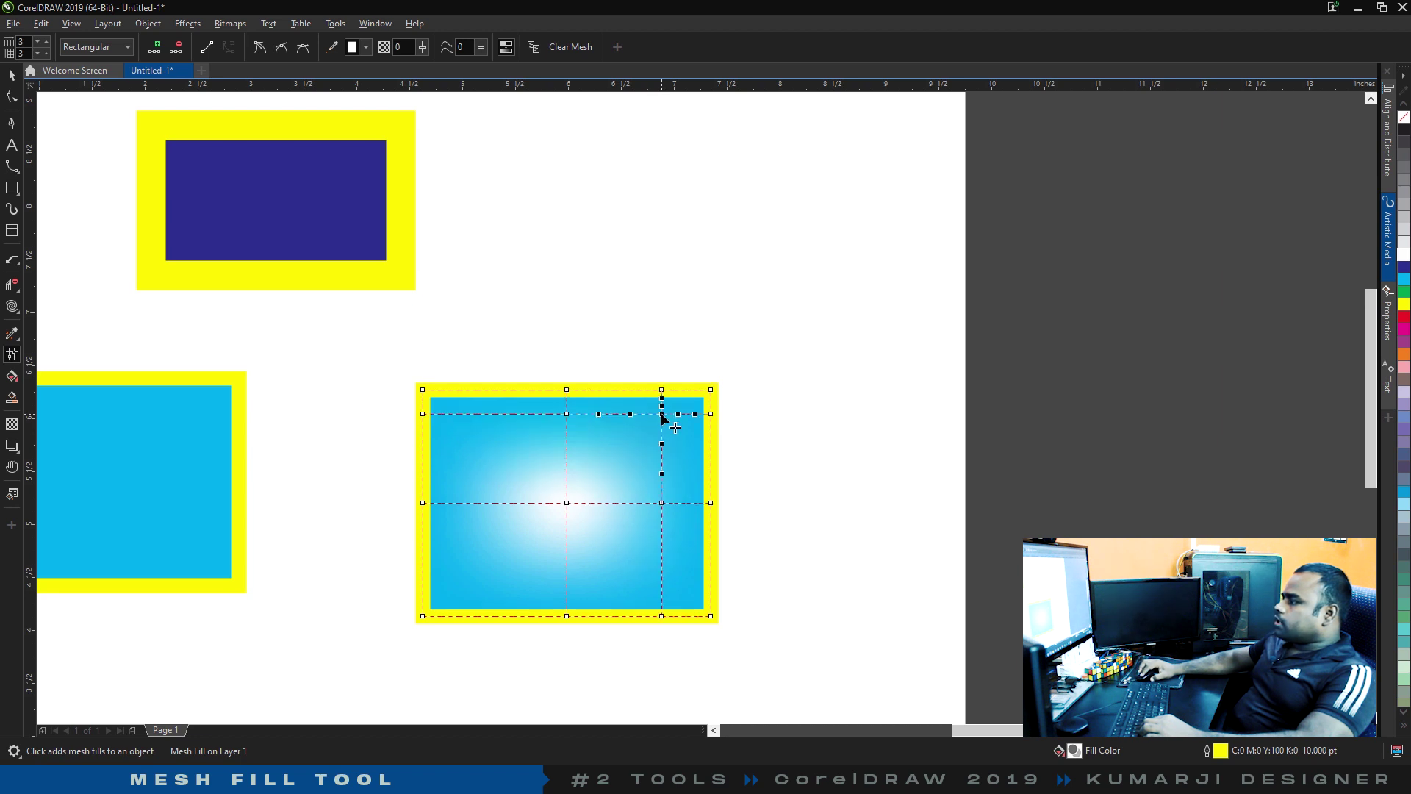
click(1404, 305)
double_click(498, 551)
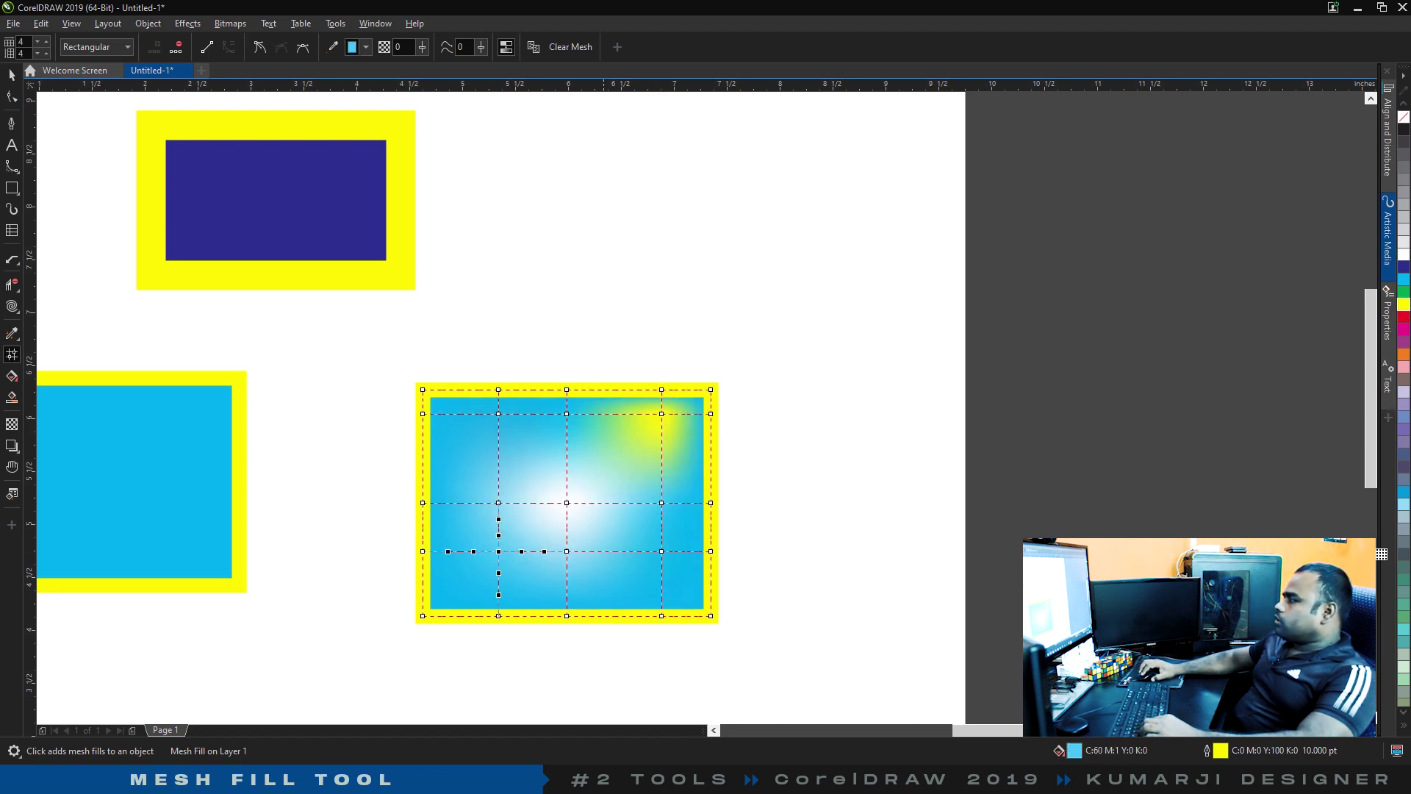
click(1404, 335)
double_click(641, 579)
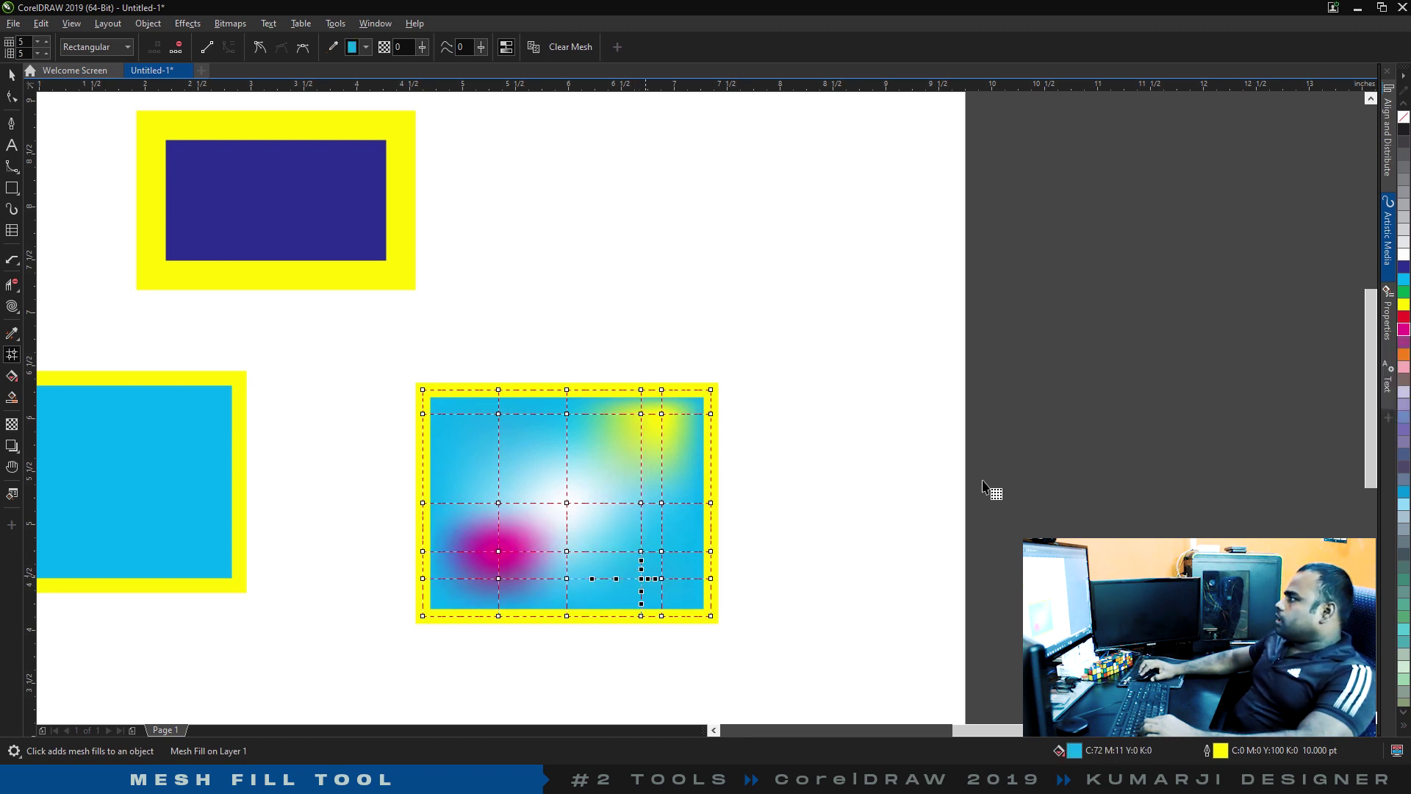
click(1403, 269)
key(space)
scroll(759, 542, down, 3)
scroll(709, 504, up, 3)
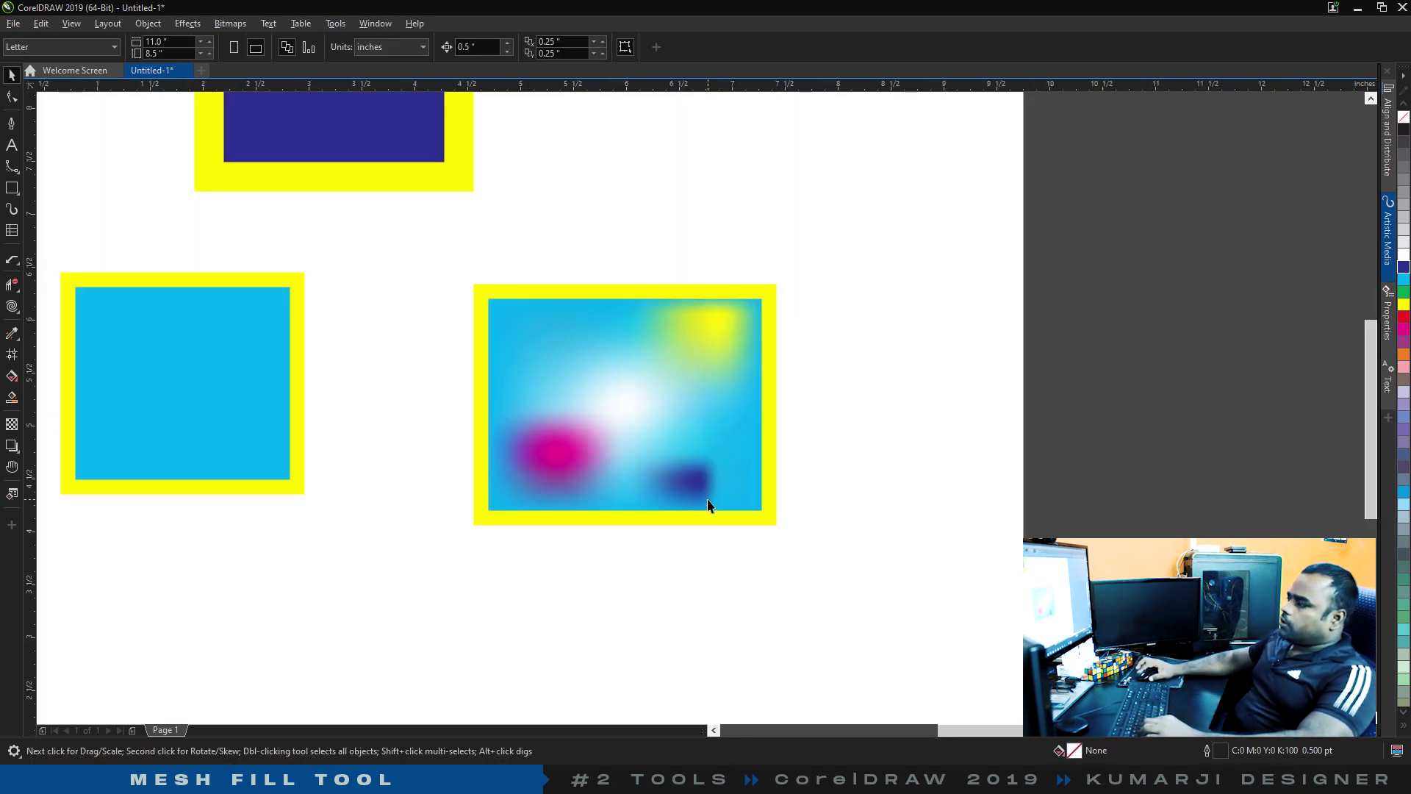
scroll(692, 504, down, 3)
scroll(711, 482, up, 3)
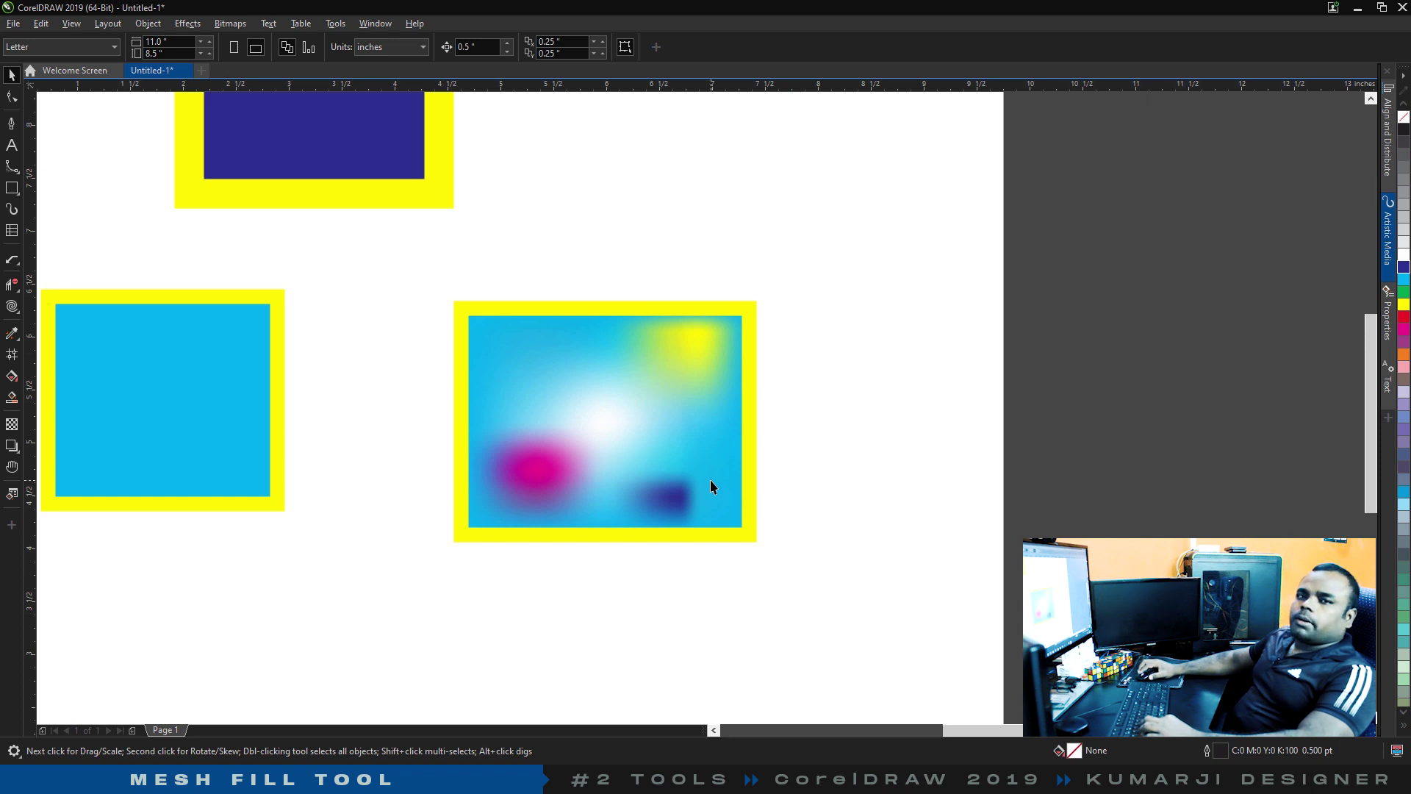
scroll(711, 479, down, 3)
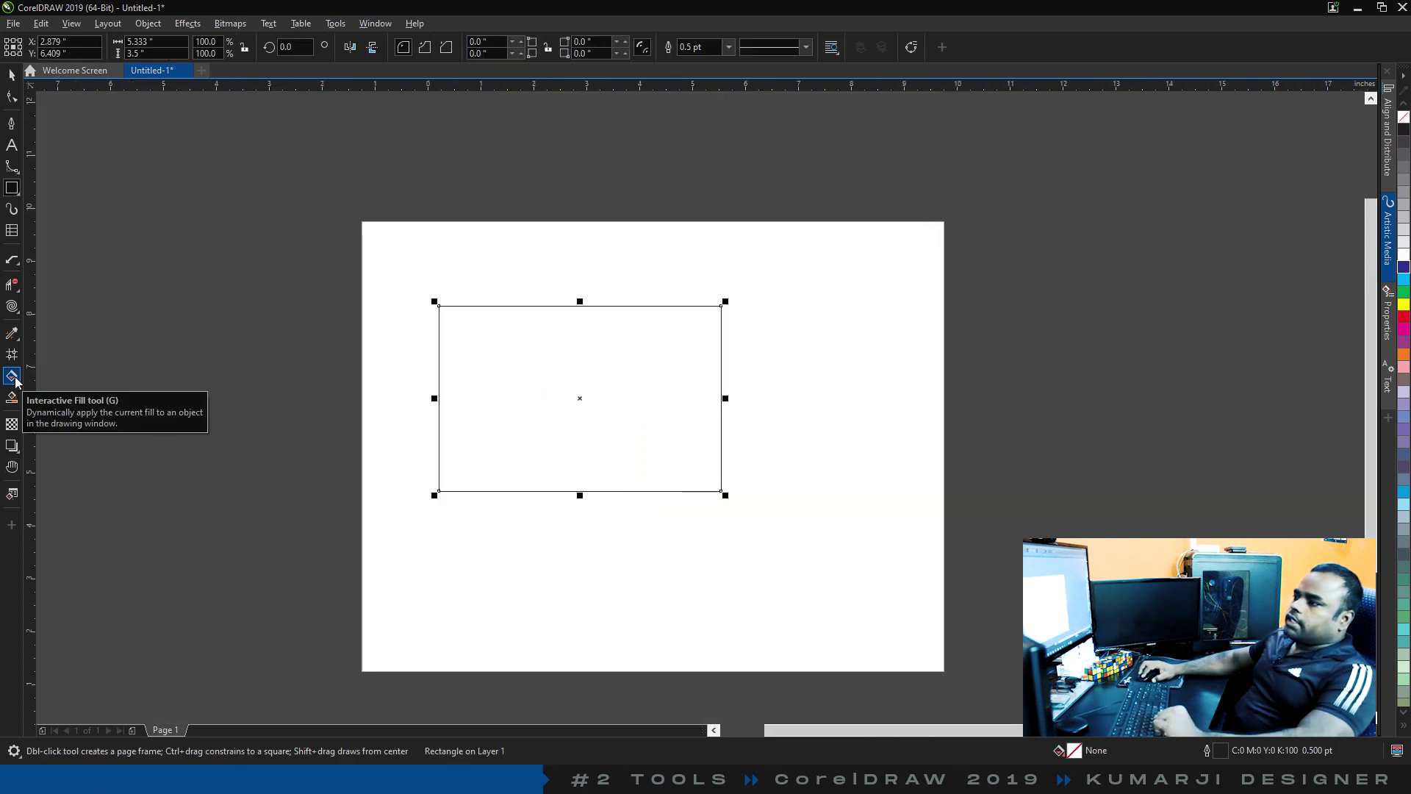
Draw two overlapping rectangles, about 4.85 by 3.78 and 3.93 by 3.14 inches, and give the smaller one a horizontal black-to-white fountain fill.
drag(547, 390, 804, 589)
drag(839, 271, 631, 438)
click(11, 376)
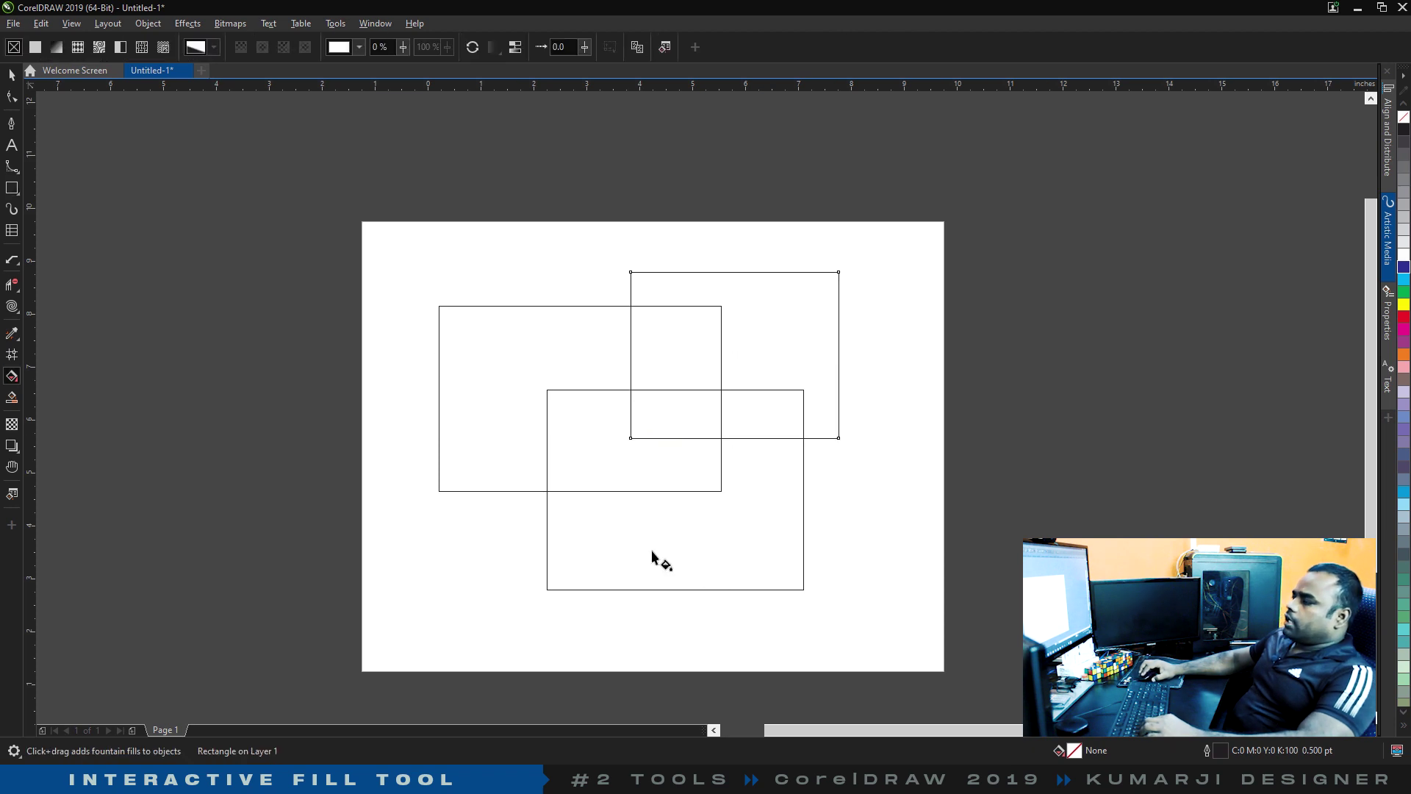
drag(570, 546, 775, 547)
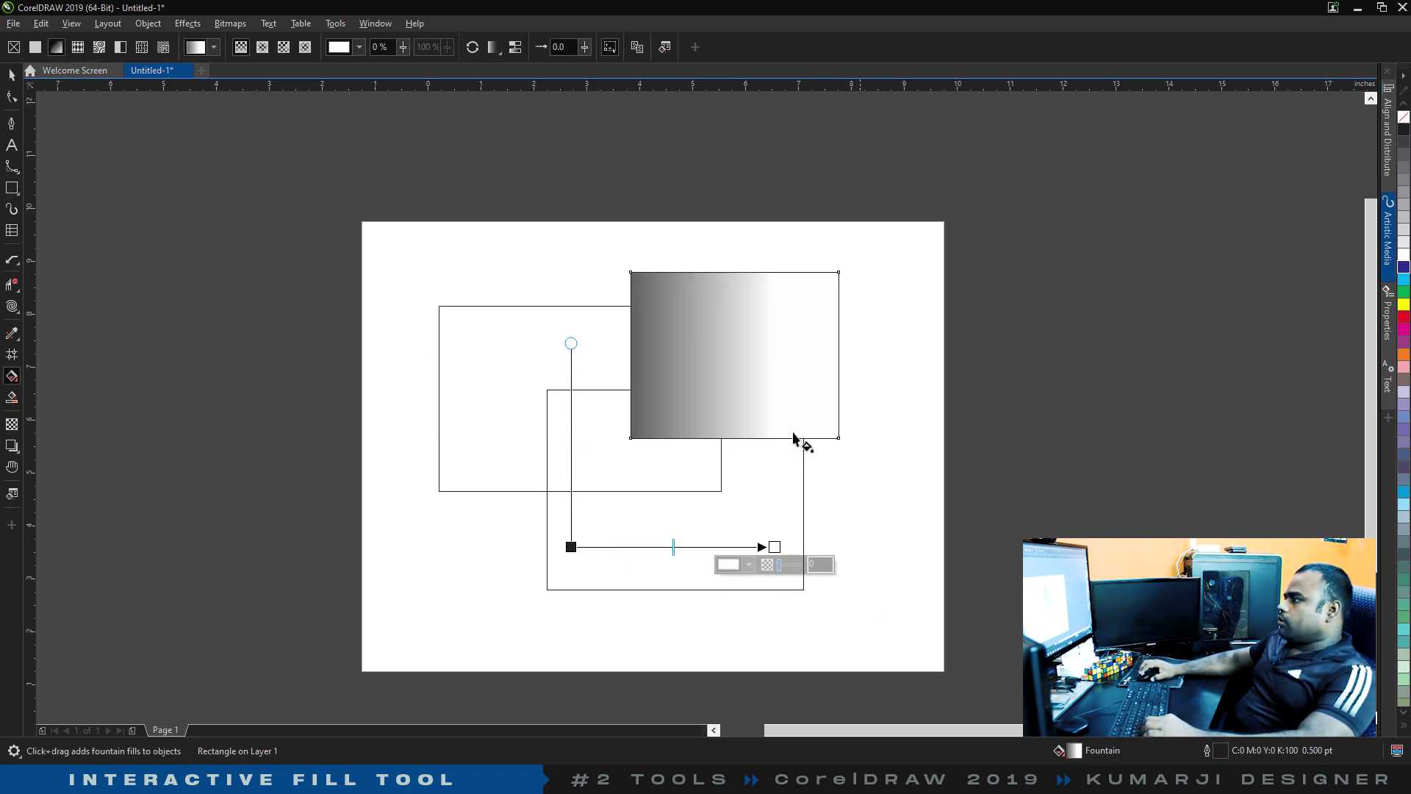
Apply black-to-white fountain fills to the left rectangle, running diagonally, and to the lower rectangle, running nearly straight down.
click(445, 420)
drag(586, 549, 723, 660)
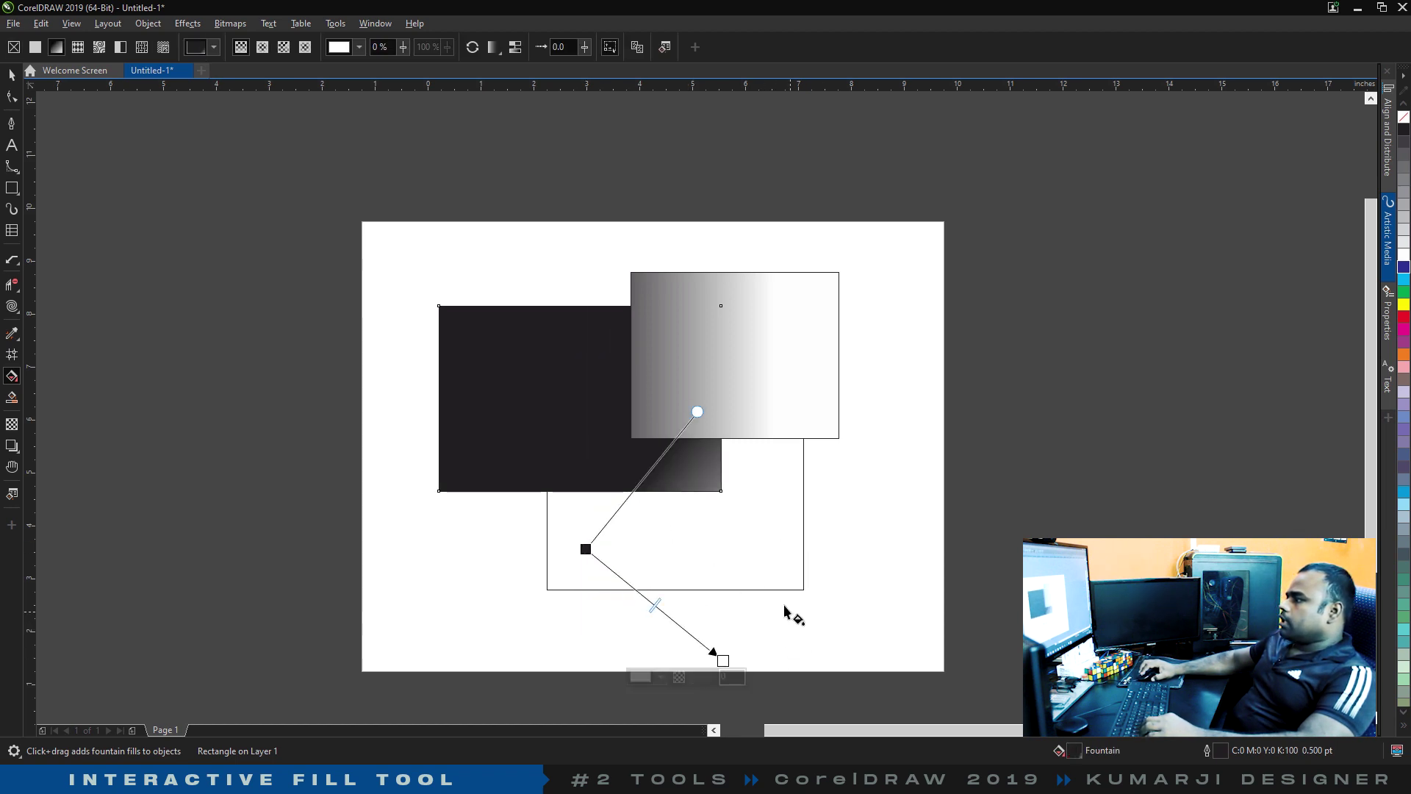
key(space)
click(588, 591)
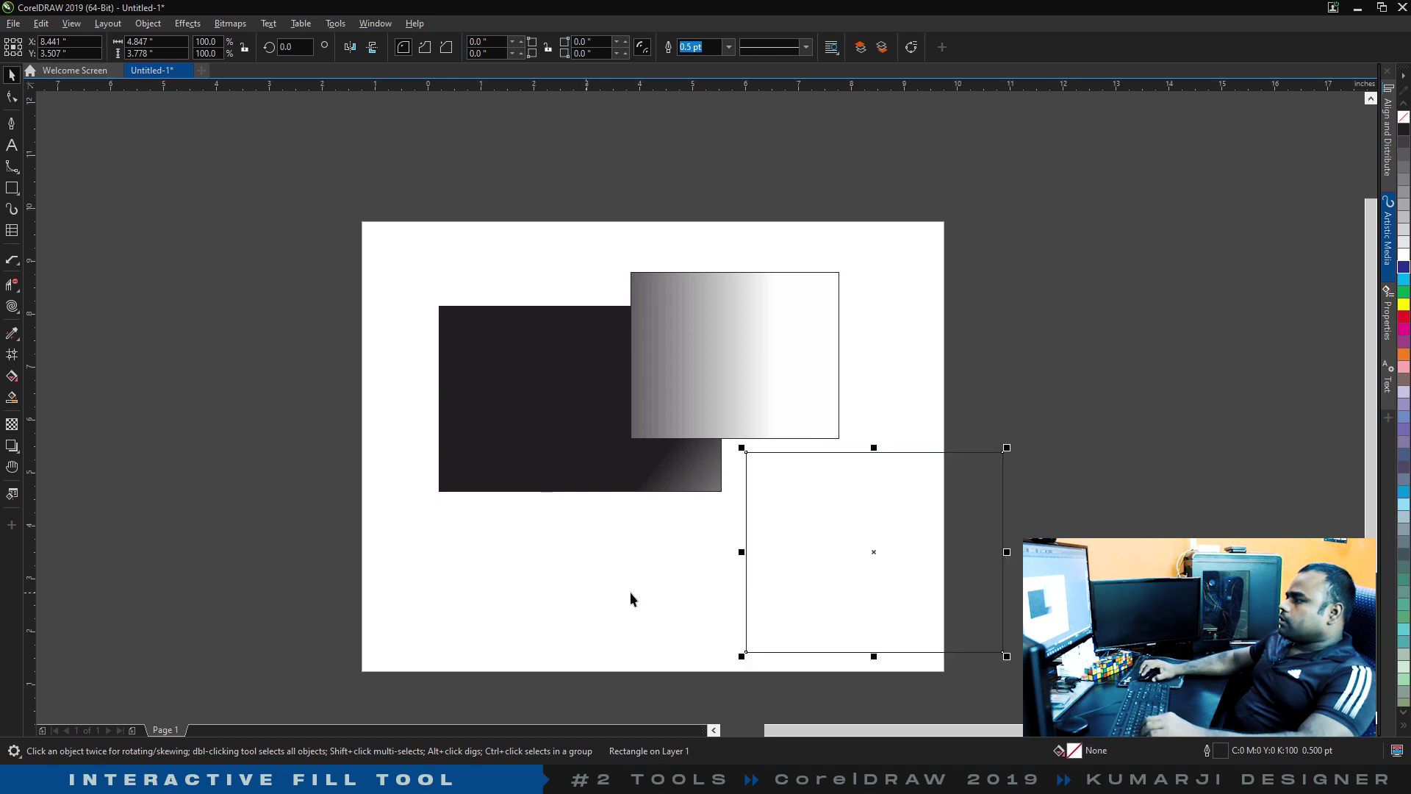
click(12, 376)
drag(624, 529, 652, 677)
key(space)
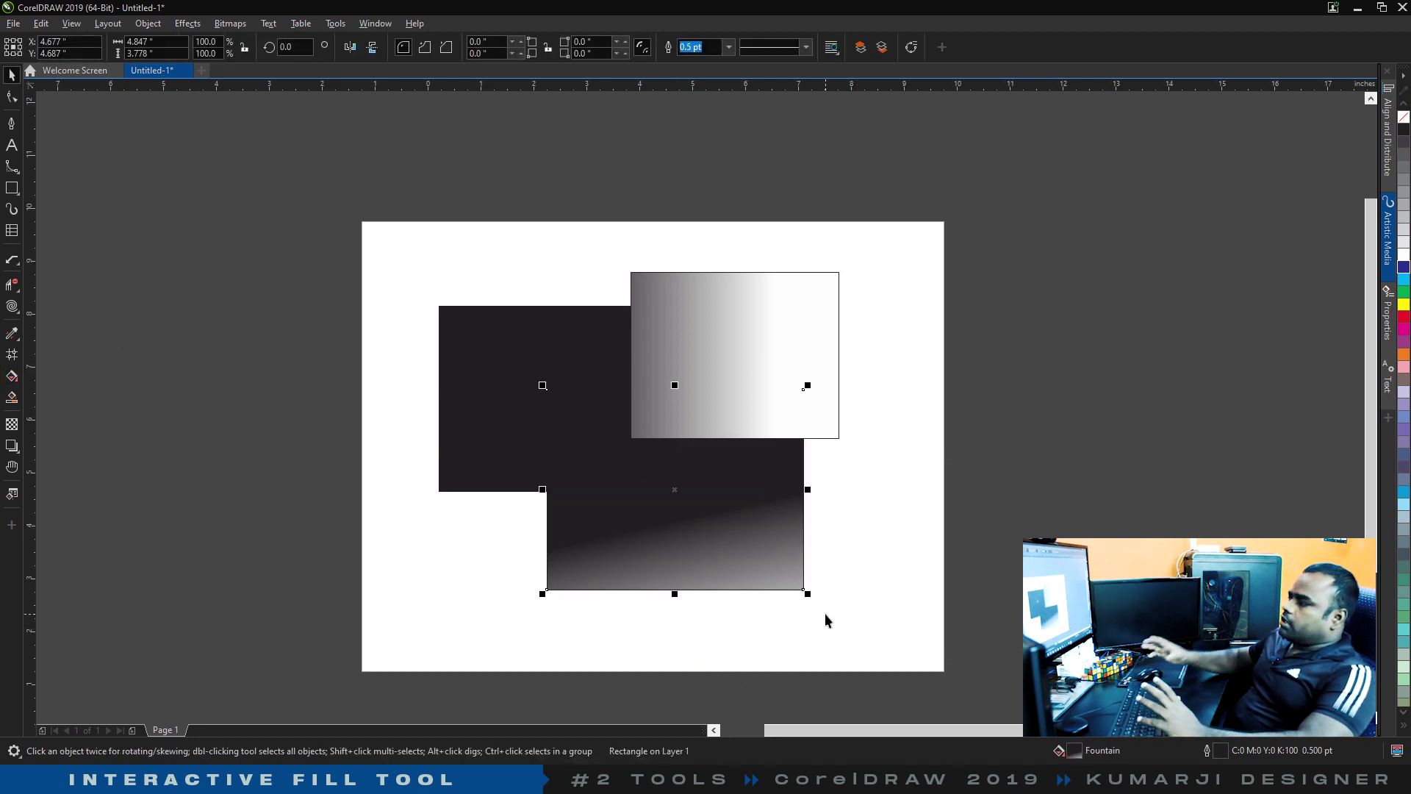
Change the black start colour of the lower rectangle's fountain fill to crimson through Edit Fill.
key(space)
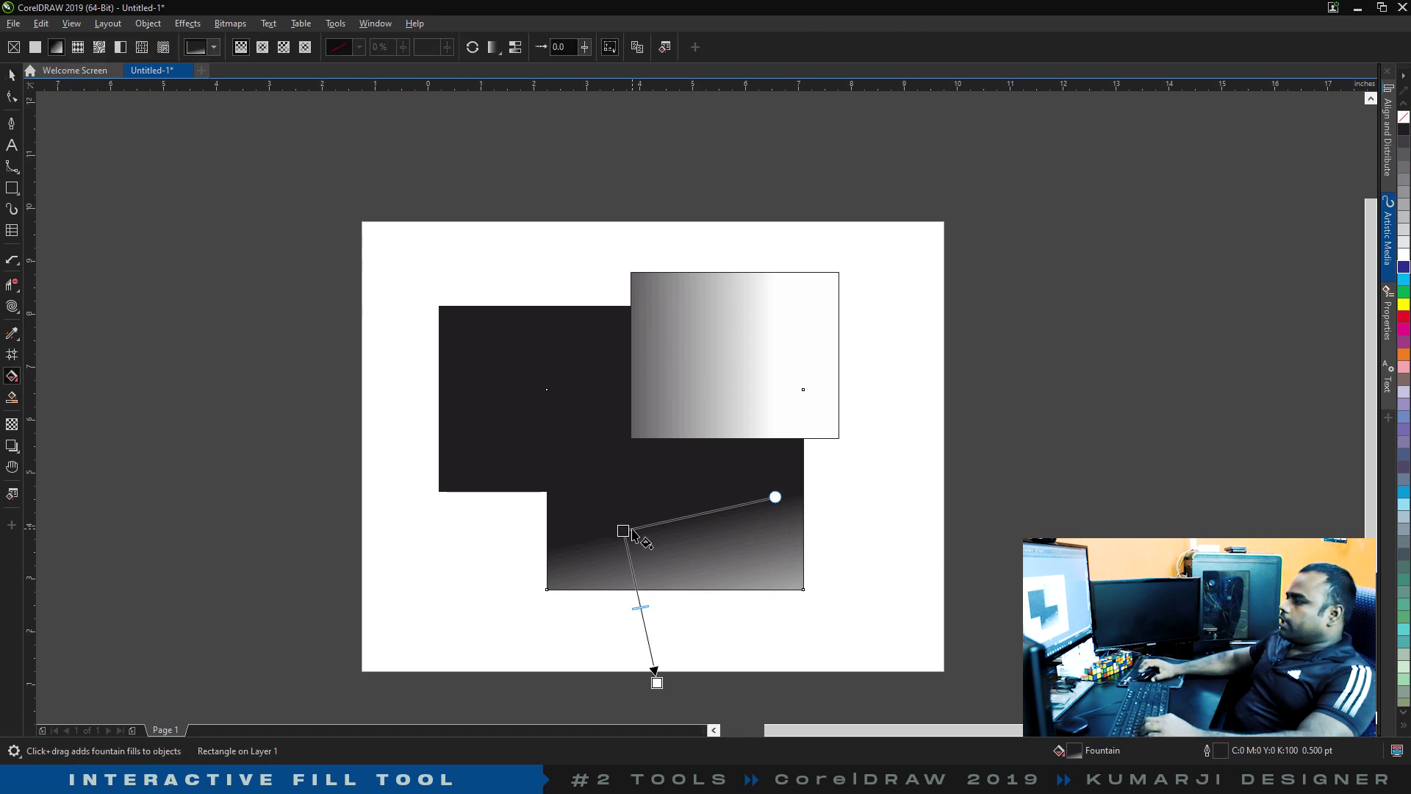
click(17, 497)
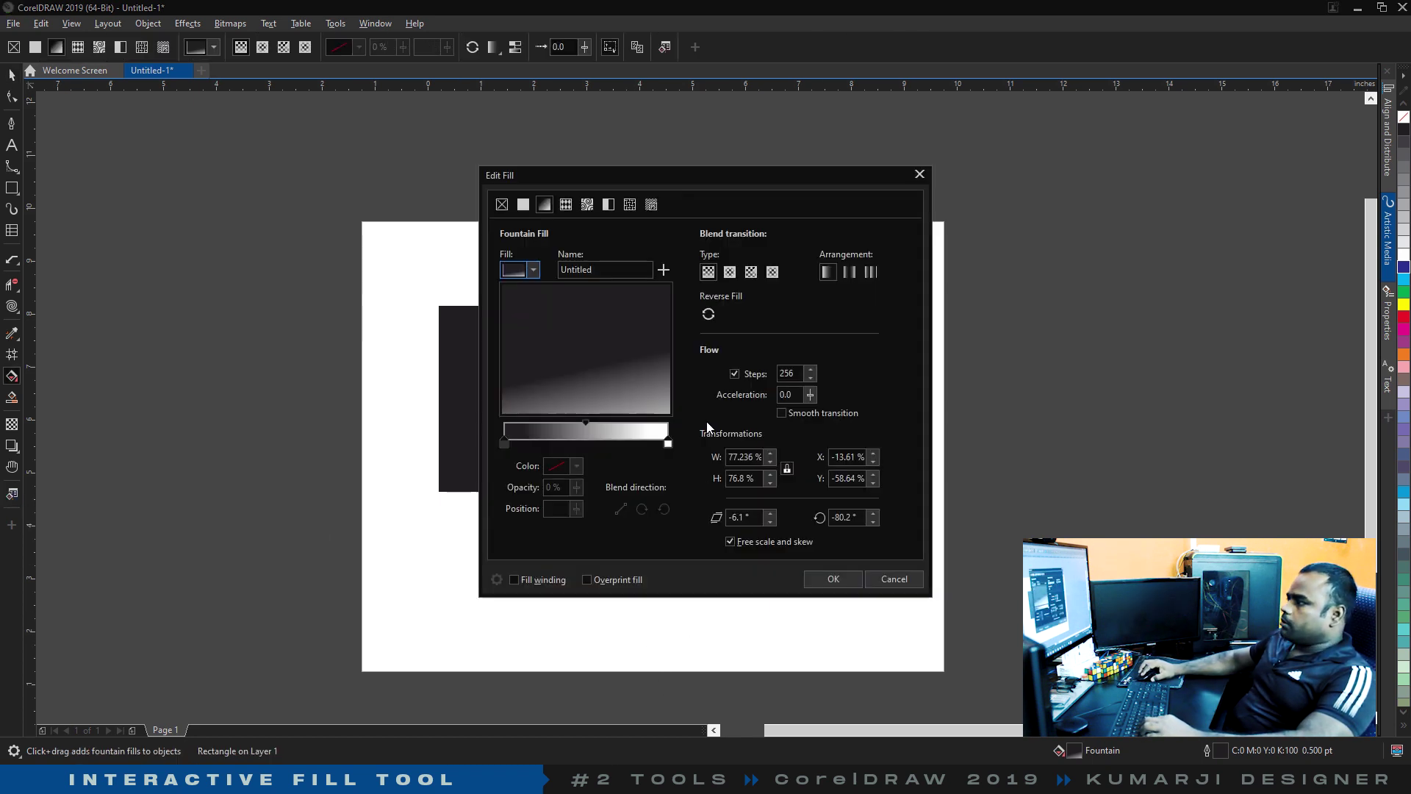
click(844, 420)
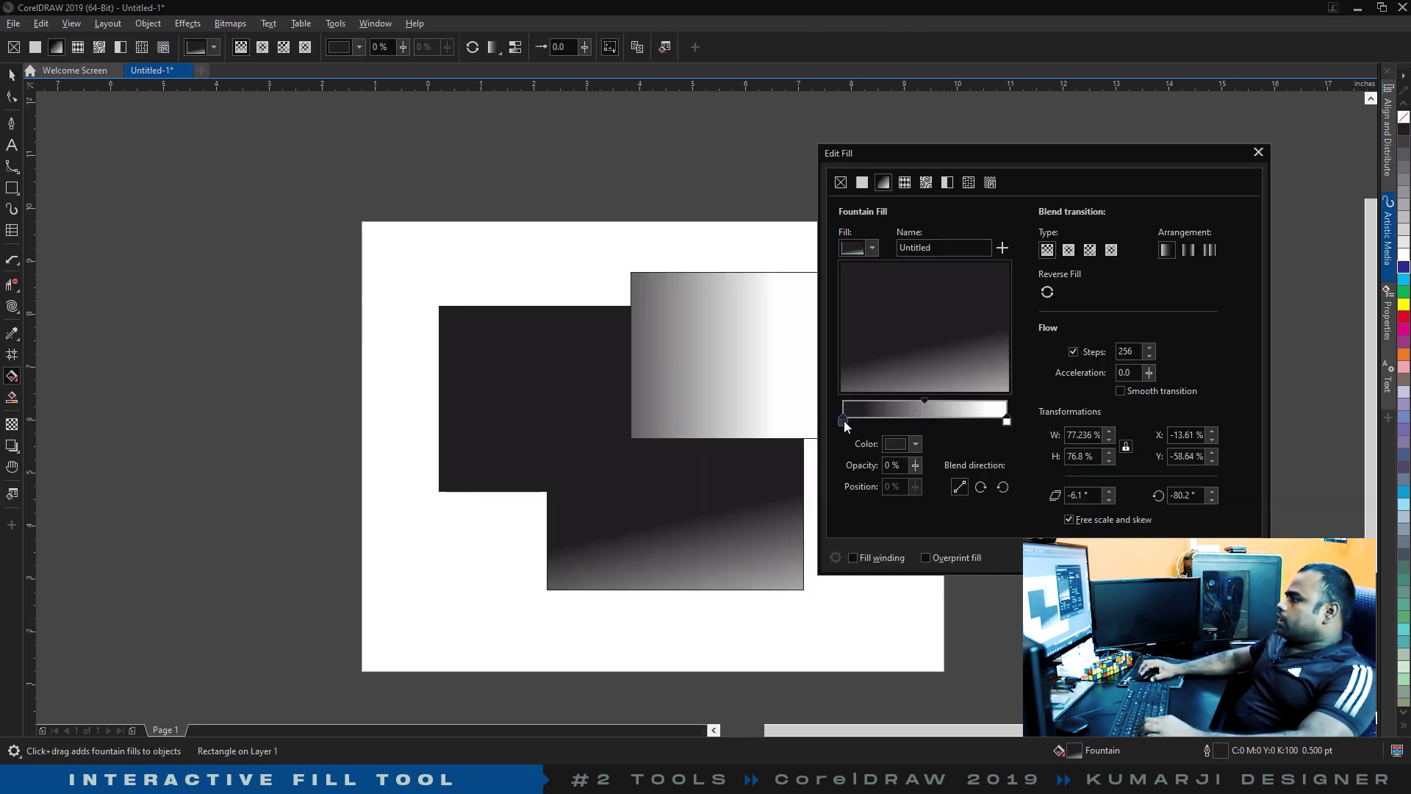
click(915, 444)
click(990, 515)
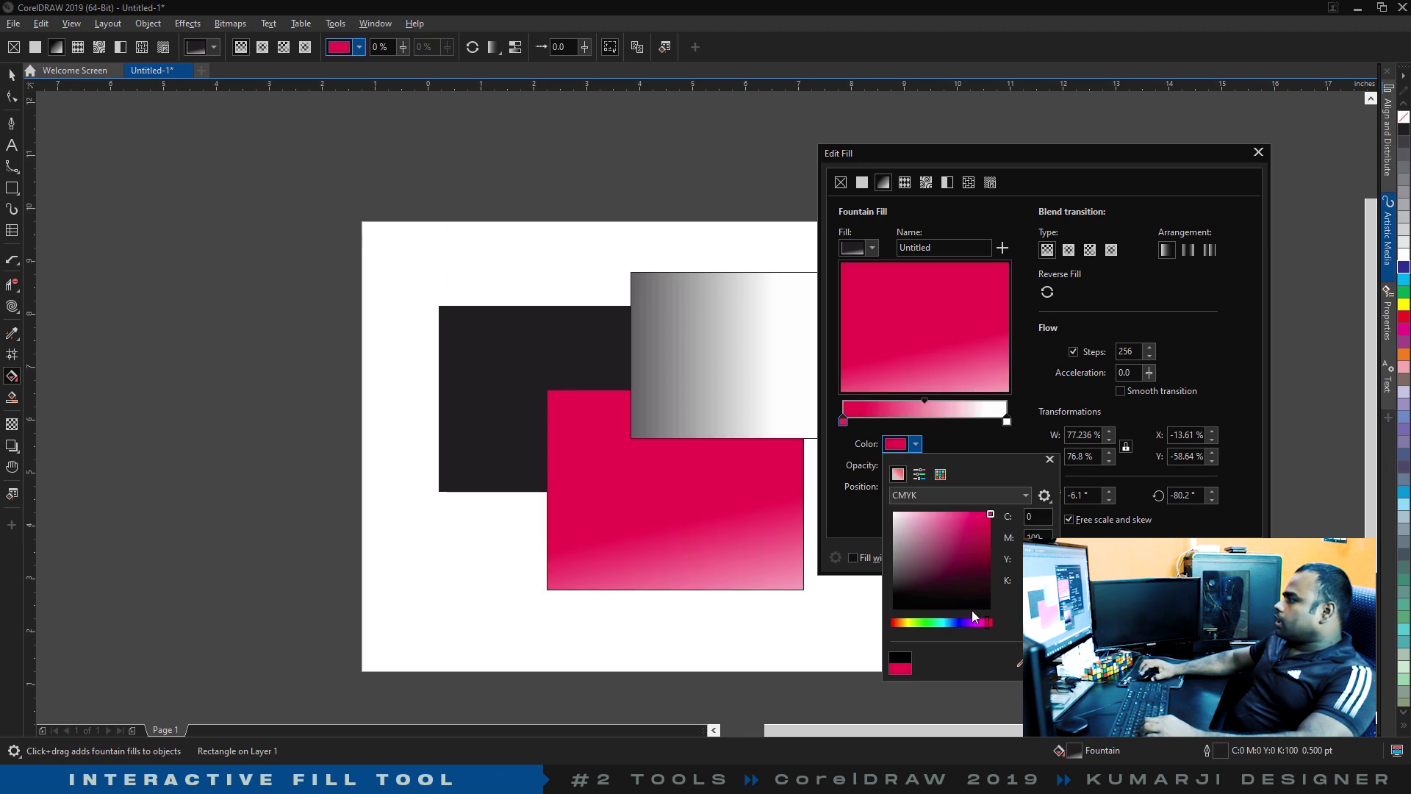
click(1029, 180)
key(Return)
key(space)
click(391, 354)
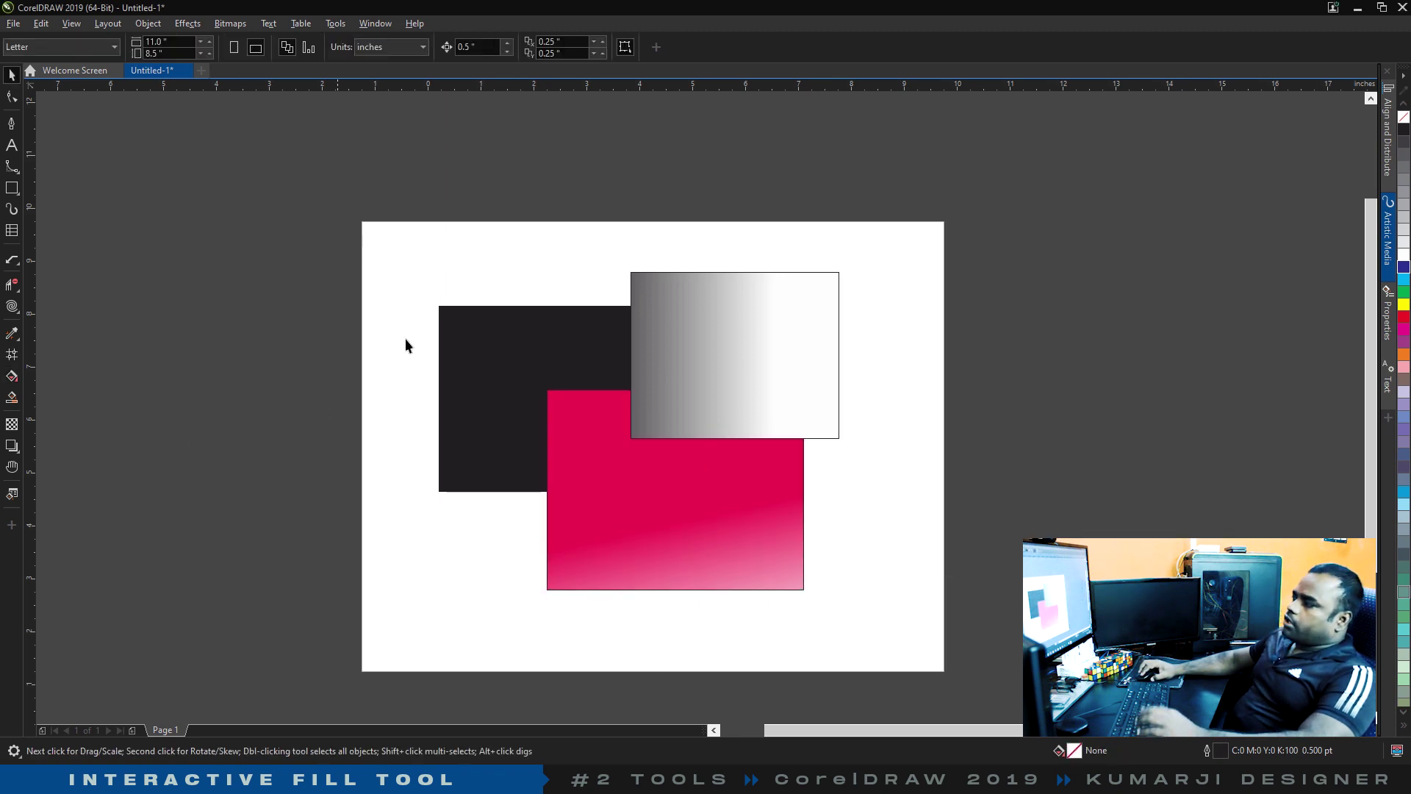
Remove the fills from all three overlapping rectangles.
click(471, 351)
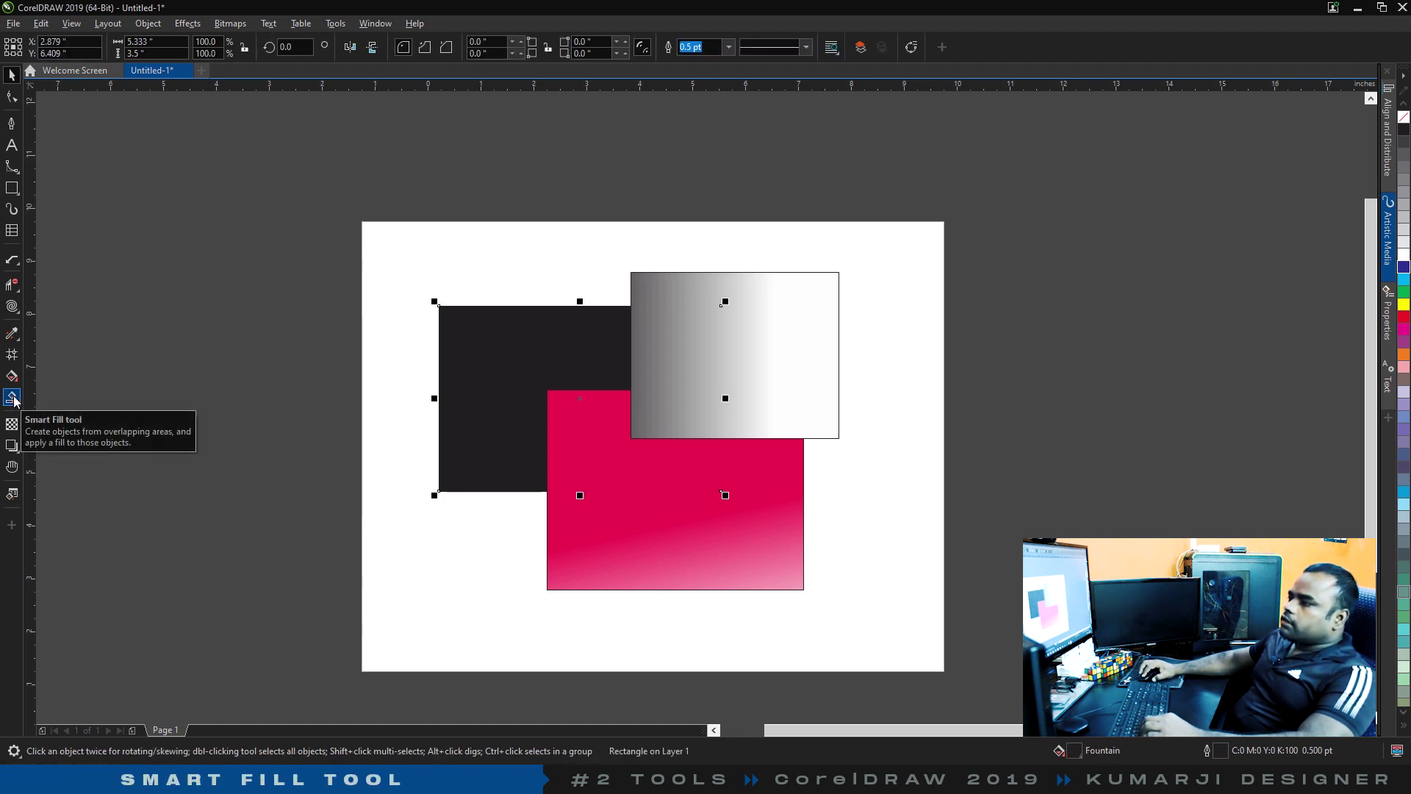
drag(370, 219, 909, 607)
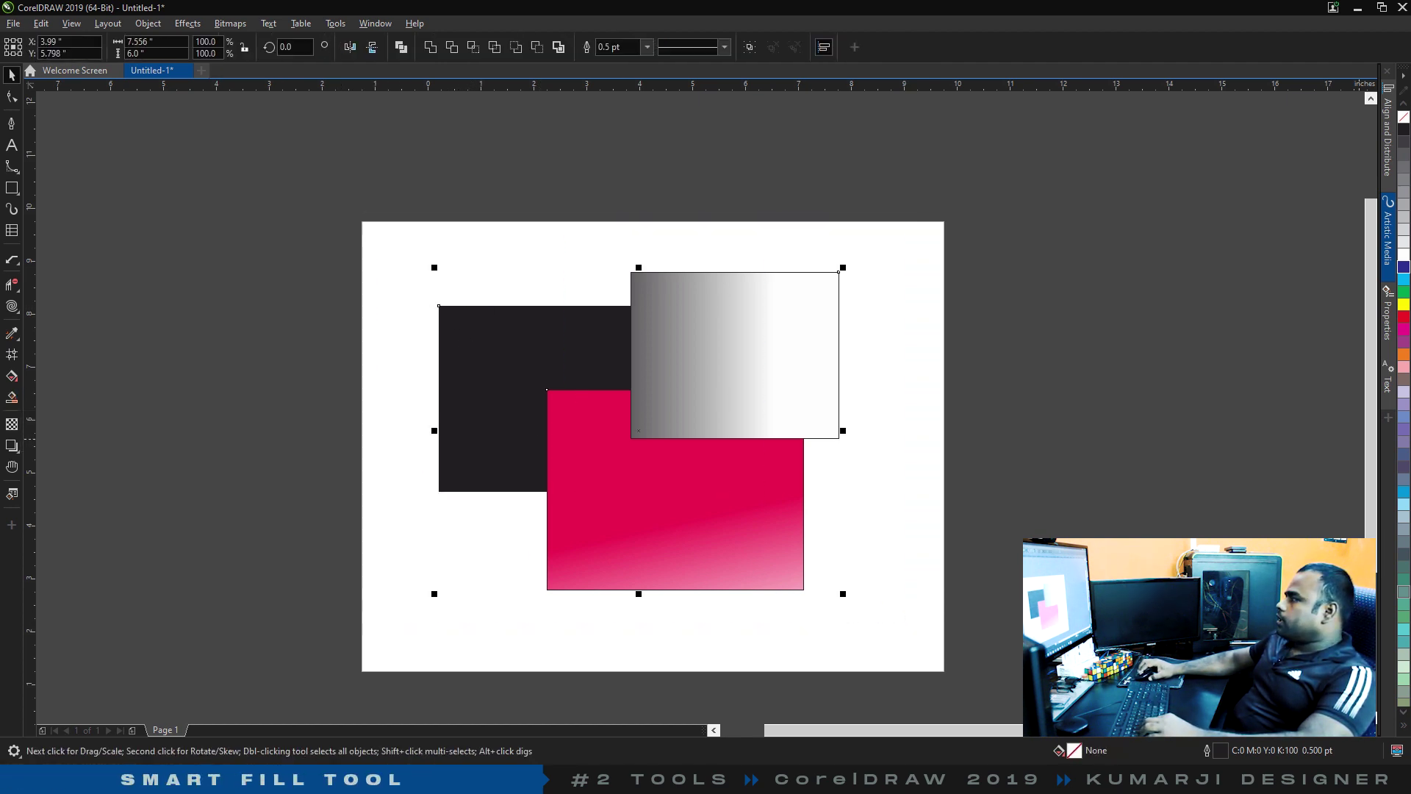
click(1404, 118)
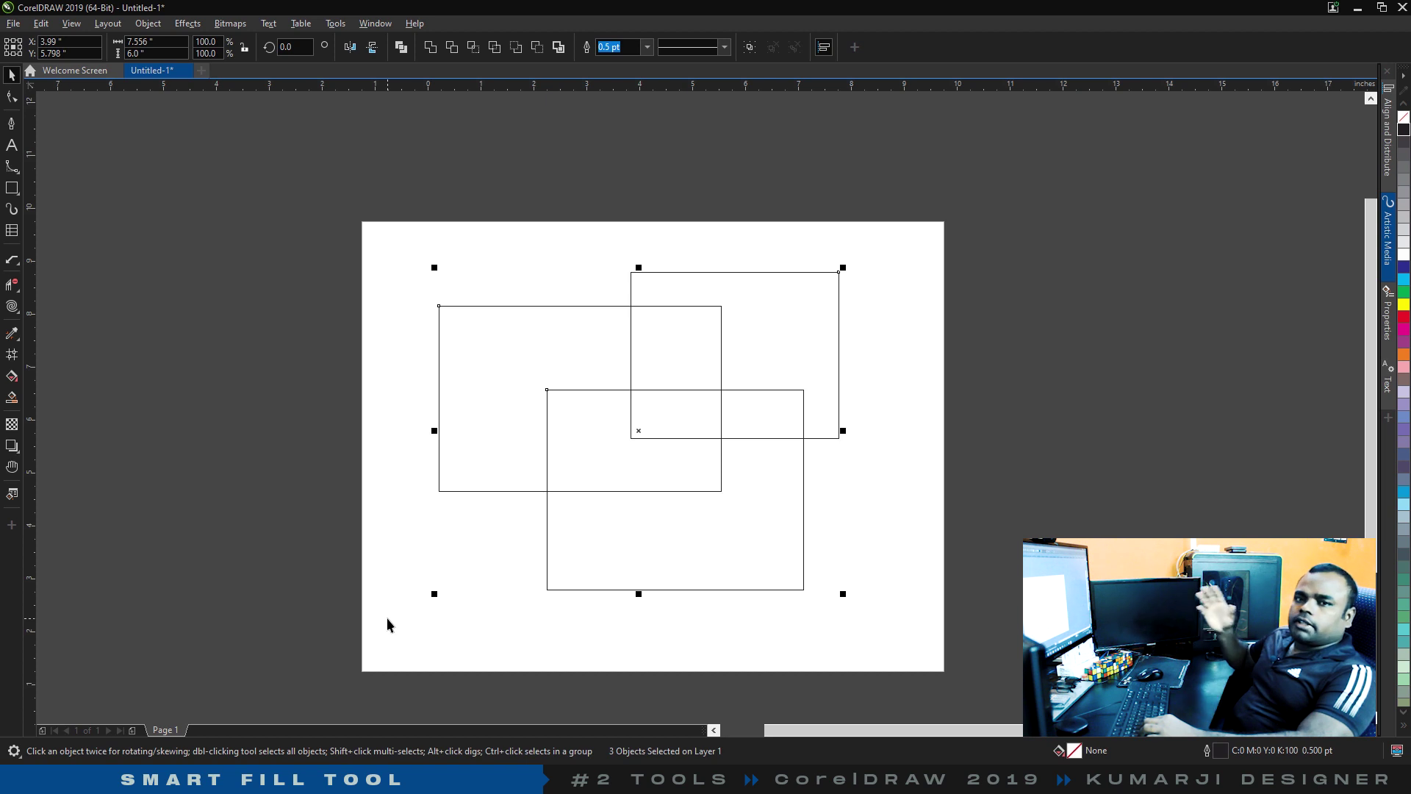
Smart Fill the region shared by all three rectangles and move the resulting piece to the page's lower-left corner.
click(12, 398)
click(672, 406)
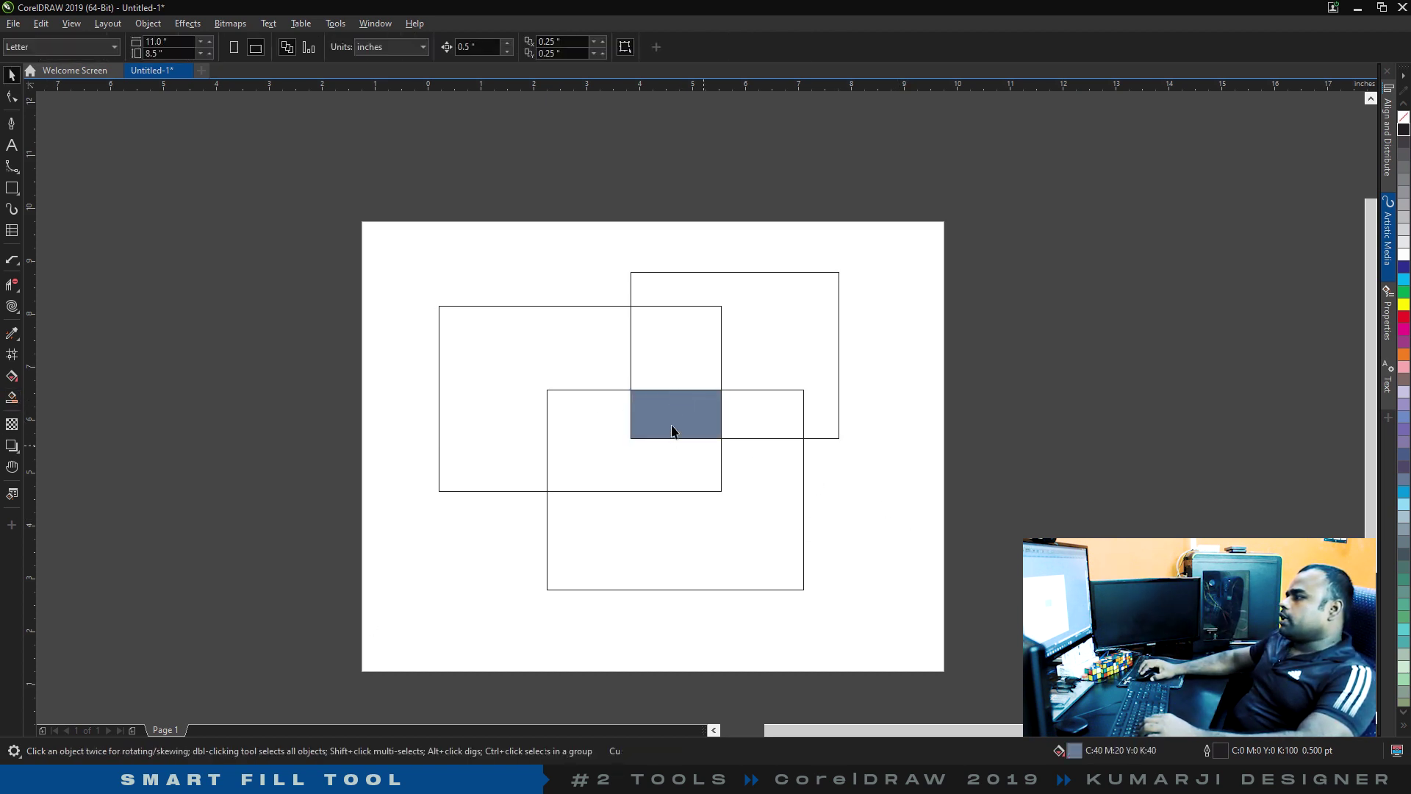
drag(526, 550, 456, 661)
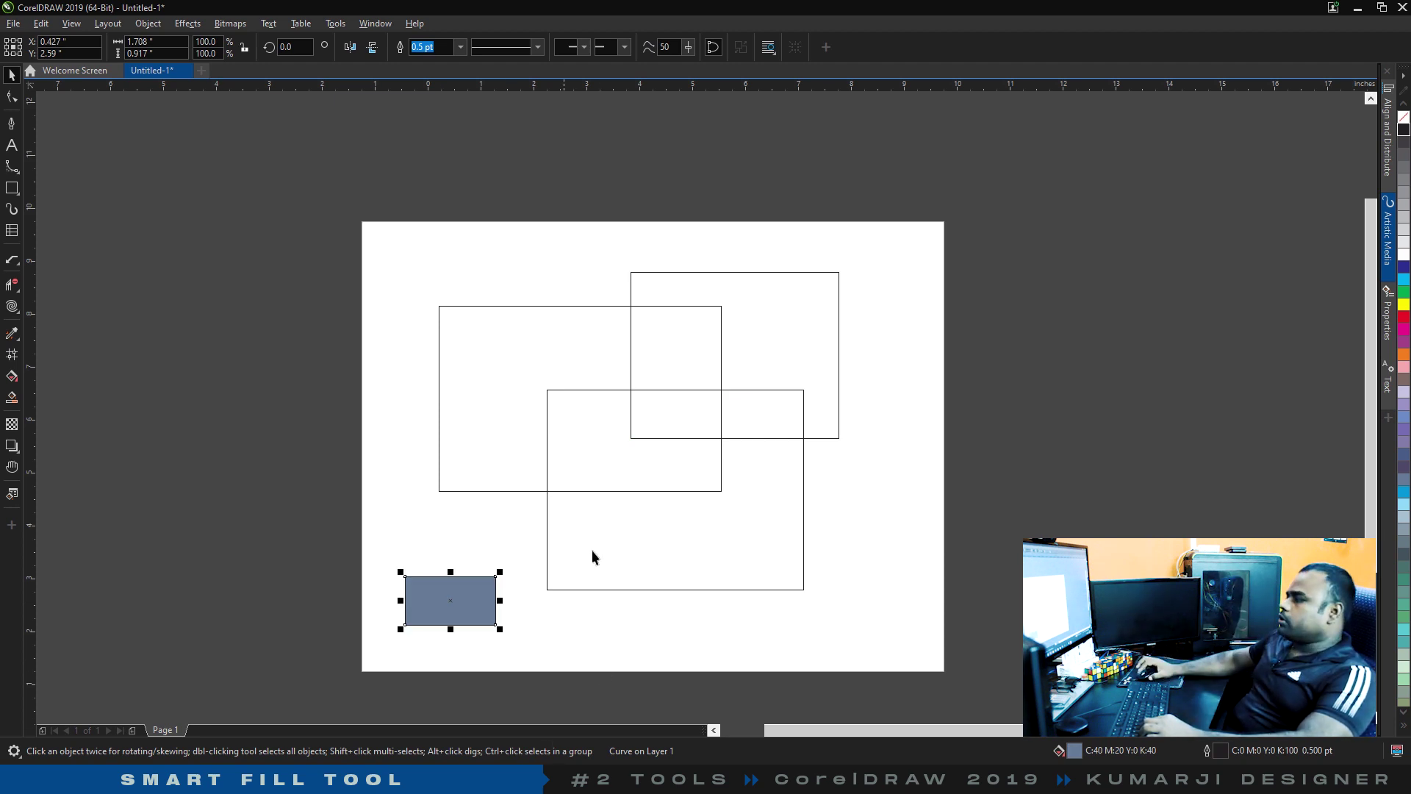
Smart Fill the remaining overlap between the upper-right and lower rectangles and move the piece to the page's lower-right corner.
drag(939, 236, 626, 544)
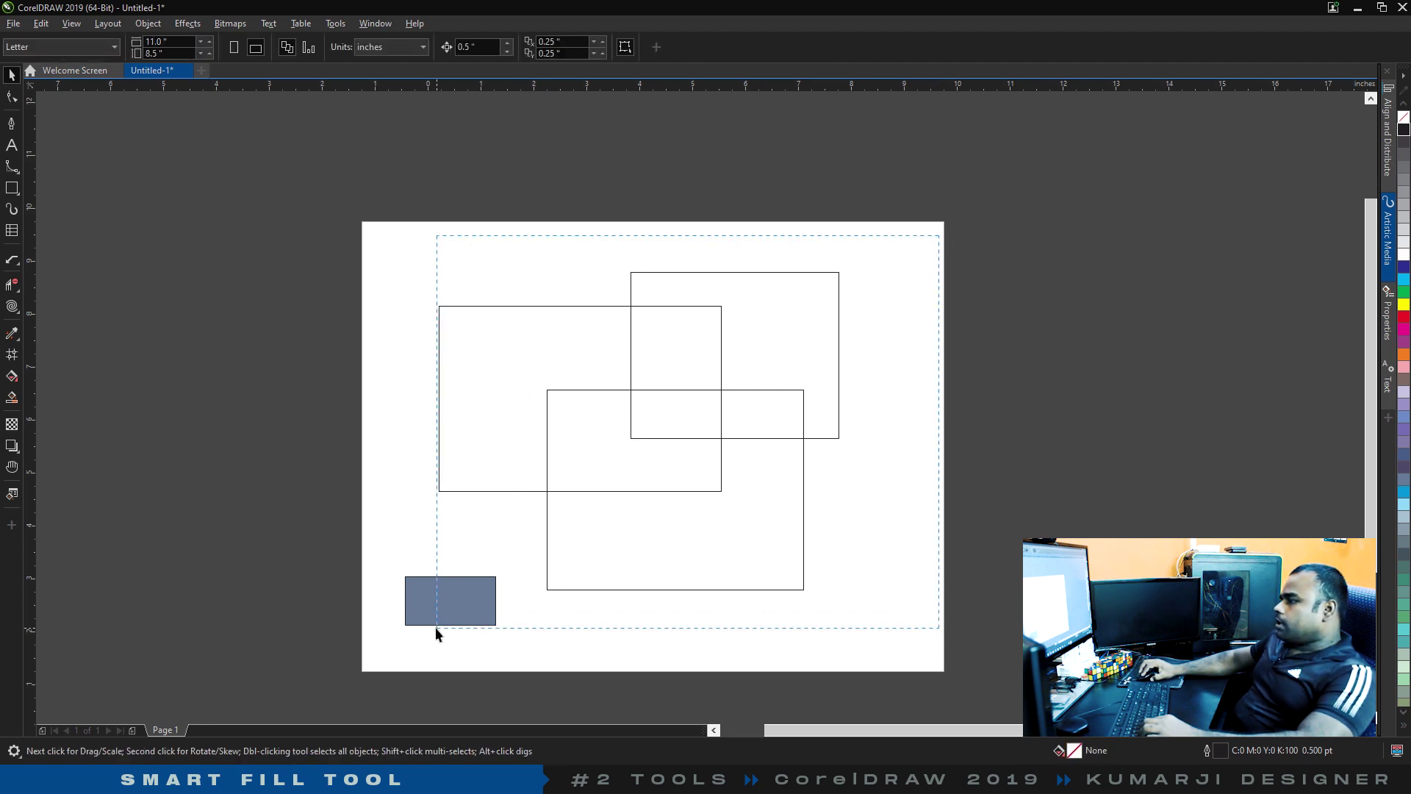
drag(436, 630, 435, 629)
click(12, 398)
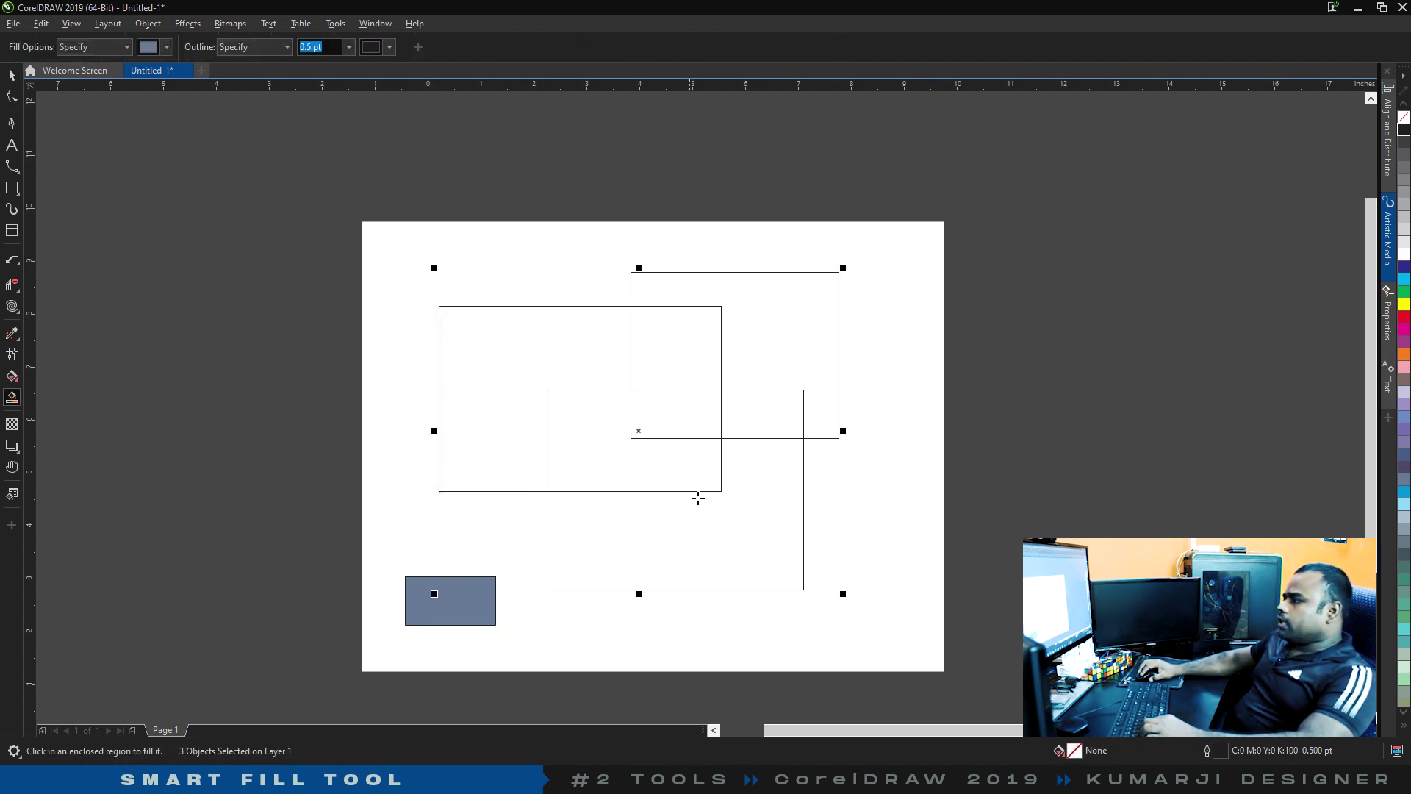
click(764, 426)
key(space)
drag(774, 422, 907, 582)
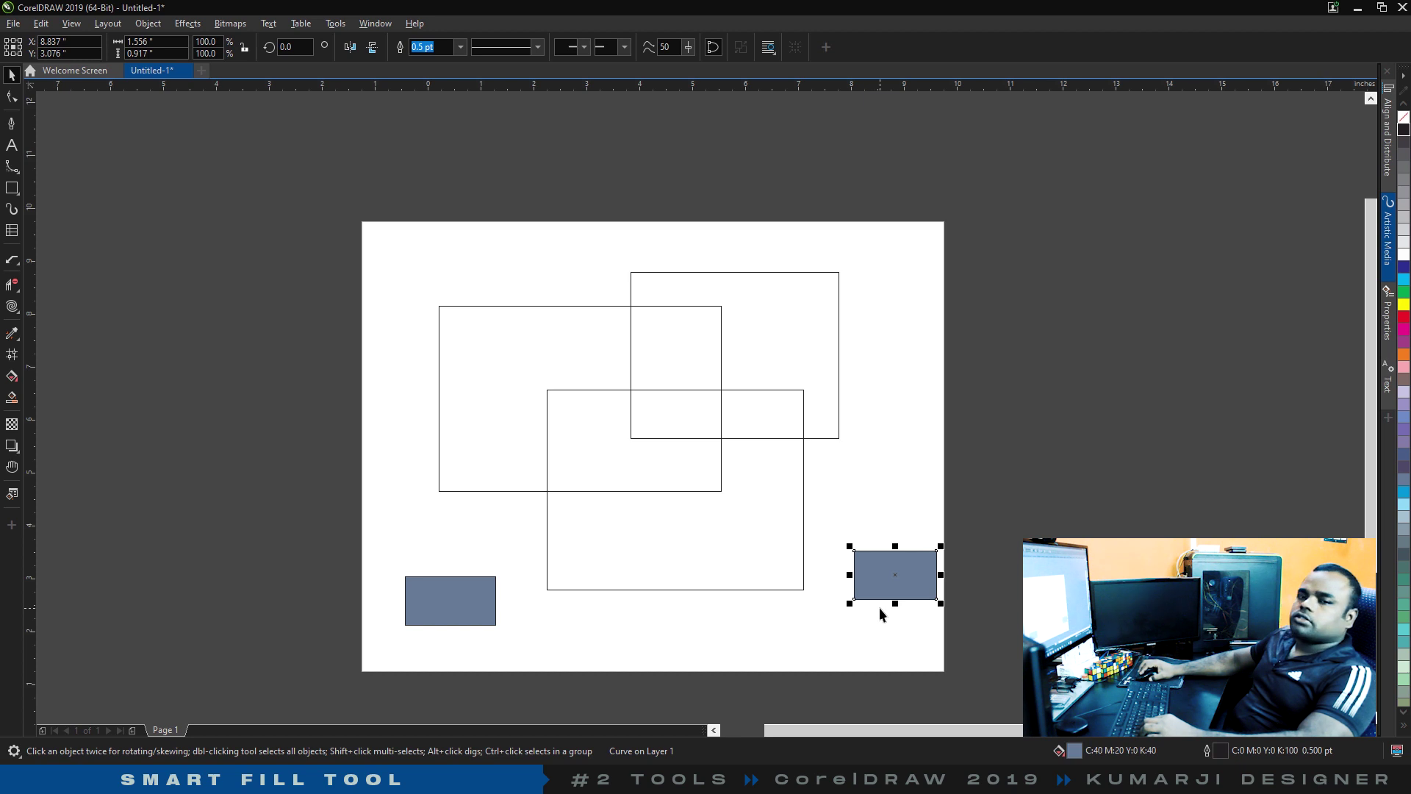
Try moving the upper-right and lower rectangles away from their overlap, and undo both moves.
drag(839, 328, 981, 260)
drag(803, 459, 782, 518)
key(ctrl+z)
key(ctrl+z)
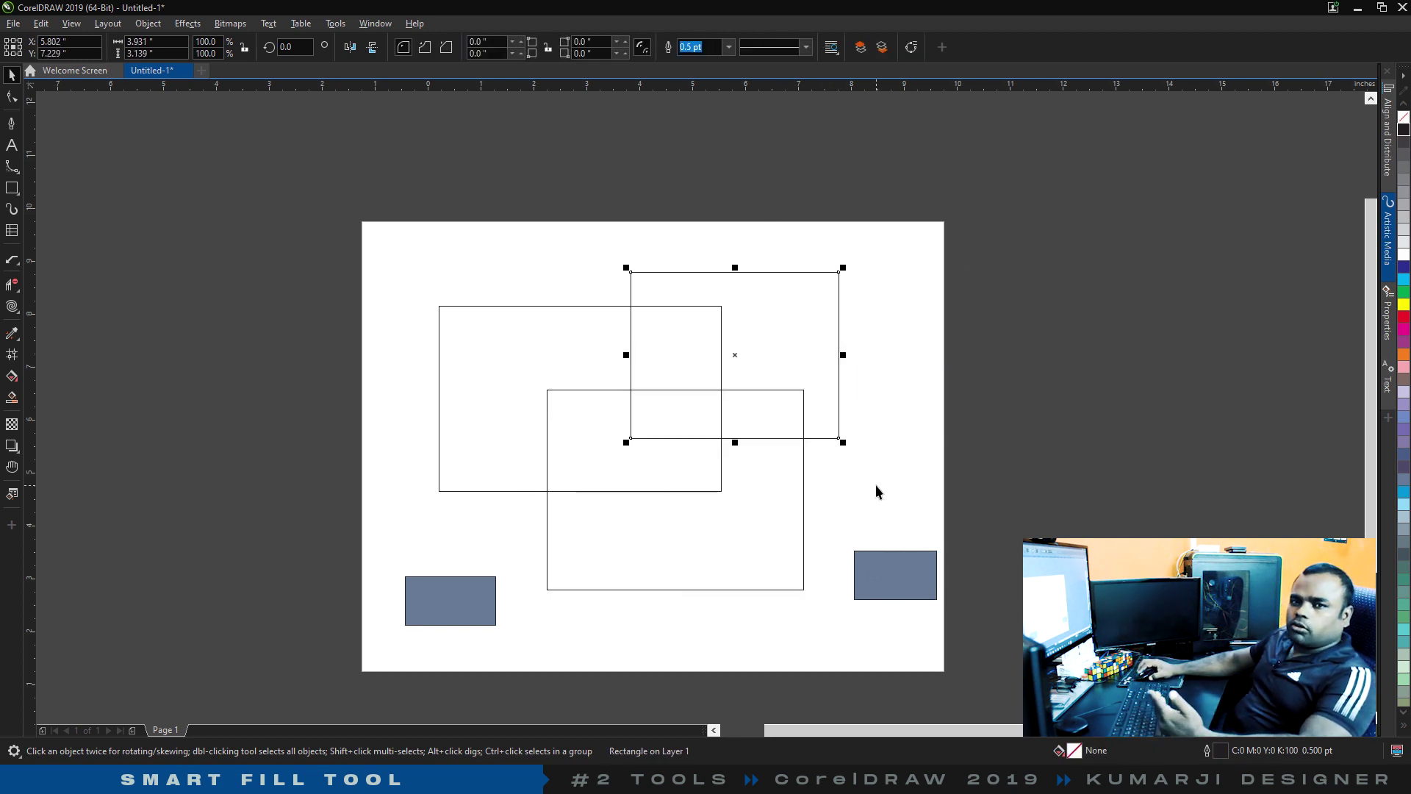
Fill the upper-right rectangle with cyan and delete all the other objects on the page.
drag(903, 577, 871, 584)
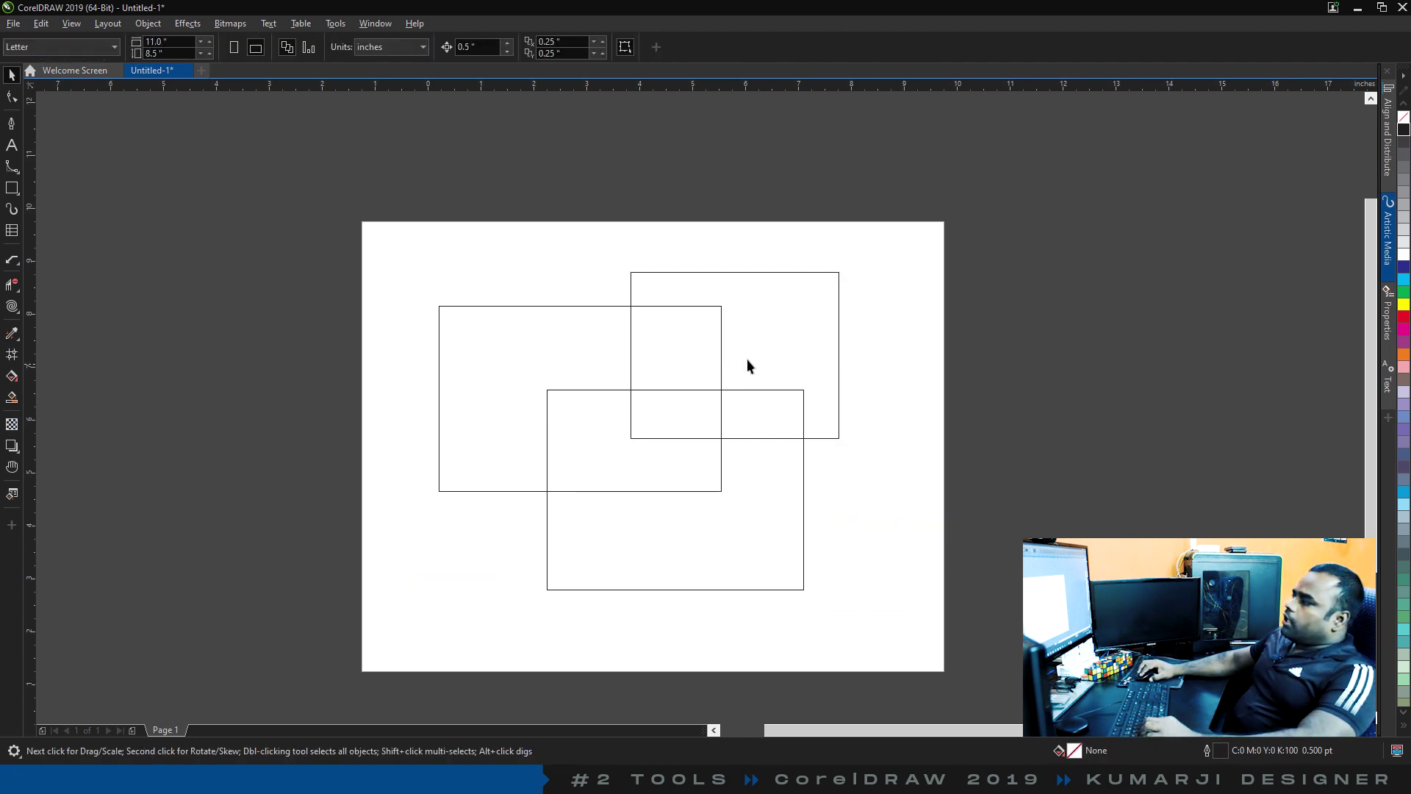
drag(747, 363, 841, 332)
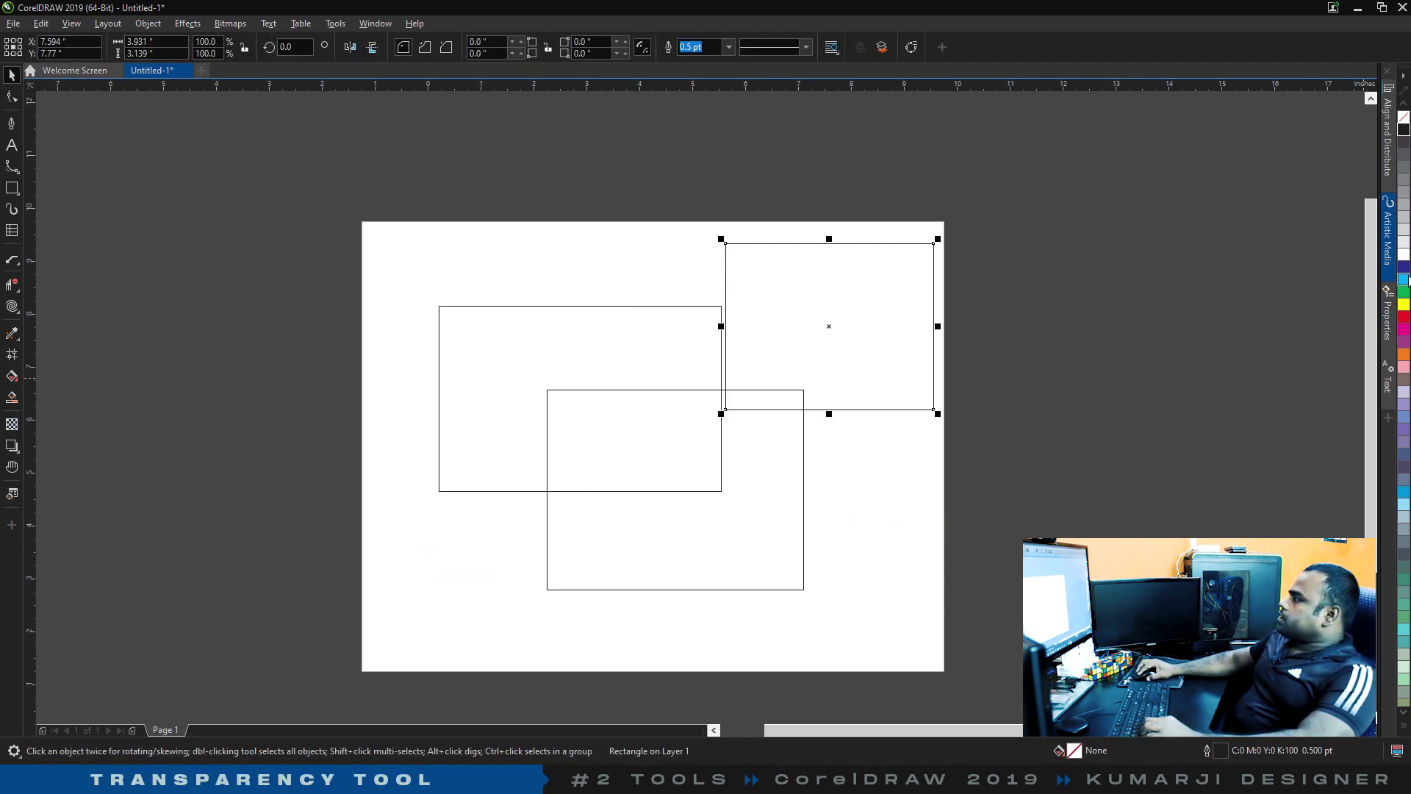
click(1404, 280)
drag(653, 390, 481, 460)
key(Delete)
Move the cyan rectangle towards the page centre and adjust its uniform transparency with the Transparency tool.
drag(829, 327, 620, 441)
click(12, 425)
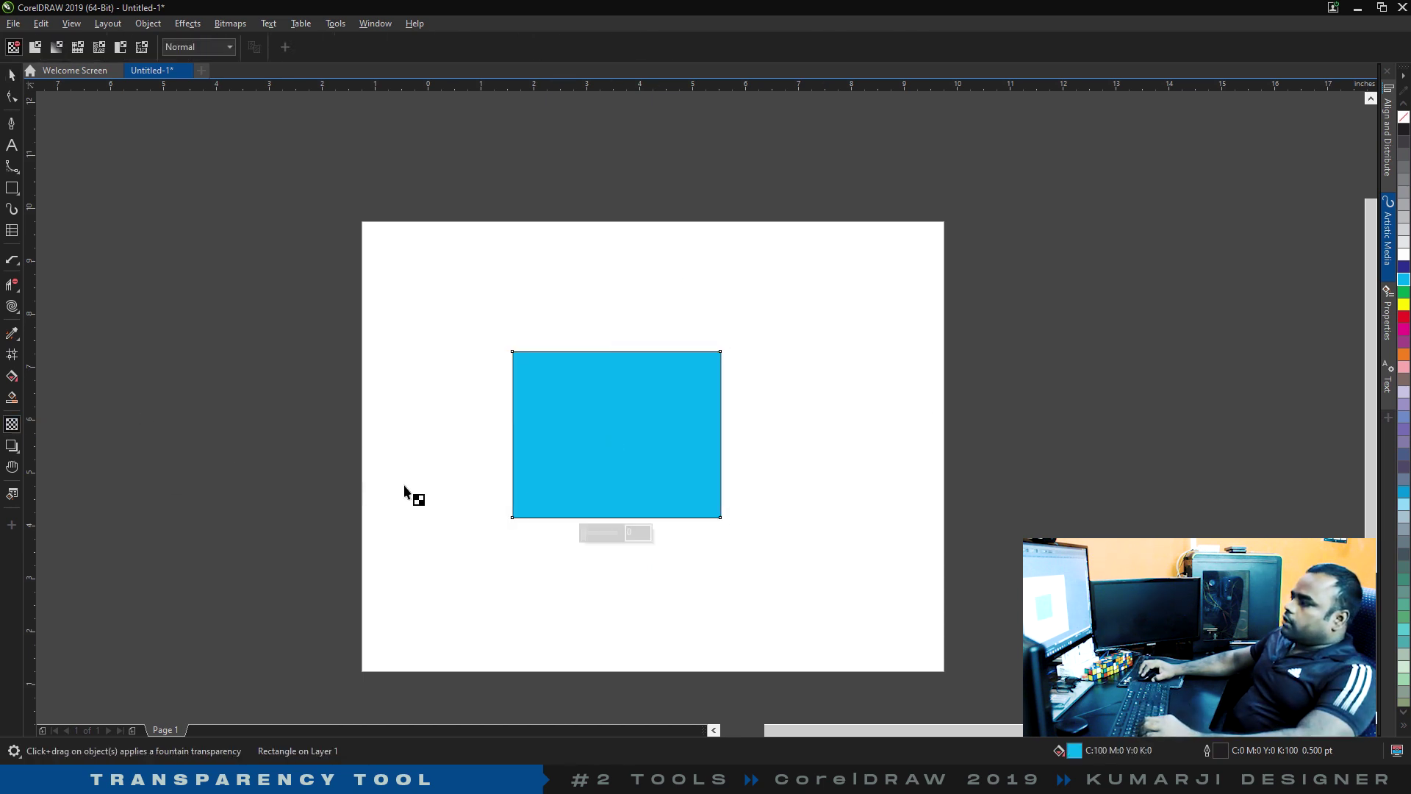
click(633, 540)
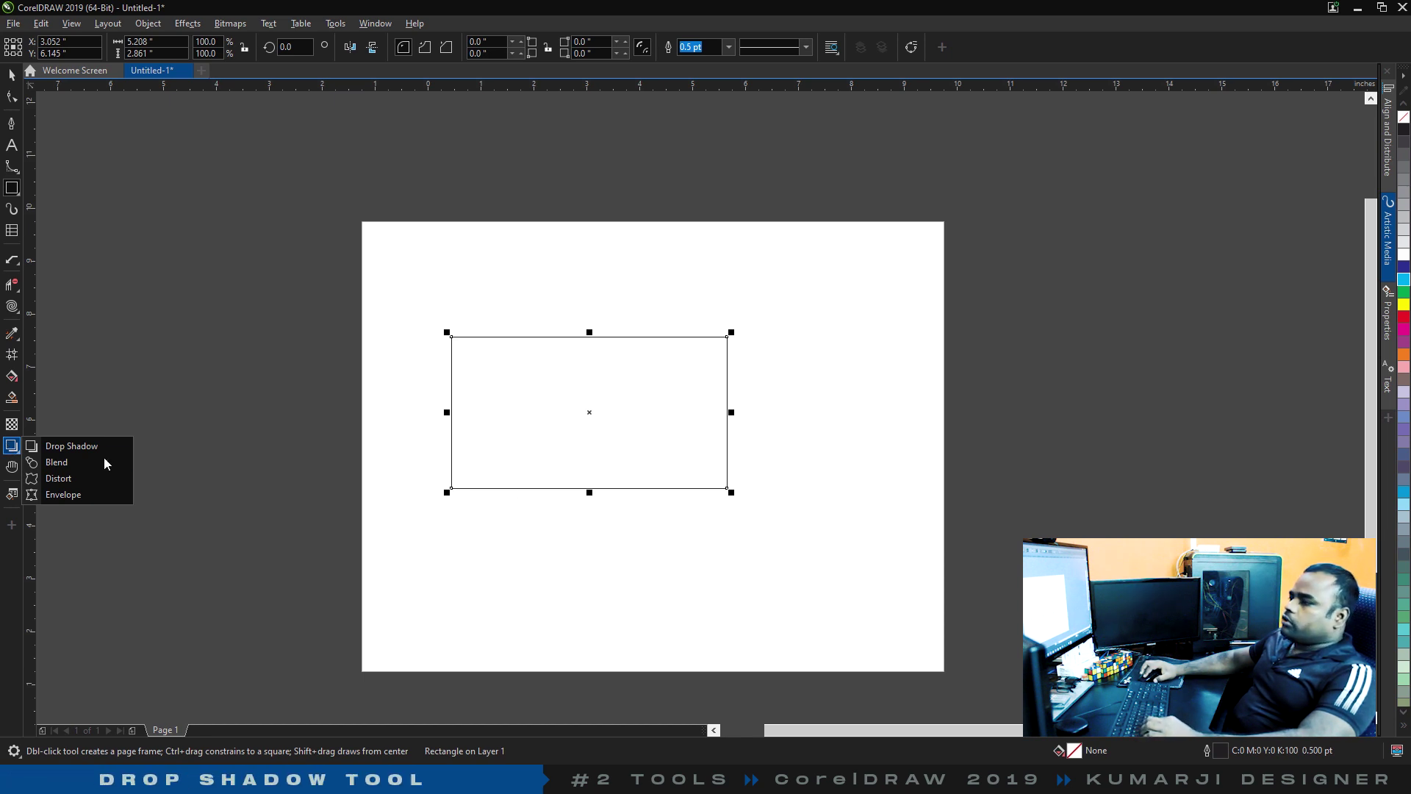
Apply a drop shadow to the empty rectangle, offset about 0.55 inches right and 0.44 inches down.
click(66, 446)
key(space)
click(11, 451)
drag(589, 413, 713, 512)
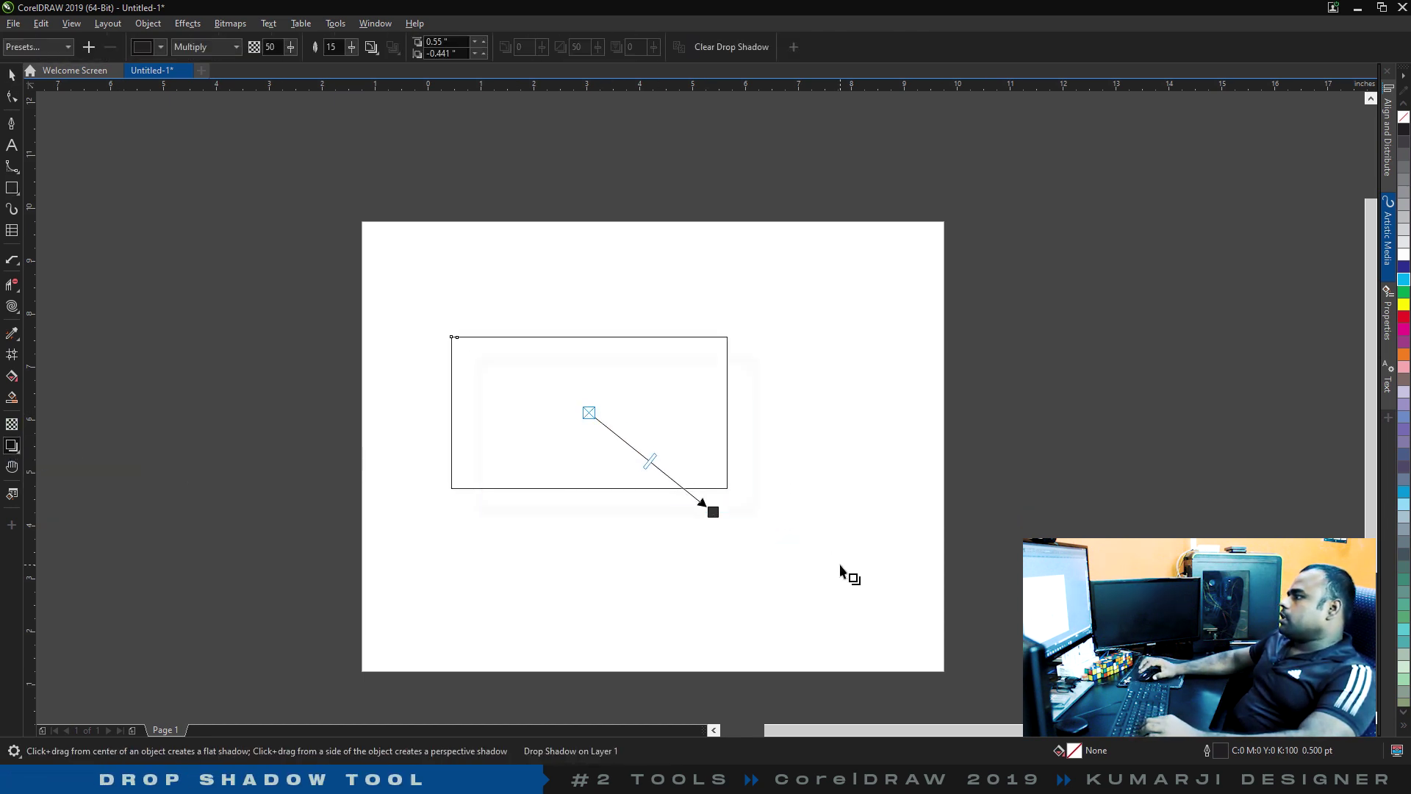
key(space)
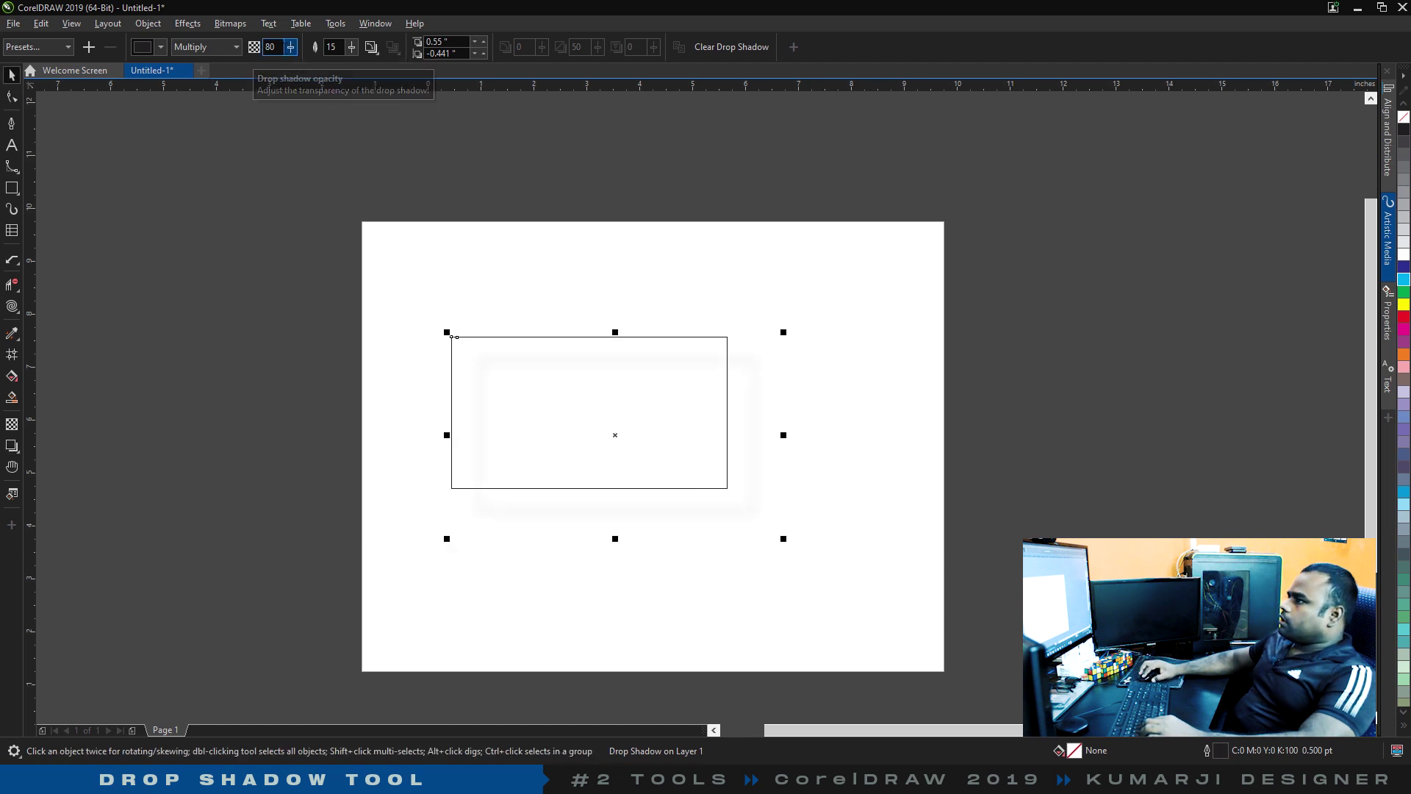
Set the drop shadow's opacity to 100.
double_click(270, 46)
text(1)
key(Return)
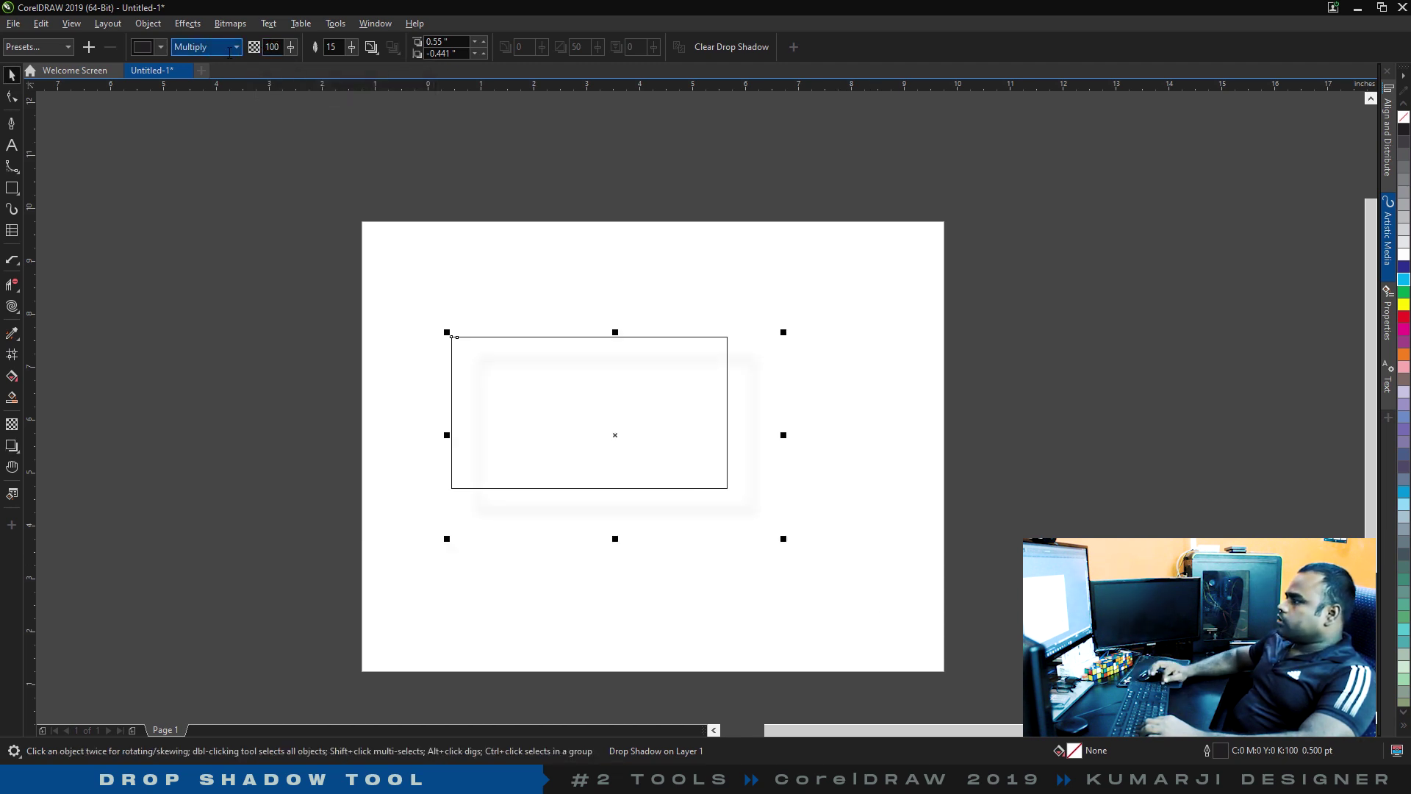
click(761, 448)
click(750, 444)
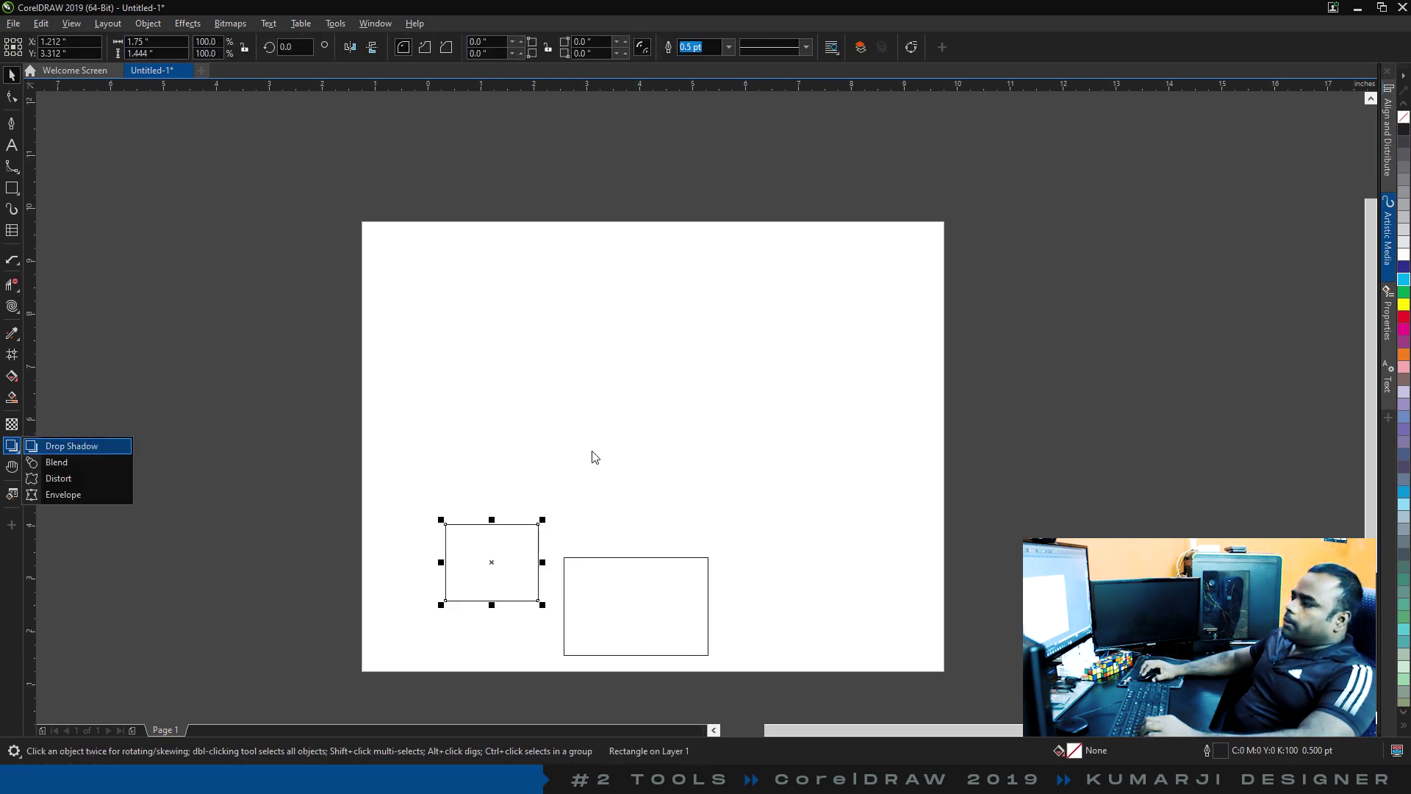
Move the small rectangle up the page and blend it into the larger rectangle with the Blend tool.
drag(405, 436, 555, 412)
shift+click(669, 602)
click(12, 446)
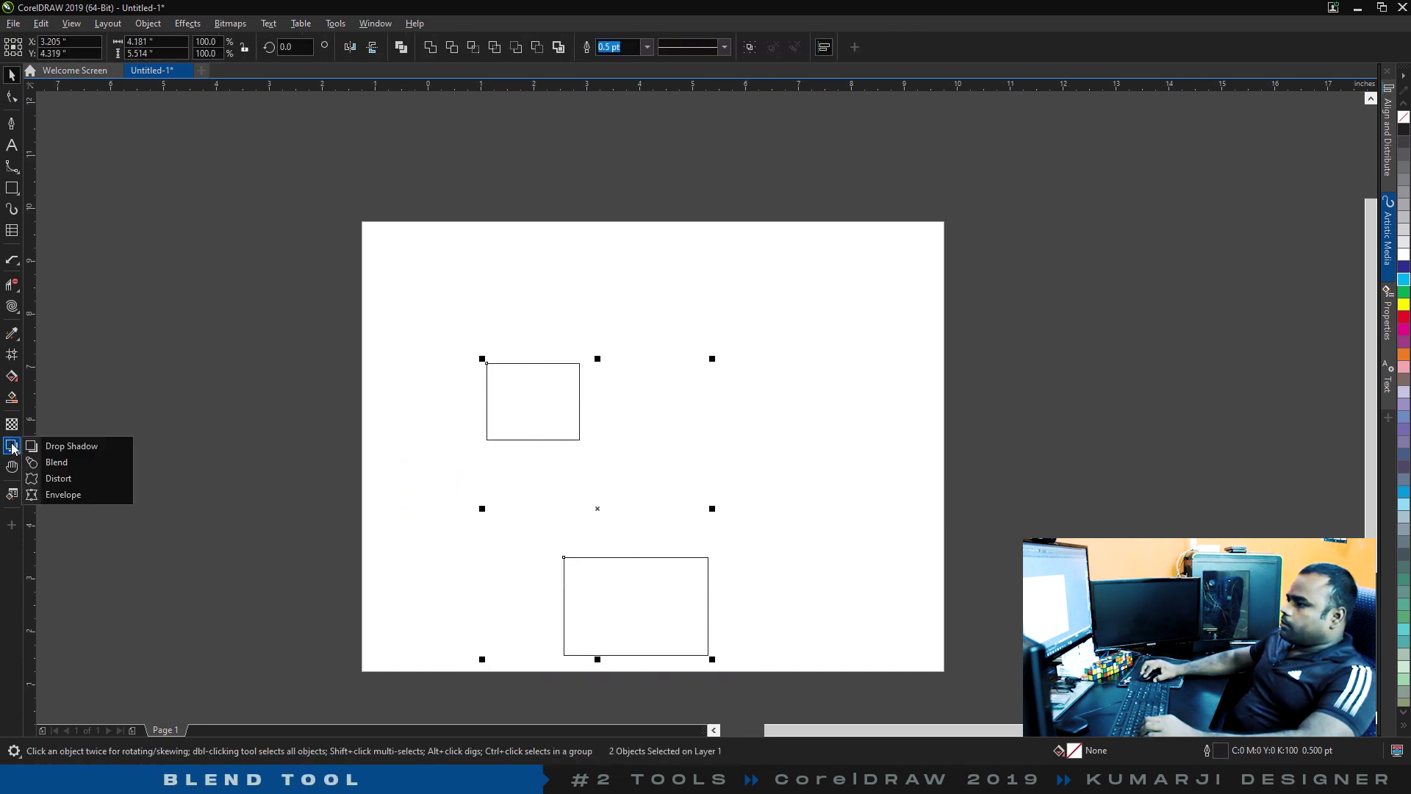
click(59, 466)
drag(554, 431, 703, 531)
Reposition the blend's two control rectangles on the page to reshape the run of intermediate rectangles.
key(space)
click(741, 596)
drag(741, 596, 881, 546)
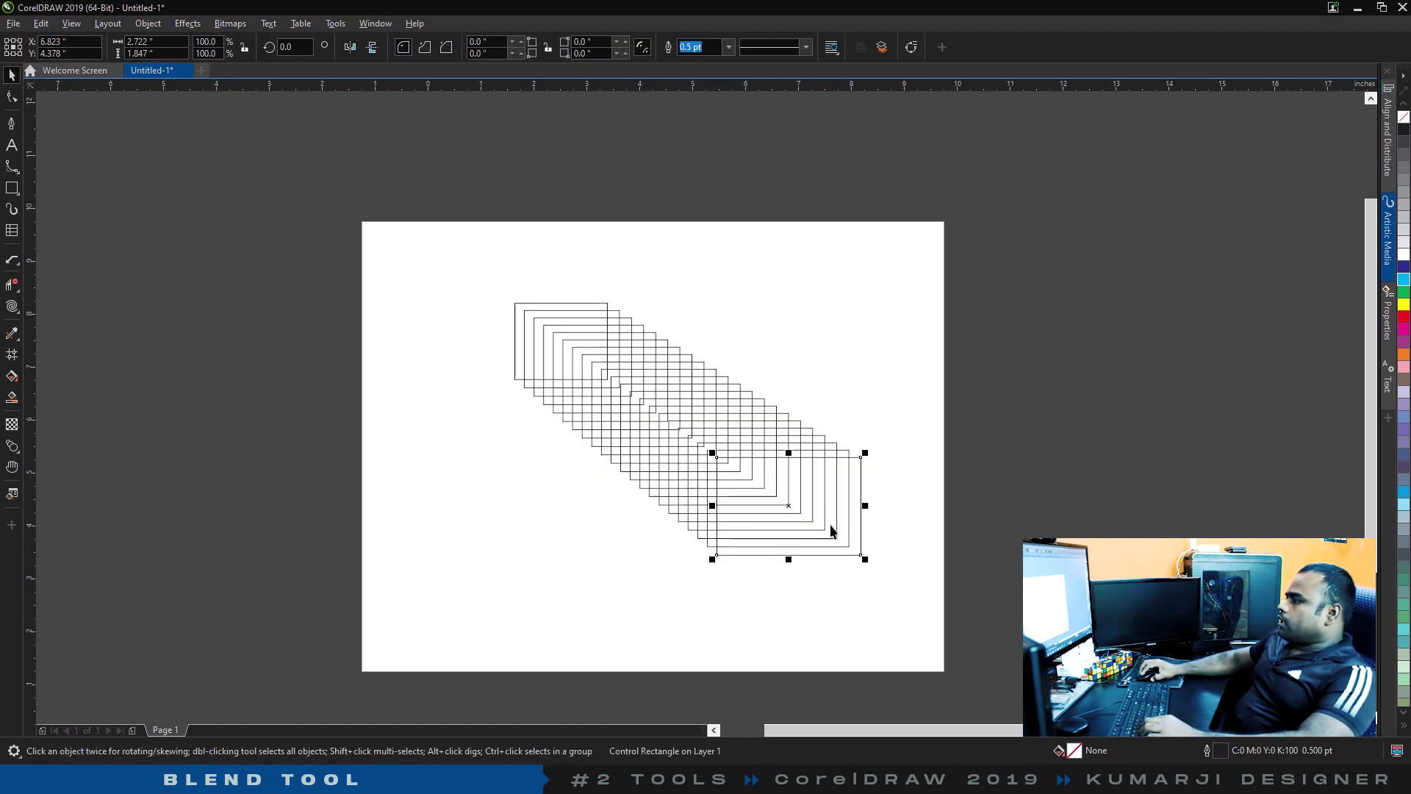
drag(517, 318, 424, 343)
drag(792, 521, 750, 554)
Distort the new rectangle, about 4.78 × 2.99 inches, with the Distort tool's push and pull mode at an amplitude of -92.
click(764, 472)
click(11, 446)
click(12, 445)
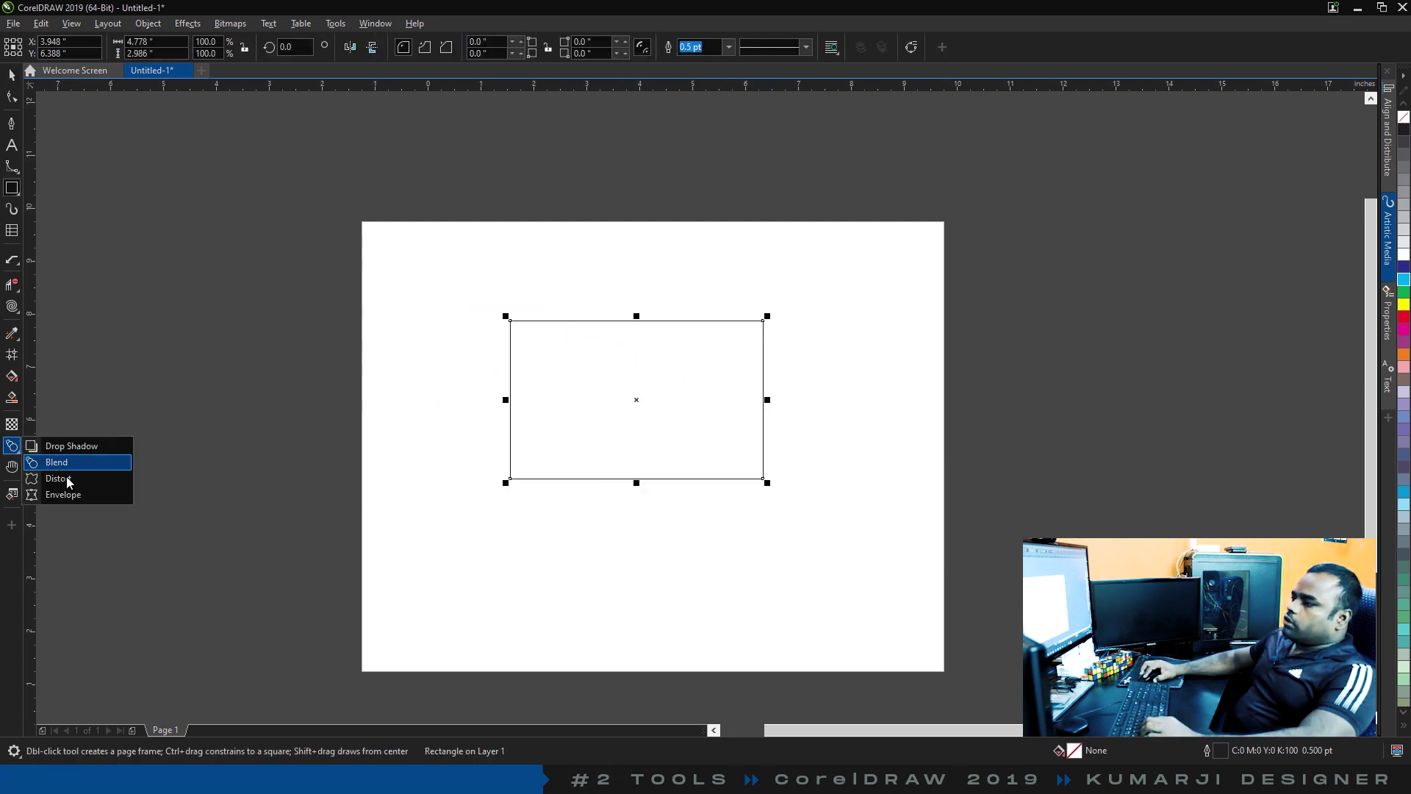
click(59, 479)
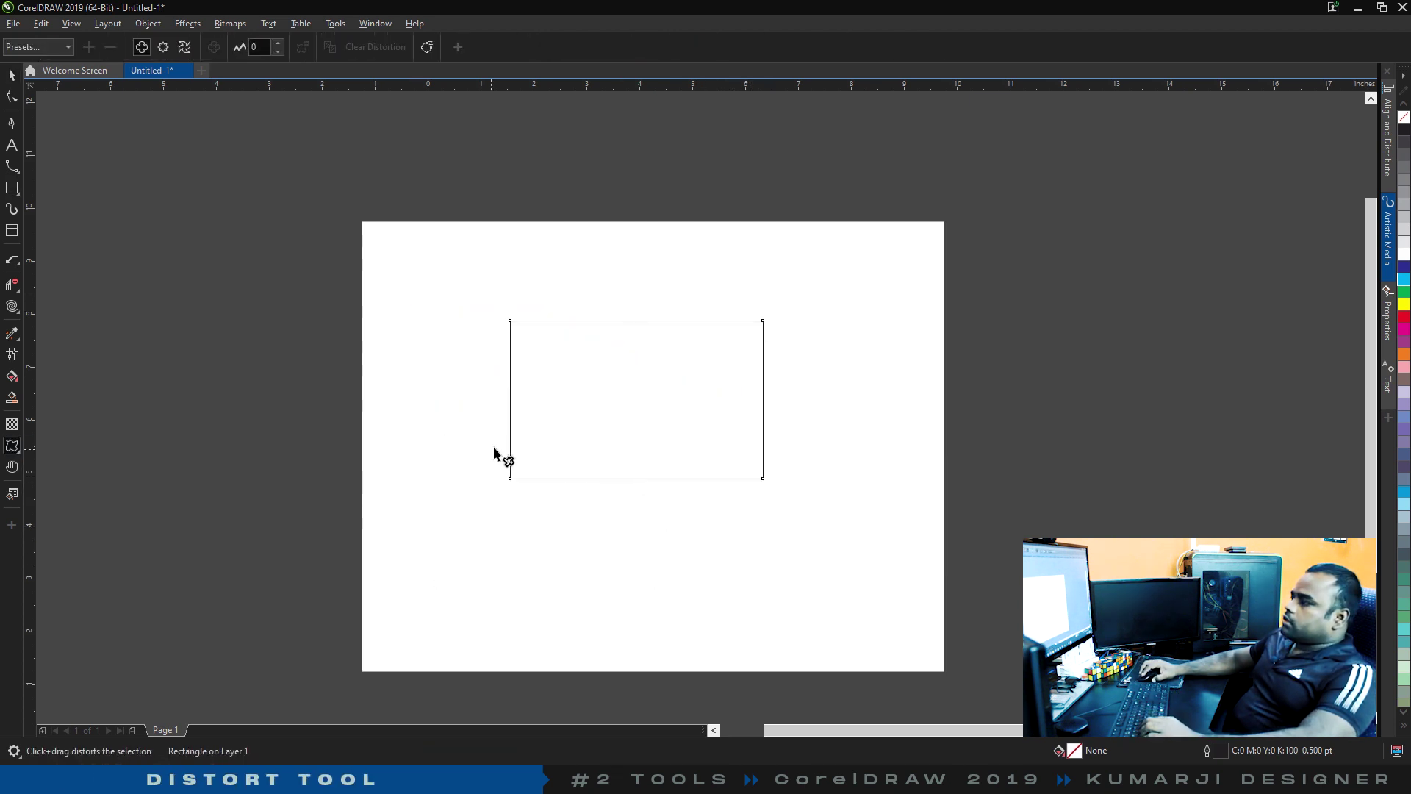
drag(529, 454, 460, 605)
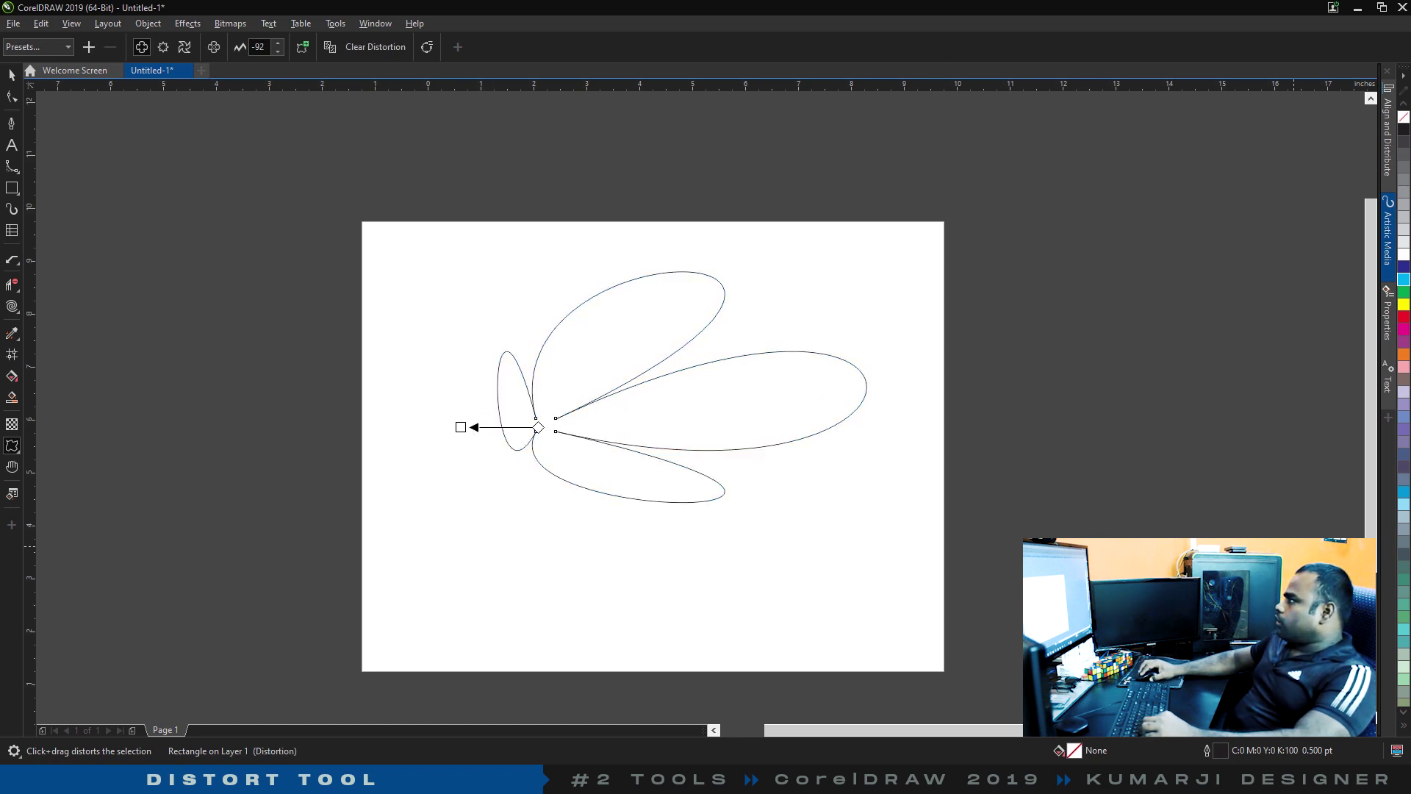
Try cyan, yellow and red palette fills on the distorted shape.
click(1404, 279)
click(1404, 303)
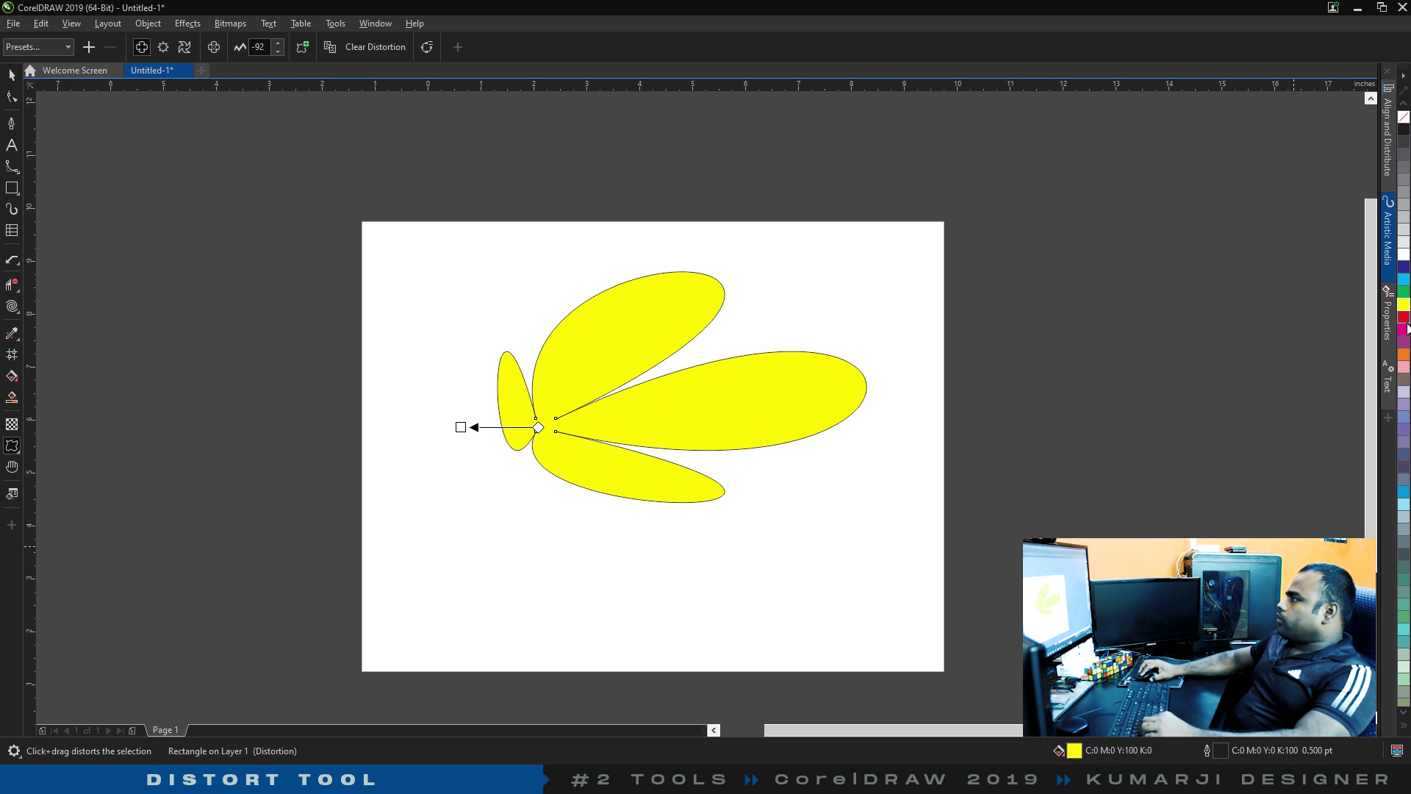
click(1404, 317)
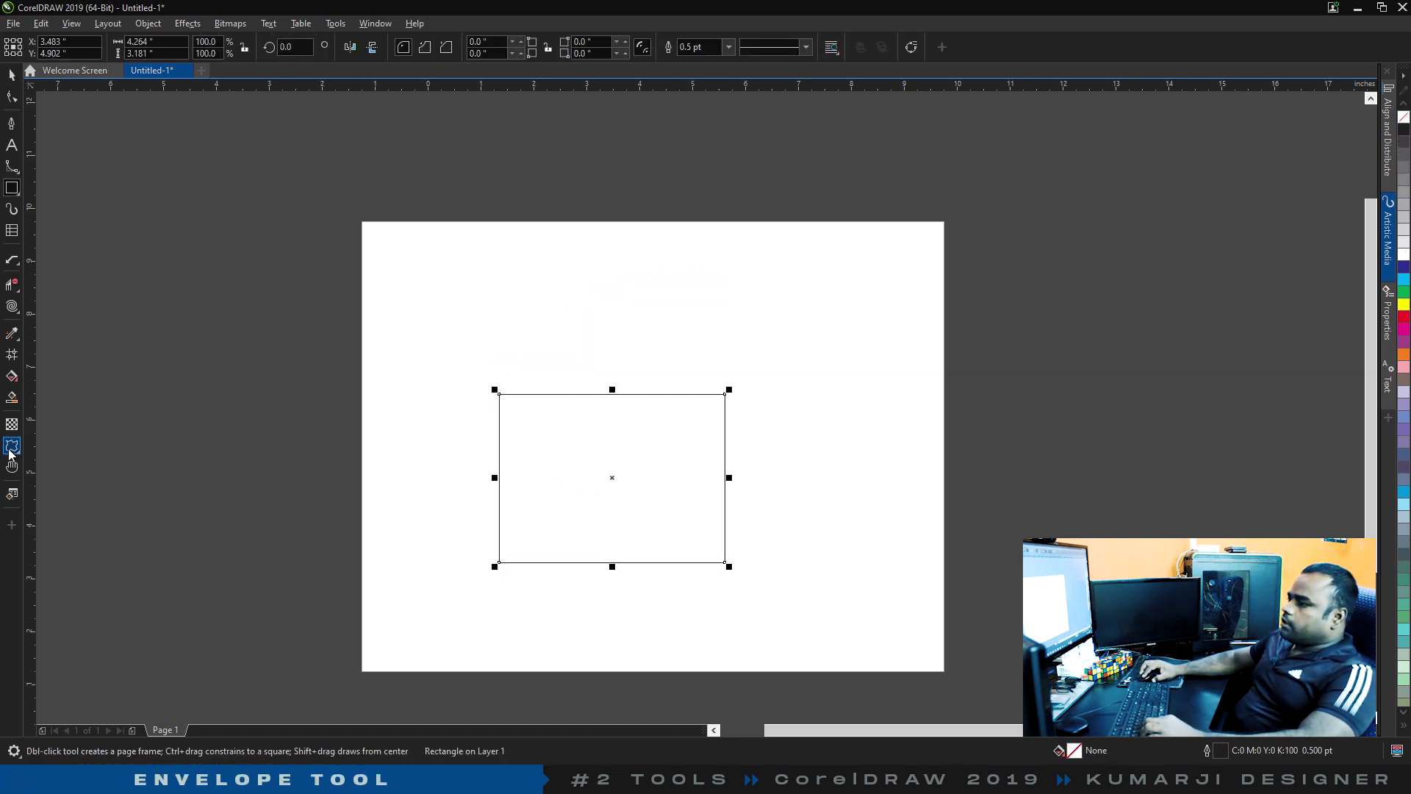
Apply an unconstrained envelope to the new rectangle and pull its side, corner and edge nodes into an irregular curved shape.
click(9, 455)
click(94, 496)
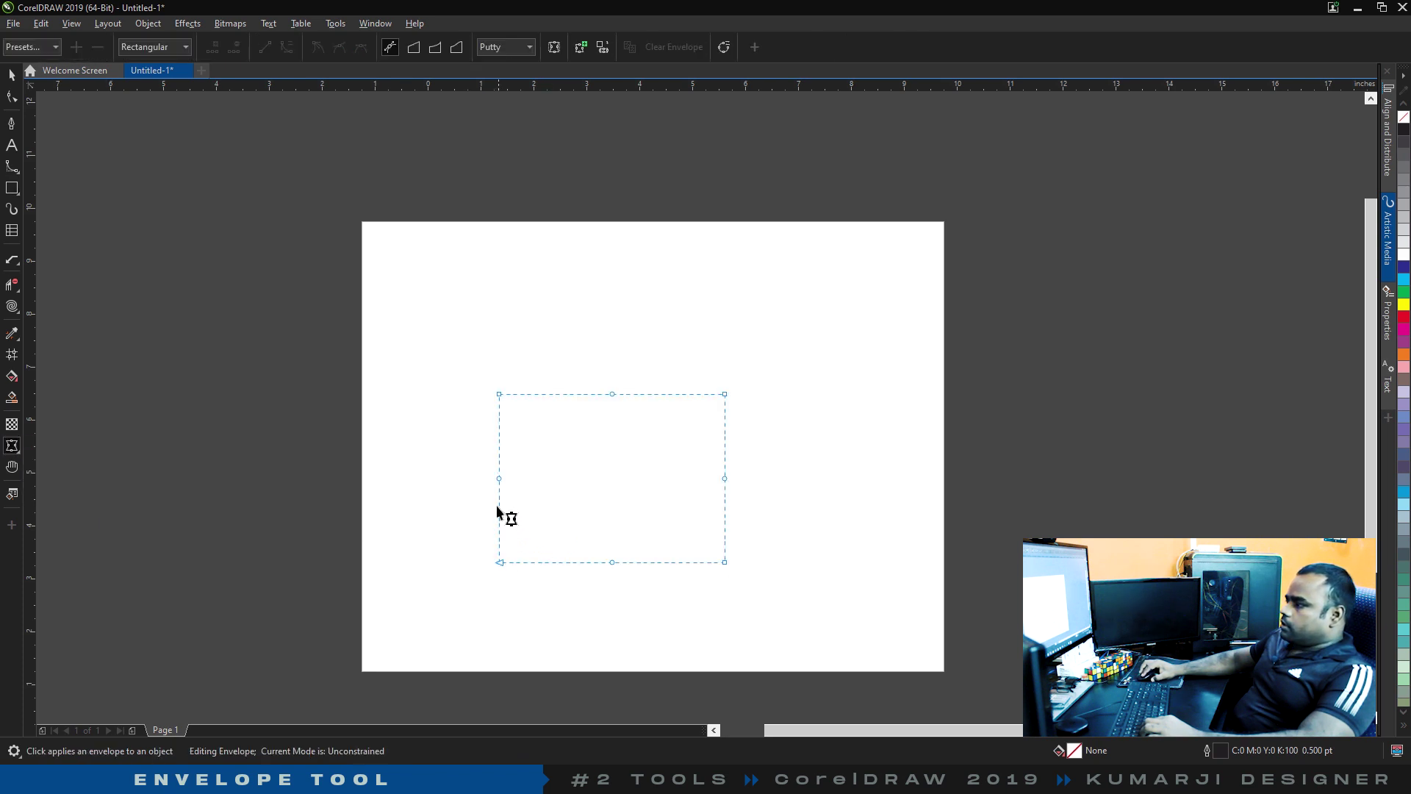
drag(499, 479, 415, 565)
drag(499, 396, 463, 295)
drag(613, 394, 650, 307)
drag(724, 478, 617, 464)
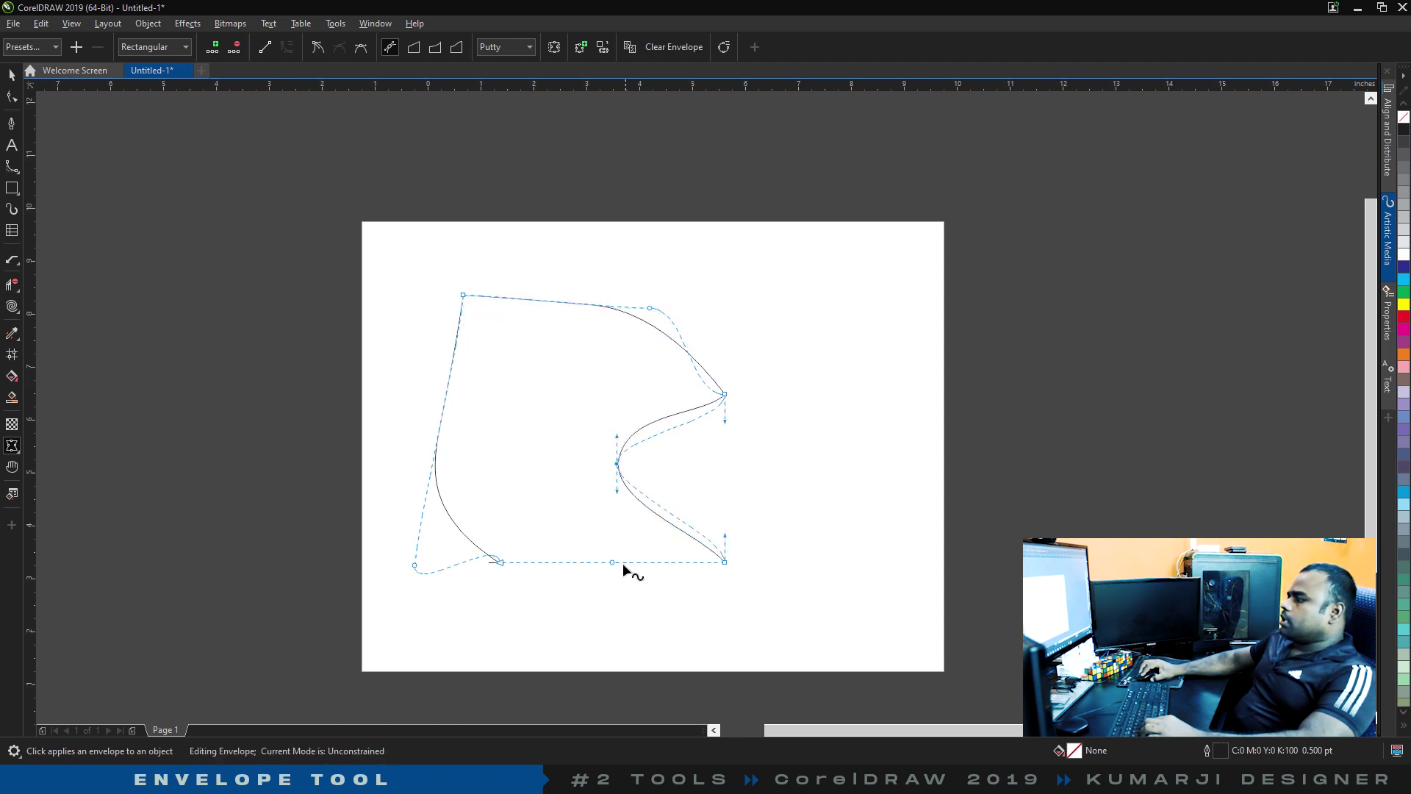
drag(612, 562, 544, 512)
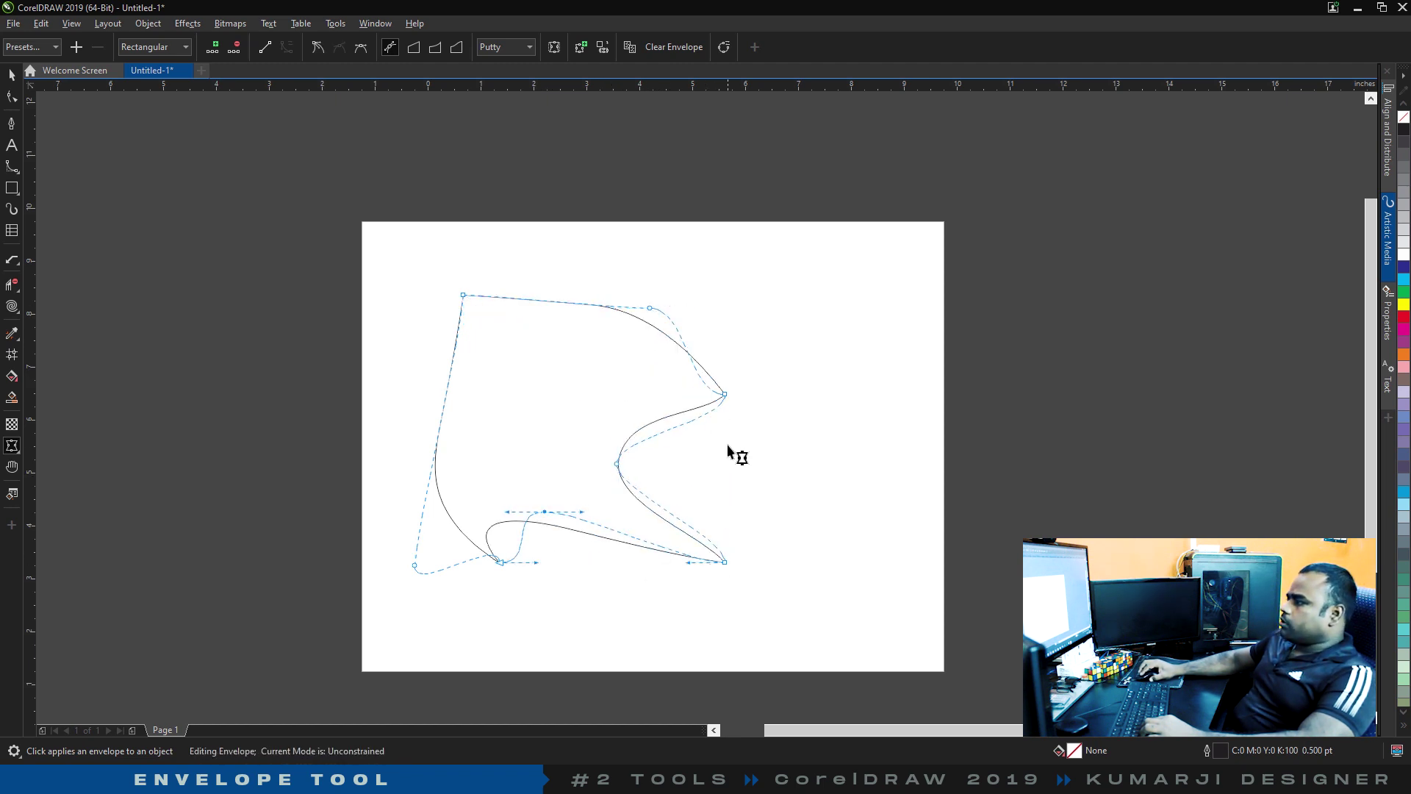
drag(464, 295, 668, 425)
Move the enveloped shape up and delete it from the page.
key(space)
drag(577, 498, 504, 409)
key(Delete)
Pan the empty page around the drawing window with the Pan tool.
click(12, 468)
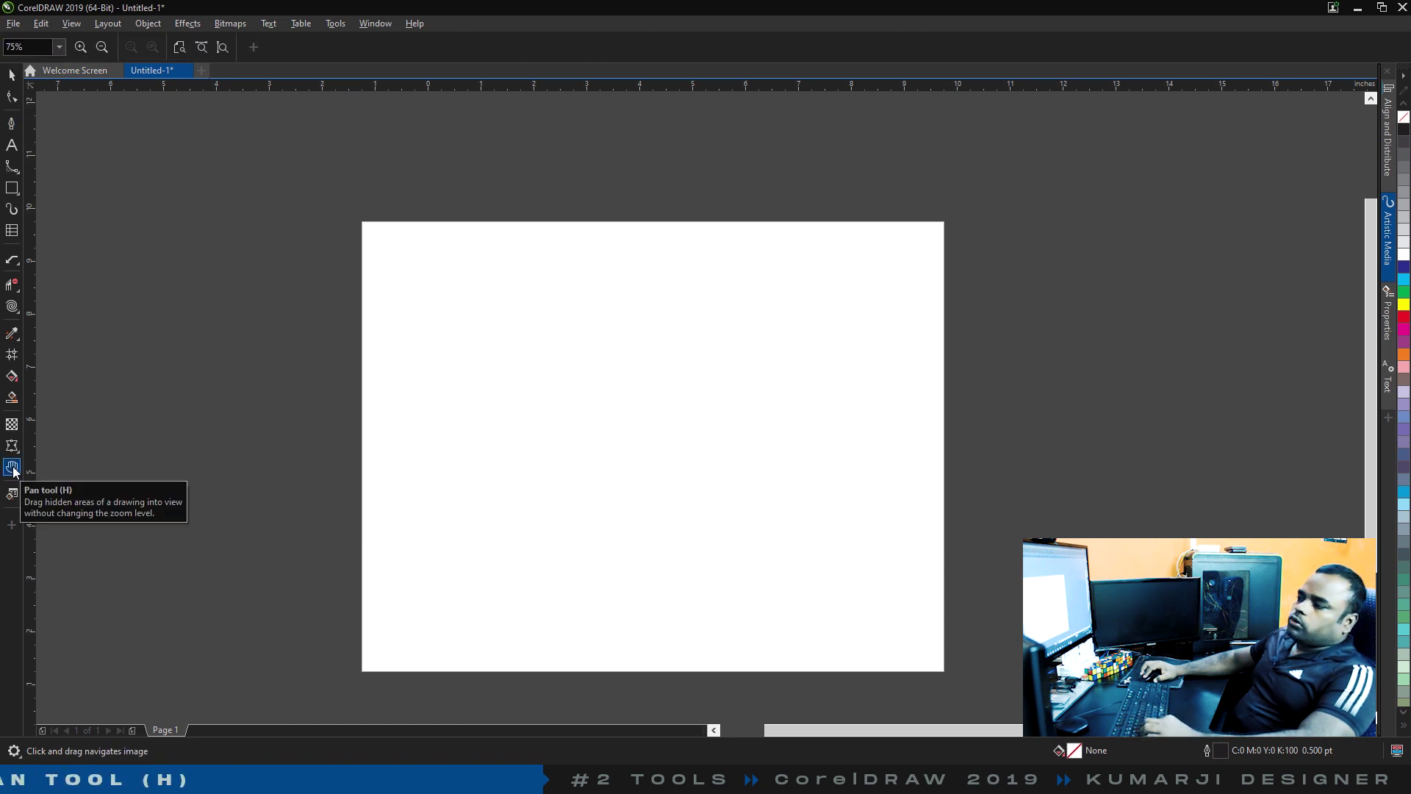
drag(525, 530, 458, 519)
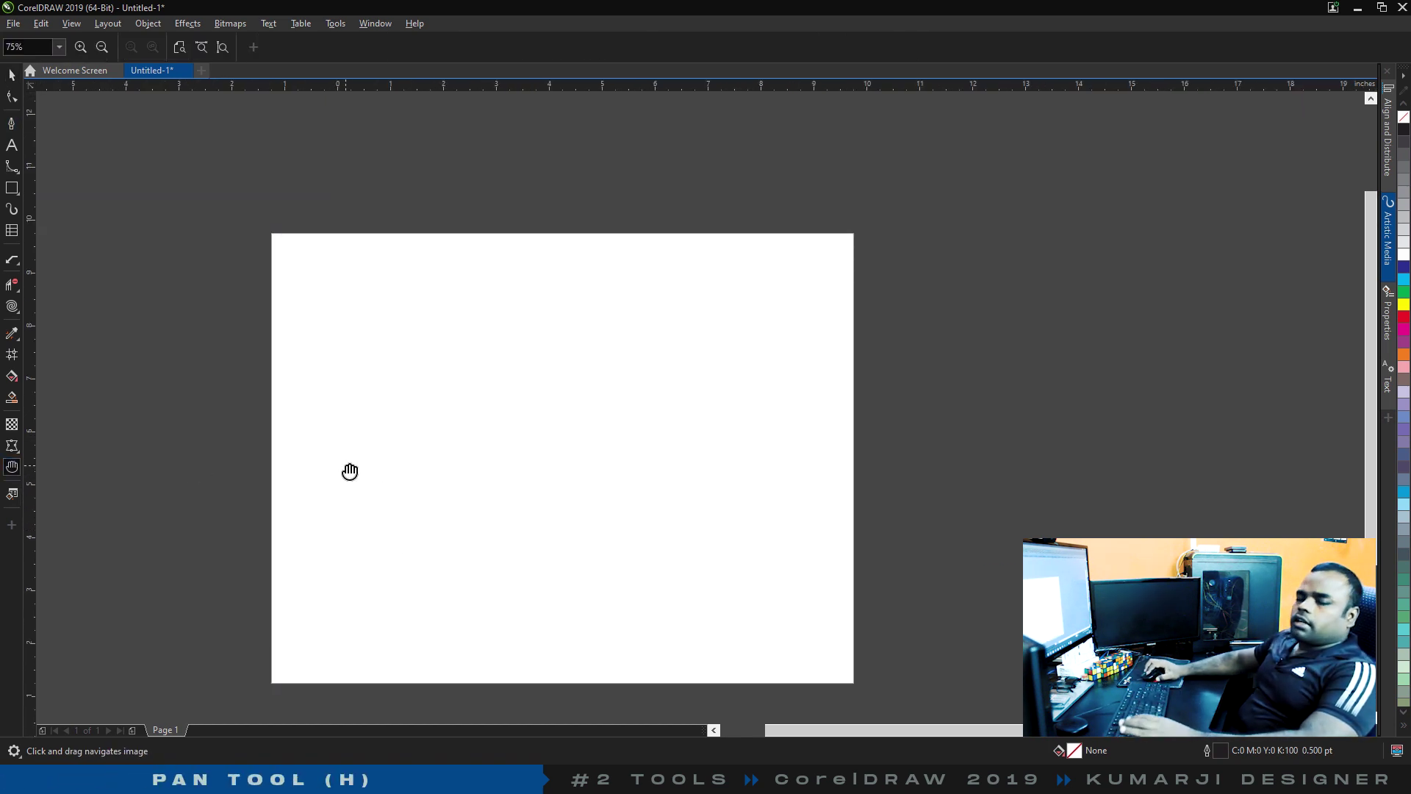
key(space)
key(h)
drag(469, 399, 523, 416)
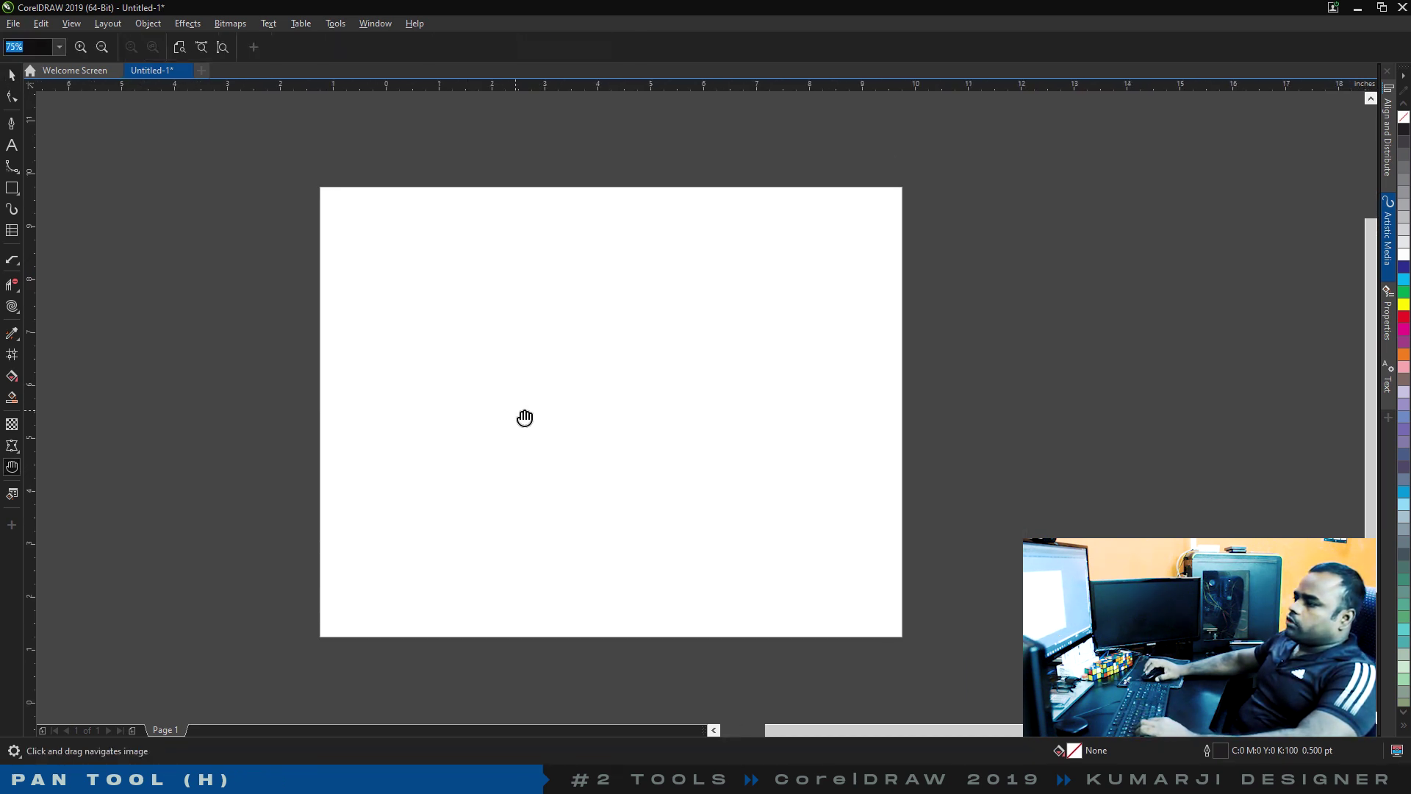
Draw a rectangle about 2.96 × 2.33 inches on the page's upper-left area and keep it selected.
key(space)
key(F6)
drag(470, 318, 626, 441)
key(space)
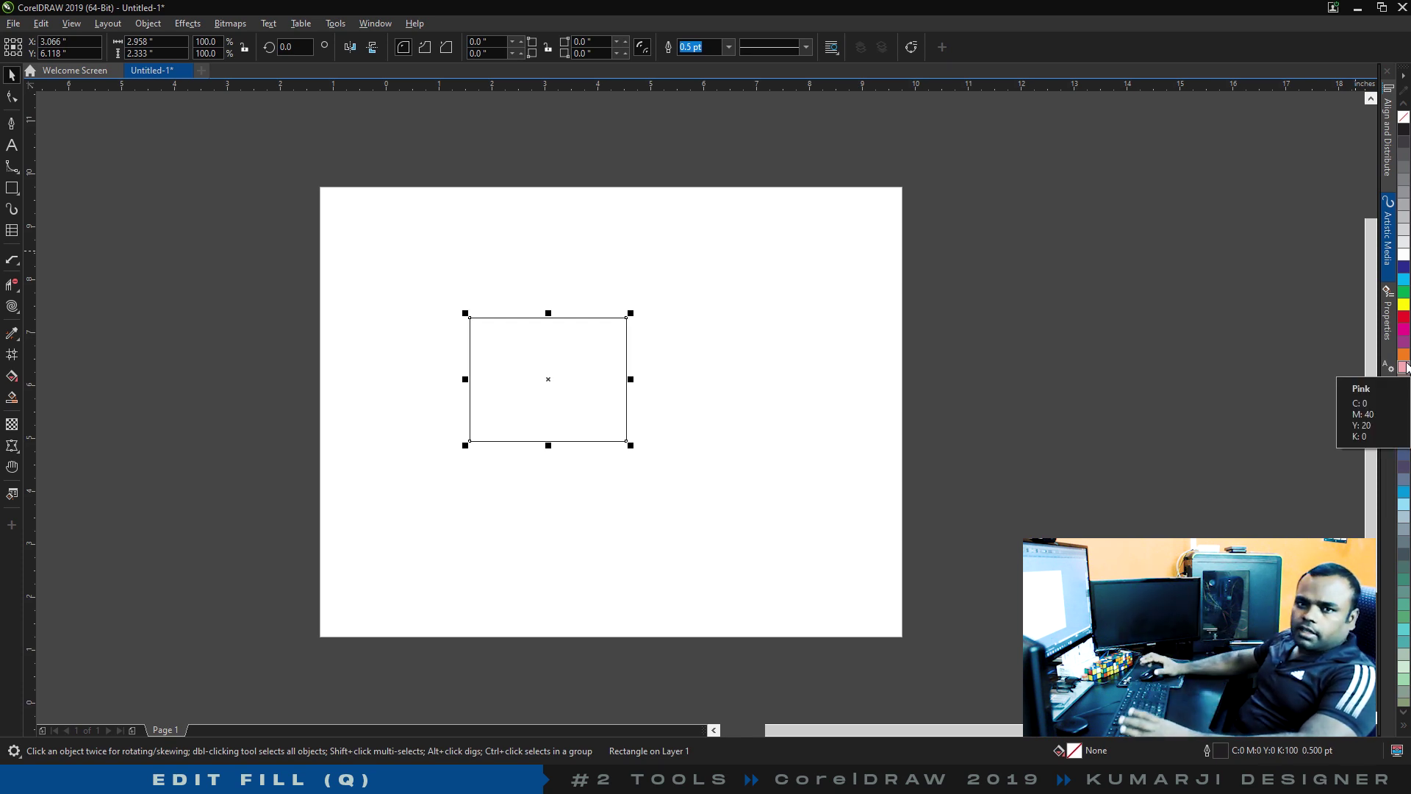
Give the rectangle a uniform crimson fill of C15 M100 Y78 K7 through Edit Fill.
click(12, 495)
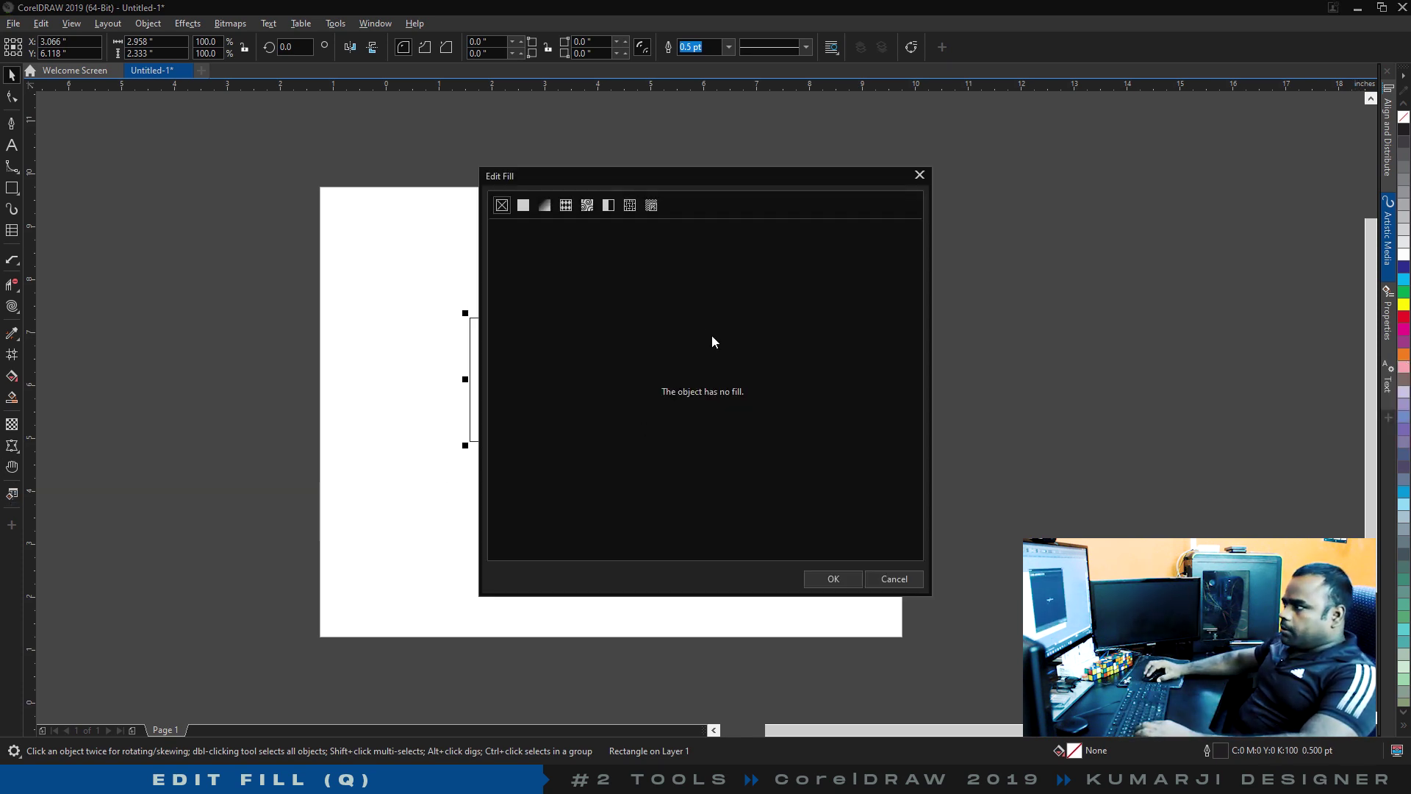
drag(581, 174, 787, 245)
click(728, 276)
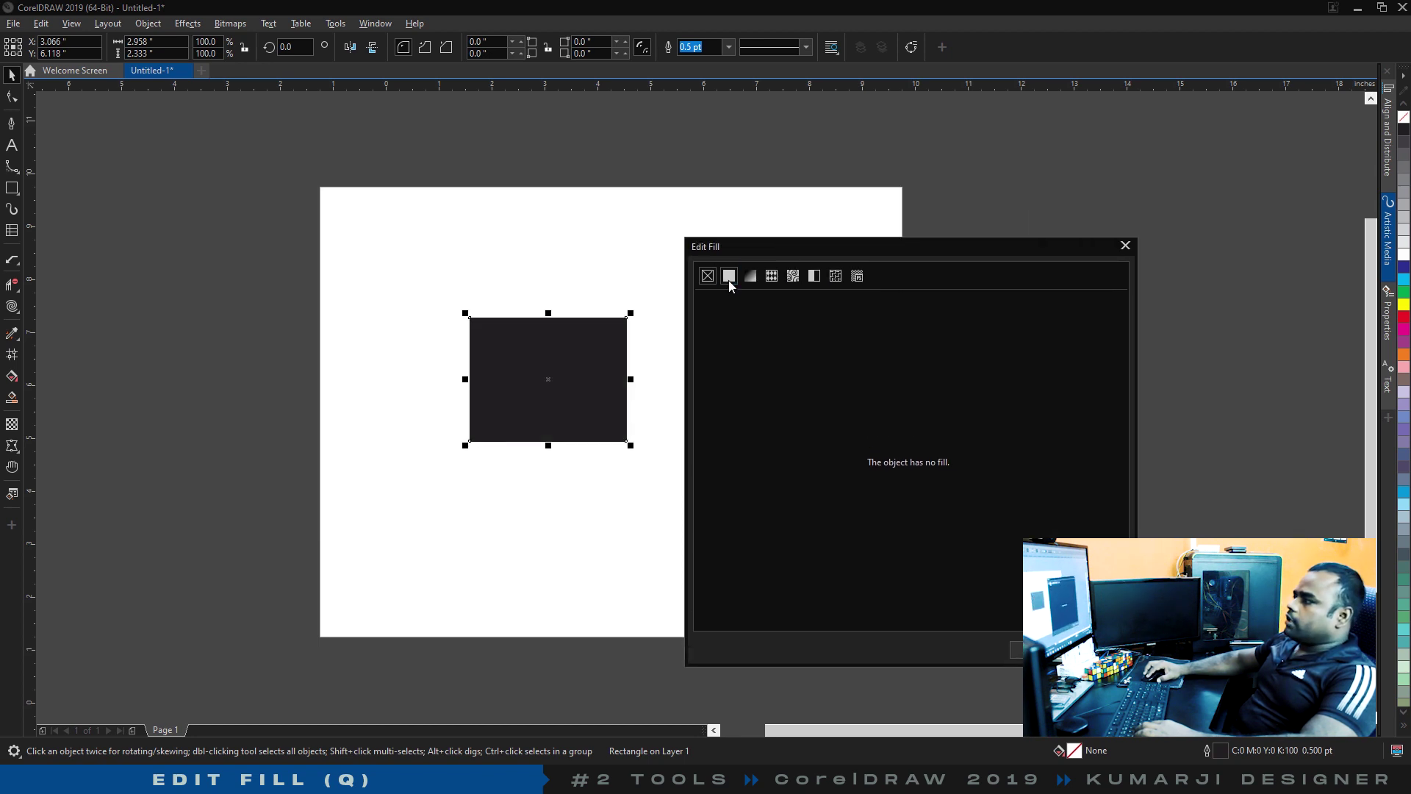
drag(801, 399, 868, 412)
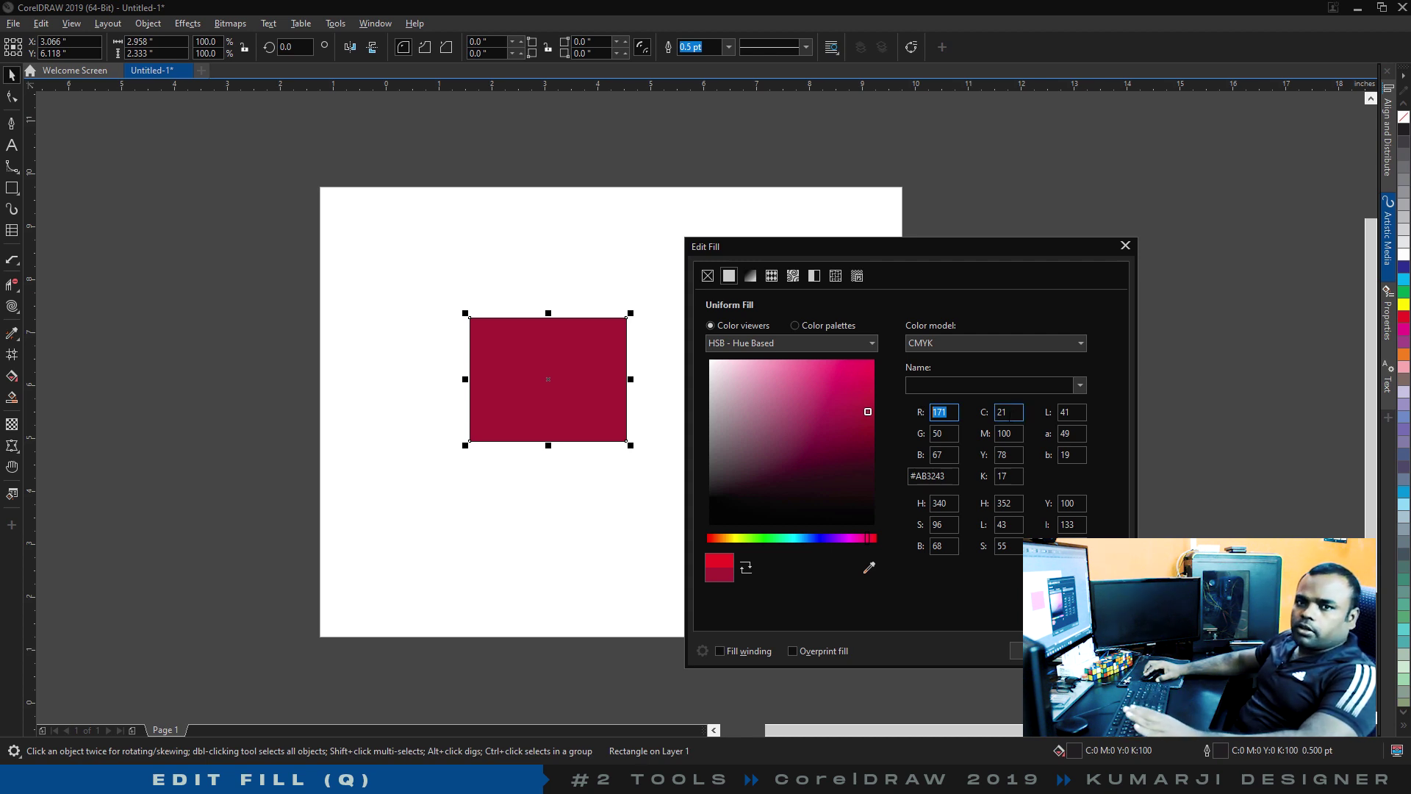
drag(915, 258, 928, 261)
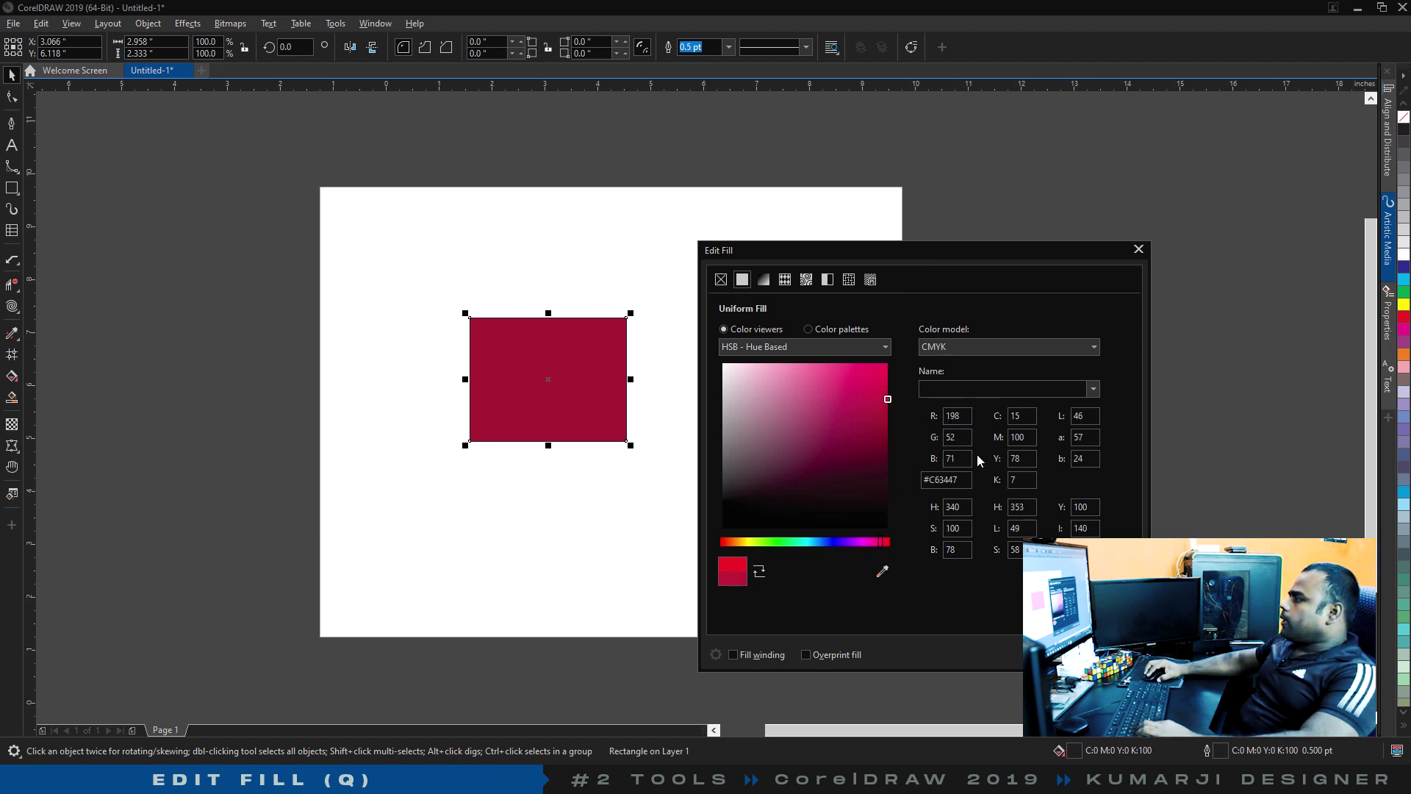
Review the Edit Fill types, including no fill, uniform, fountain and bitmap pattern fills, and their settings.
click(721, 279)
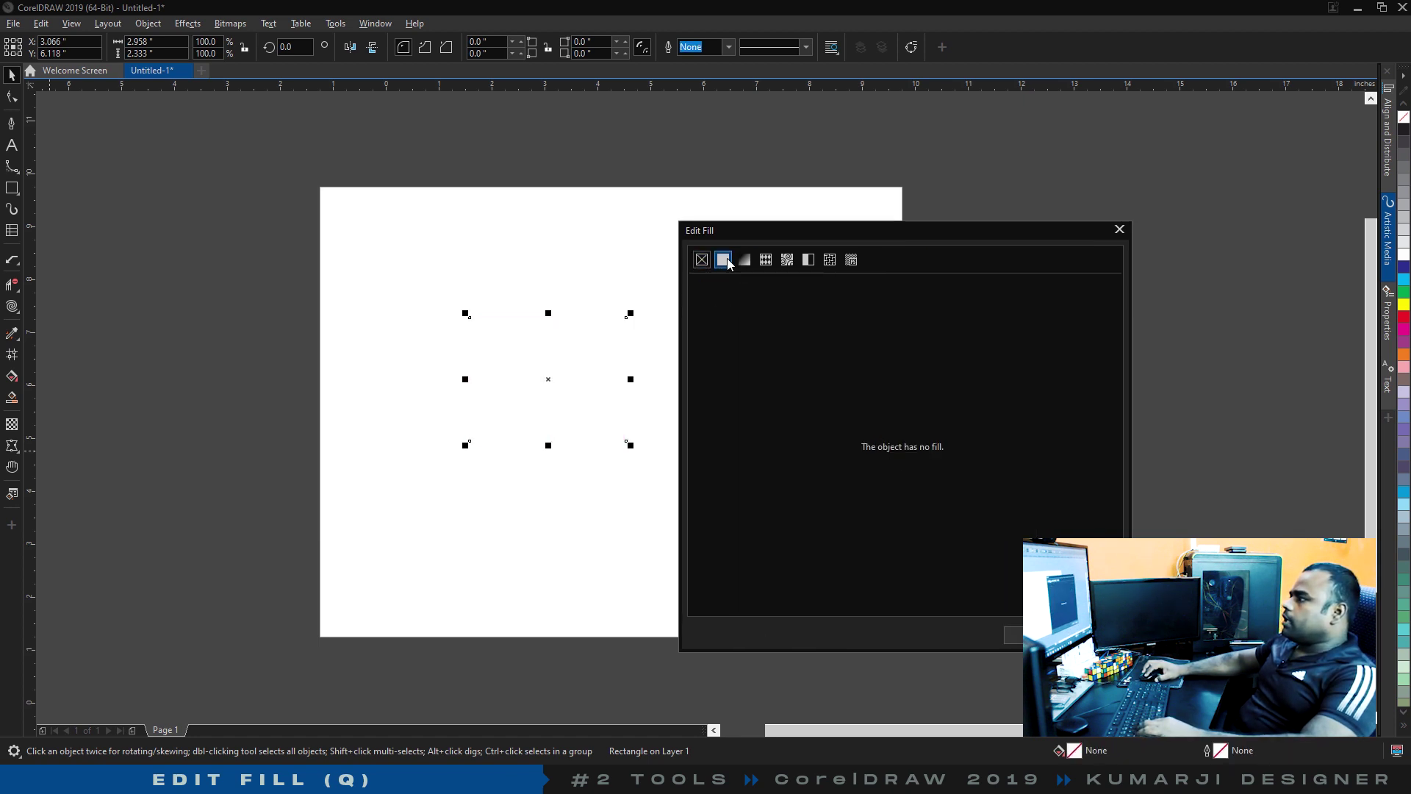
click(727, 261)
click(746, 262)
click(766, 262)
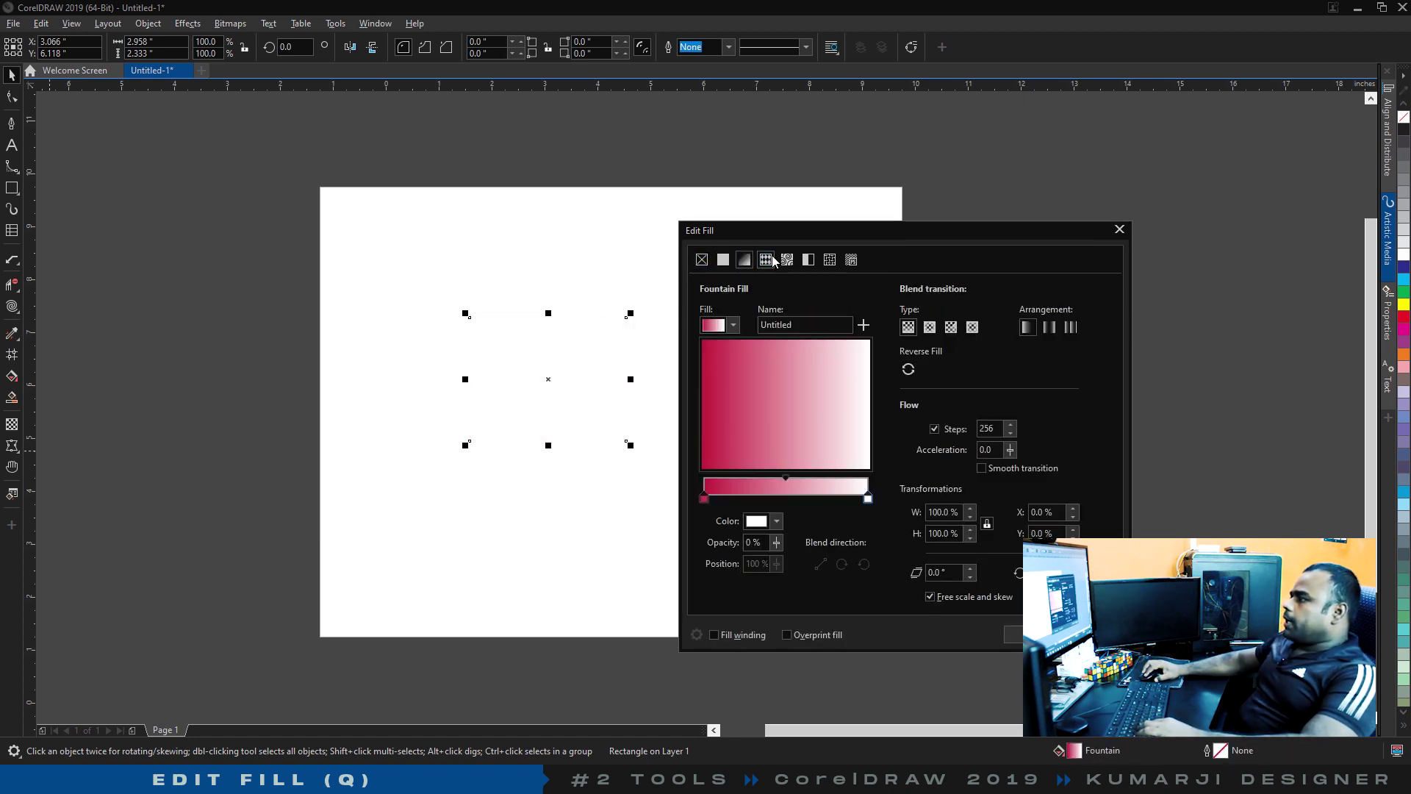
click(810, 260)
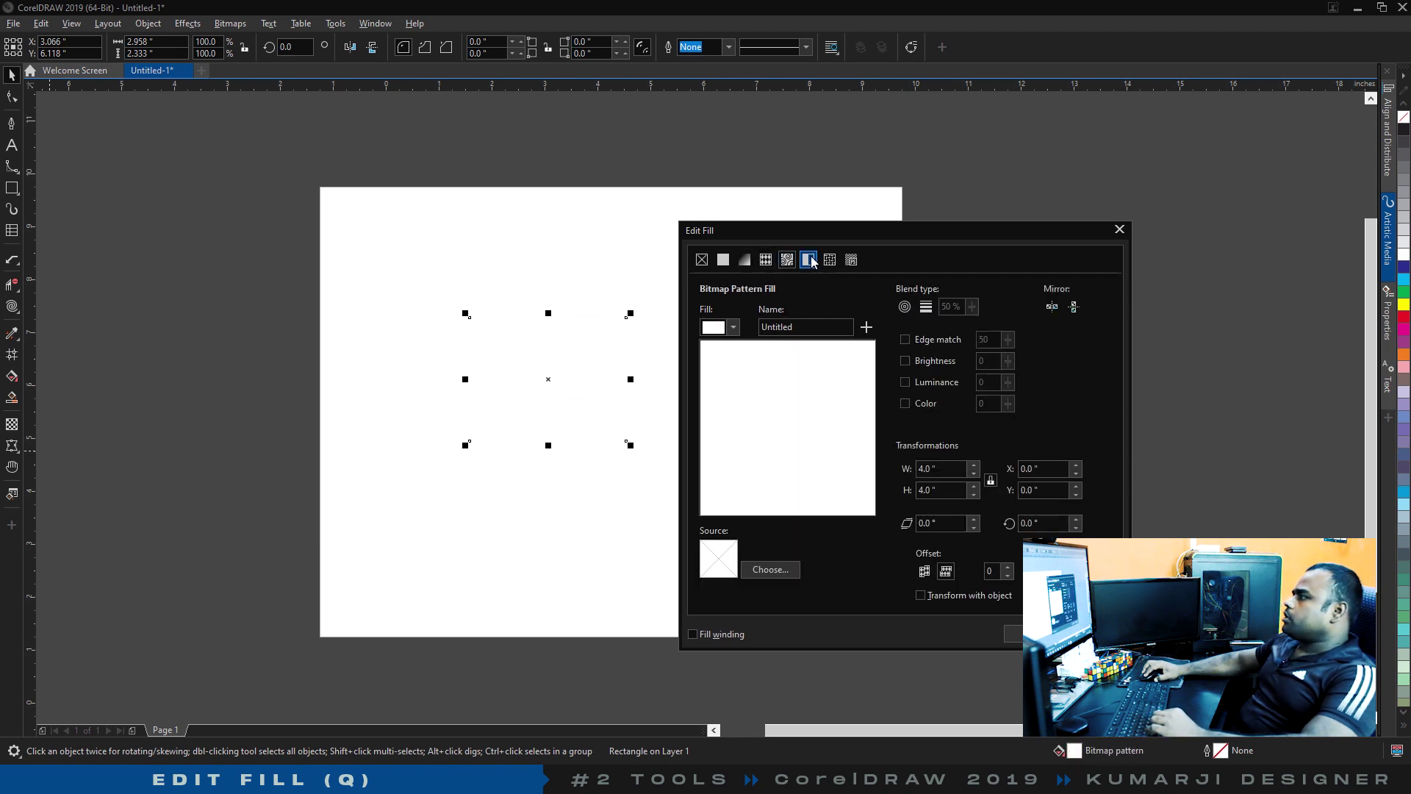
drag(840, 233, 869, 235)
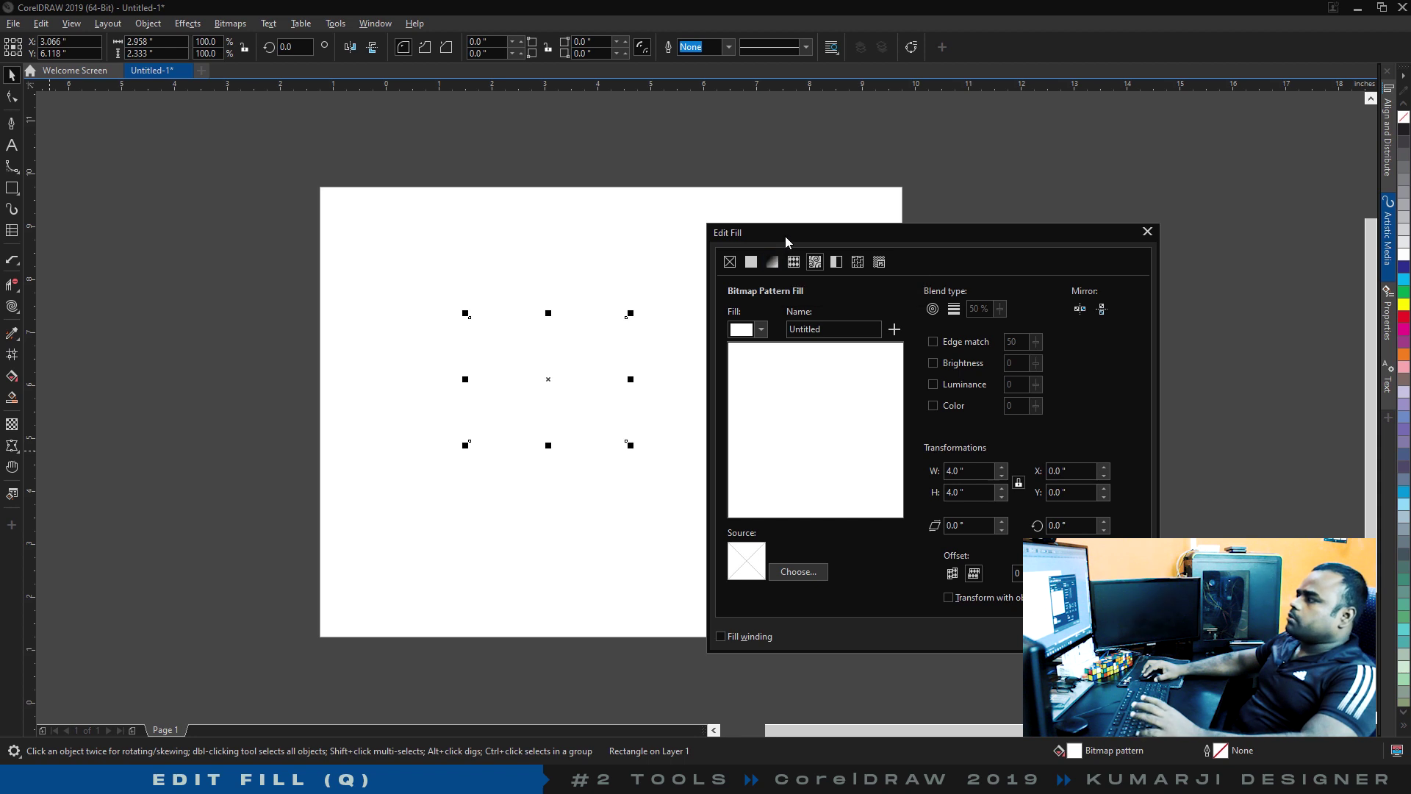
drag(784, 235, 766, 248)
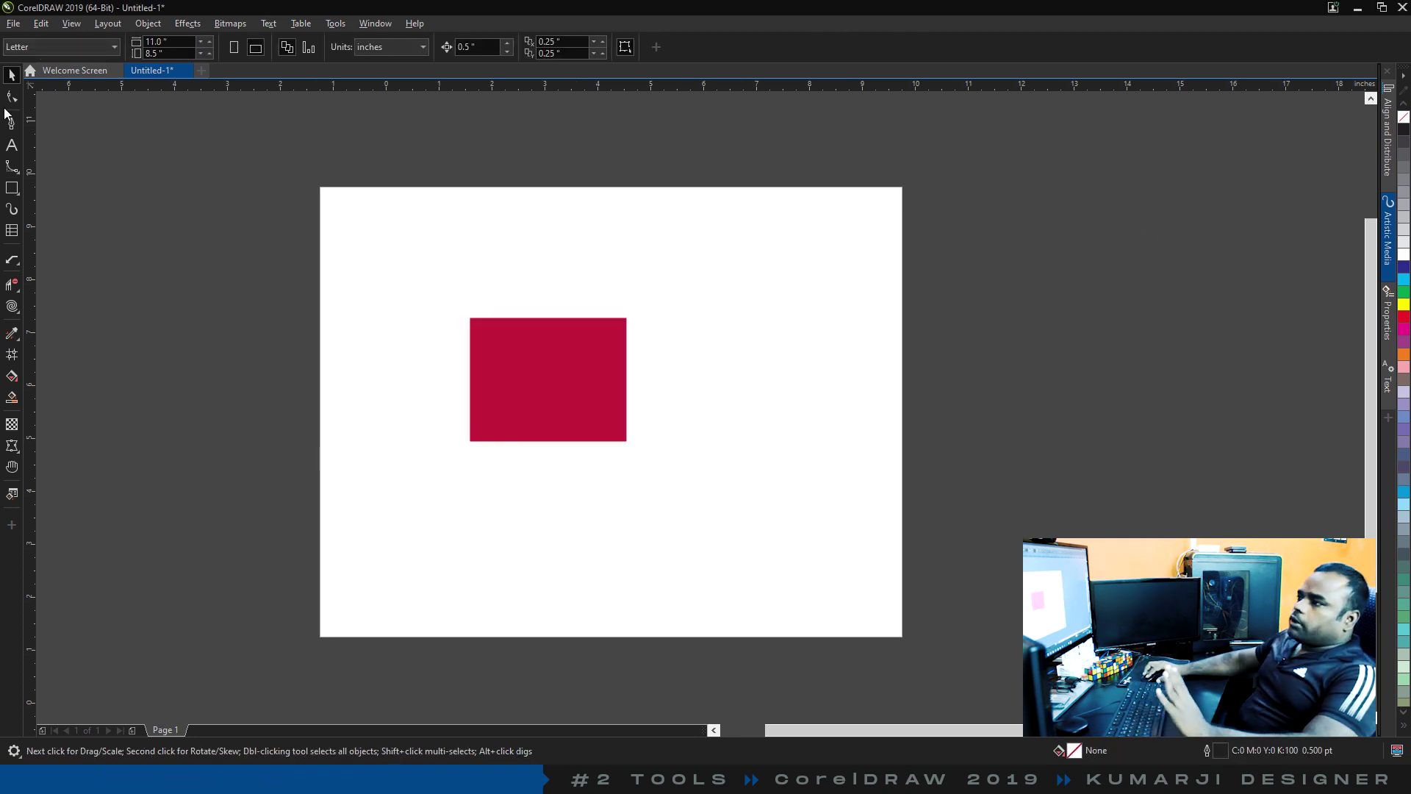
Examine the toolbox customization list to see which tools can be shown or hidden, from Pick and curve tools to effect tools.
click(12, 526)
scroll(81, 382, down, 10)
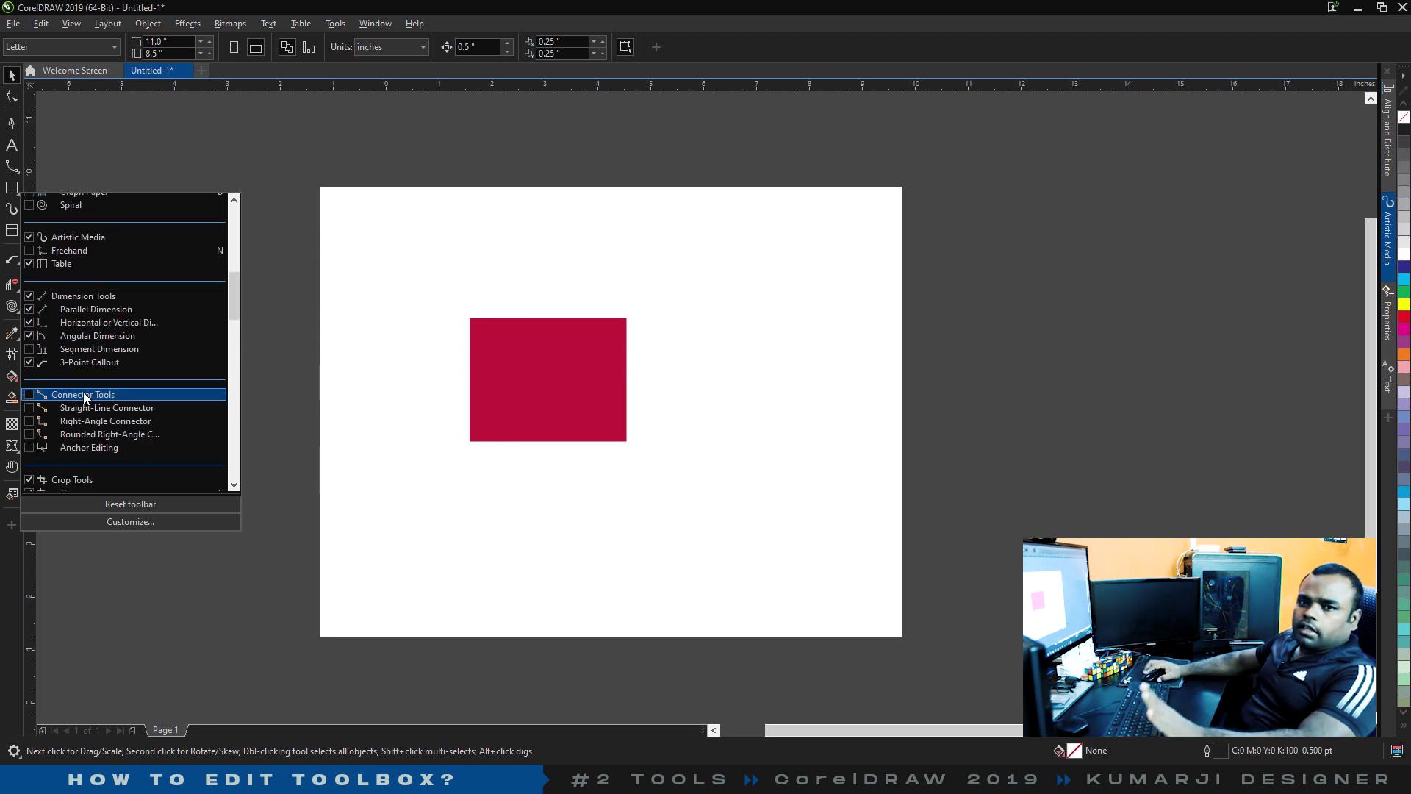
scroll(83, 397, down, 5)
scroll(89, 415, down, 8)
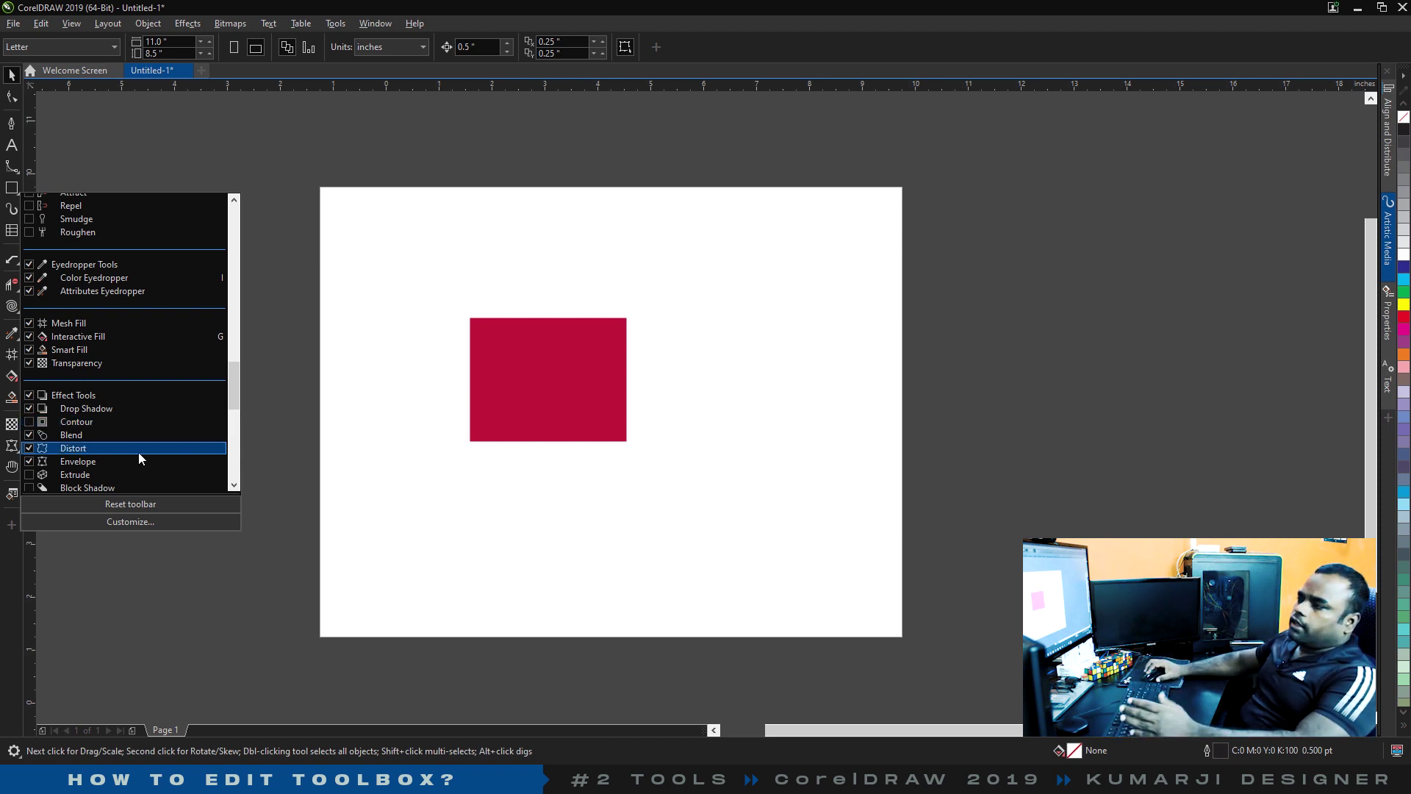
scroll(142, 451, down, 5)
scroll(166, 432, up, 6)
scroll(167, 430, up, 8)
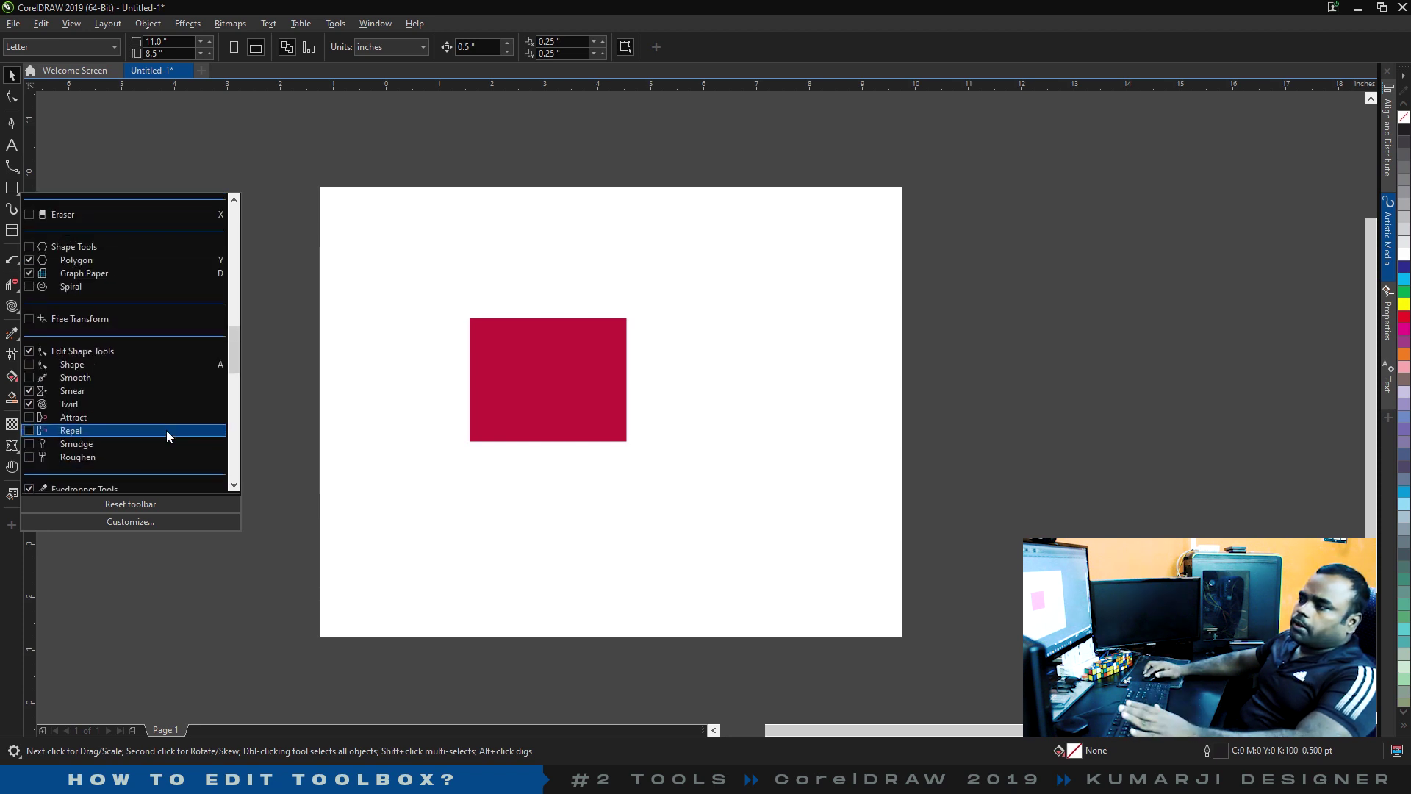
scroll(166, 427, up, 5)
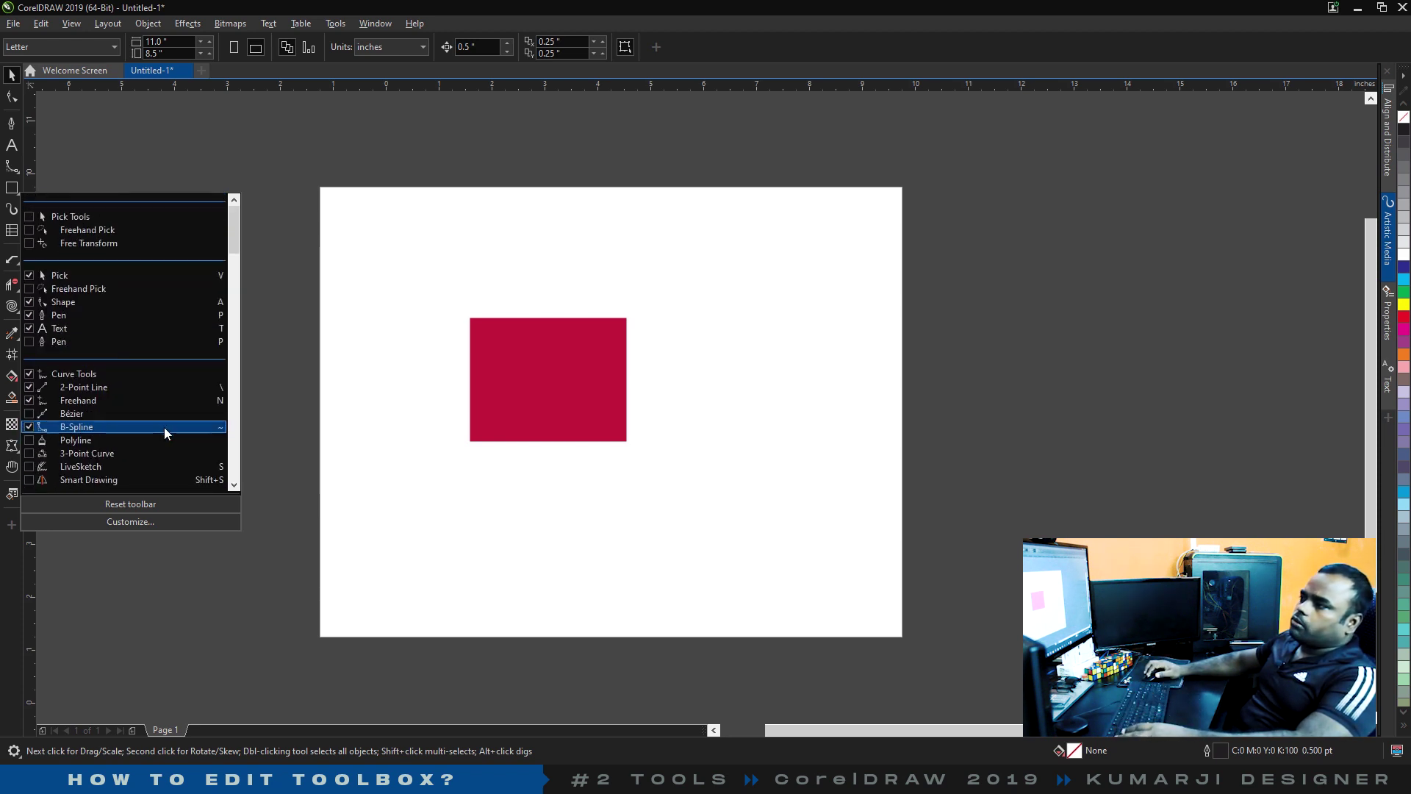
click(440, 367)
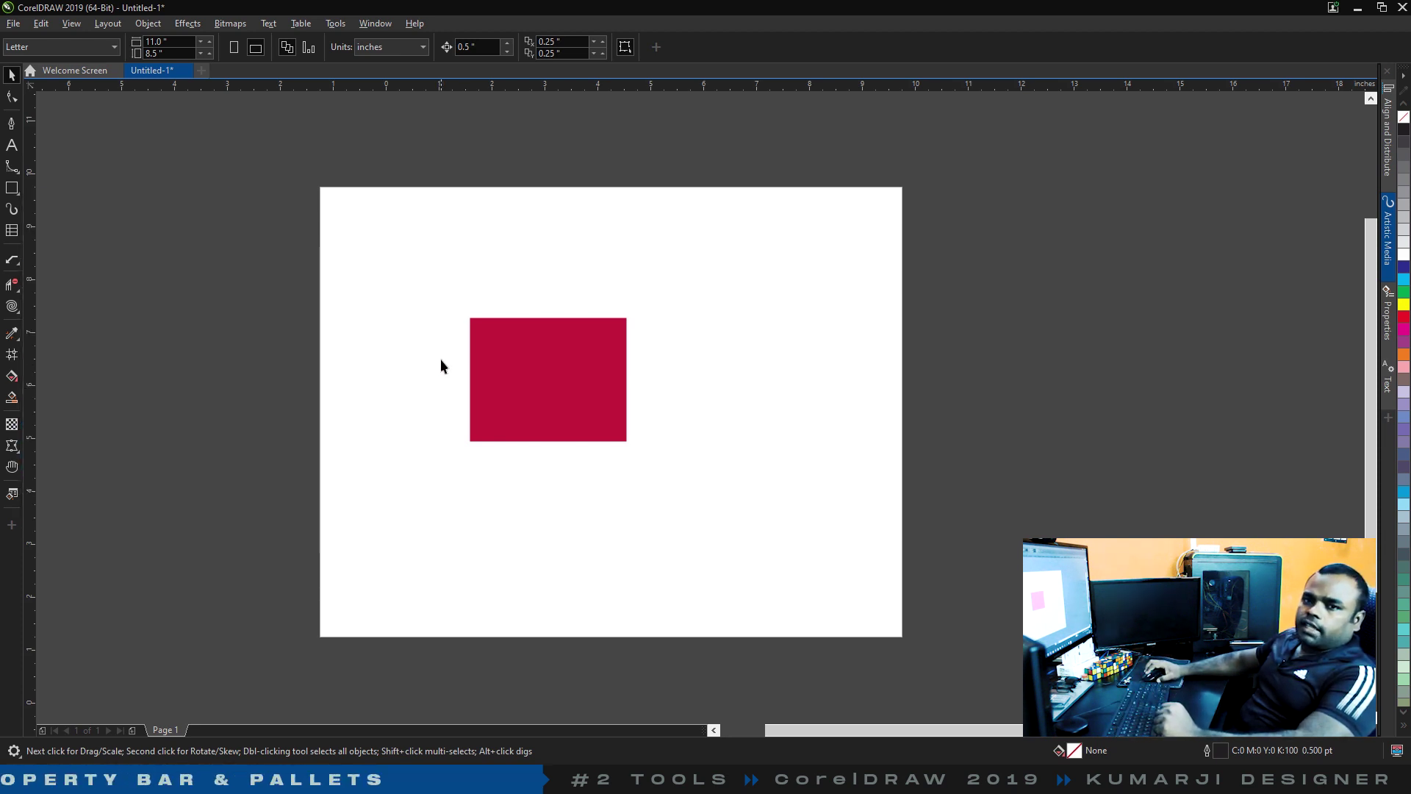